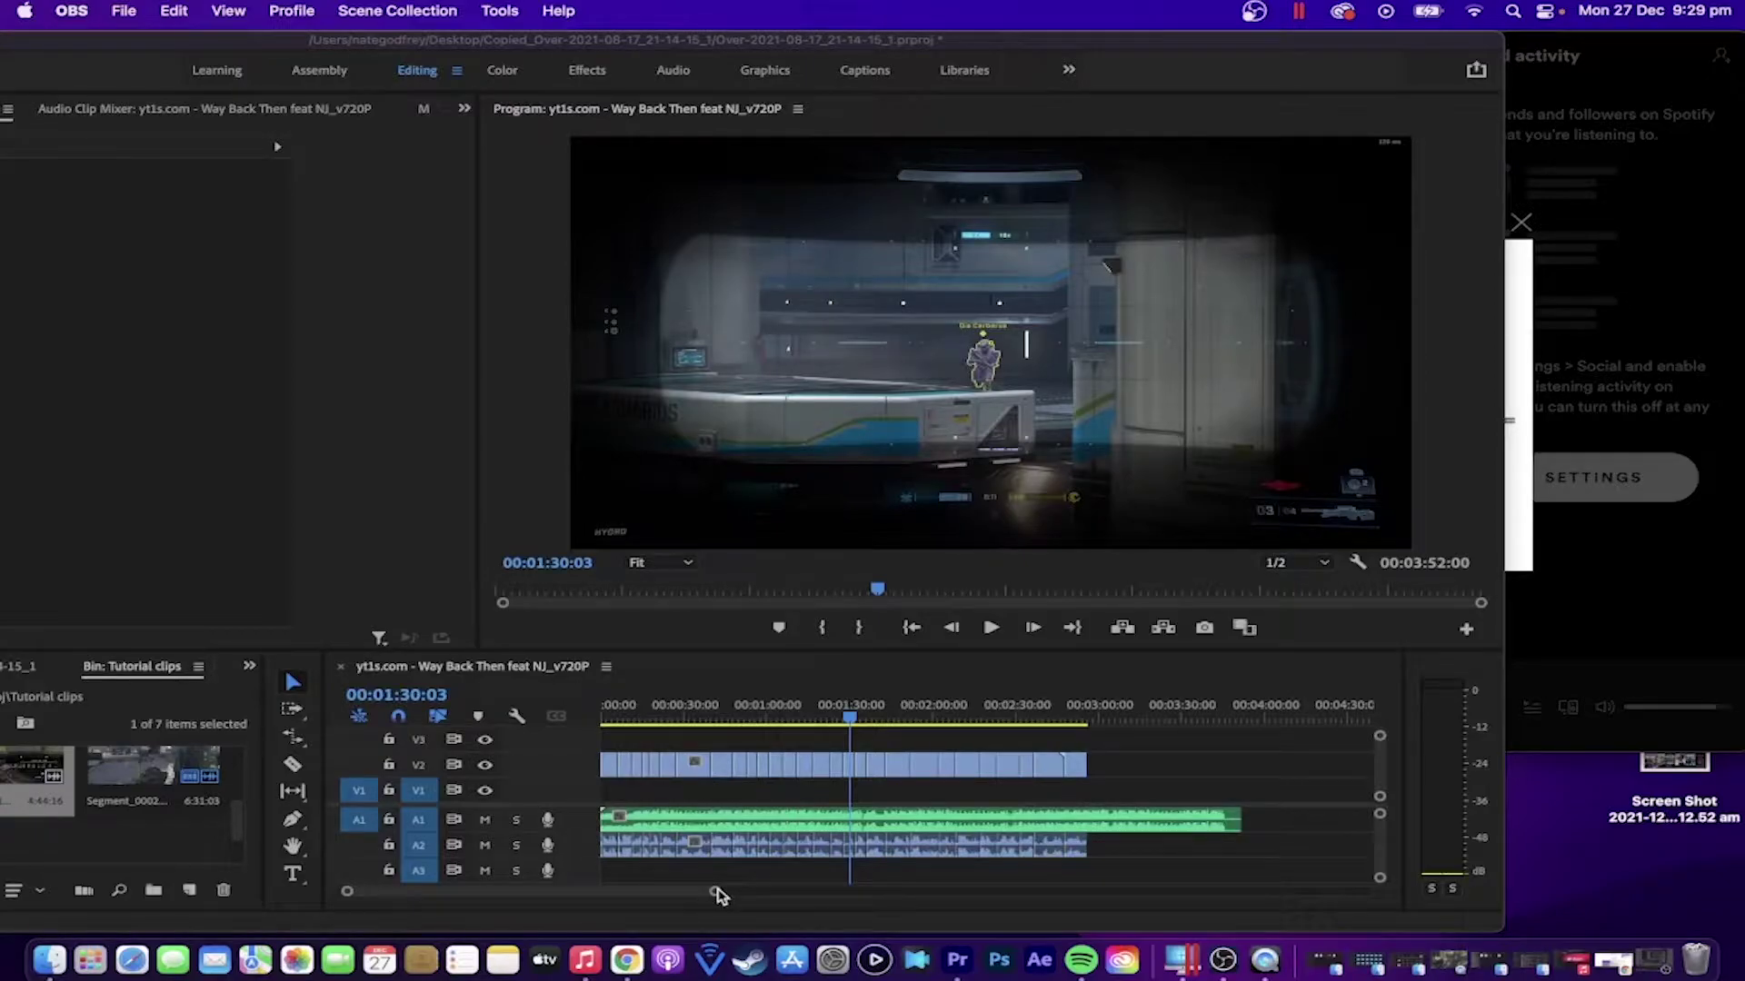
Step: Switch back to the Premiere Pro montage project
click(714, 895)
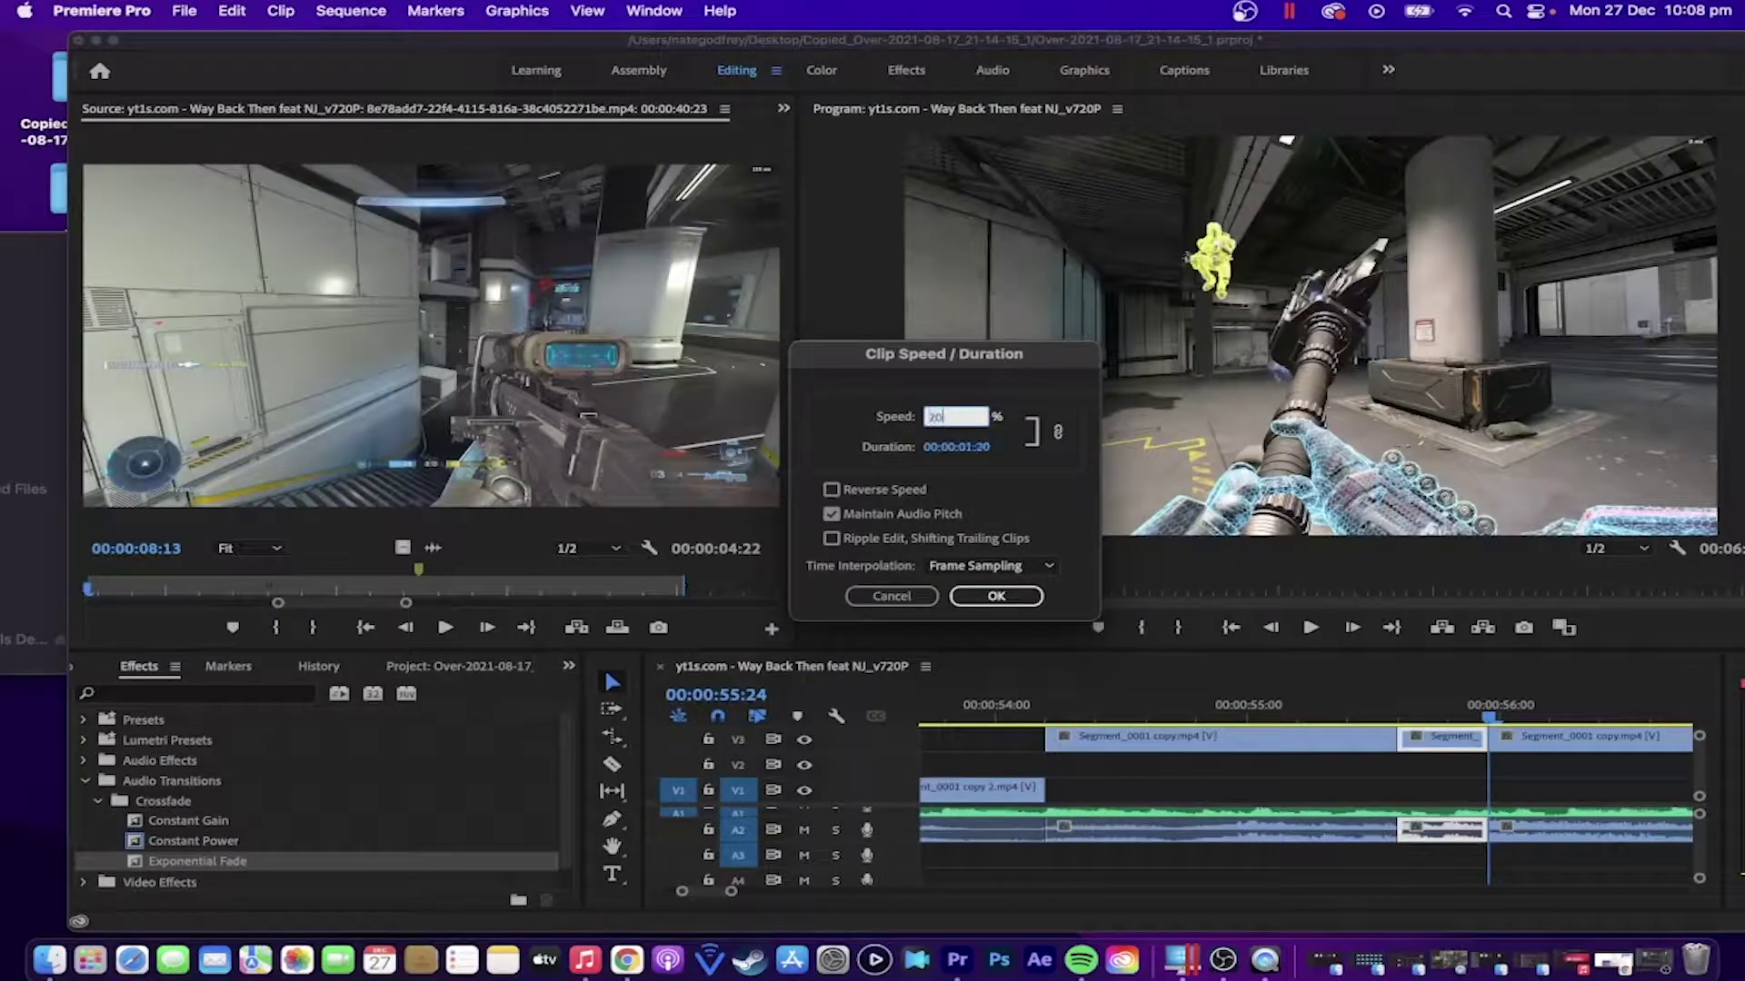
Step: Apply 200% speed to the V3 clip, trim its end, and slide it left to close the gap
key(Return)
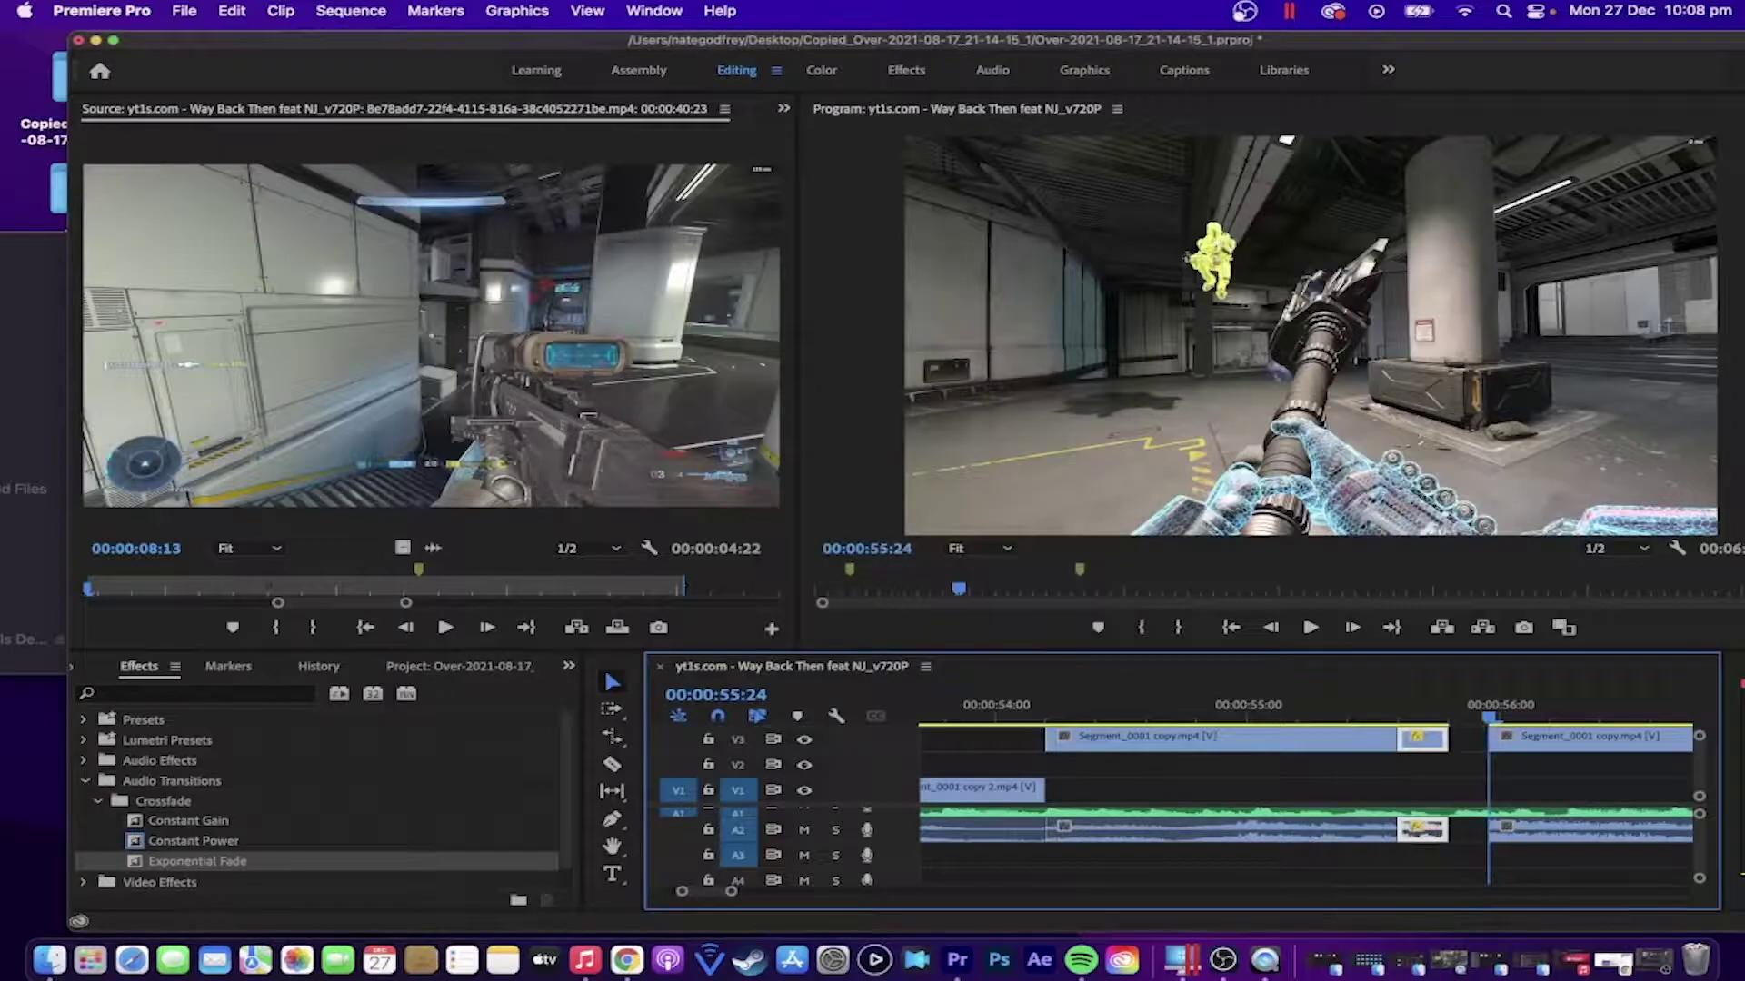
drag(1441, 739, 1445, 738)
click(1422, 741)
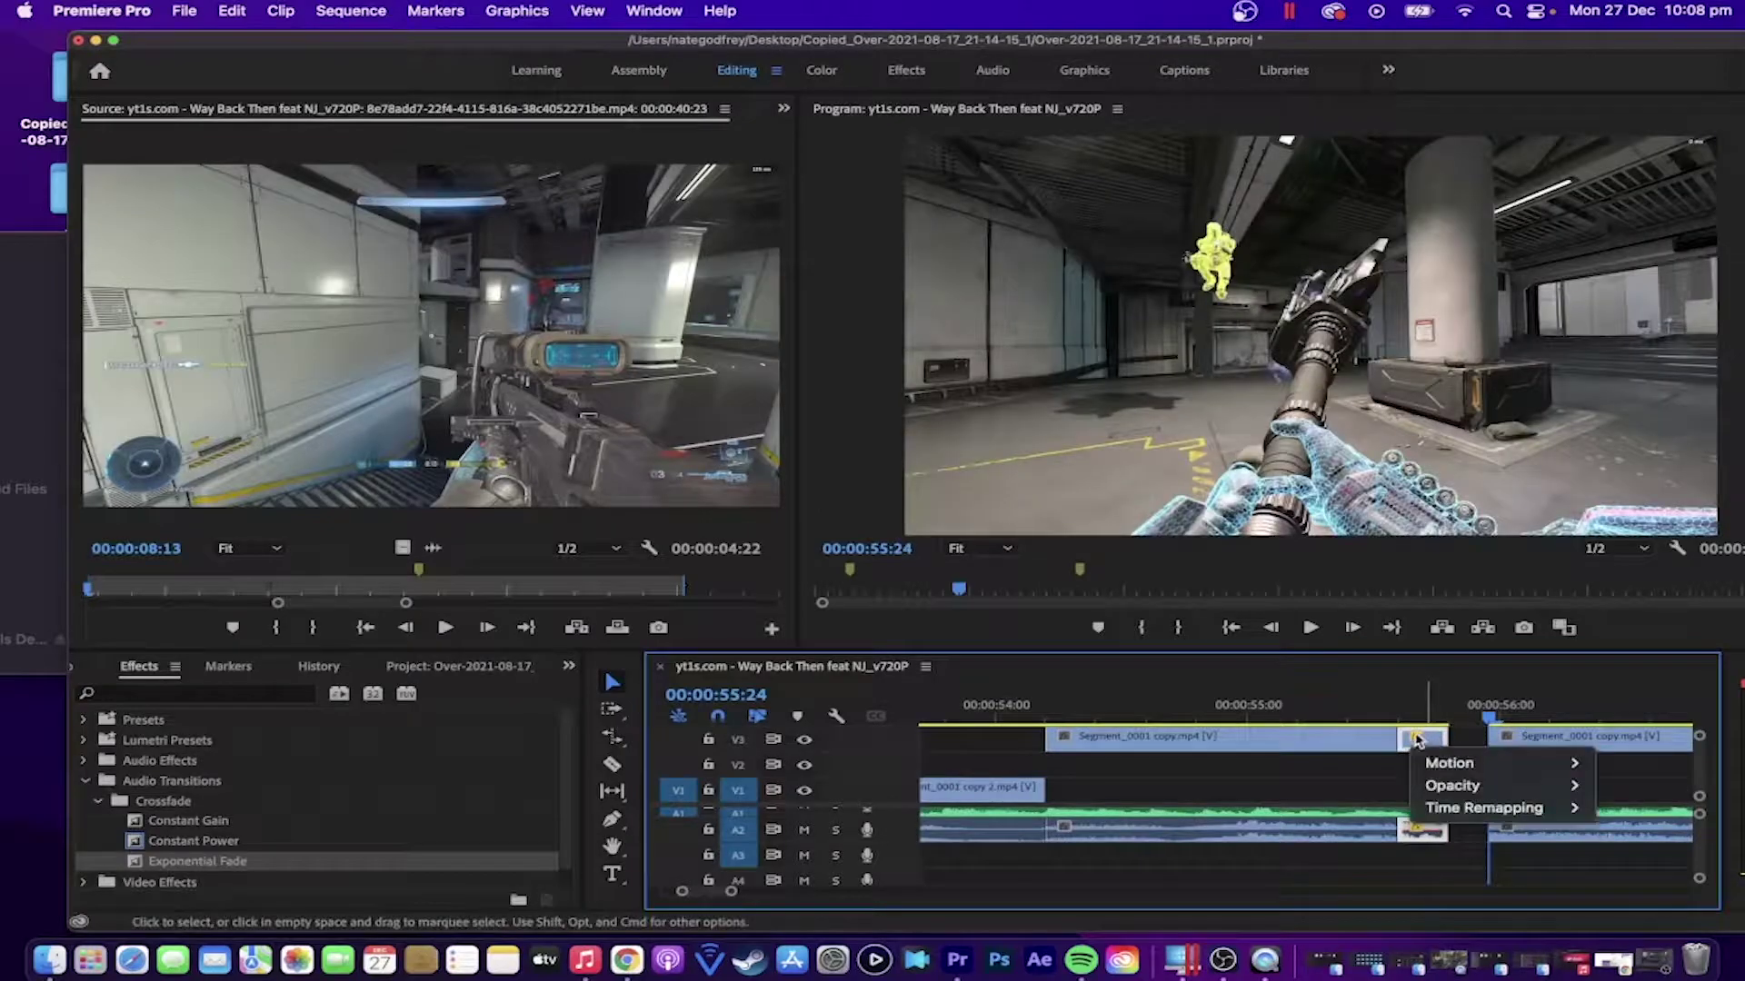
click(1417, 740)
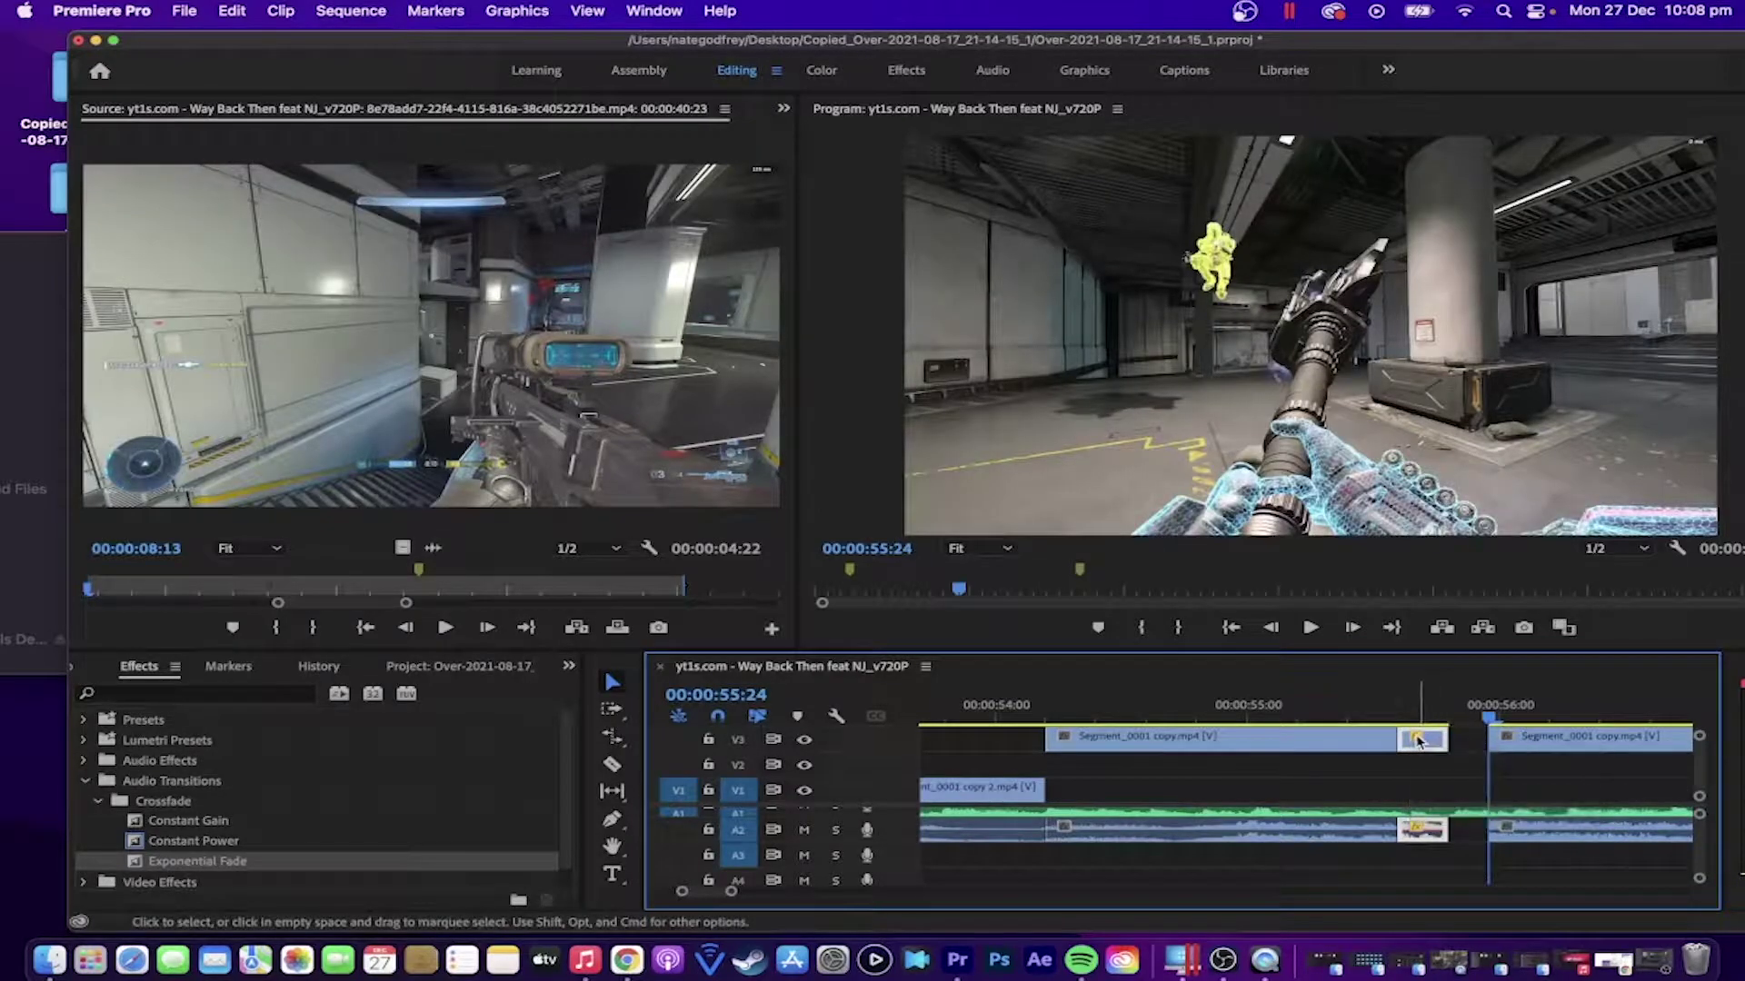
click(1470, 713)
drag(1469, 714, 1457, 715)
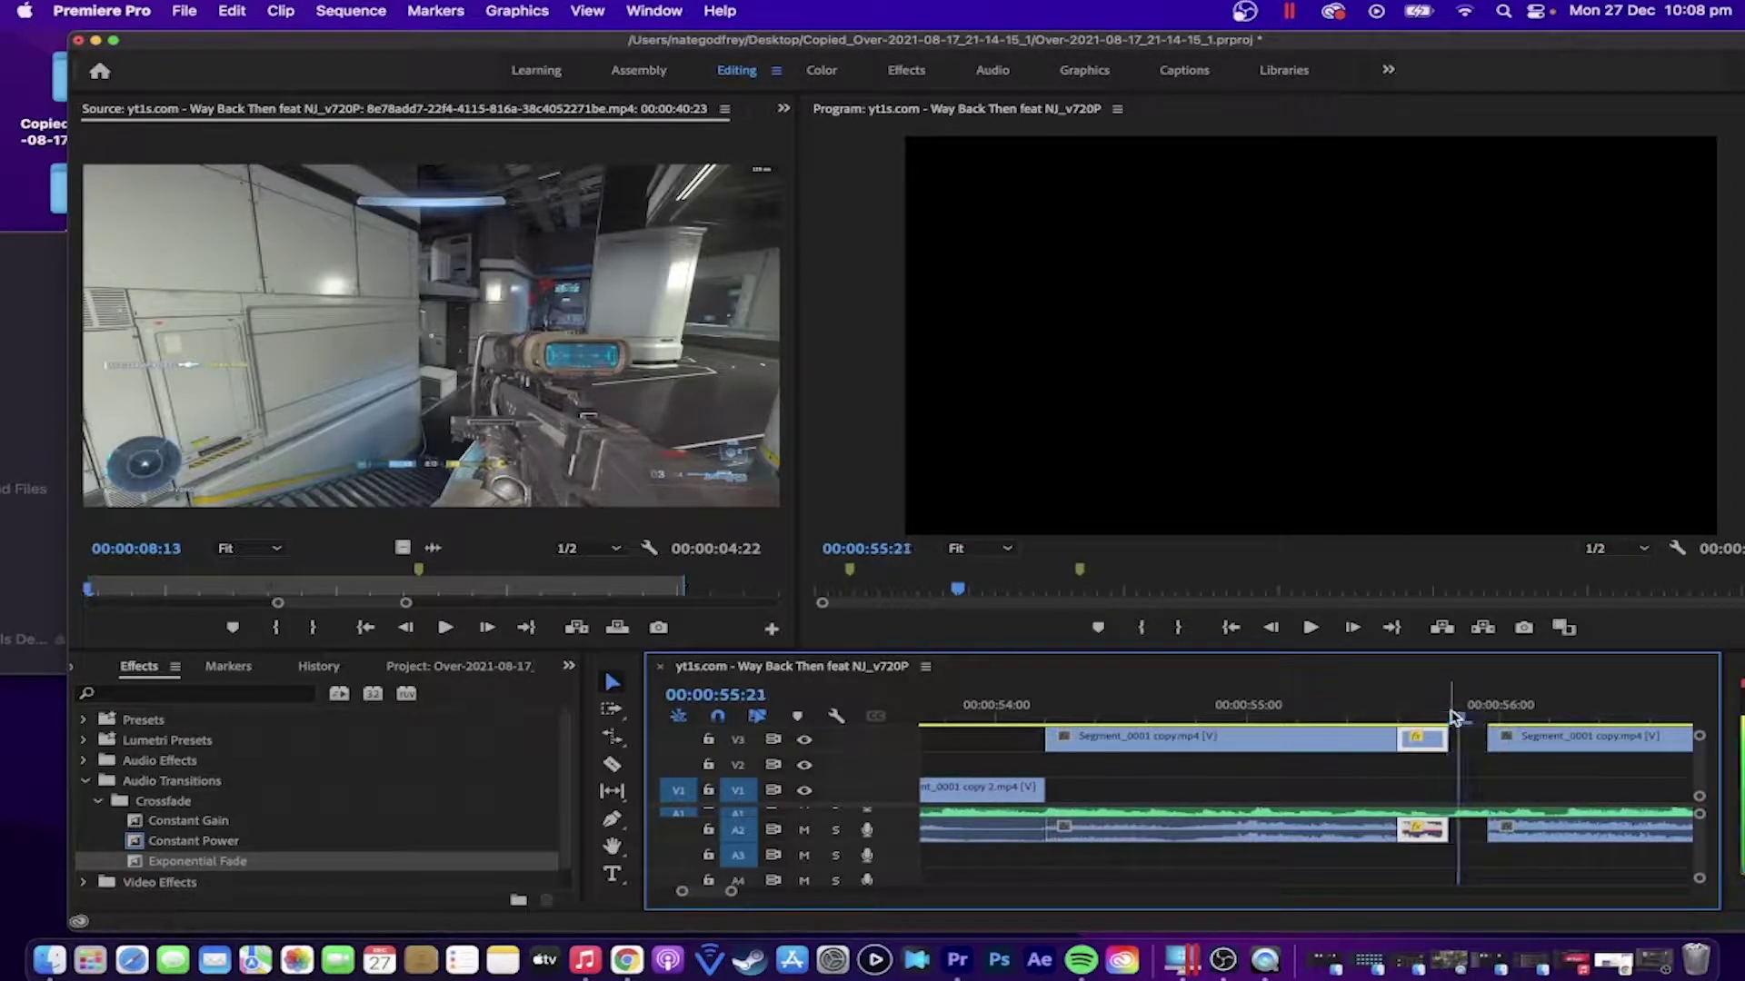
drag(1535, 755, 1496, 754)
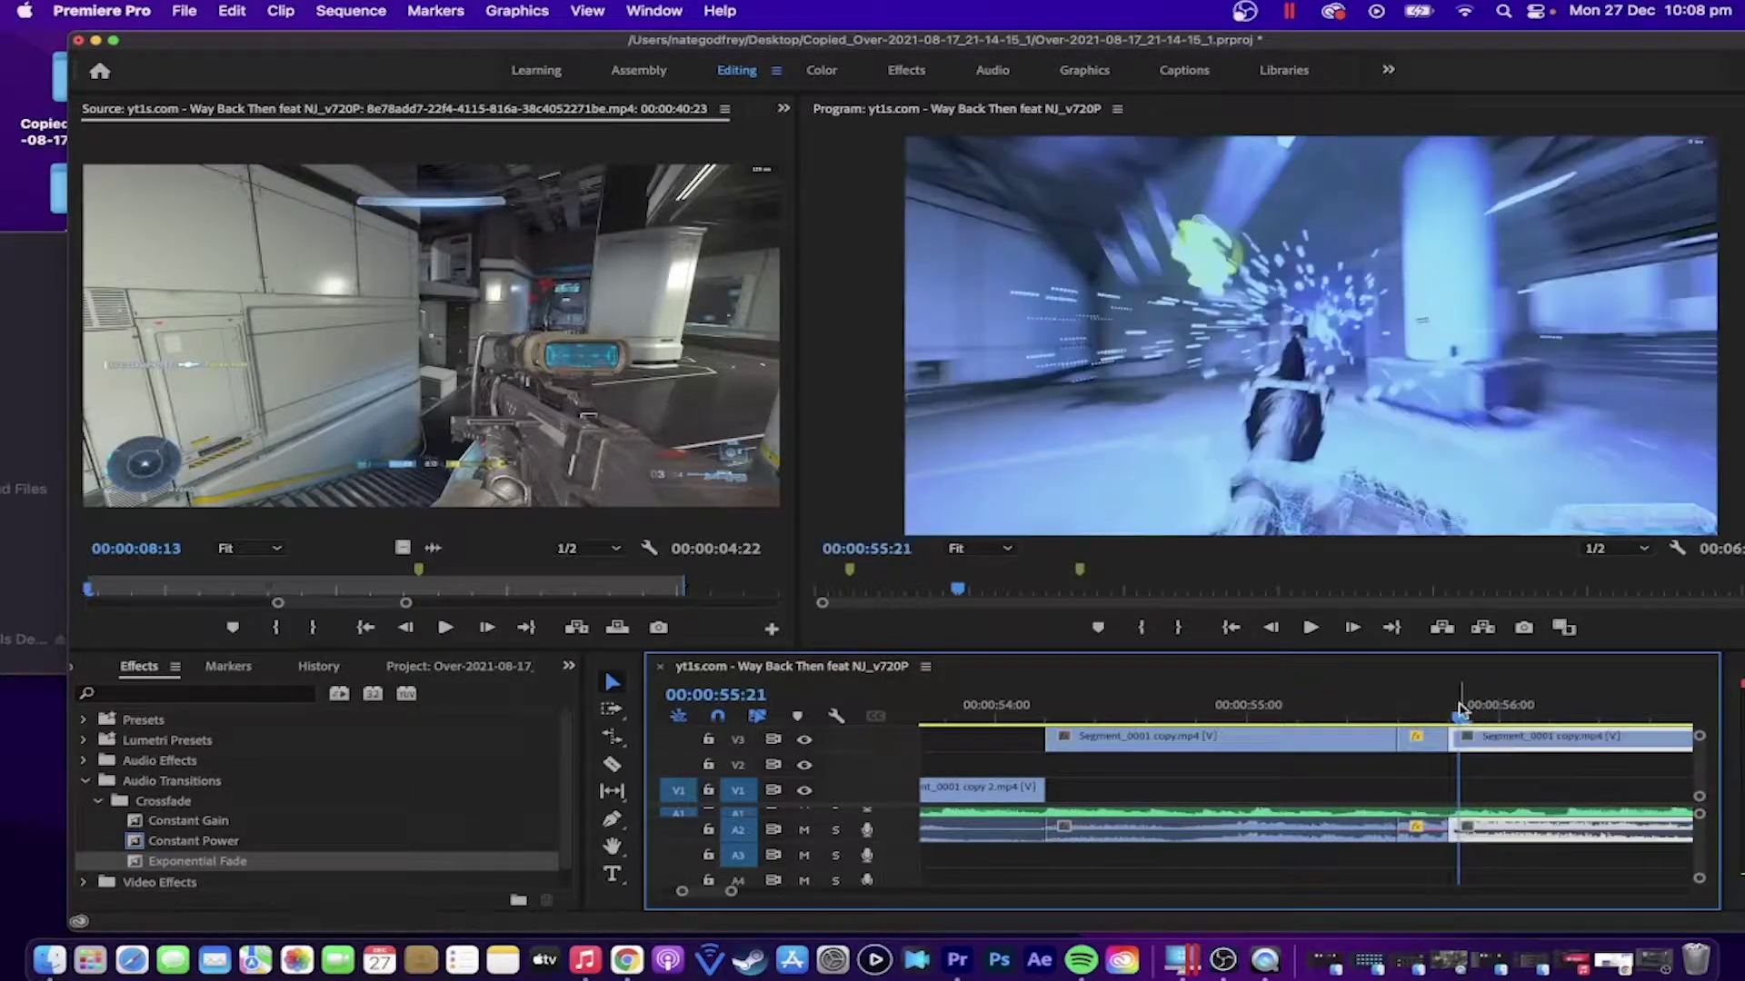
Step: Play back the edited section between 55:03 and 56:09 to check the cut
click(1349, 711)
click(1310, 627)
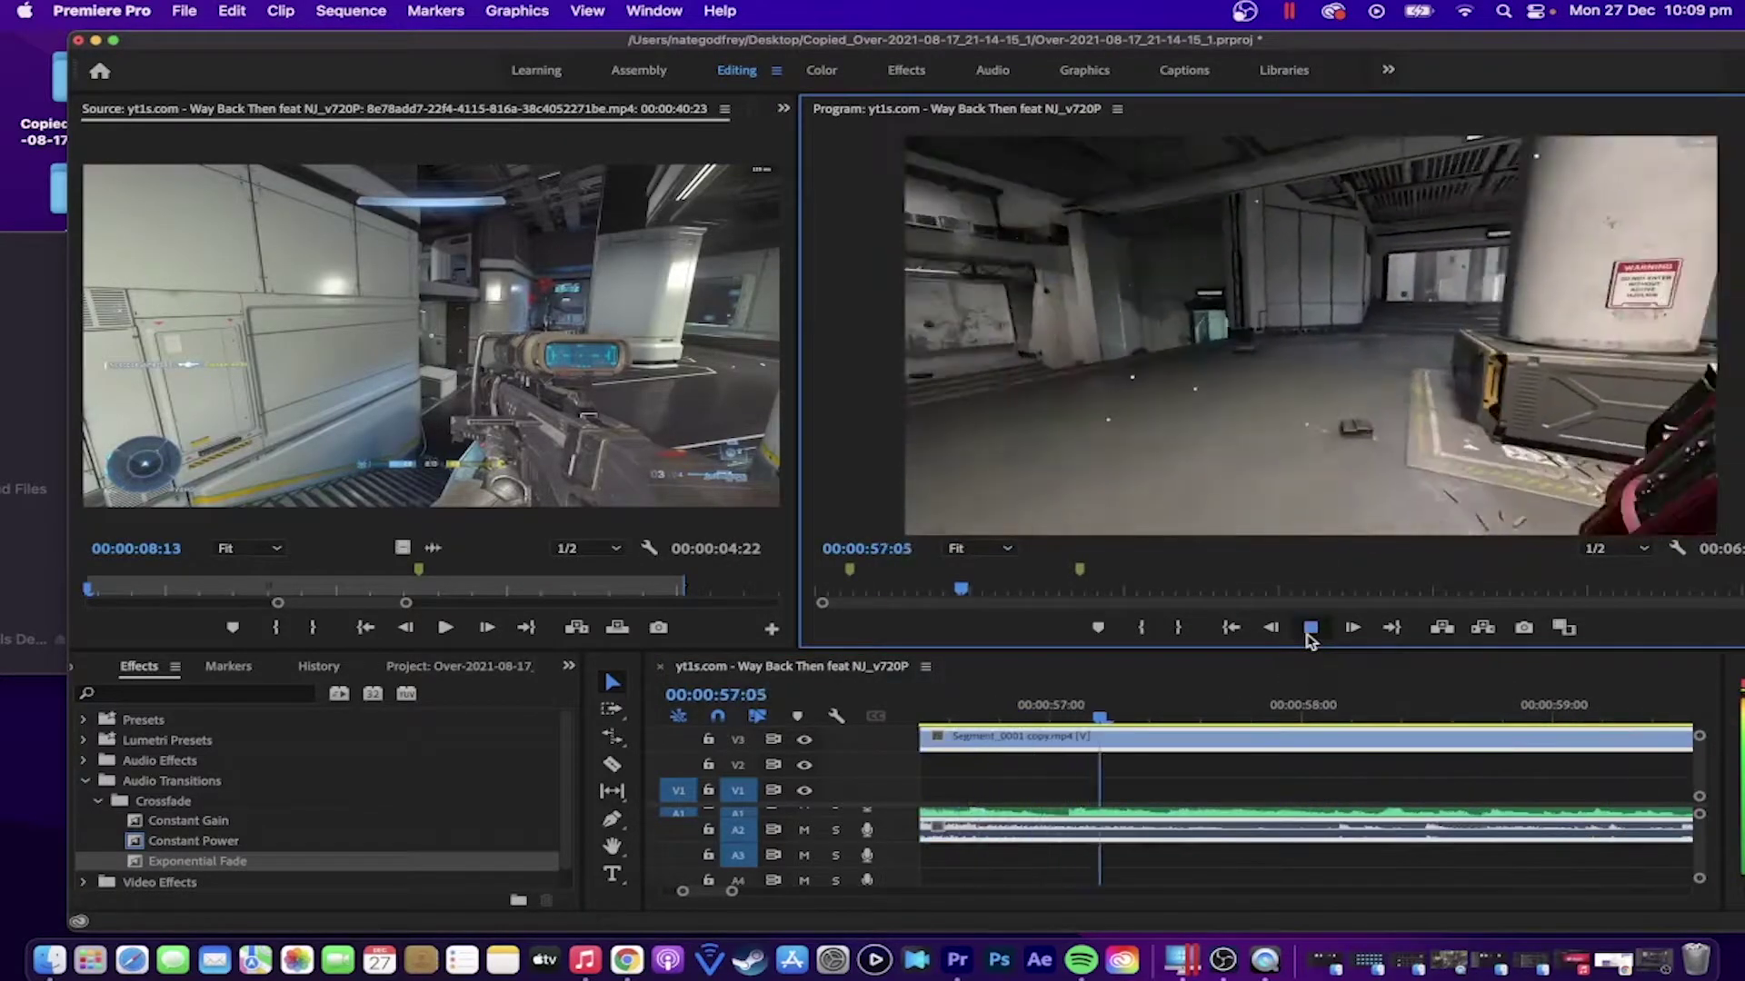
click(1310, 626)
drag(731, 891, 806, 891)
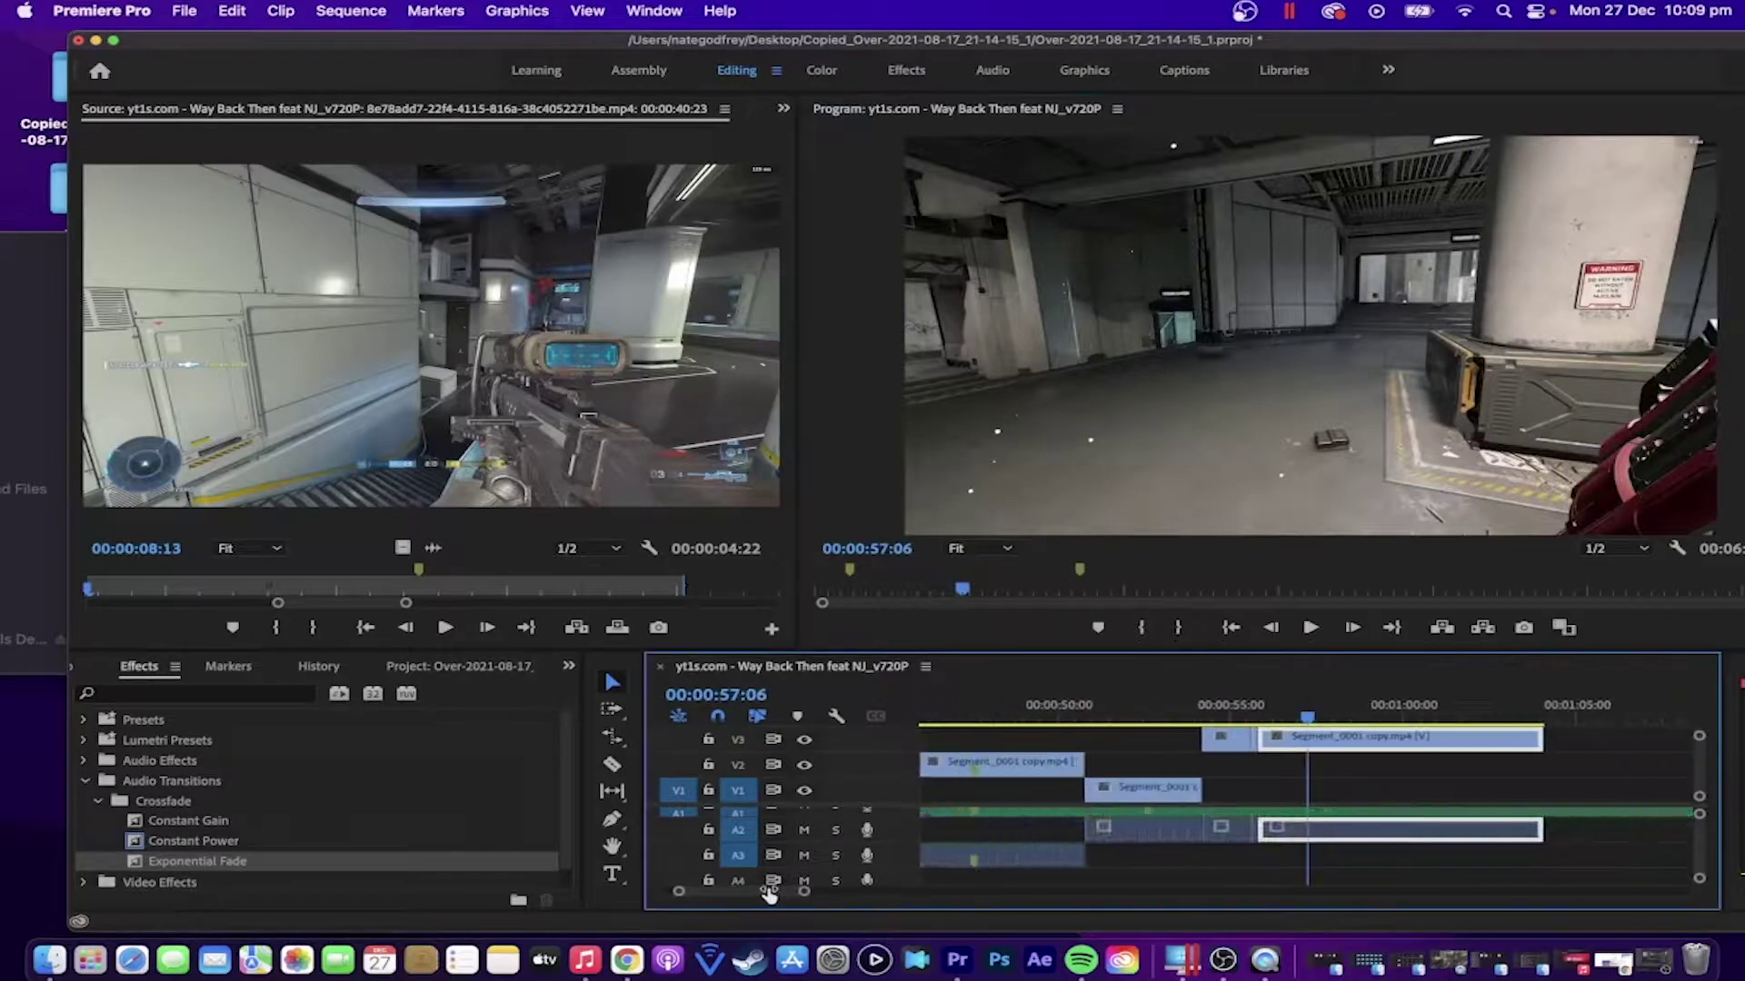
drag(1306, 718, 1238, 718)
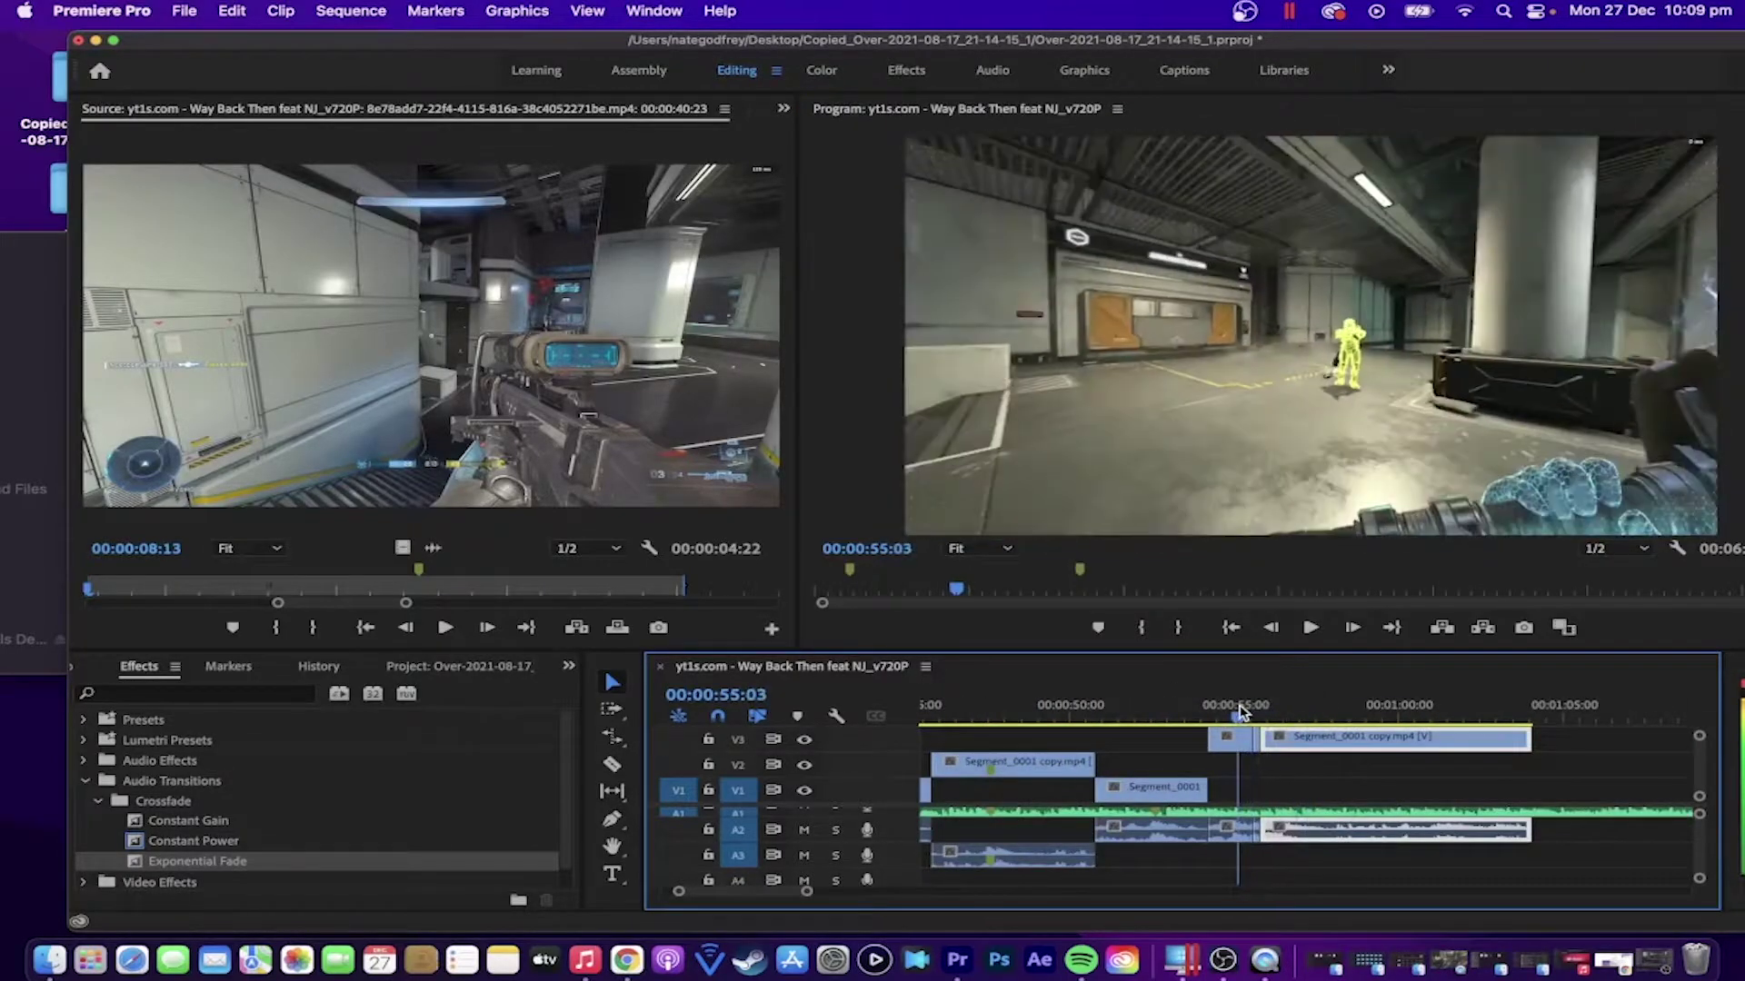
click(1311, 627)
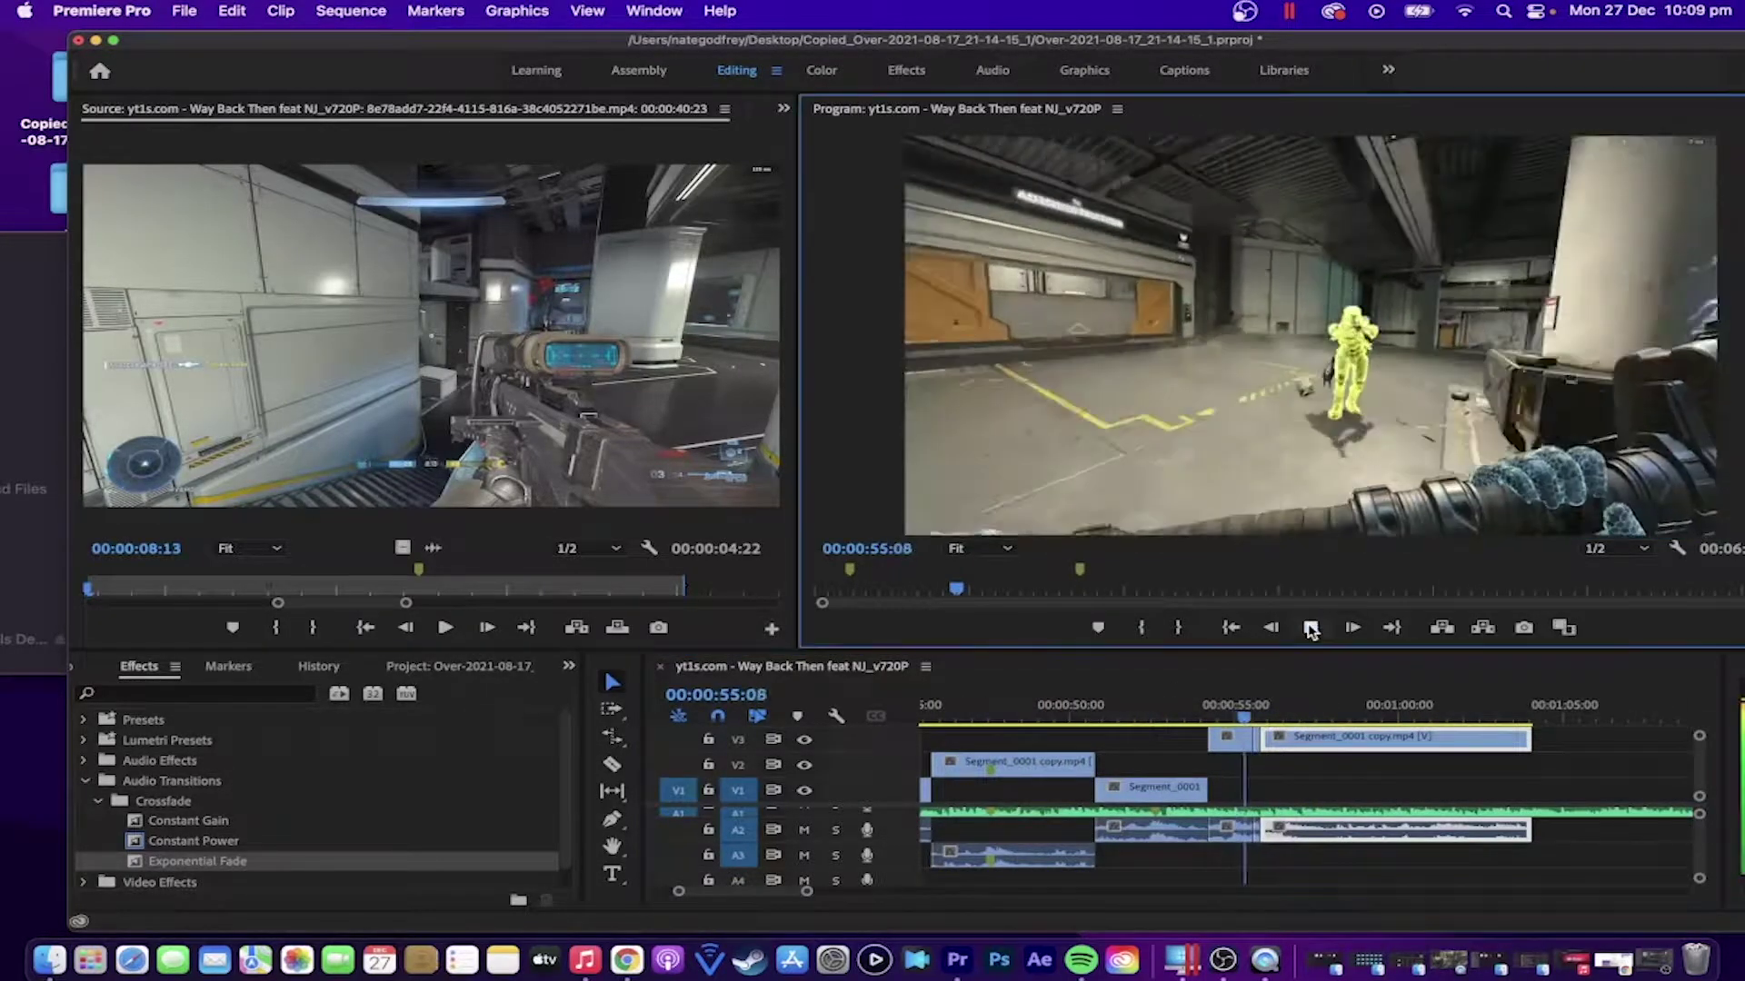
click(1311, 627)
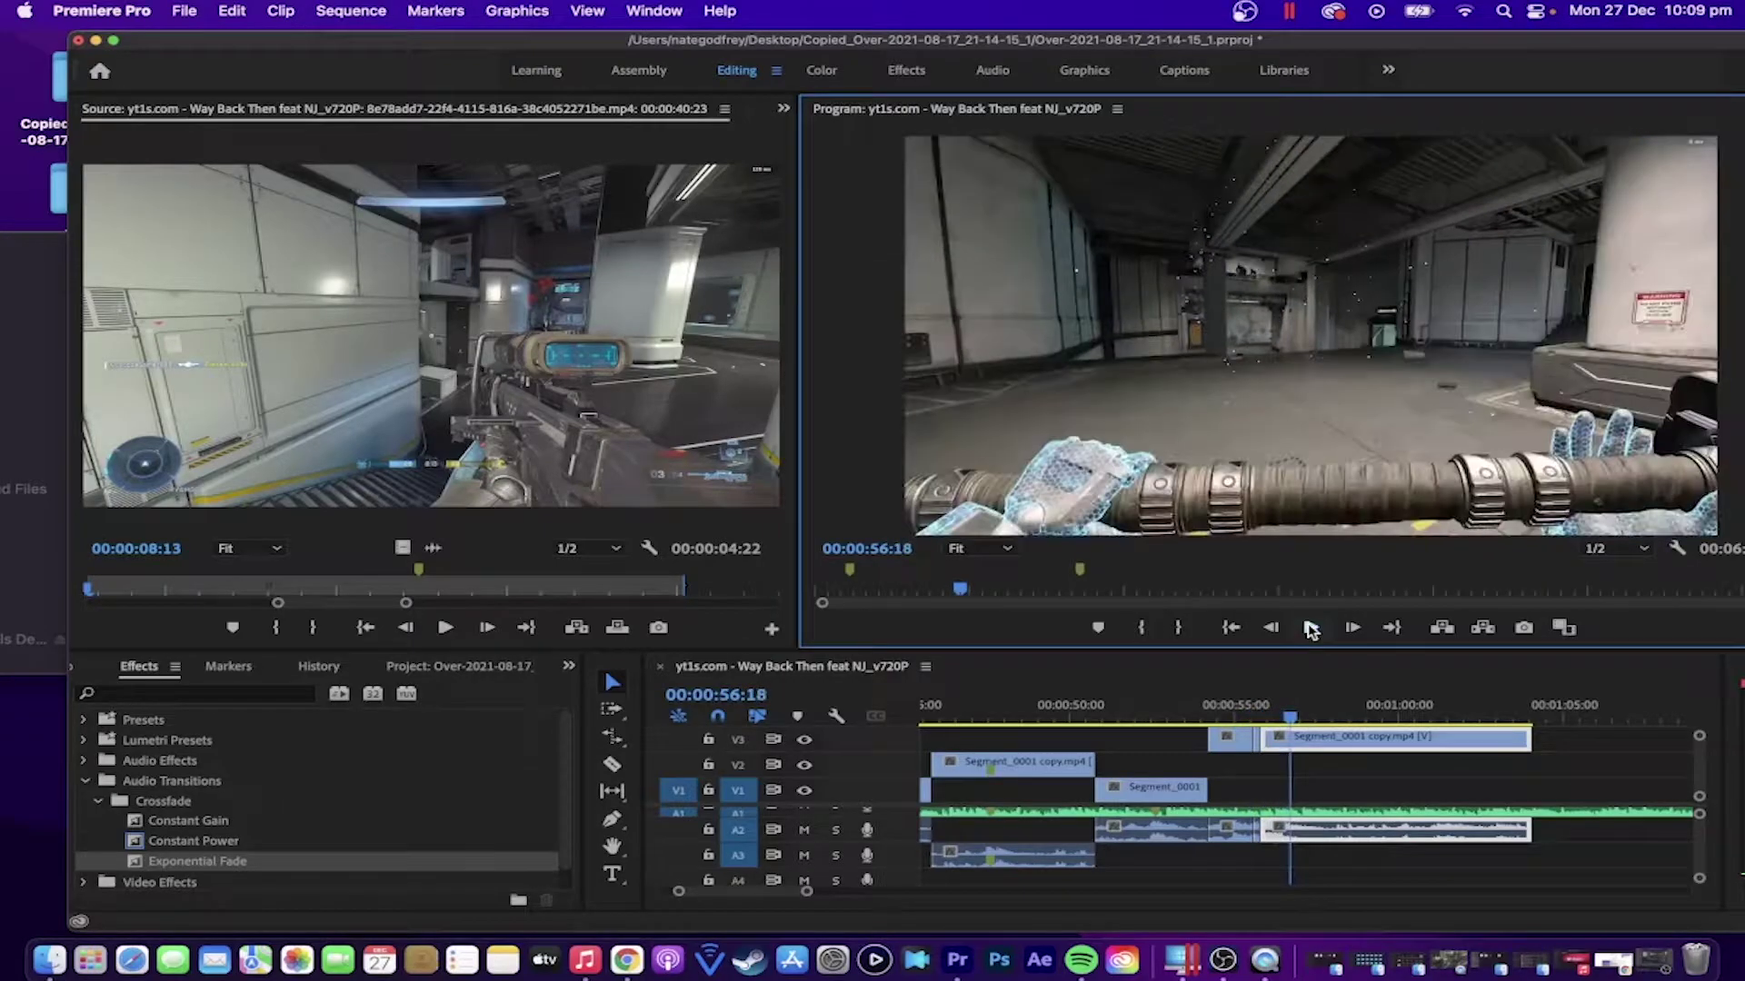
click(1280, 705)
mouse_move(1280, 705)
mouse_down()
mouse_move(1231, 707)
mouse_move(1259, 707)
mouse_up()
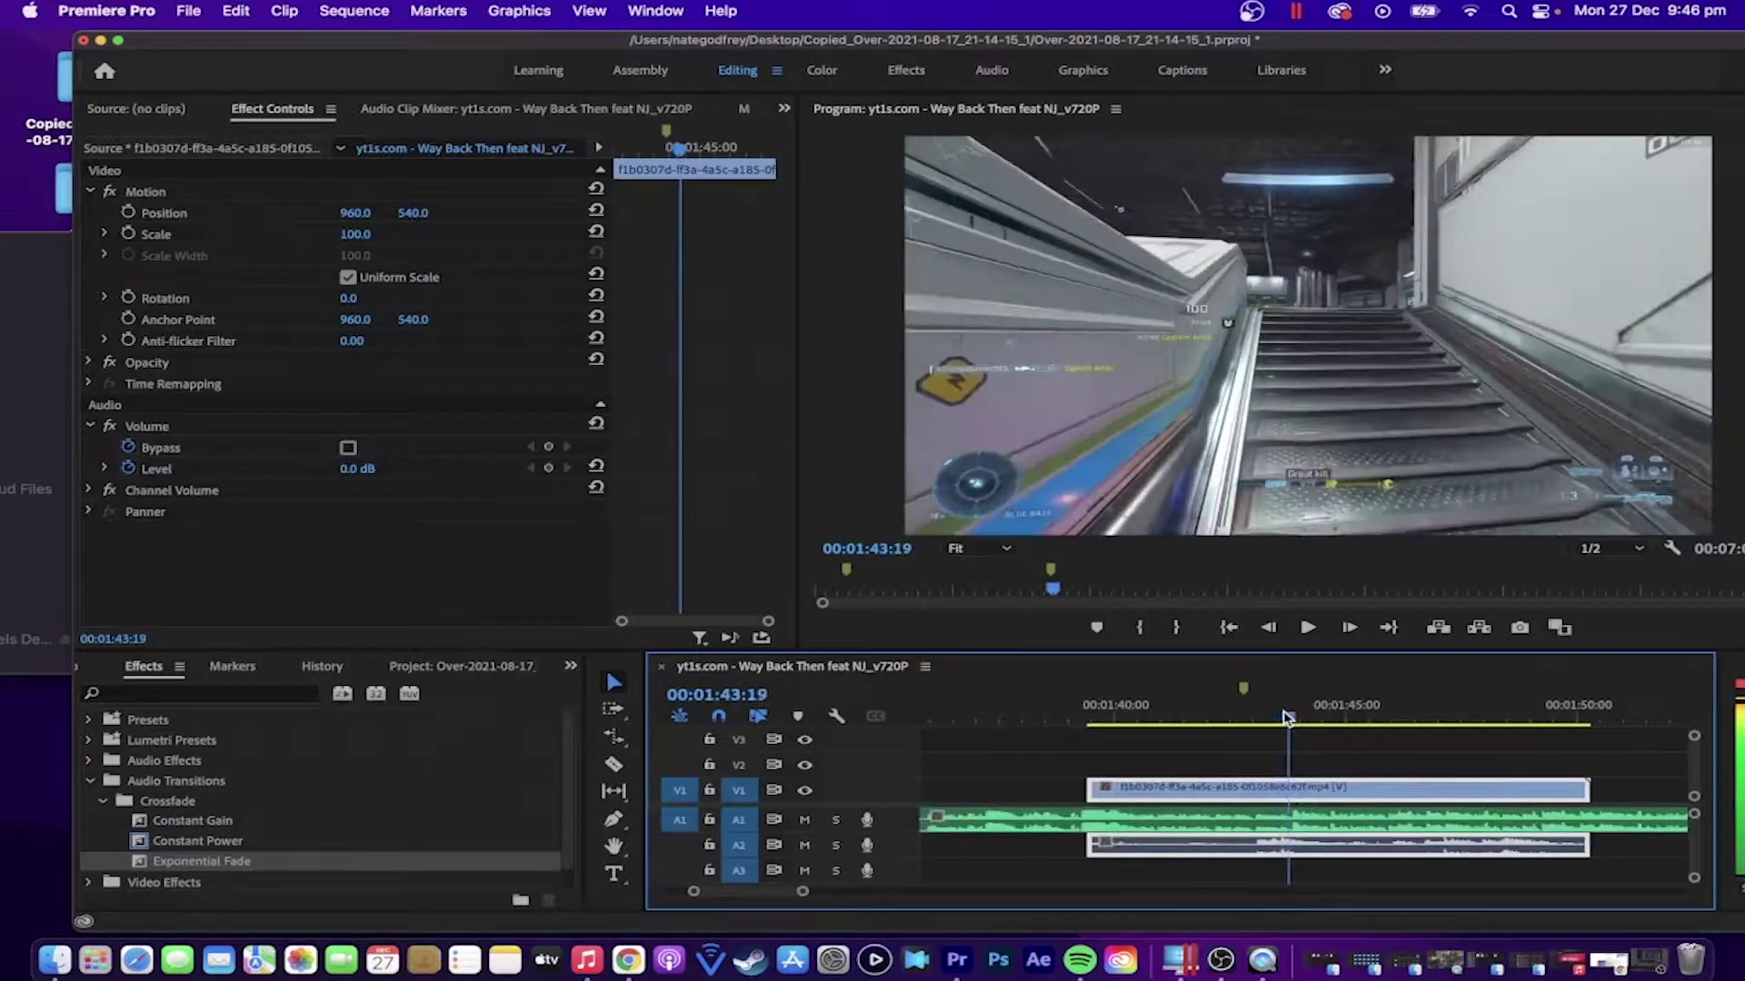
Step: Shift the V1 gameplay clip and its linked audio a few frames later
drag(1285, 716, 1287, 717)
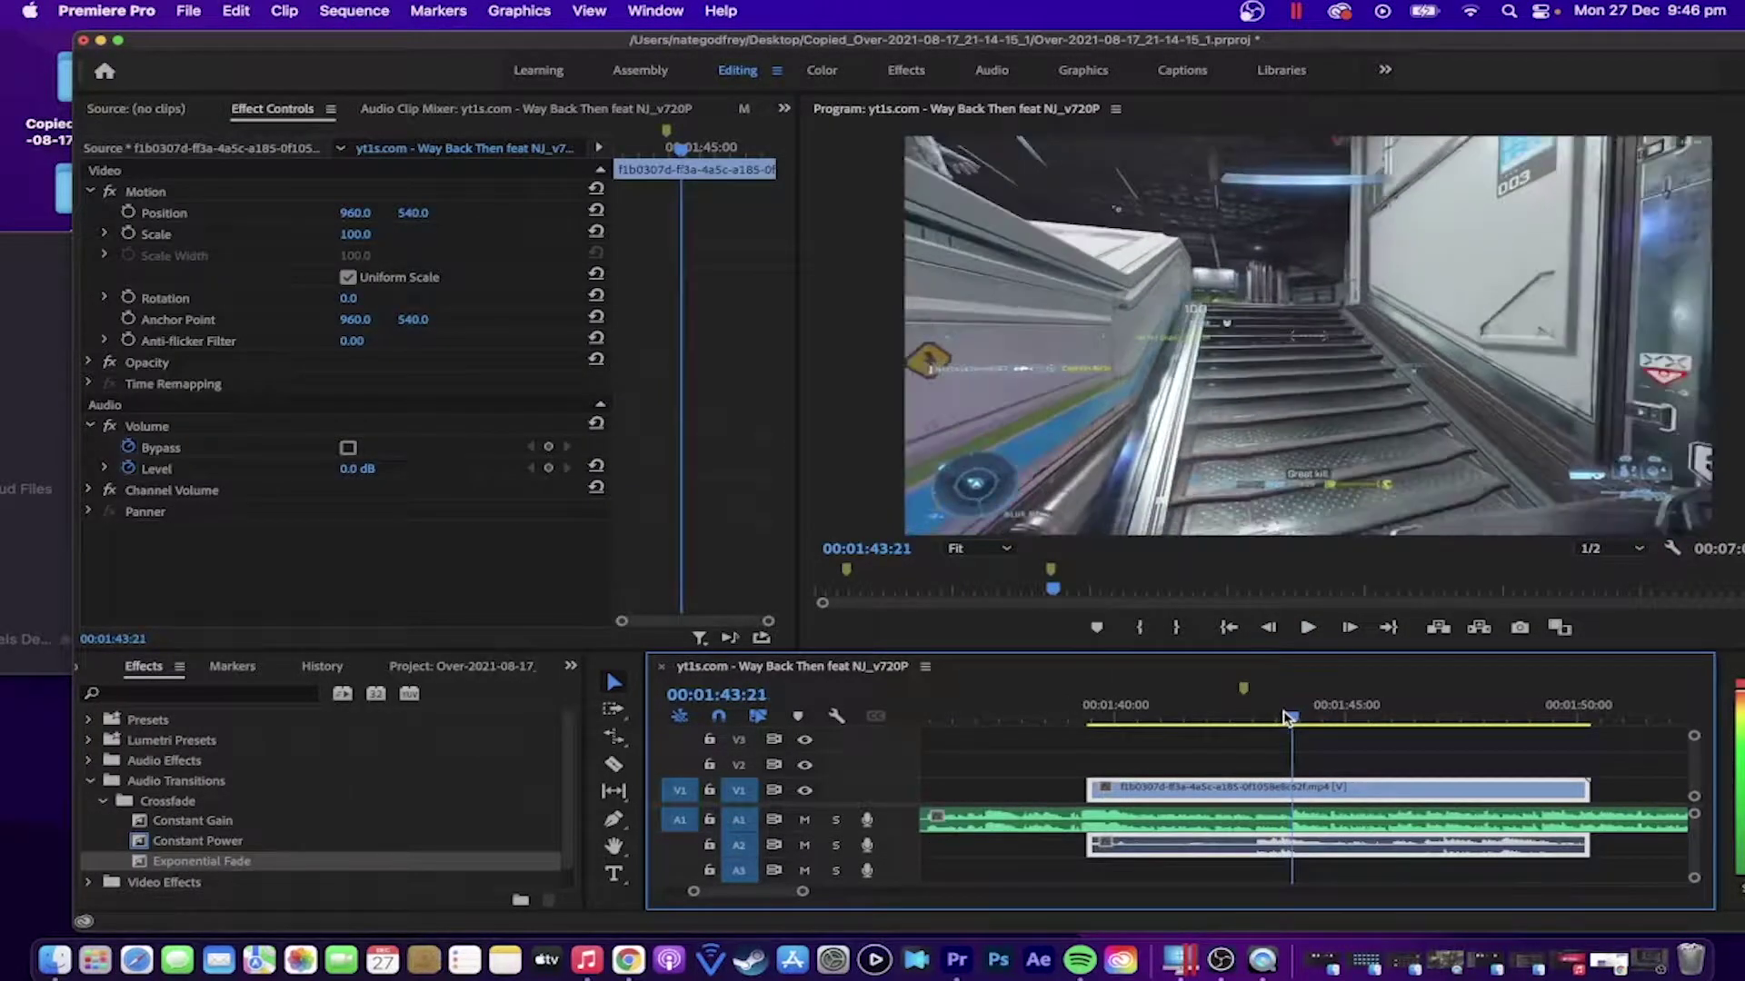
click(1297, 824)
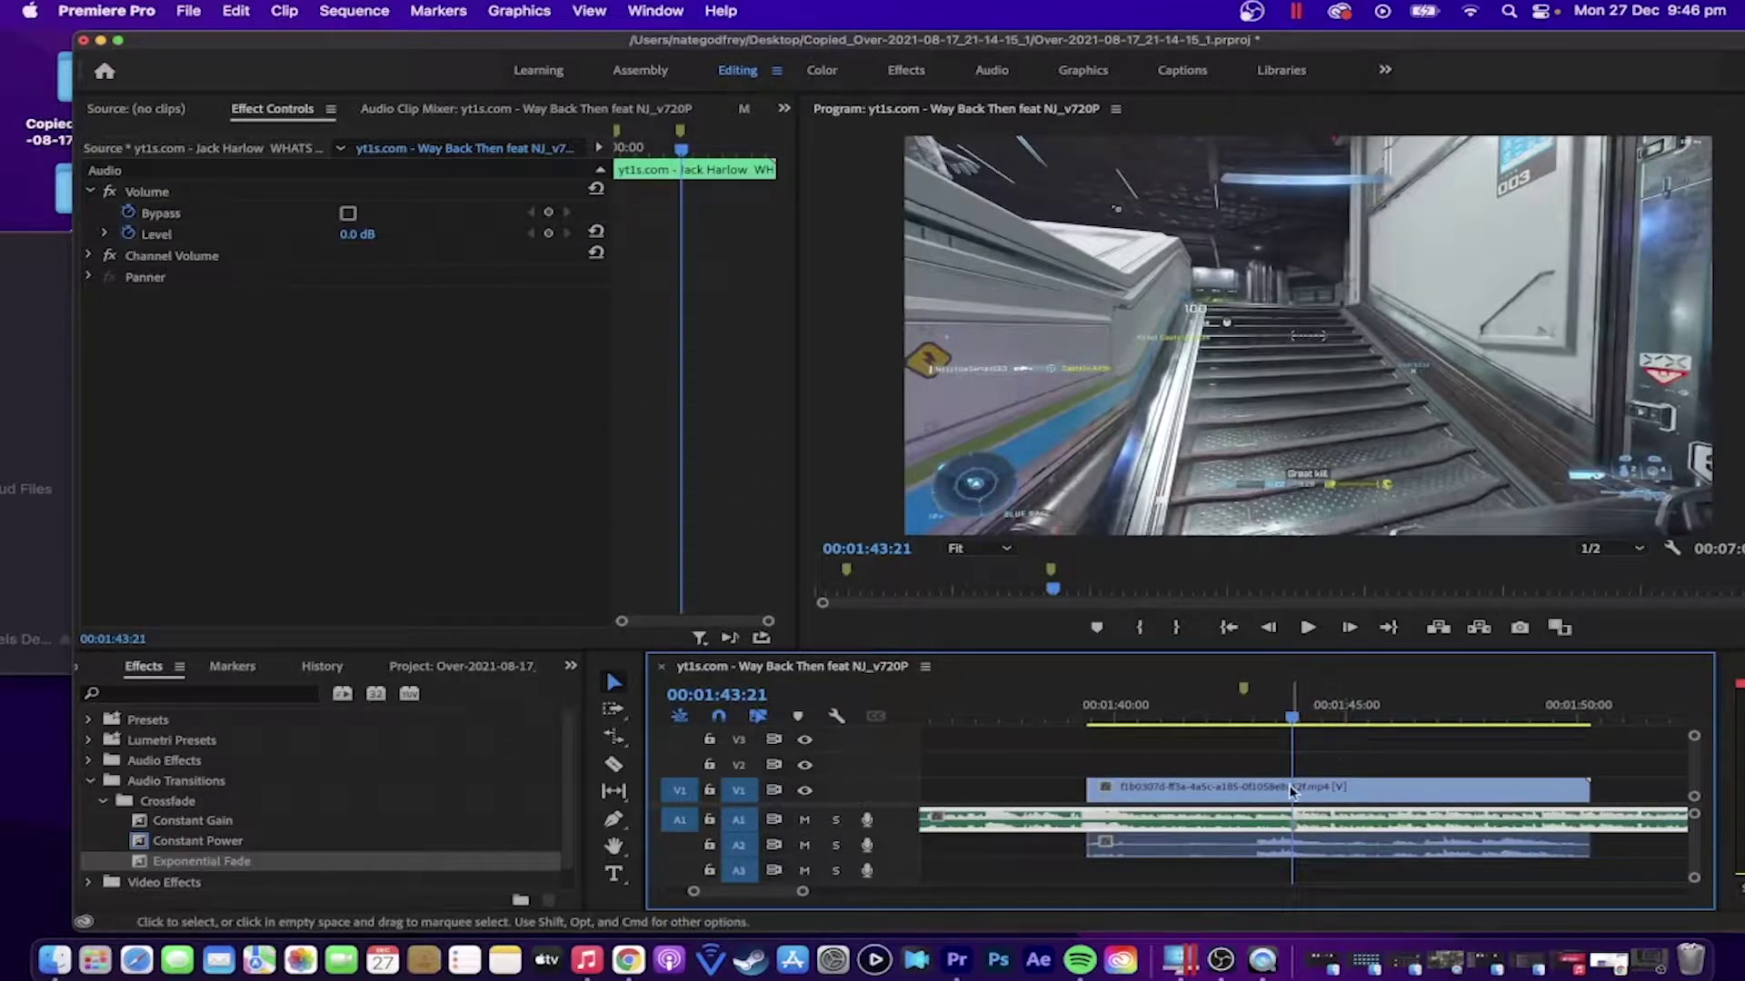
click(1281, 796)
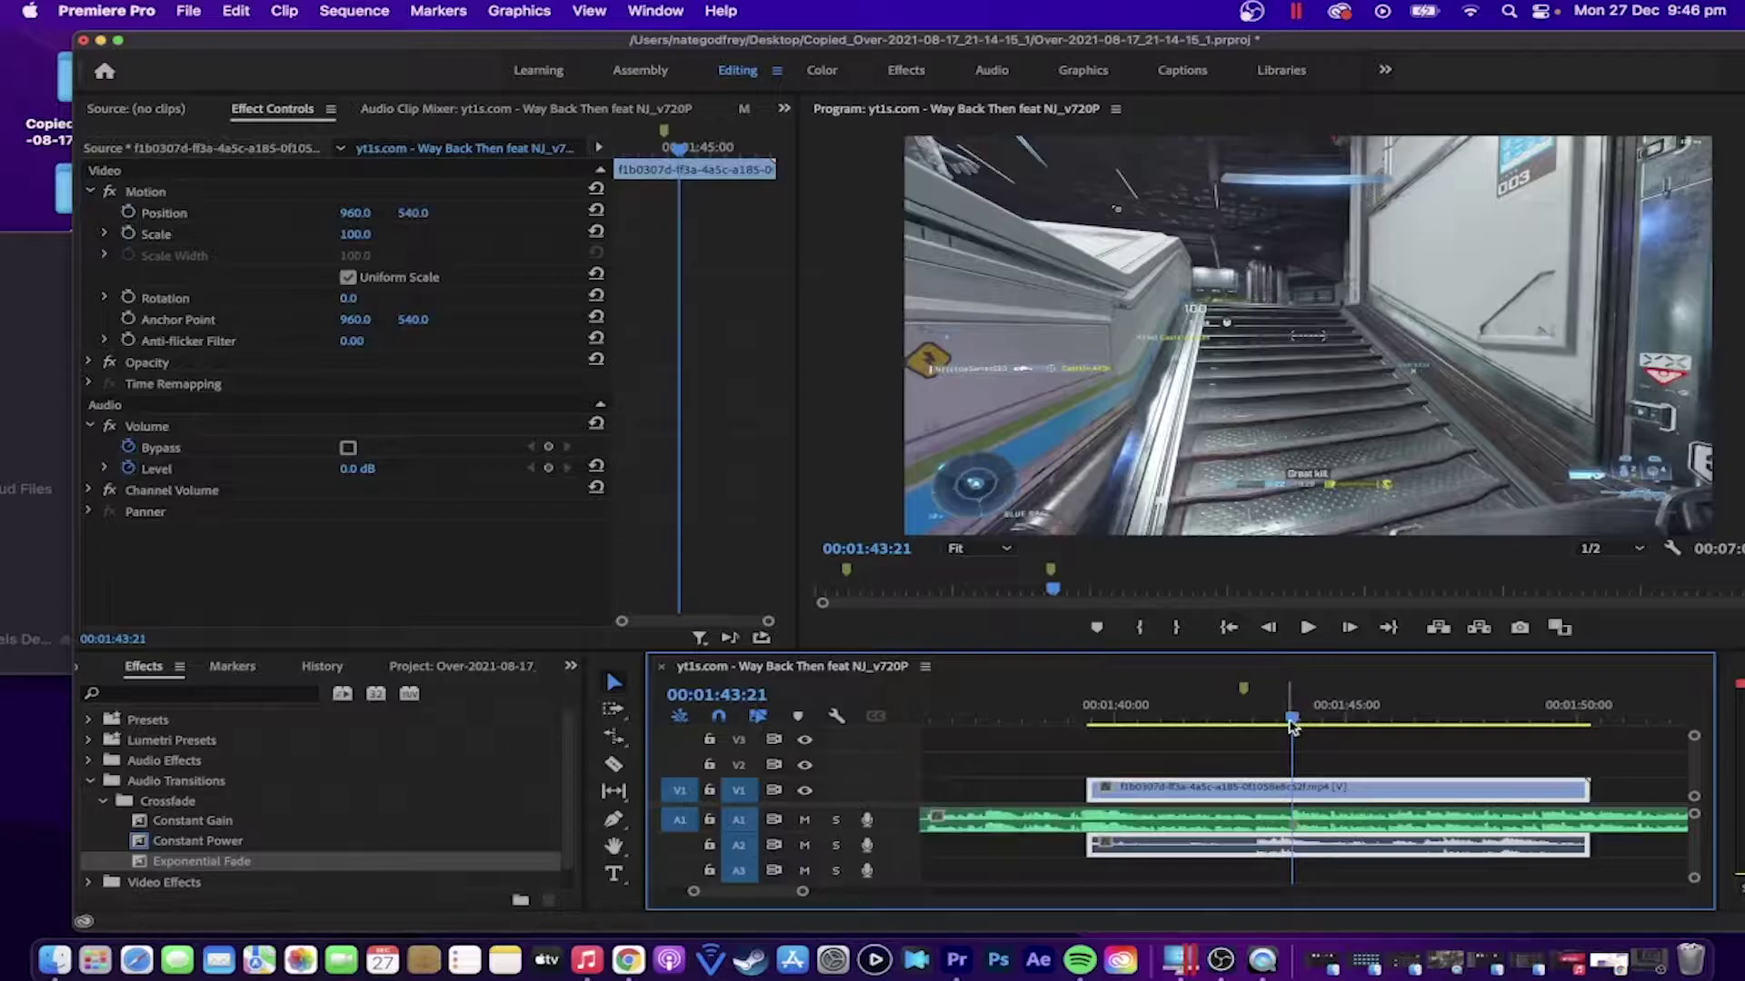
drag(1294, 724, 1259, 726)
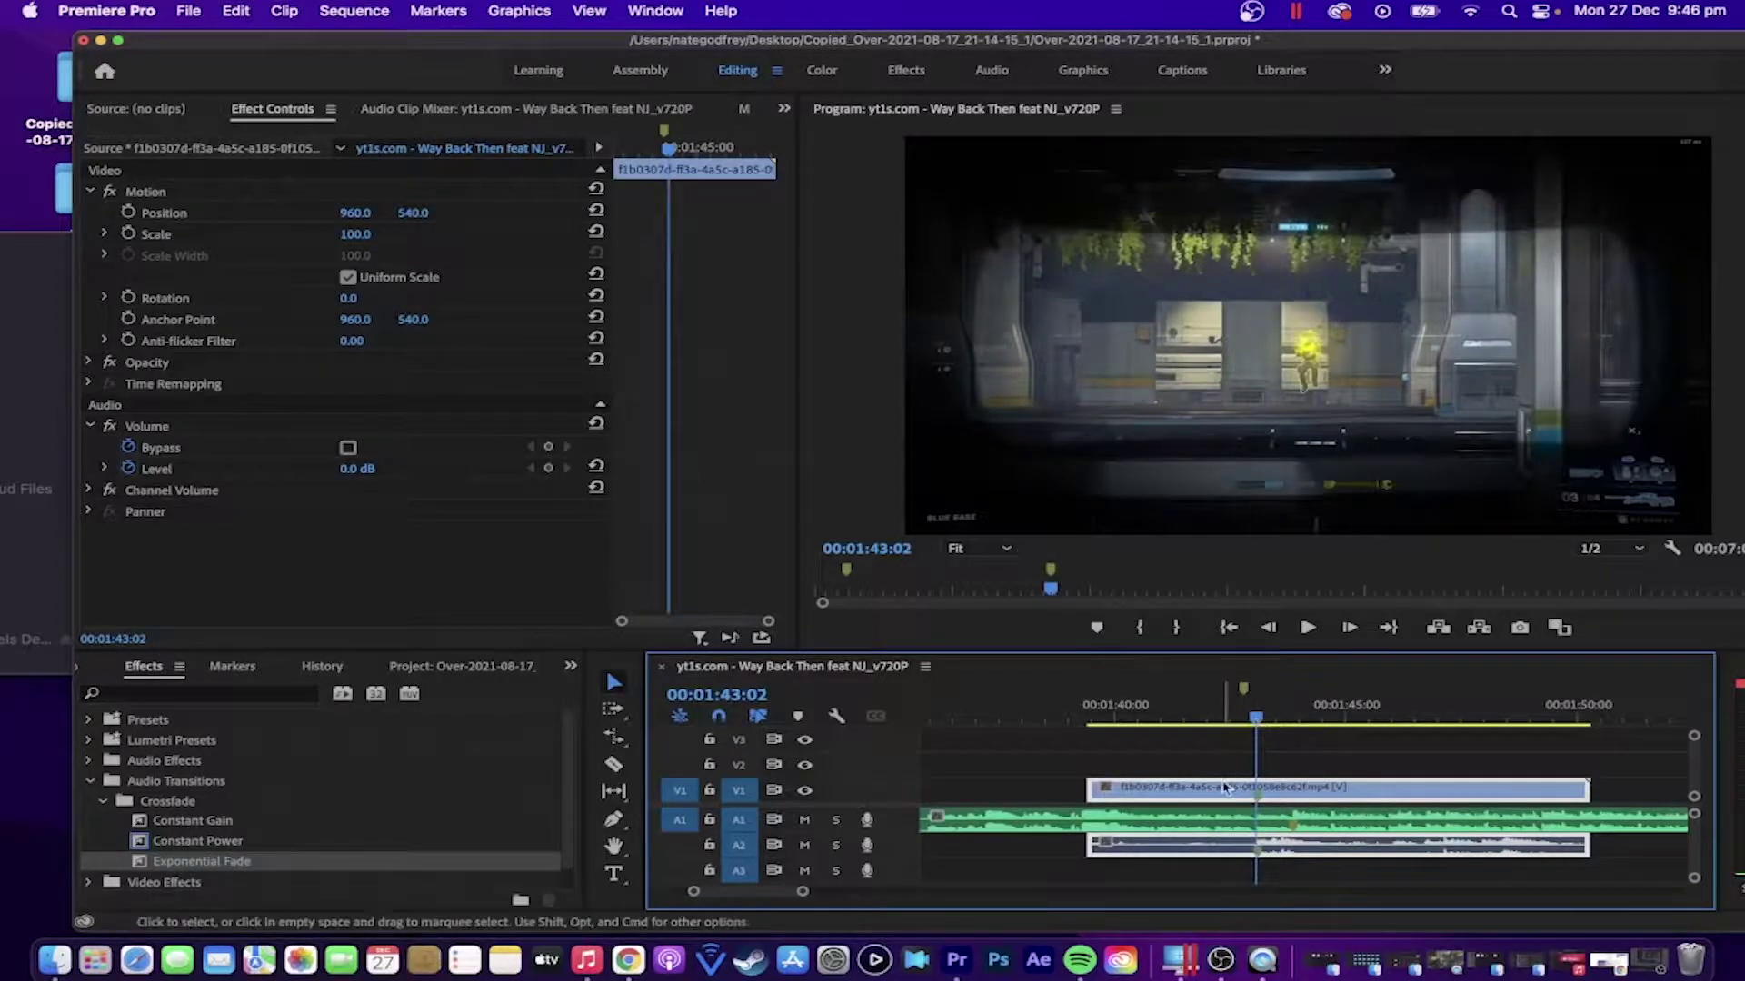
drag(1182, 789, 1218, 789)
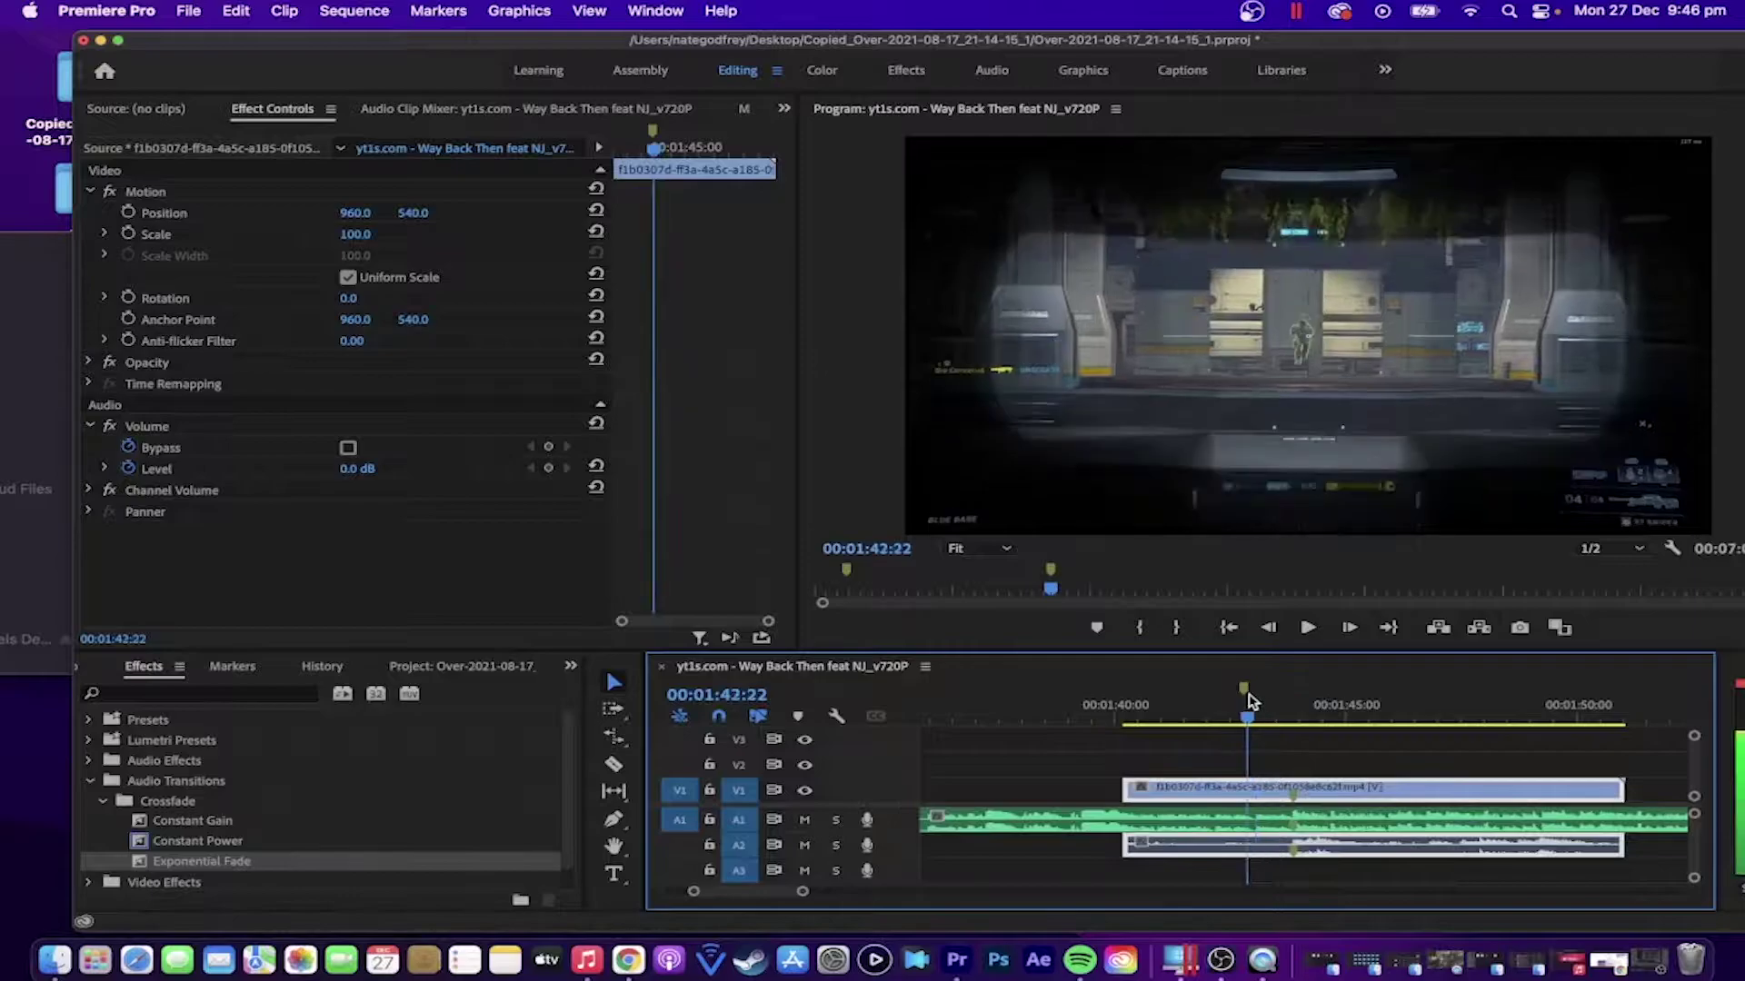
Step: Play from before the clip to check the new timing, ending at 1:42:10
drag(1269, 704, 1093, 704)
click(1309, 627)
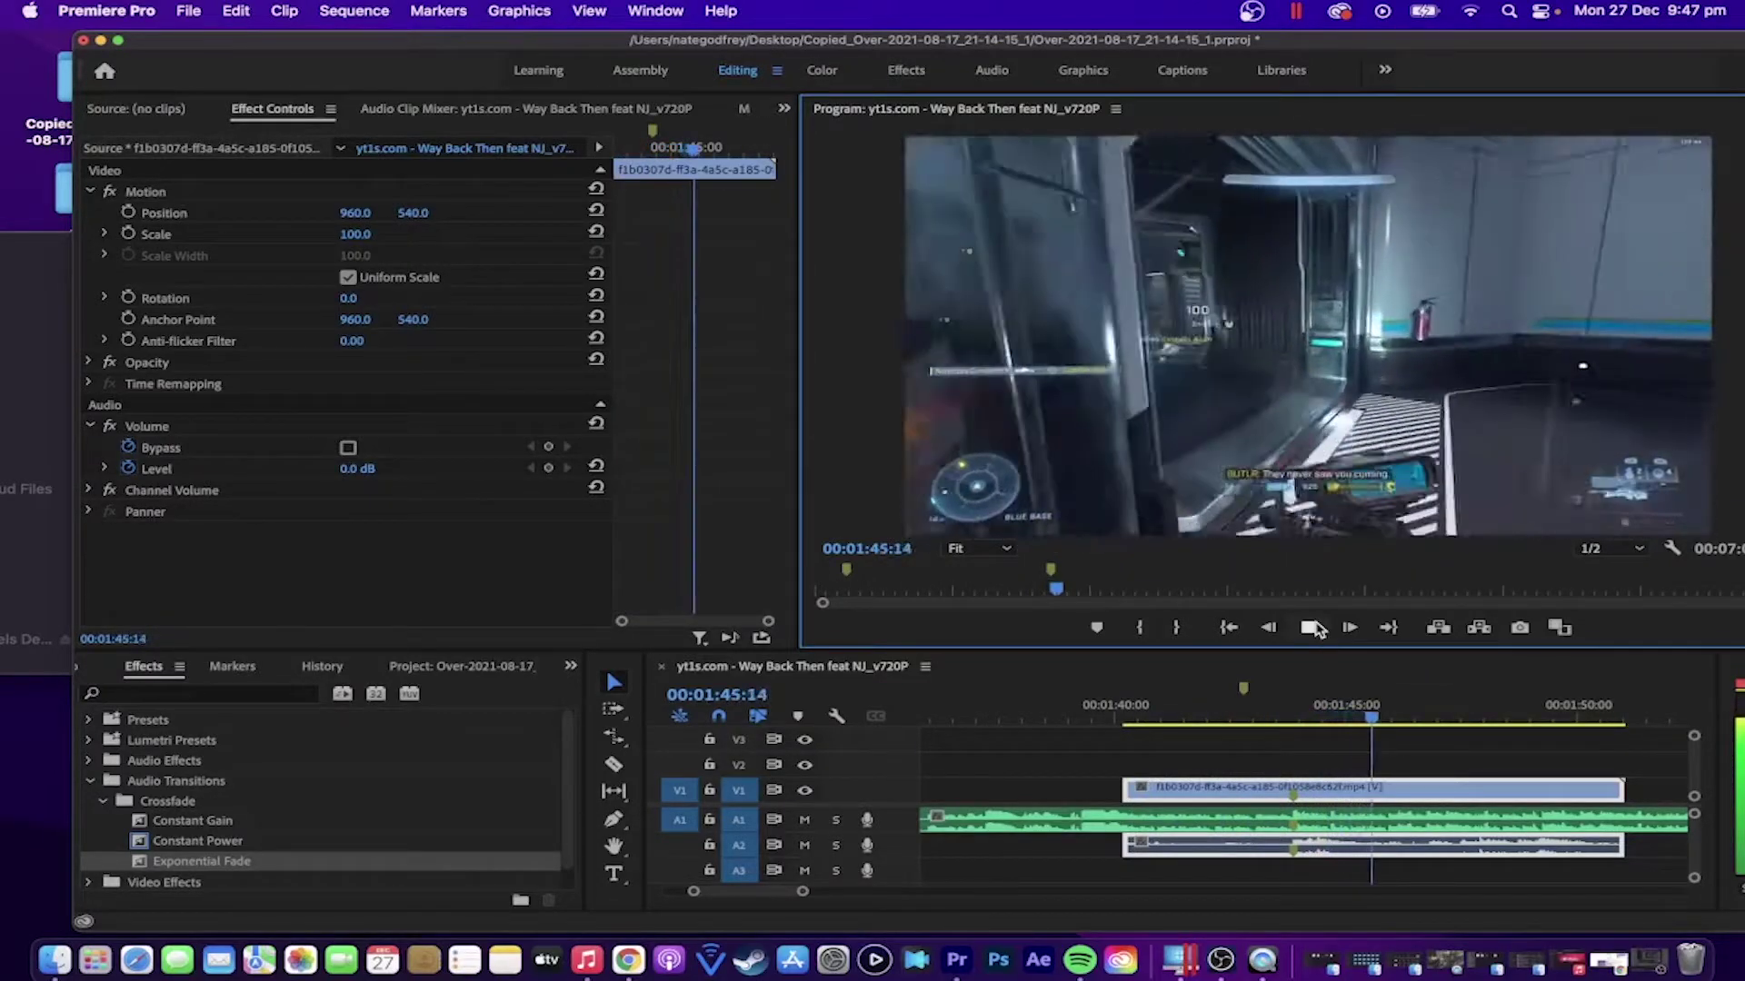
click(1309, 626)
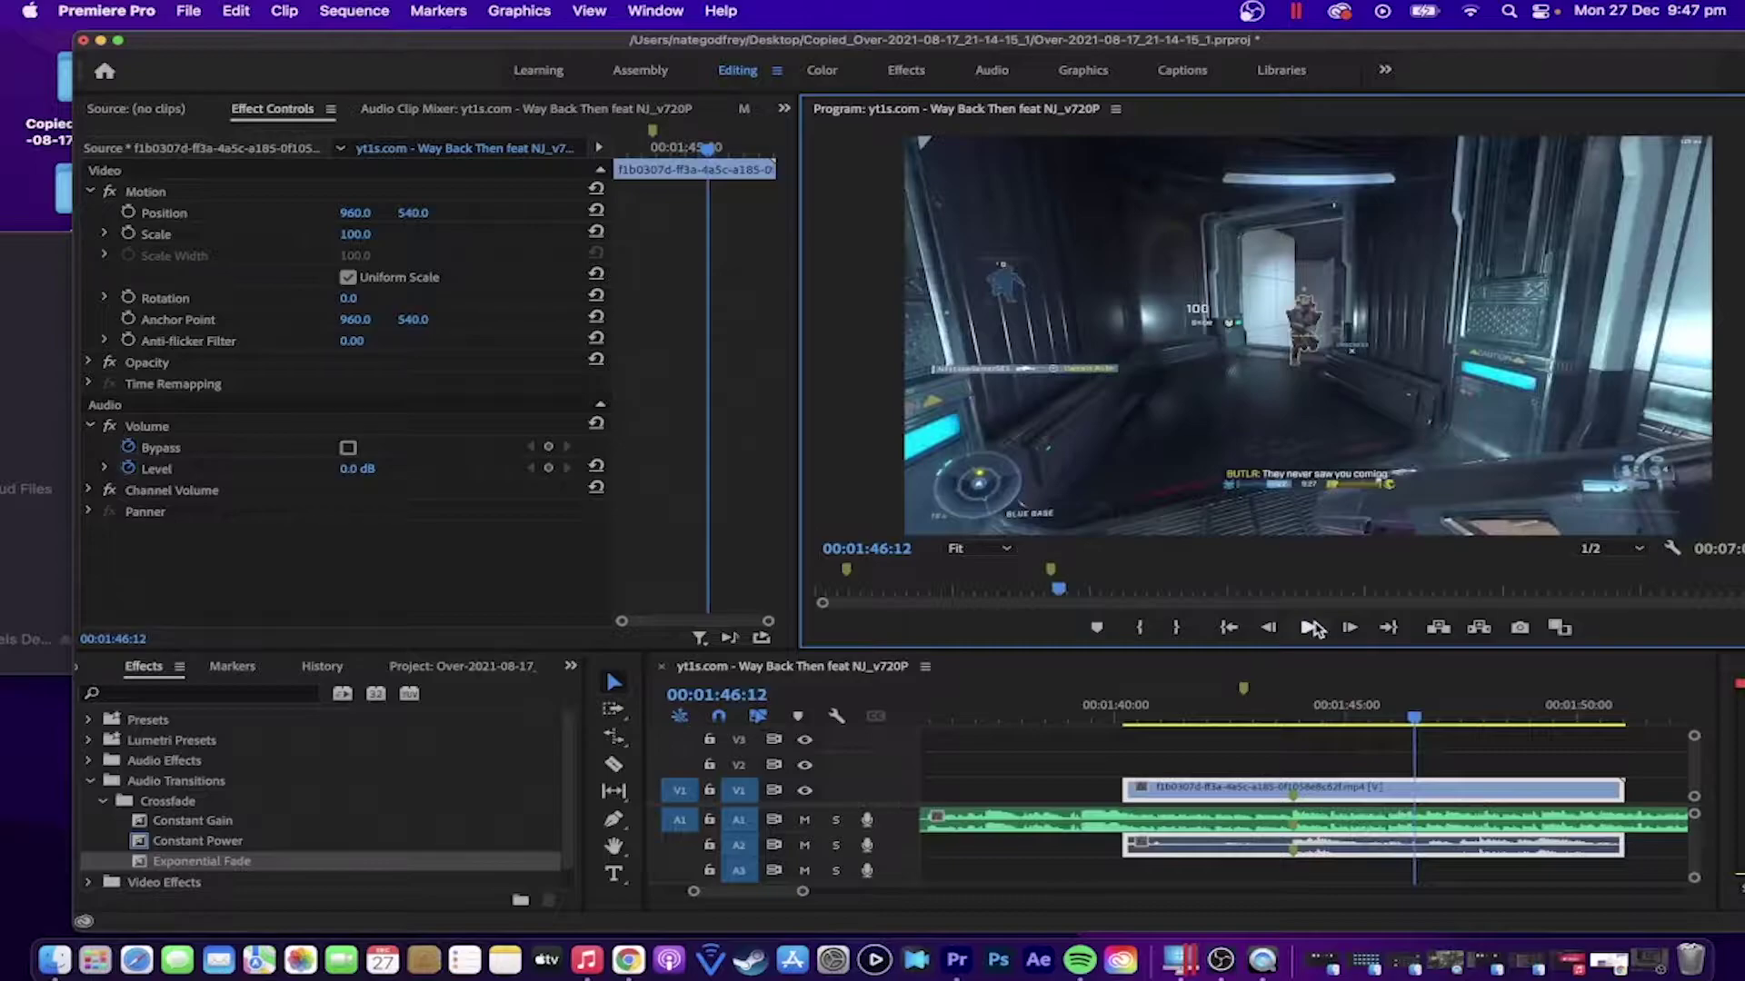
click(1226, 694)
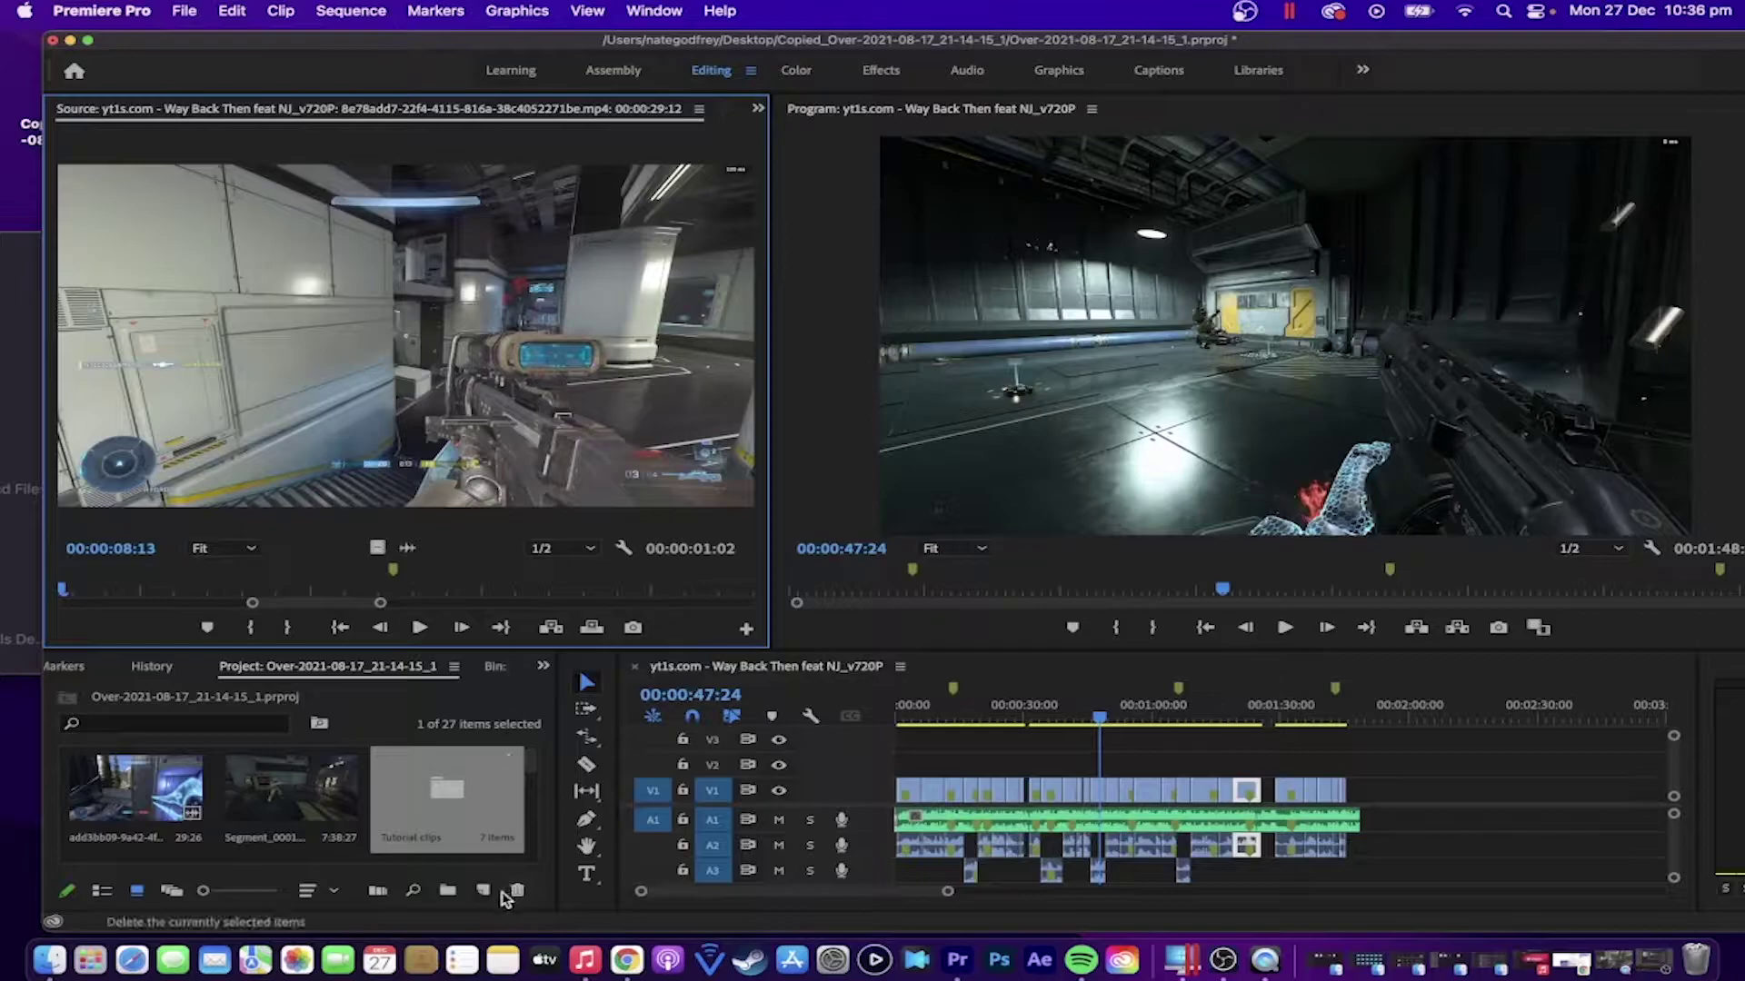
Step: Create a 1920×1080 adjustment layer and stretch it across the whole montage on V2
click(484, 891)
click(540, 755)
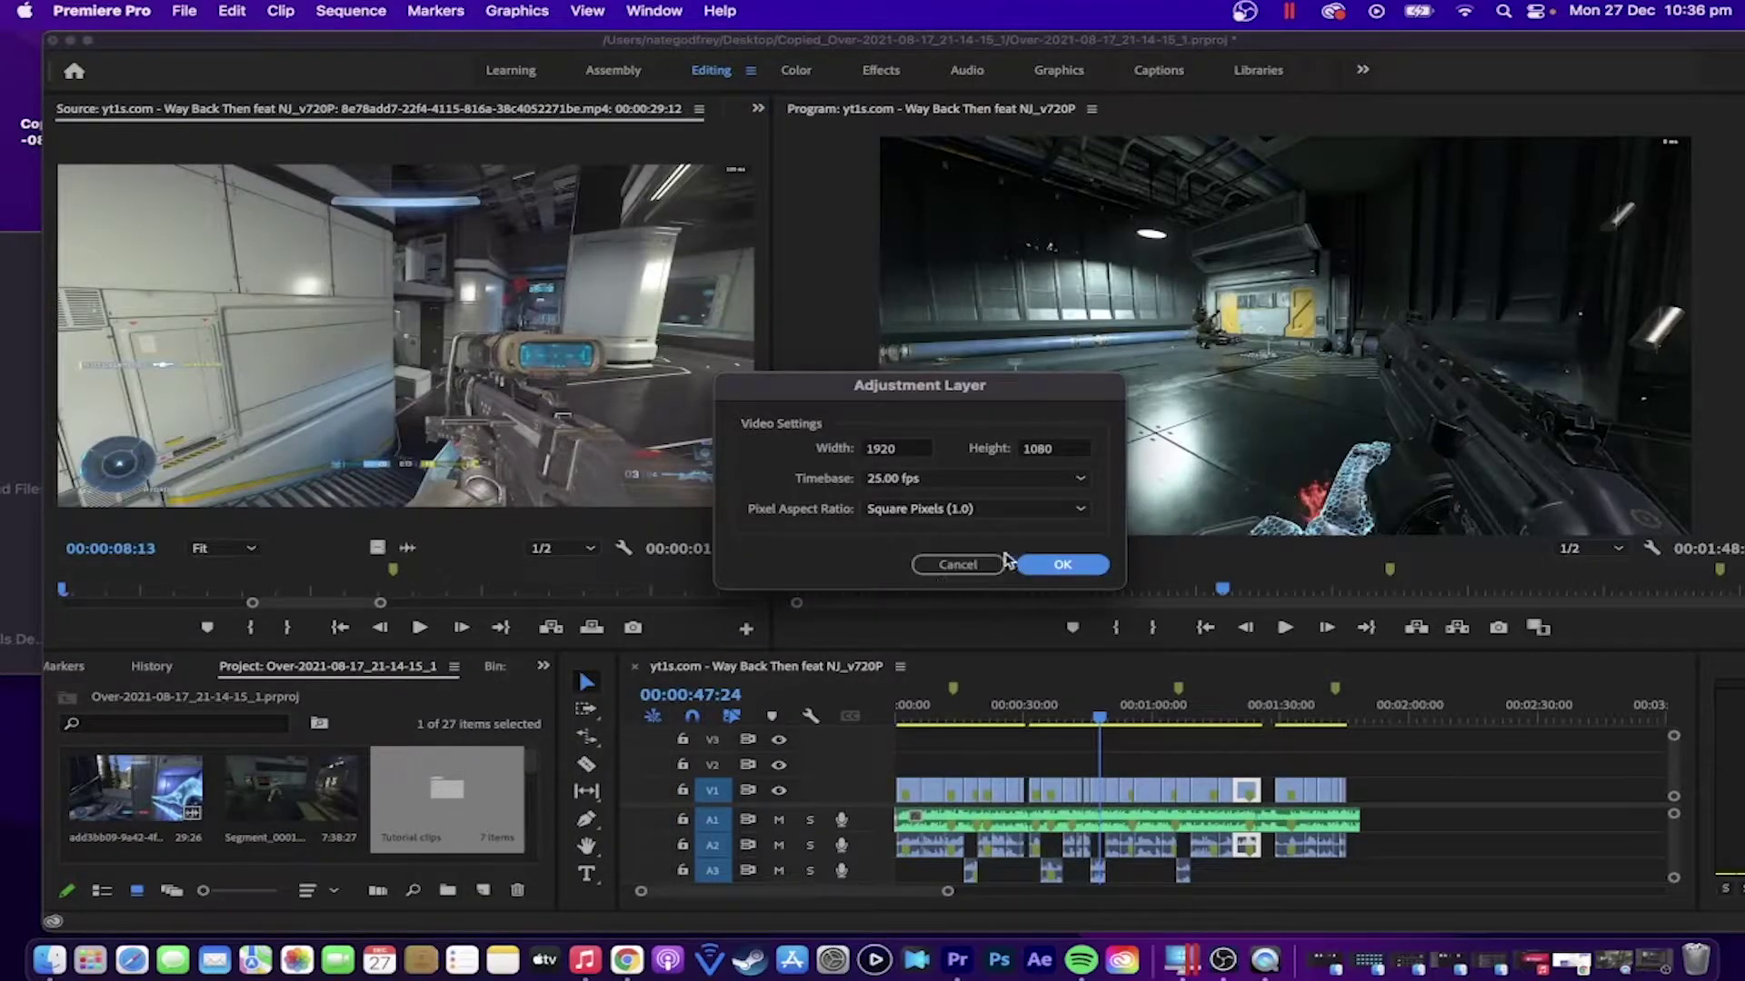
click(1063, 566)
drag(290, 800, 1356, 745)
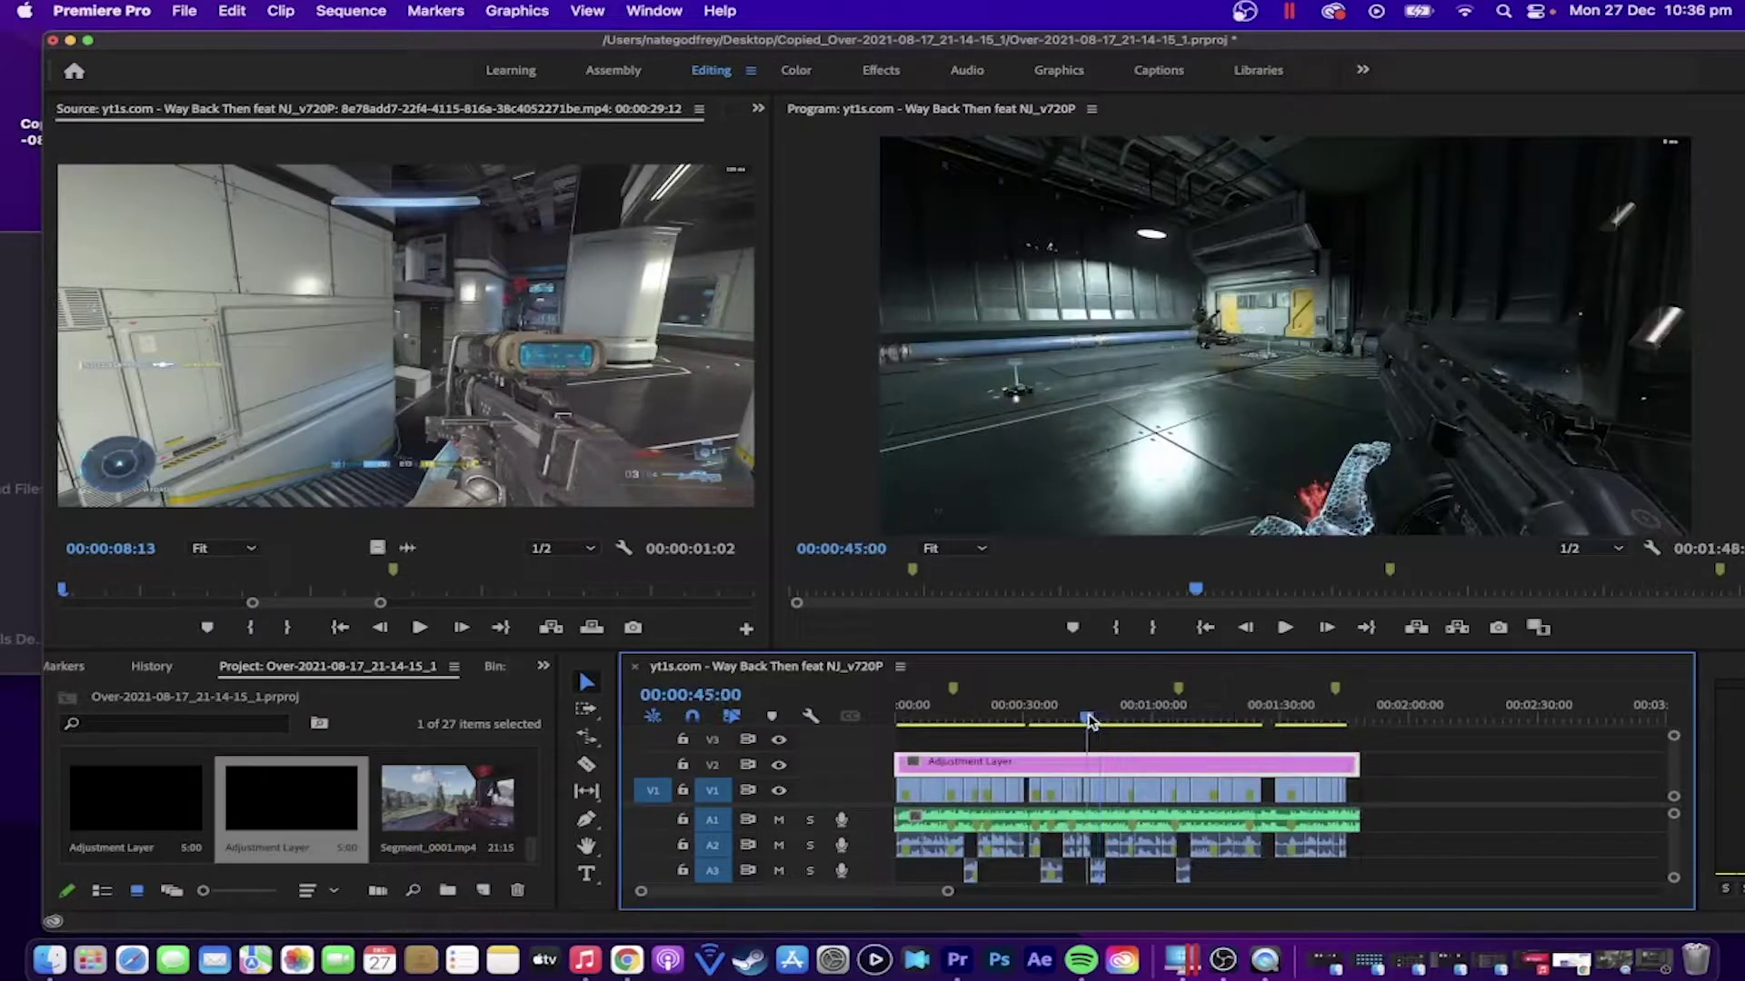
drag(1095, 718, 1054, 722)
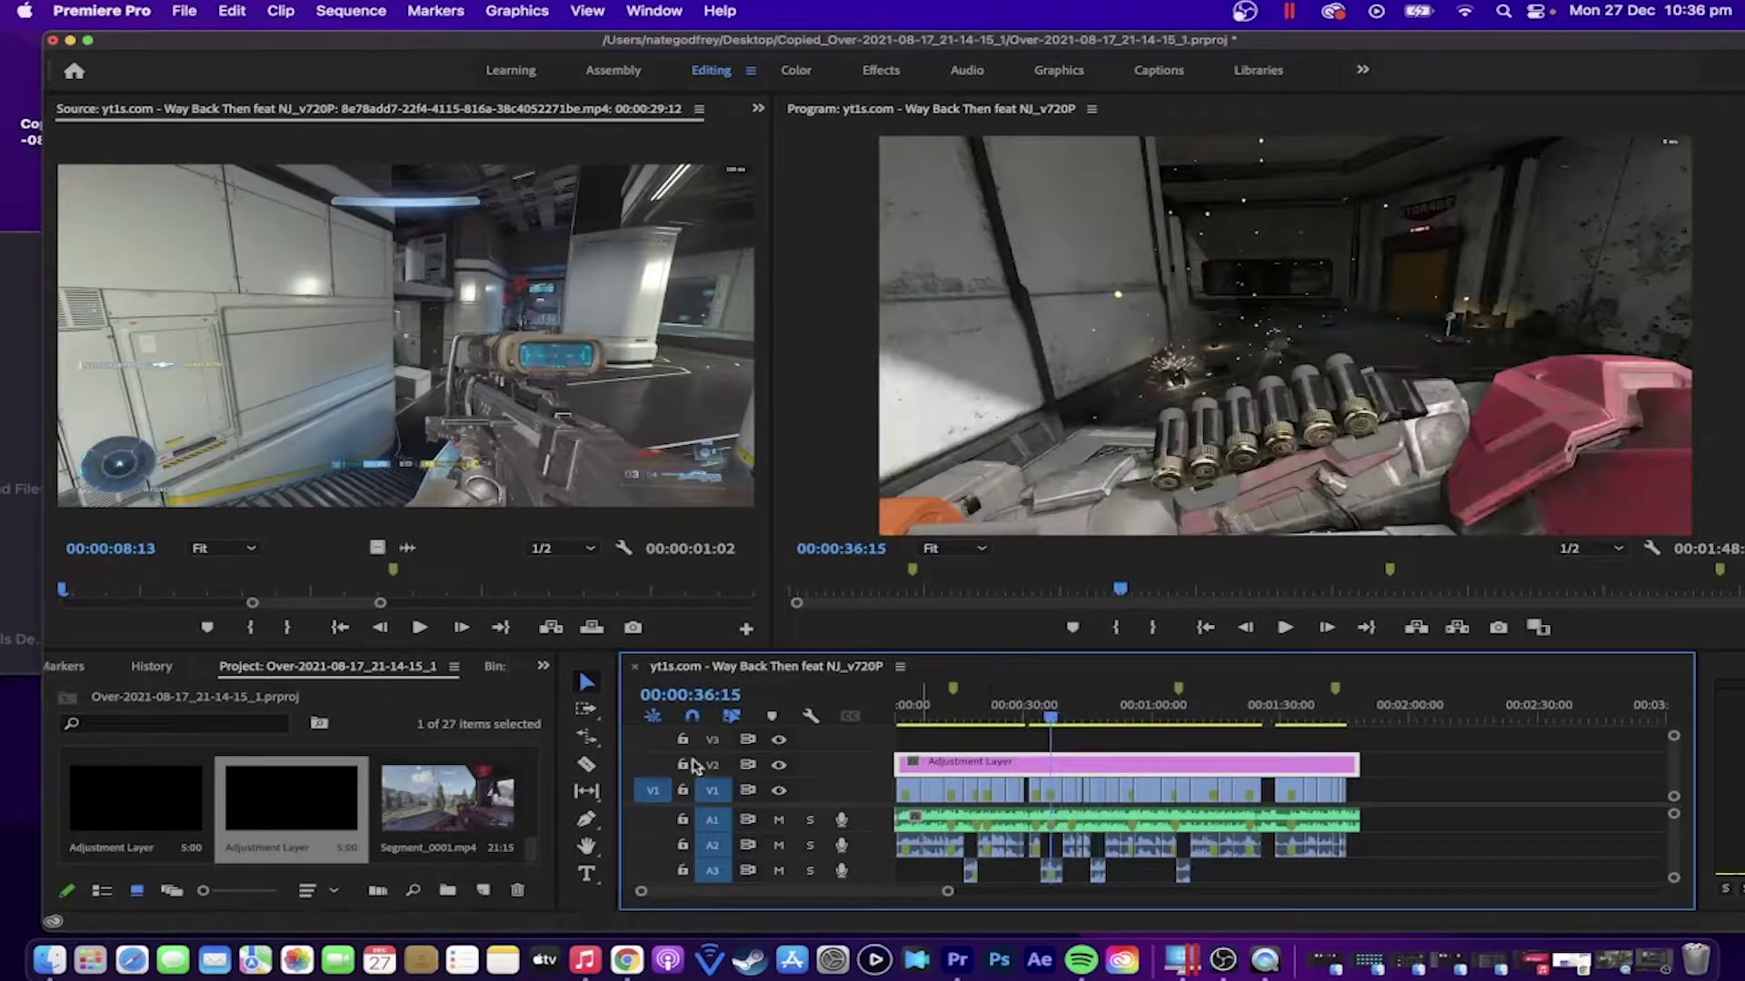
Step: Apply the Crop effect from the Effects library to the adjustment layer
click(544, 668)
click(573, 758)
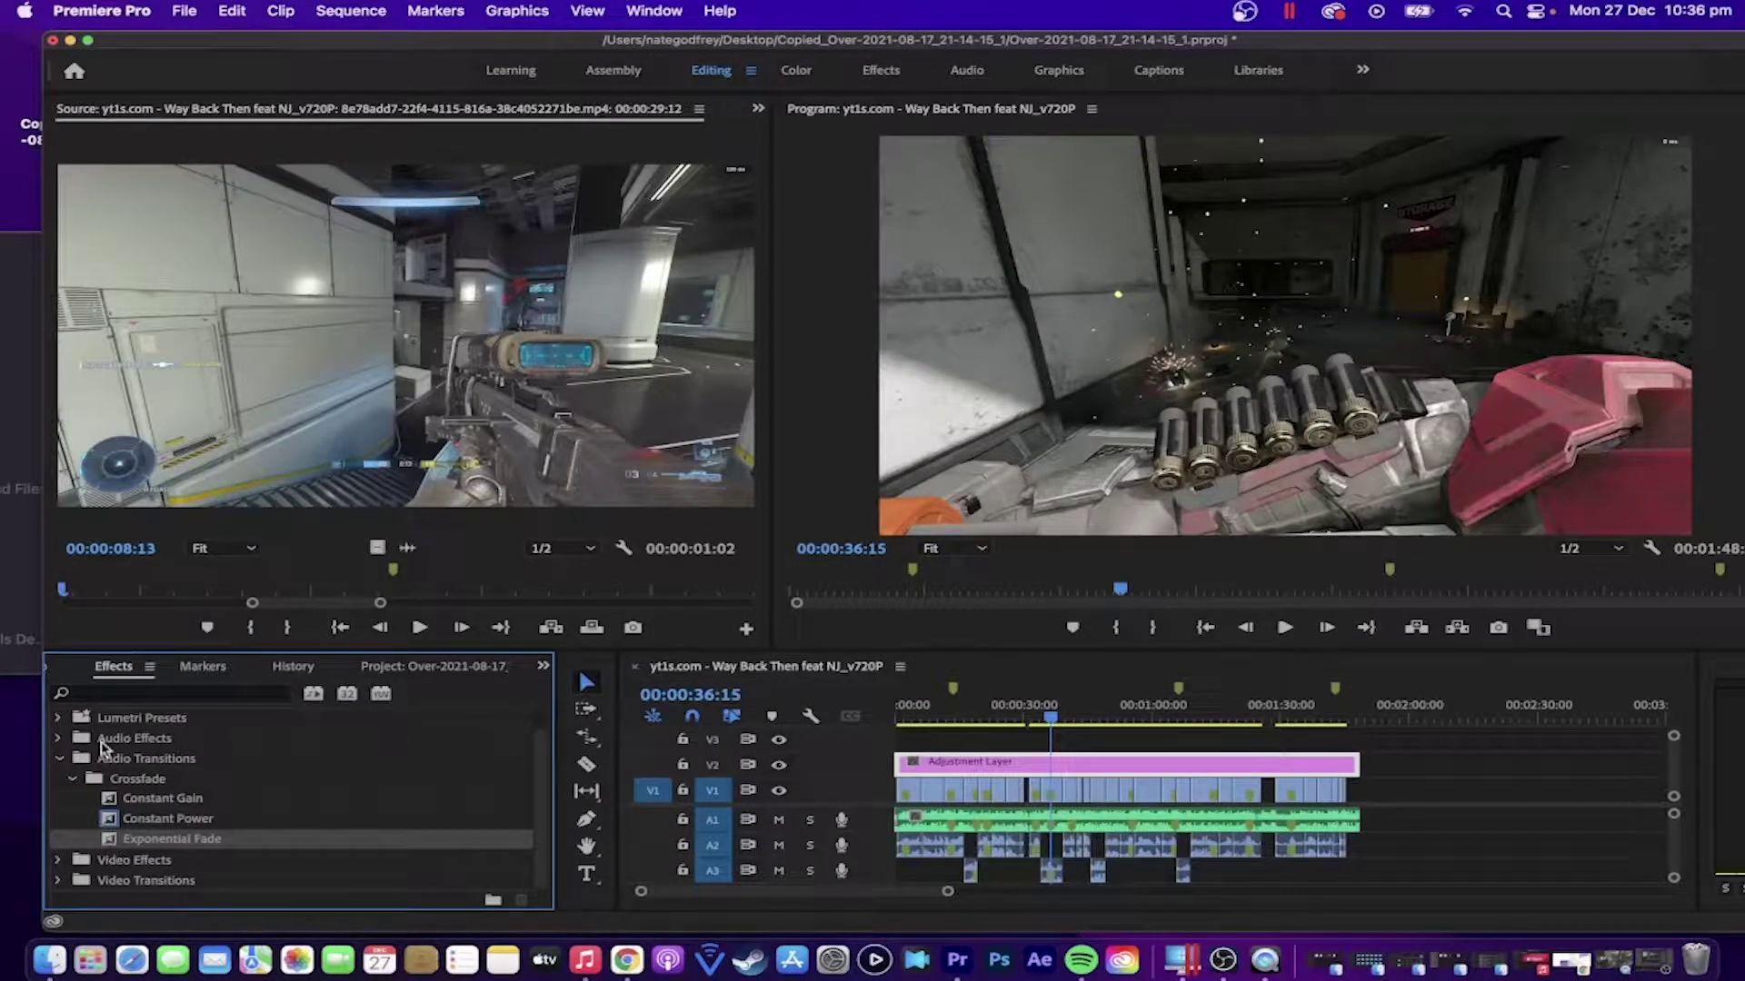
click(90, 695)
text(crop)
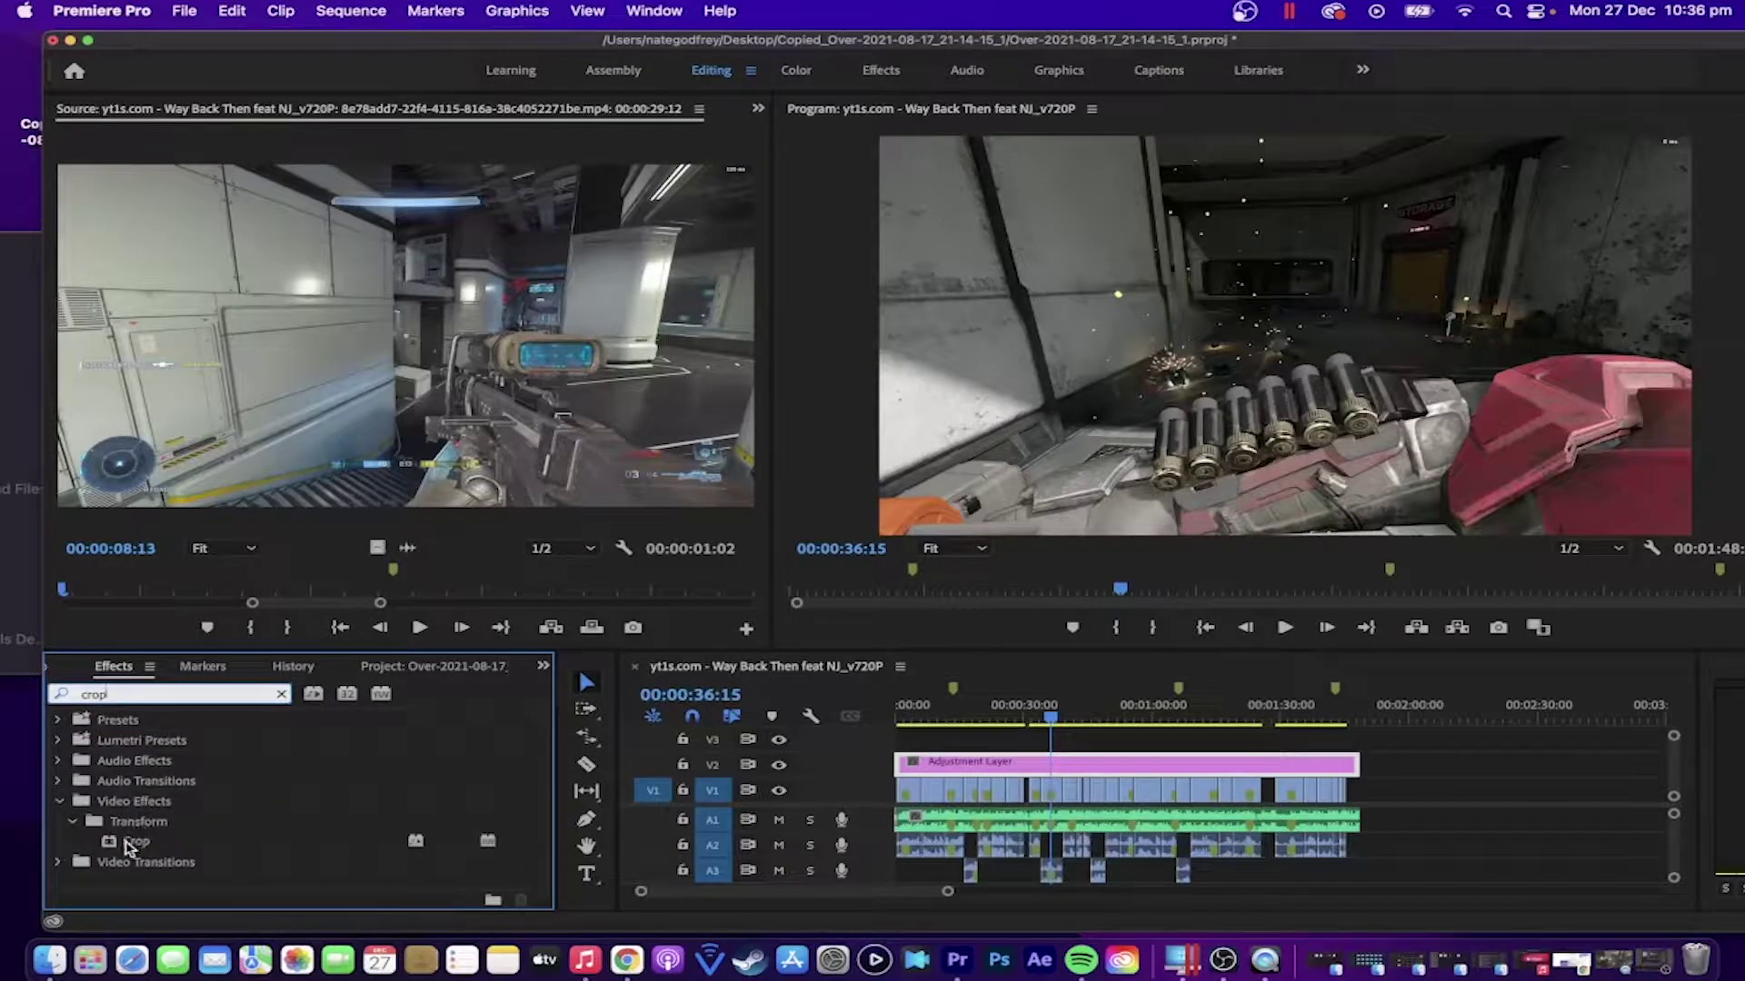
drag(130, 845, 931, 767)
Step: Set the adjustment layer's Crop Top and Bottom to 20% in Effect Controls
click(759, 112)
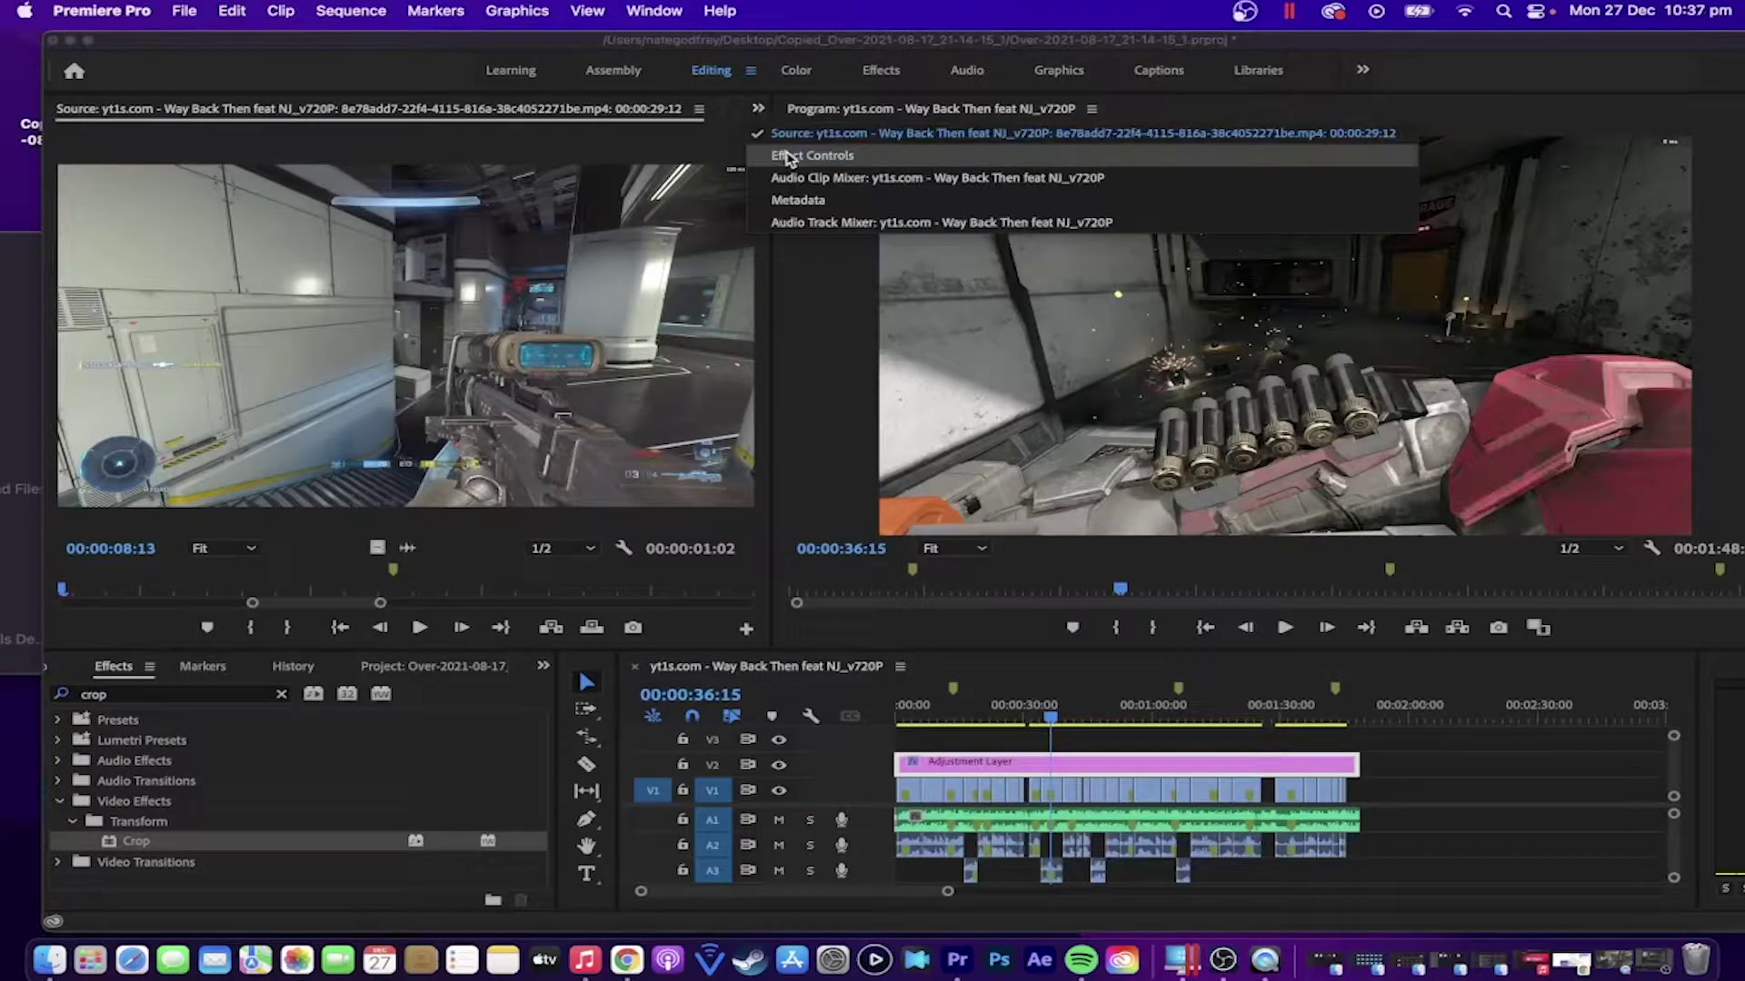
click(799, 182)
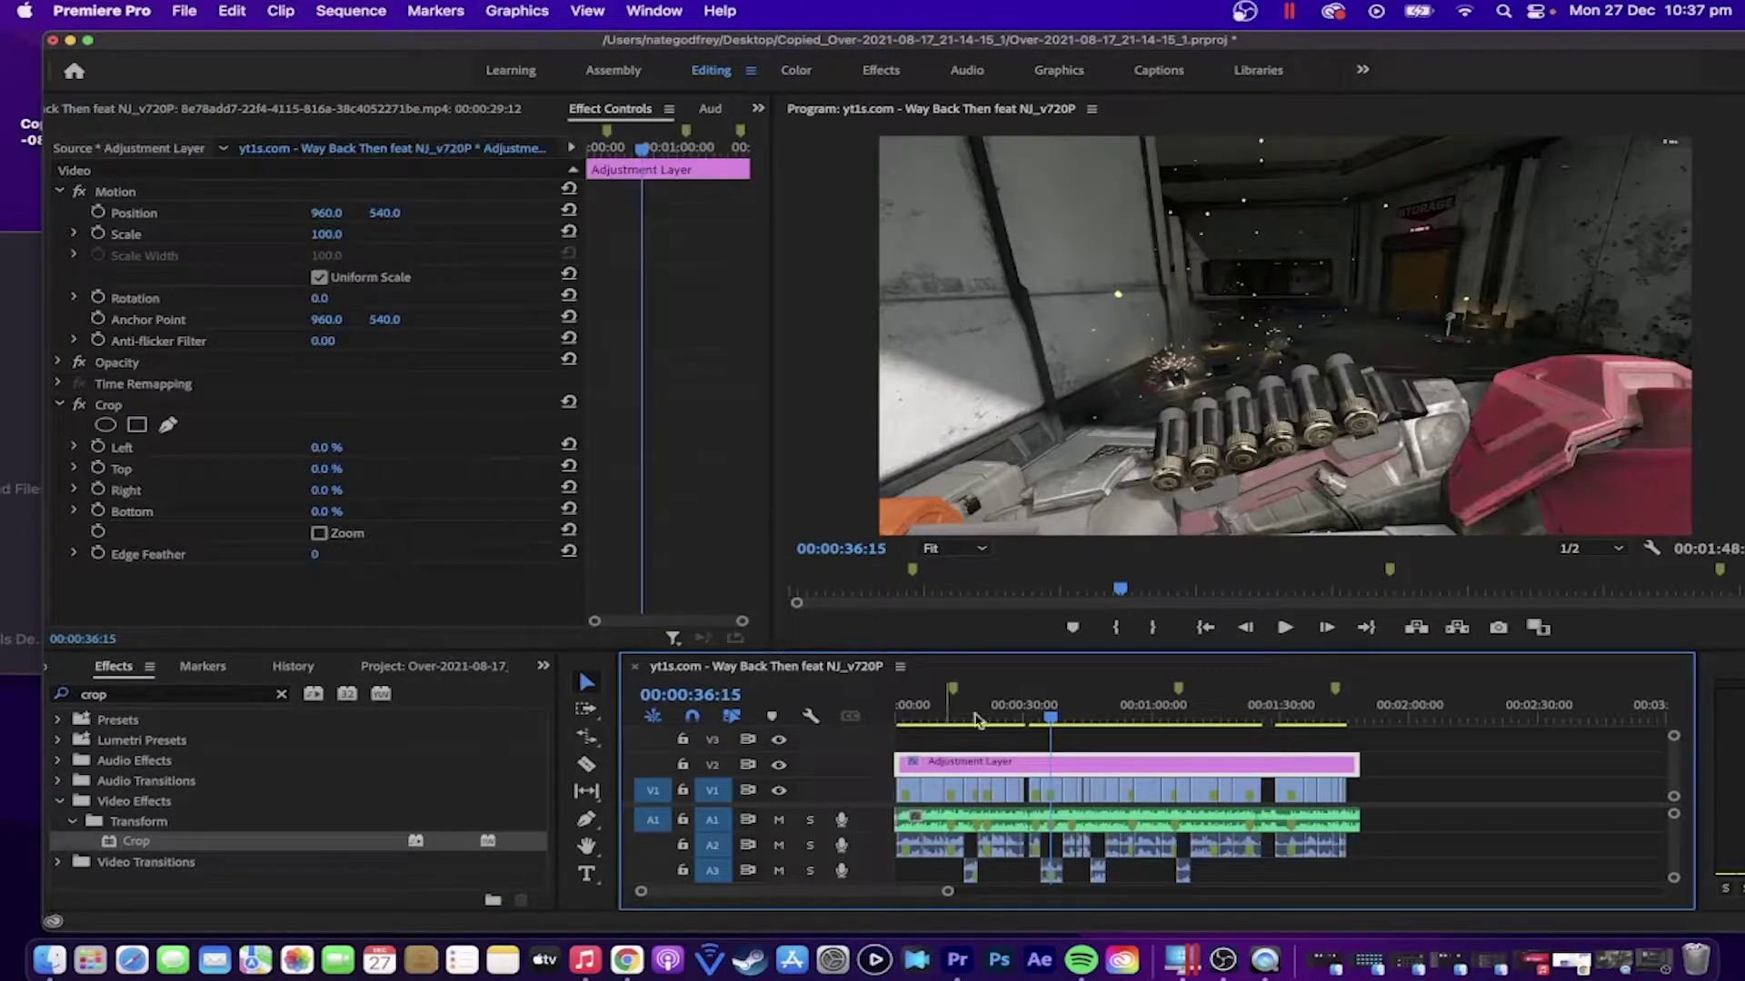
click(325, 469)
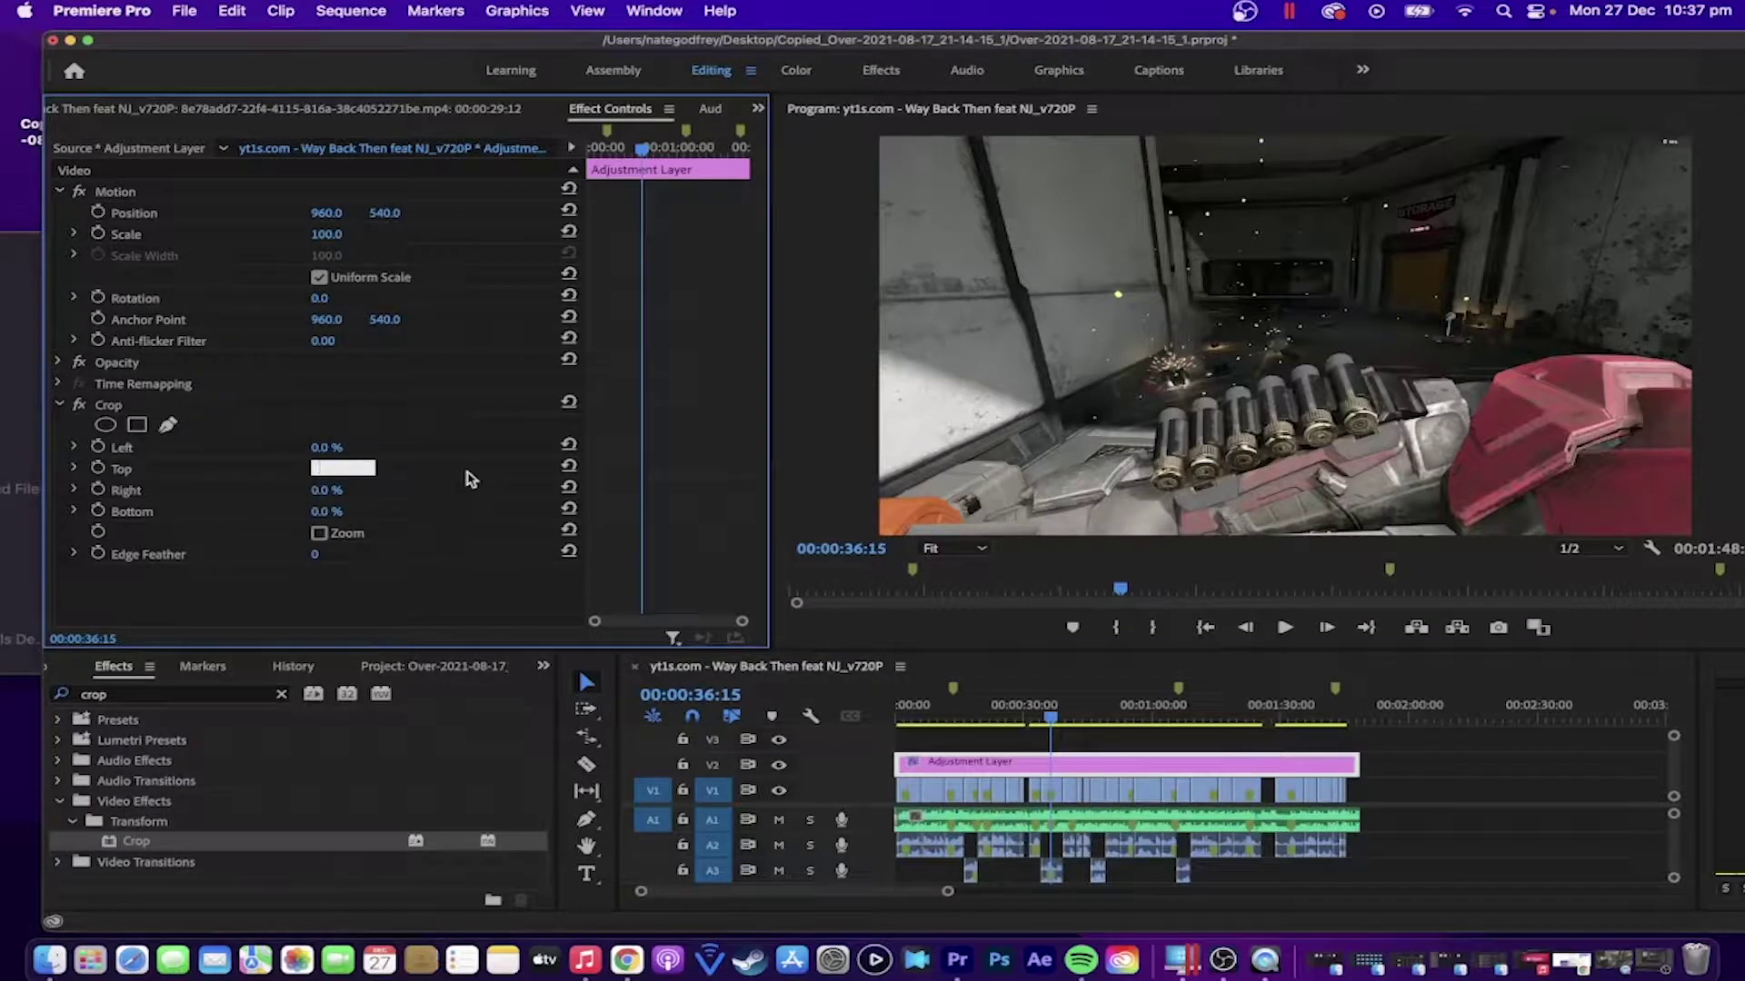
key(Return)
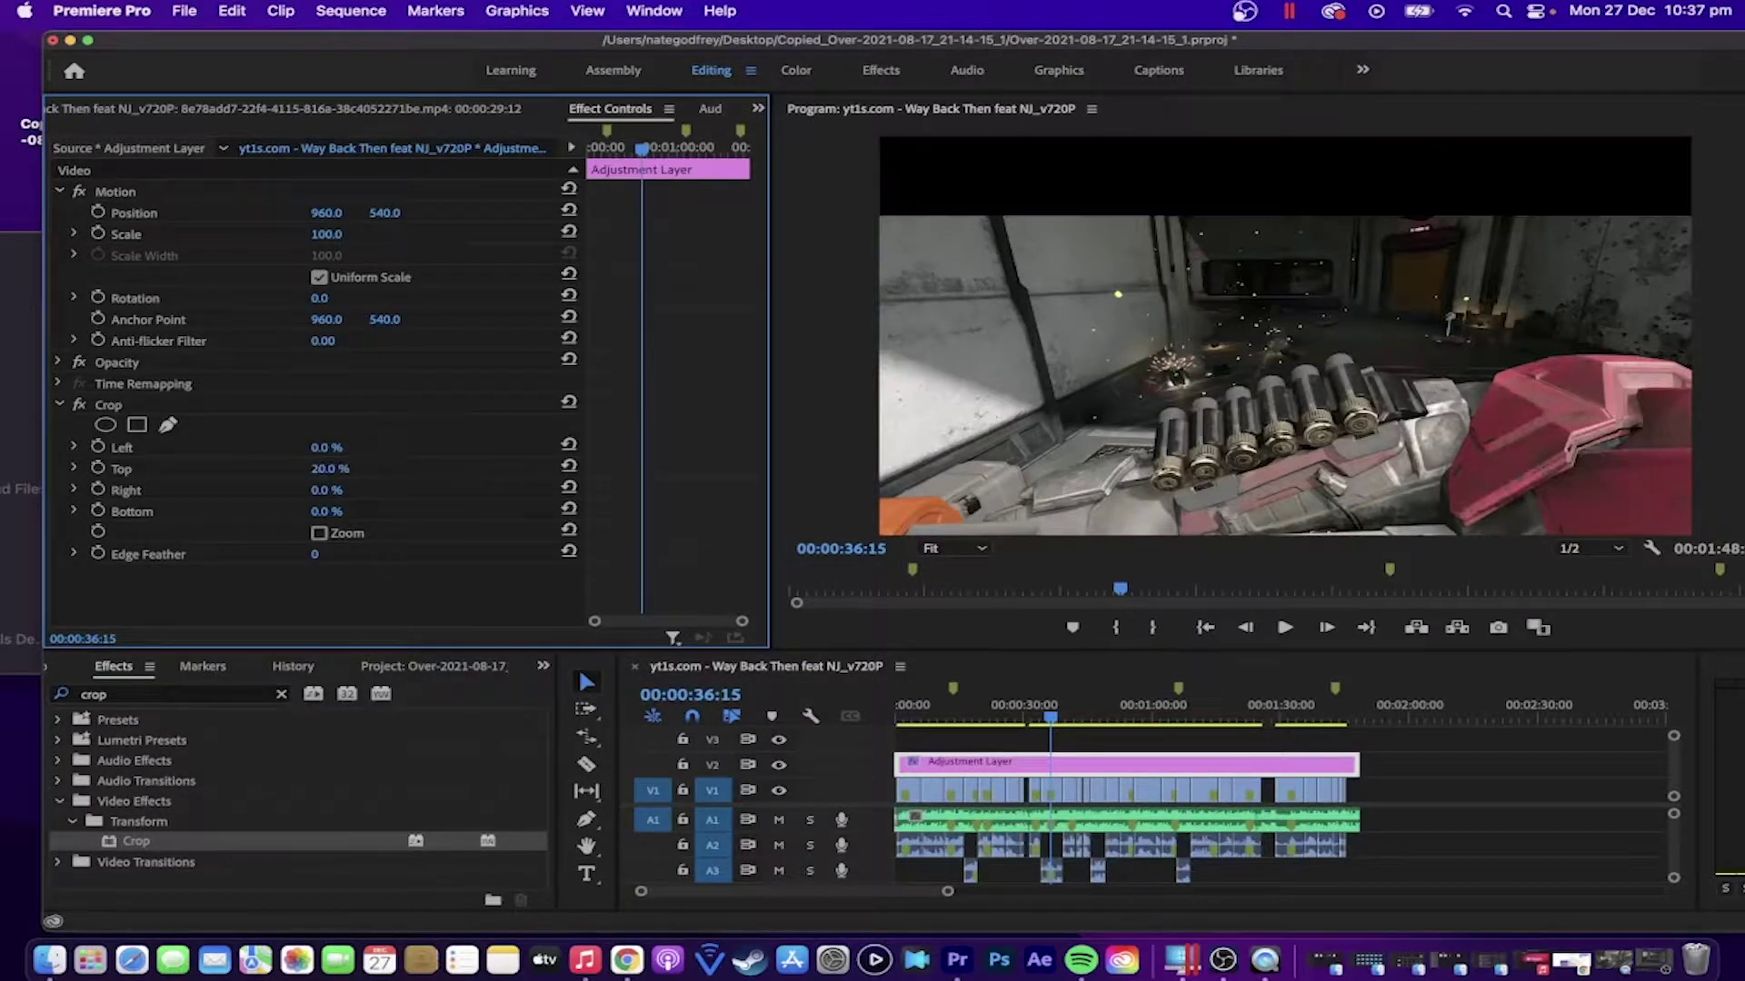
click(340, 511)
key(Return)
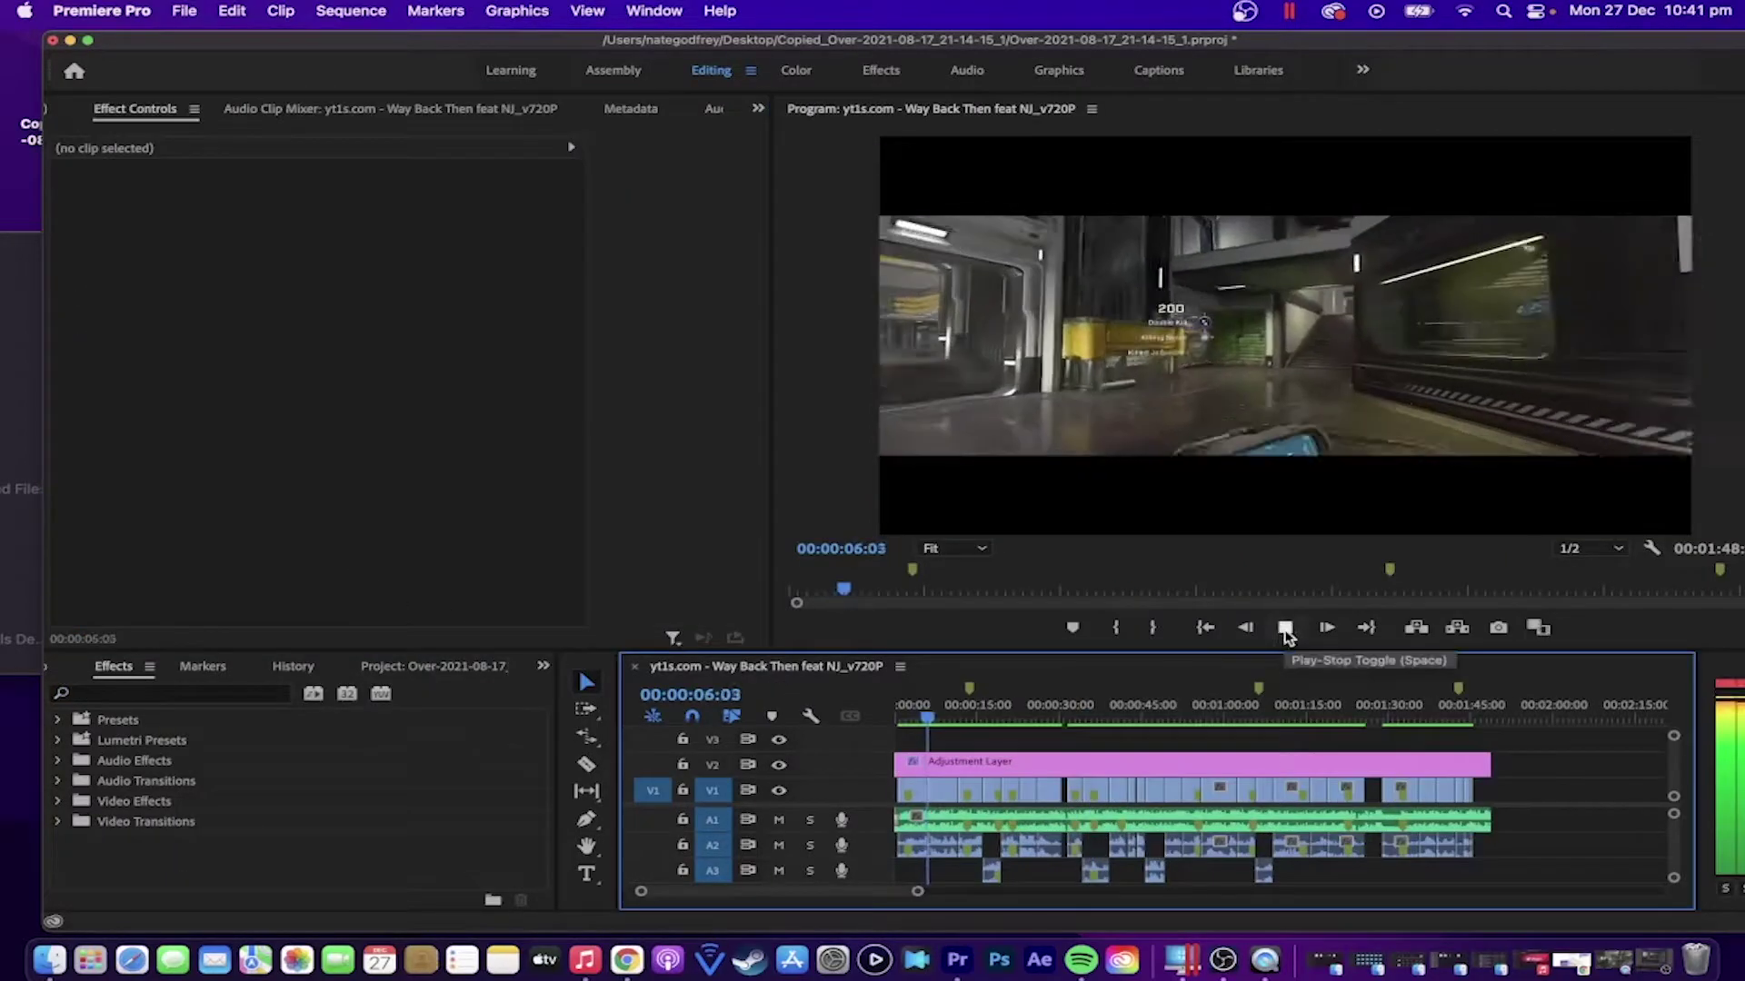
Step: Extend the first gameplay clip back to the sequence start and save the project
click(1284, 627)
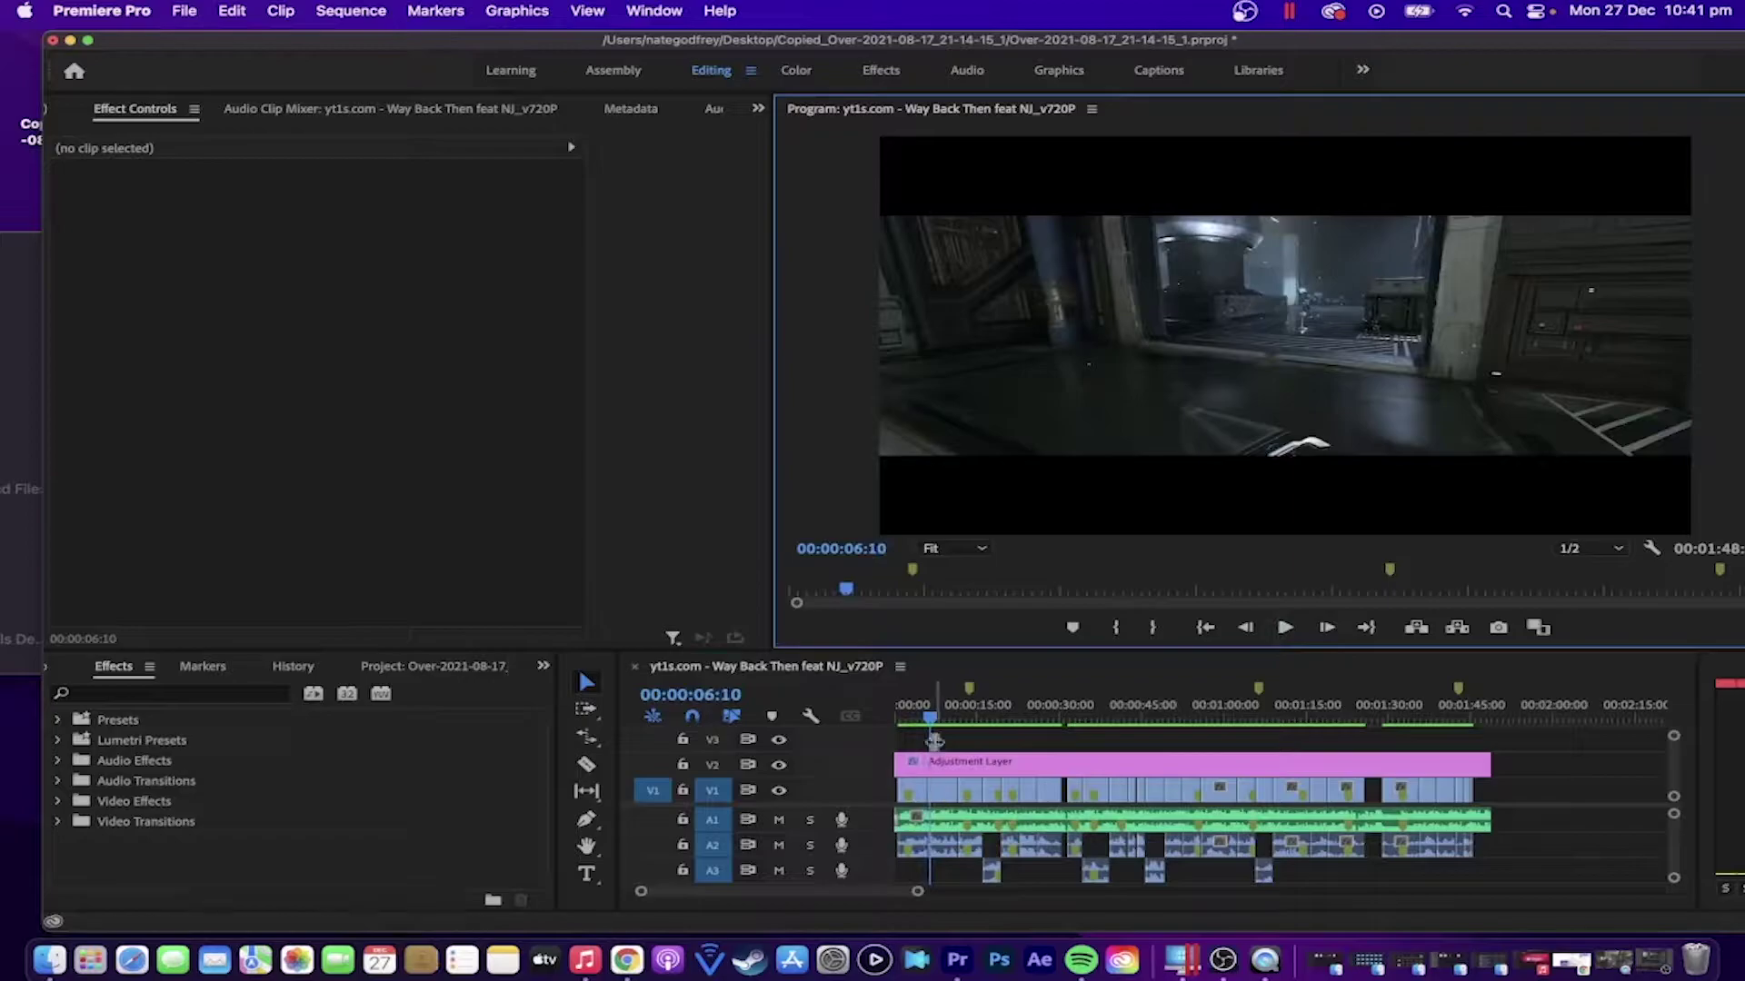
drag(930, 718, 886, 724)
click(932, 766)
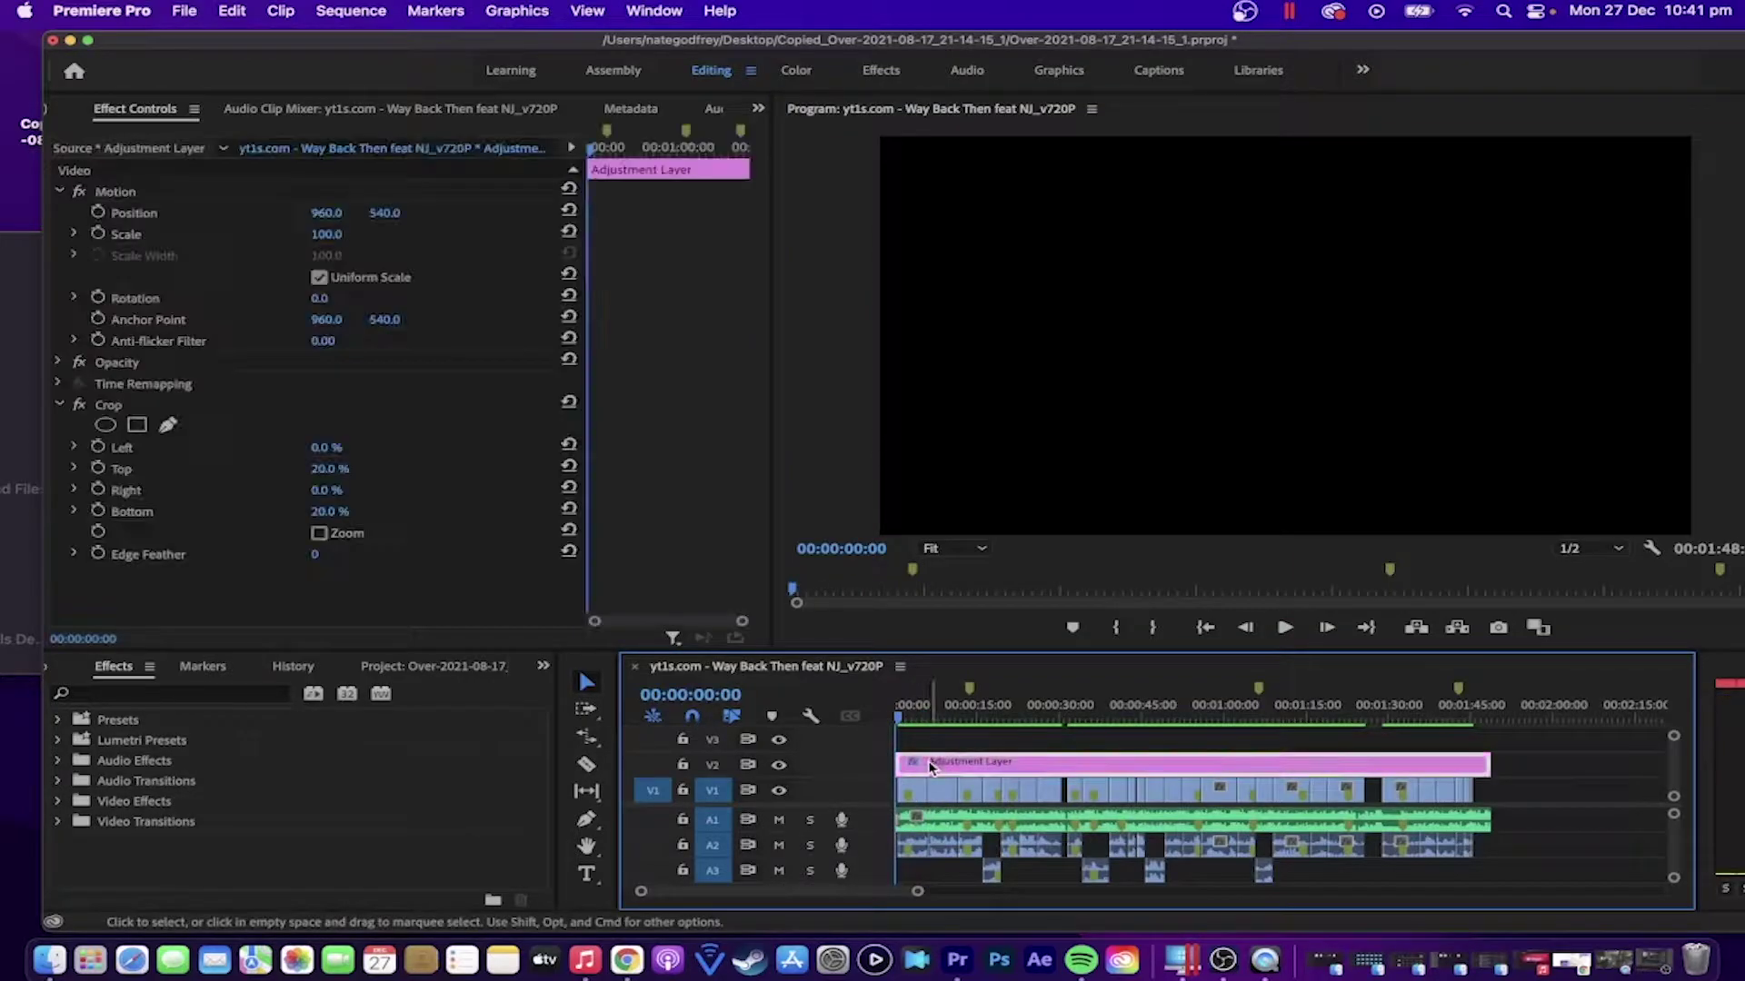
drag(917, 891, 727, 893)
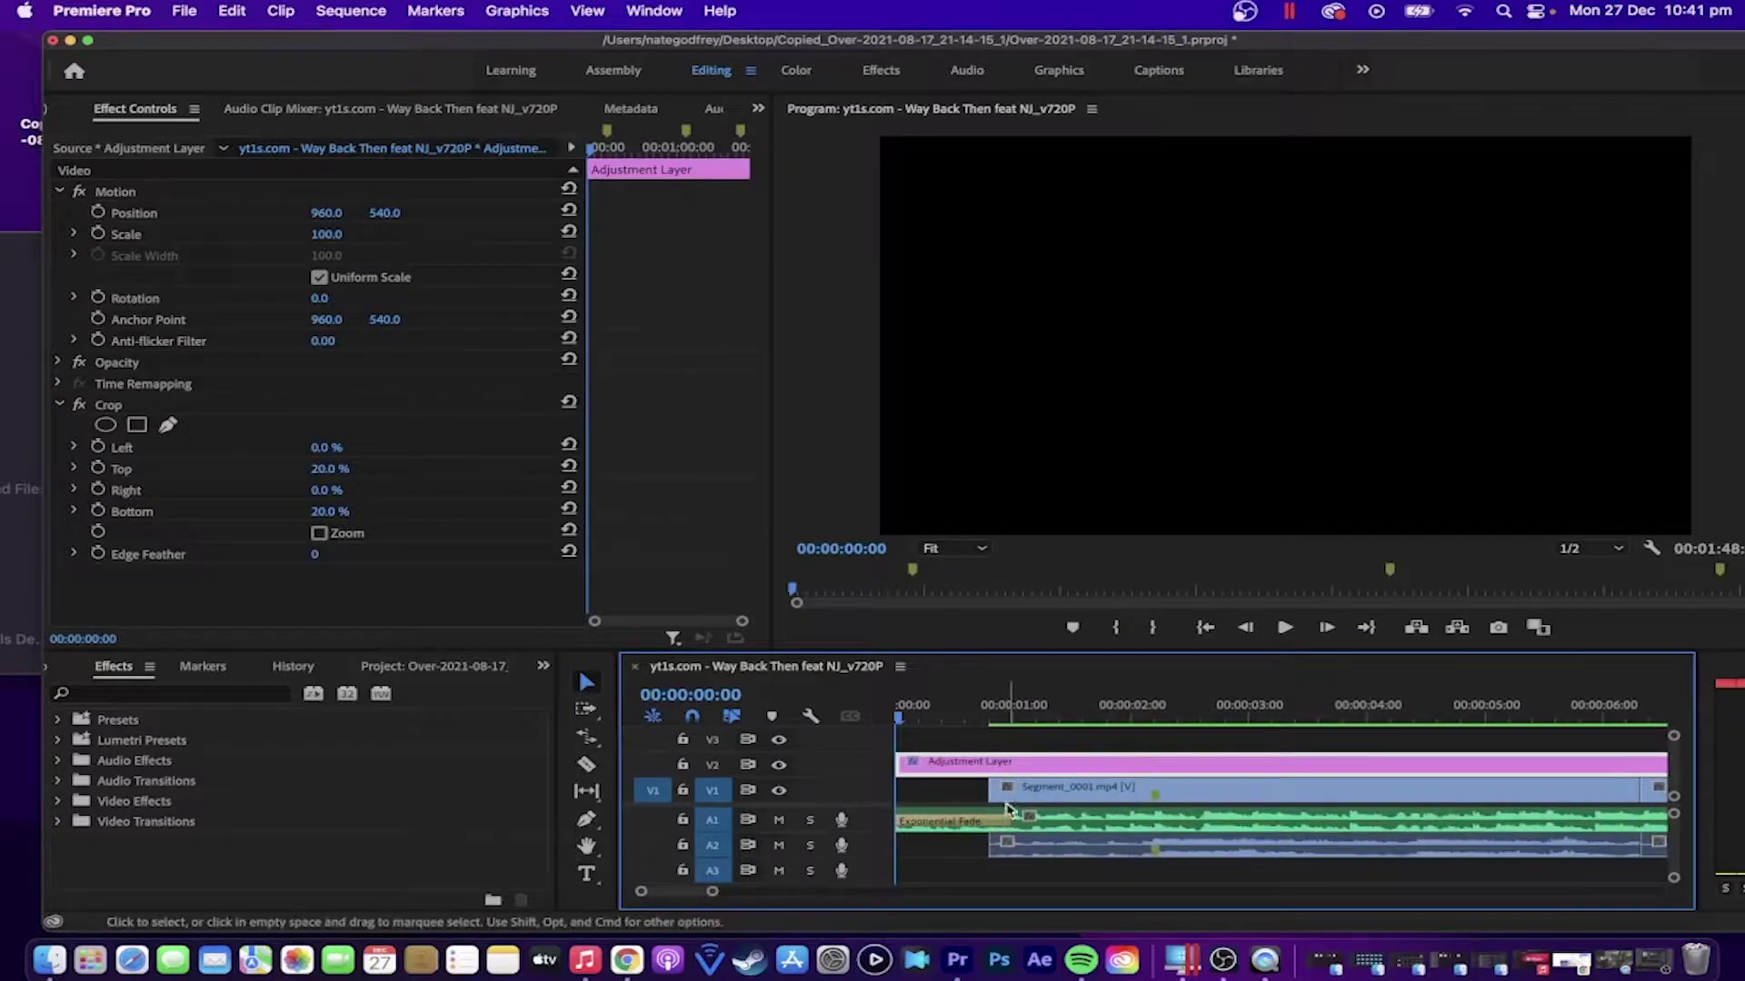
drag(995, 790, 898, 788)
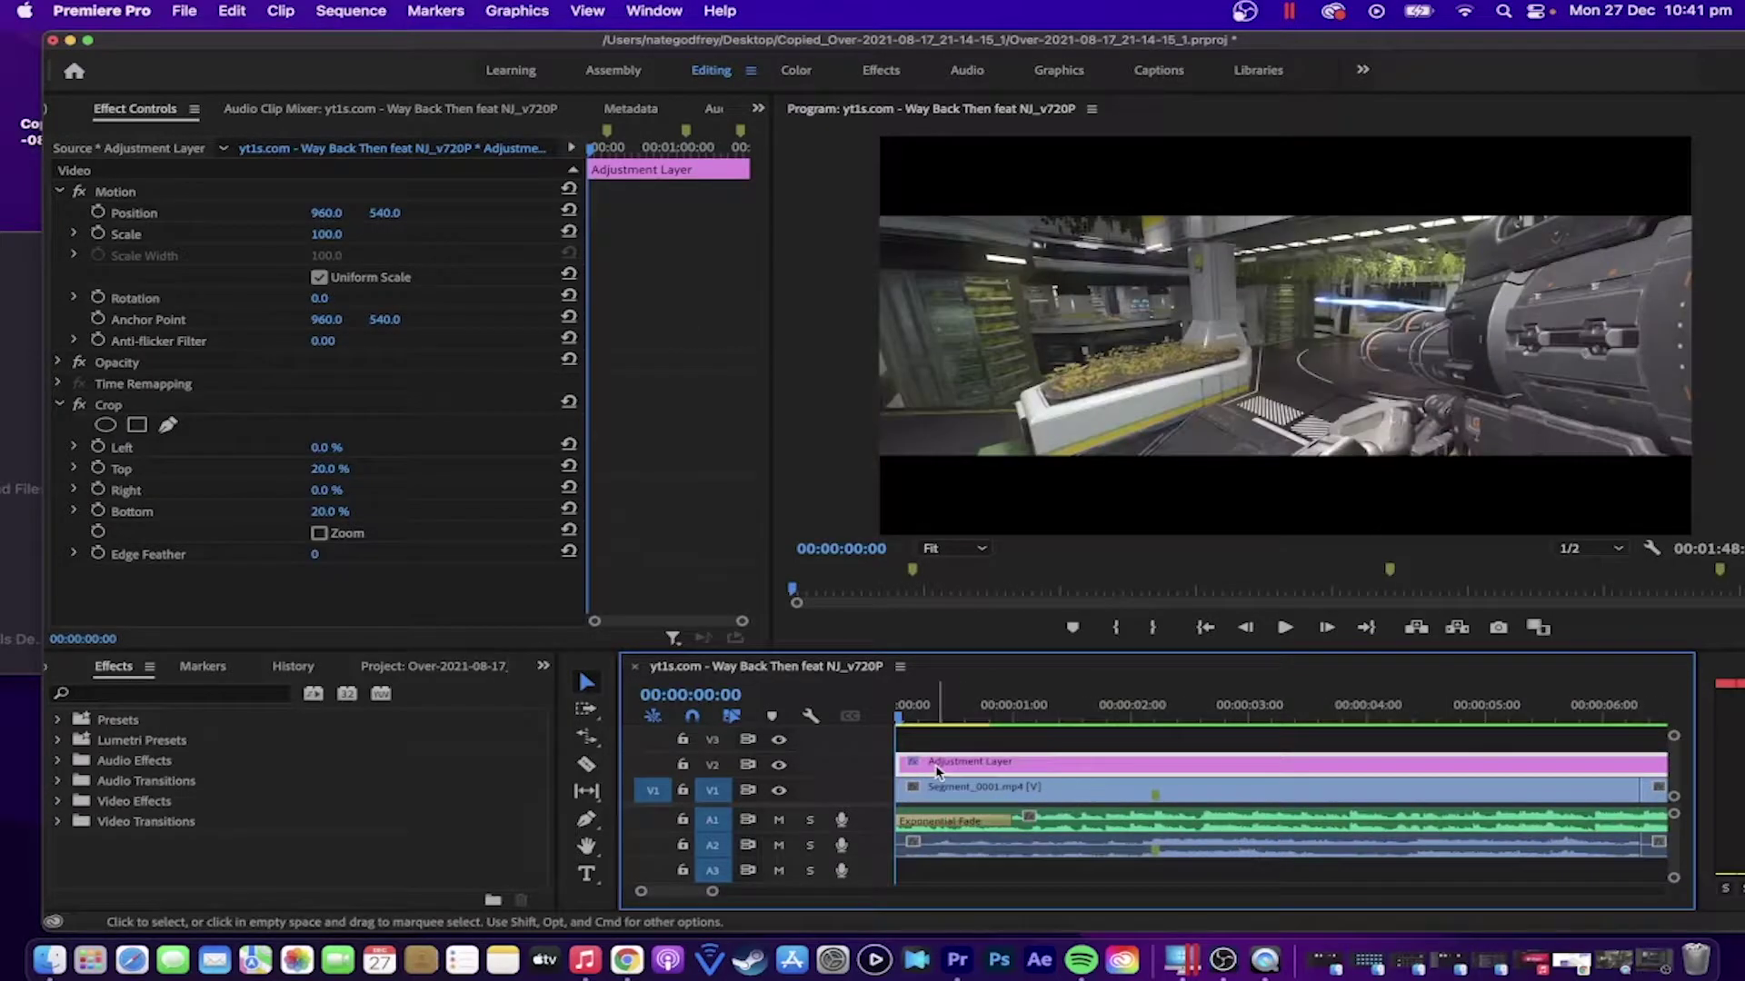
drag(1110, 707, 1101, 707)
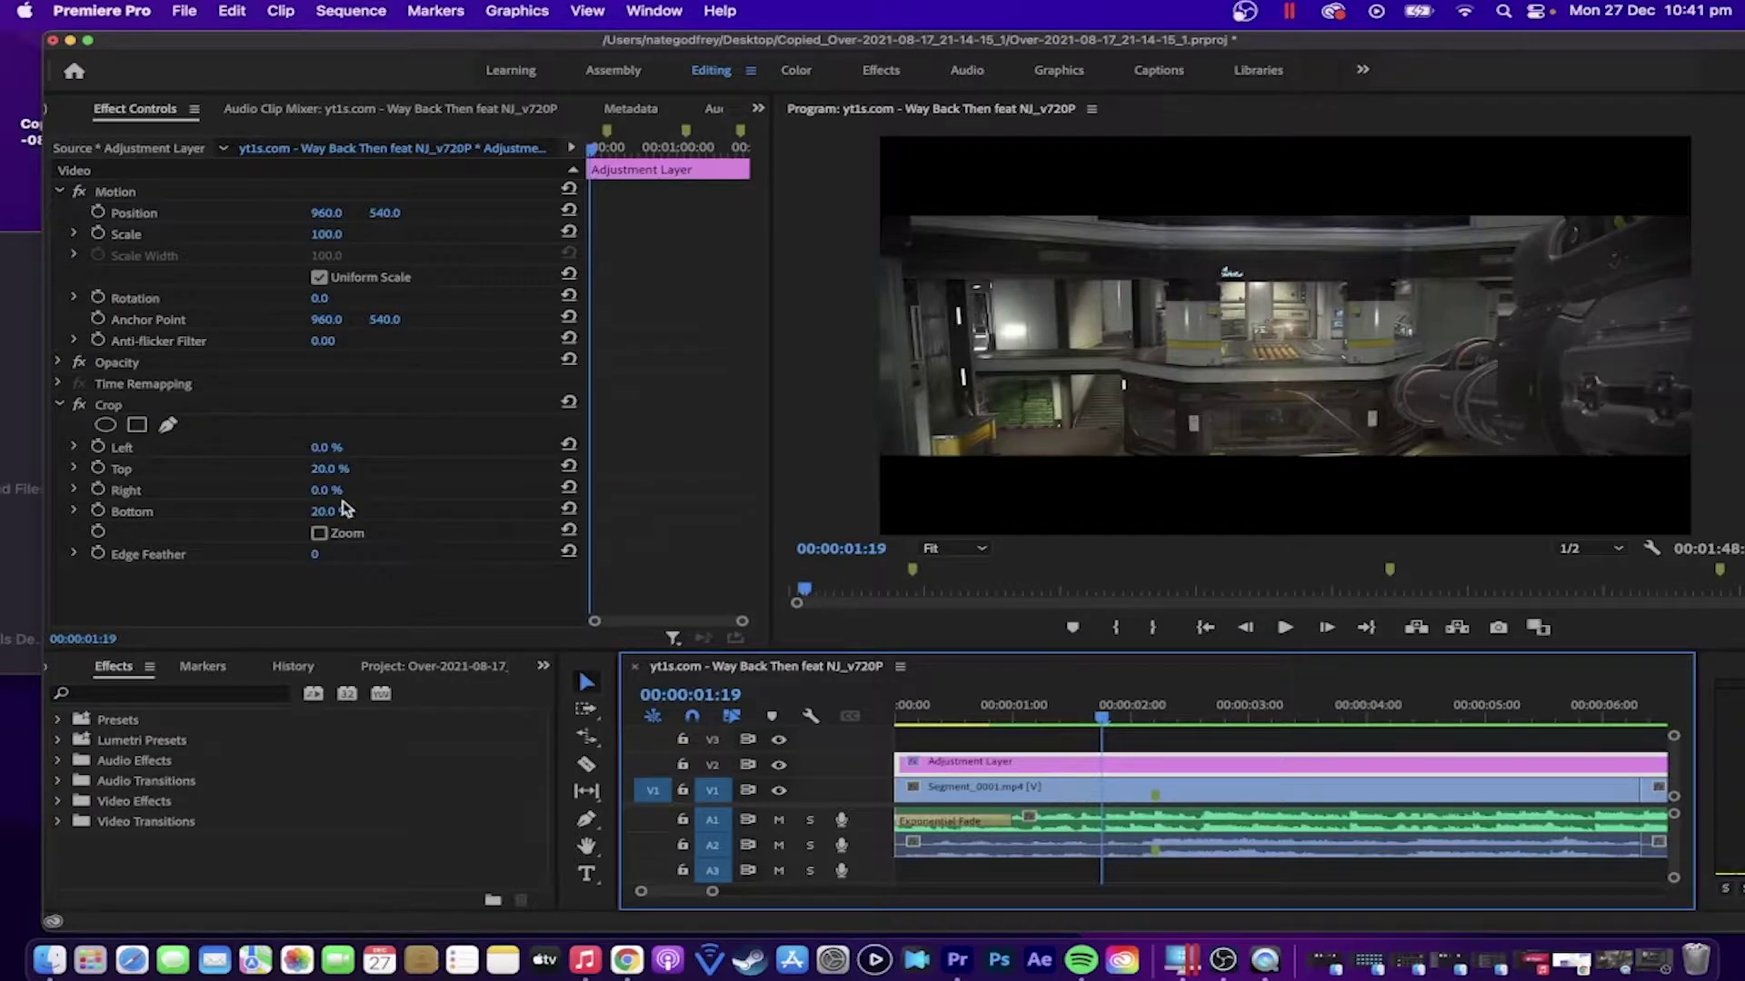
key(cmd+s)
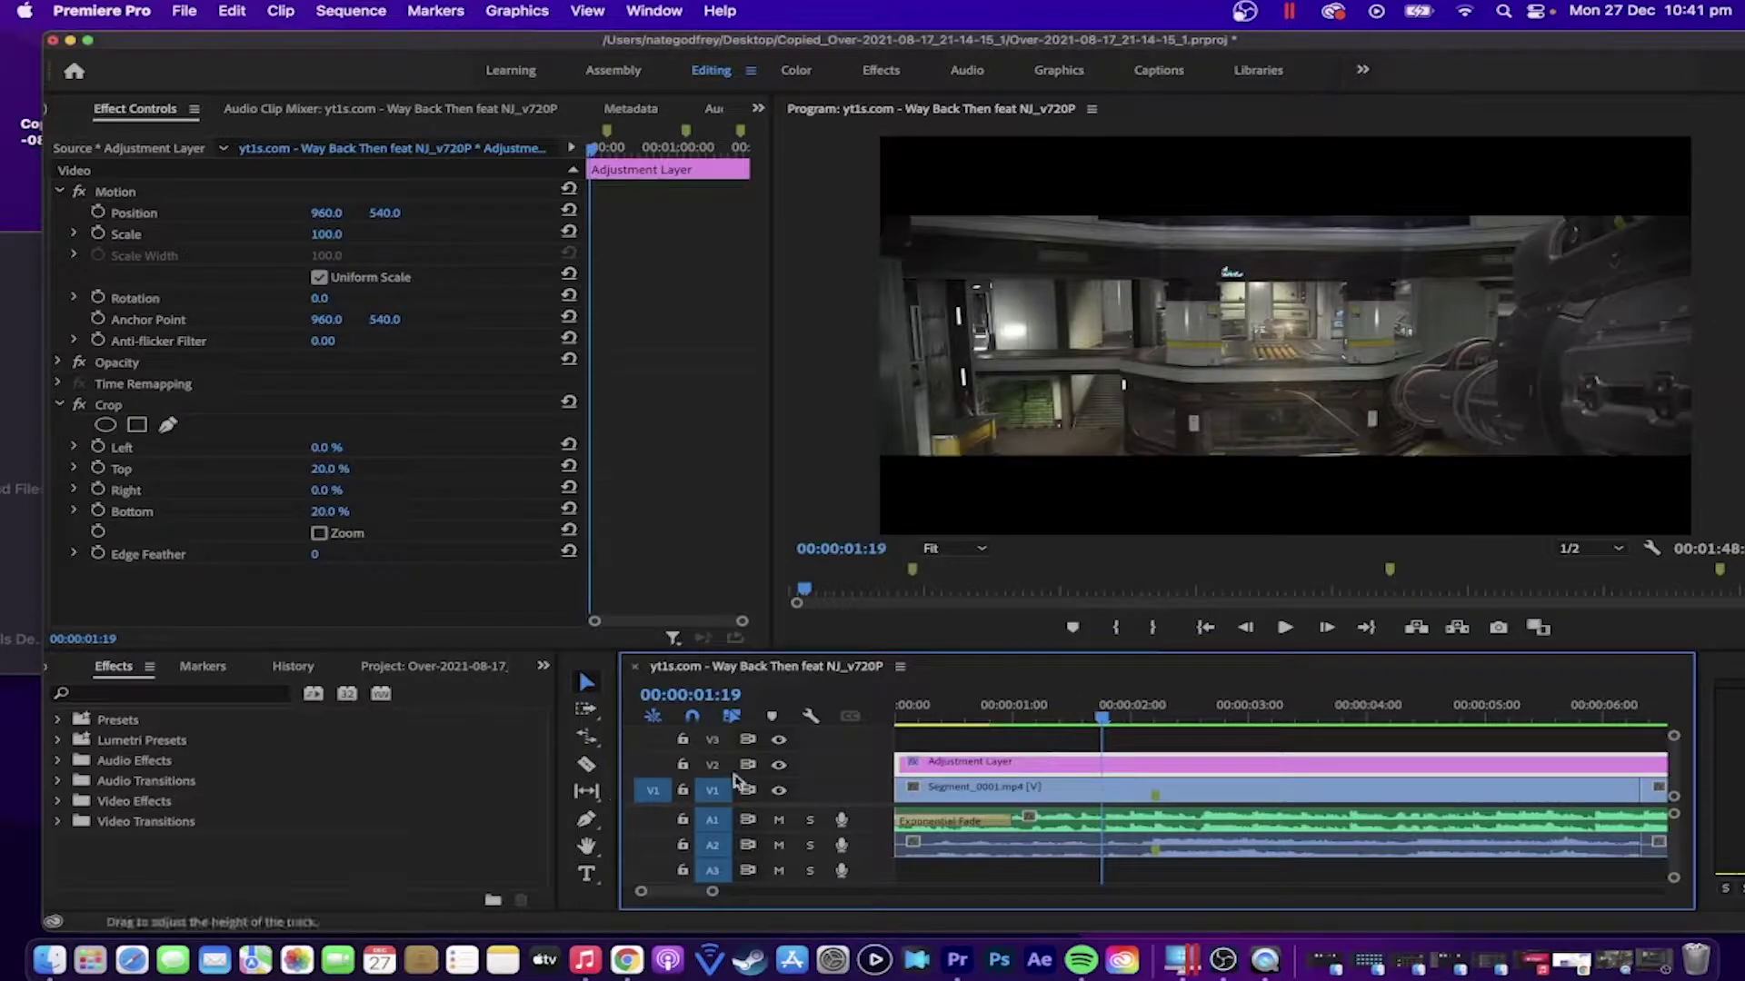
Step: Add Crop Top and Bottom keyframes at 20% at 00:00:01:18
drag(1102, 713, 1099, 713)
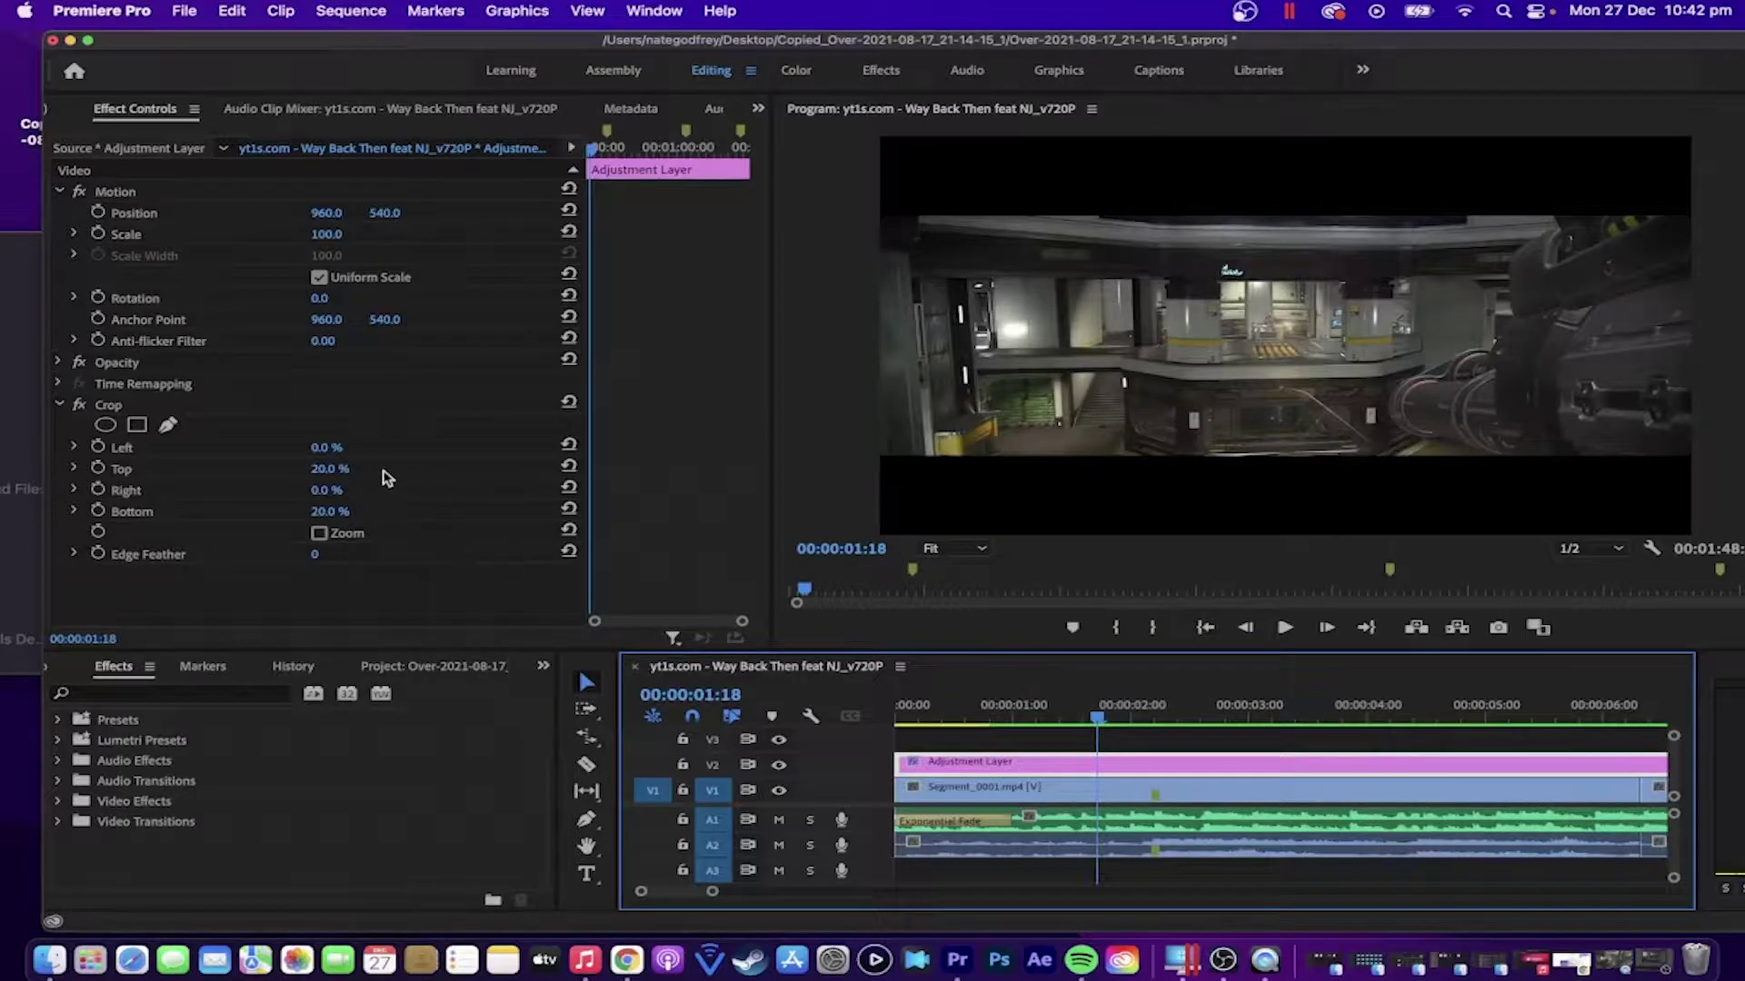
click(97, 468)
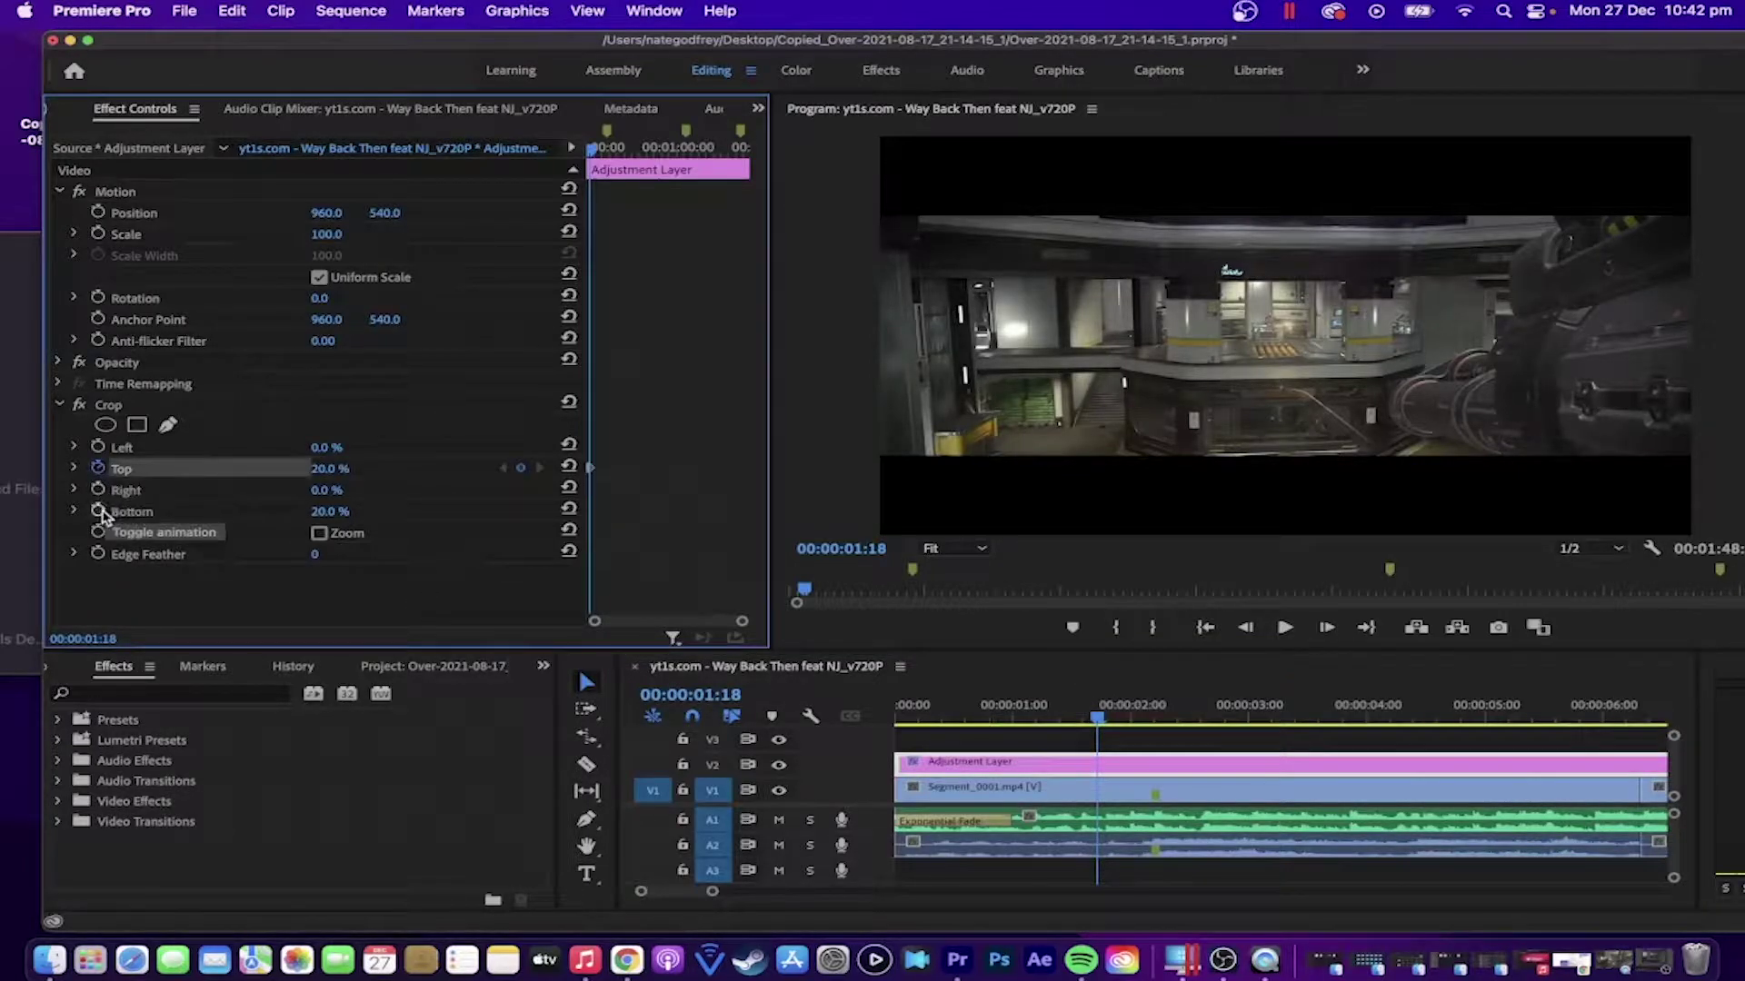
click(98, 511)
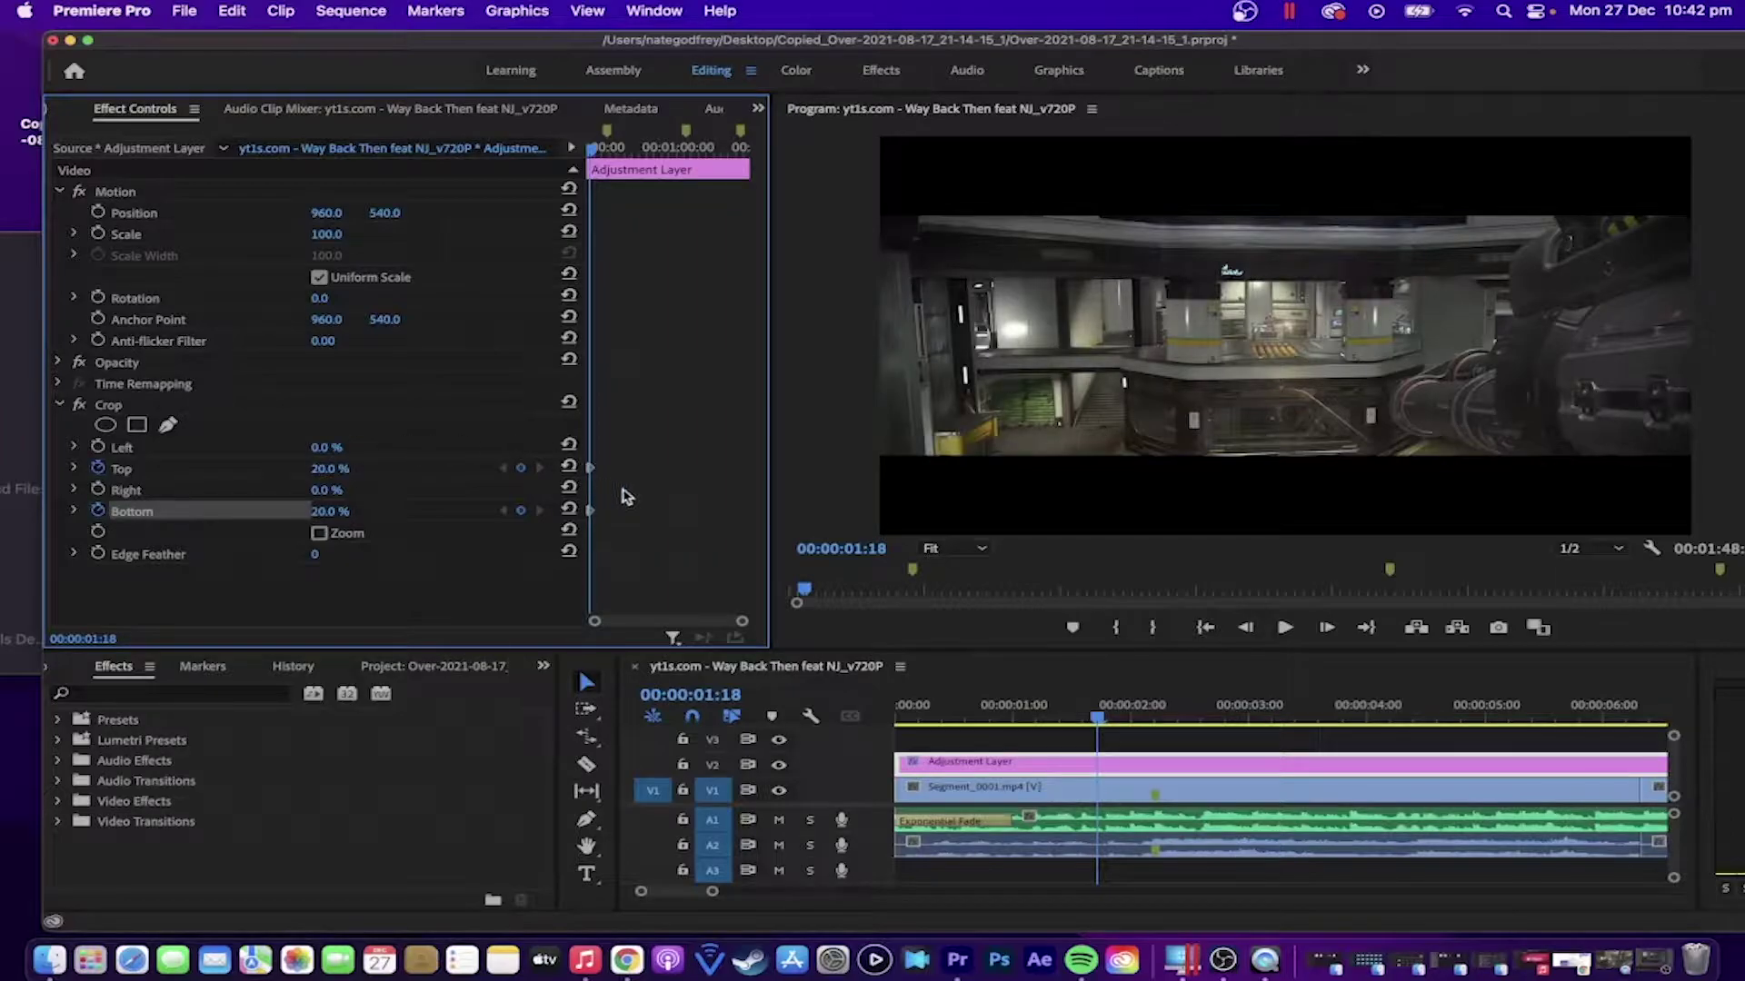
drag(745, 625, 670, 603)
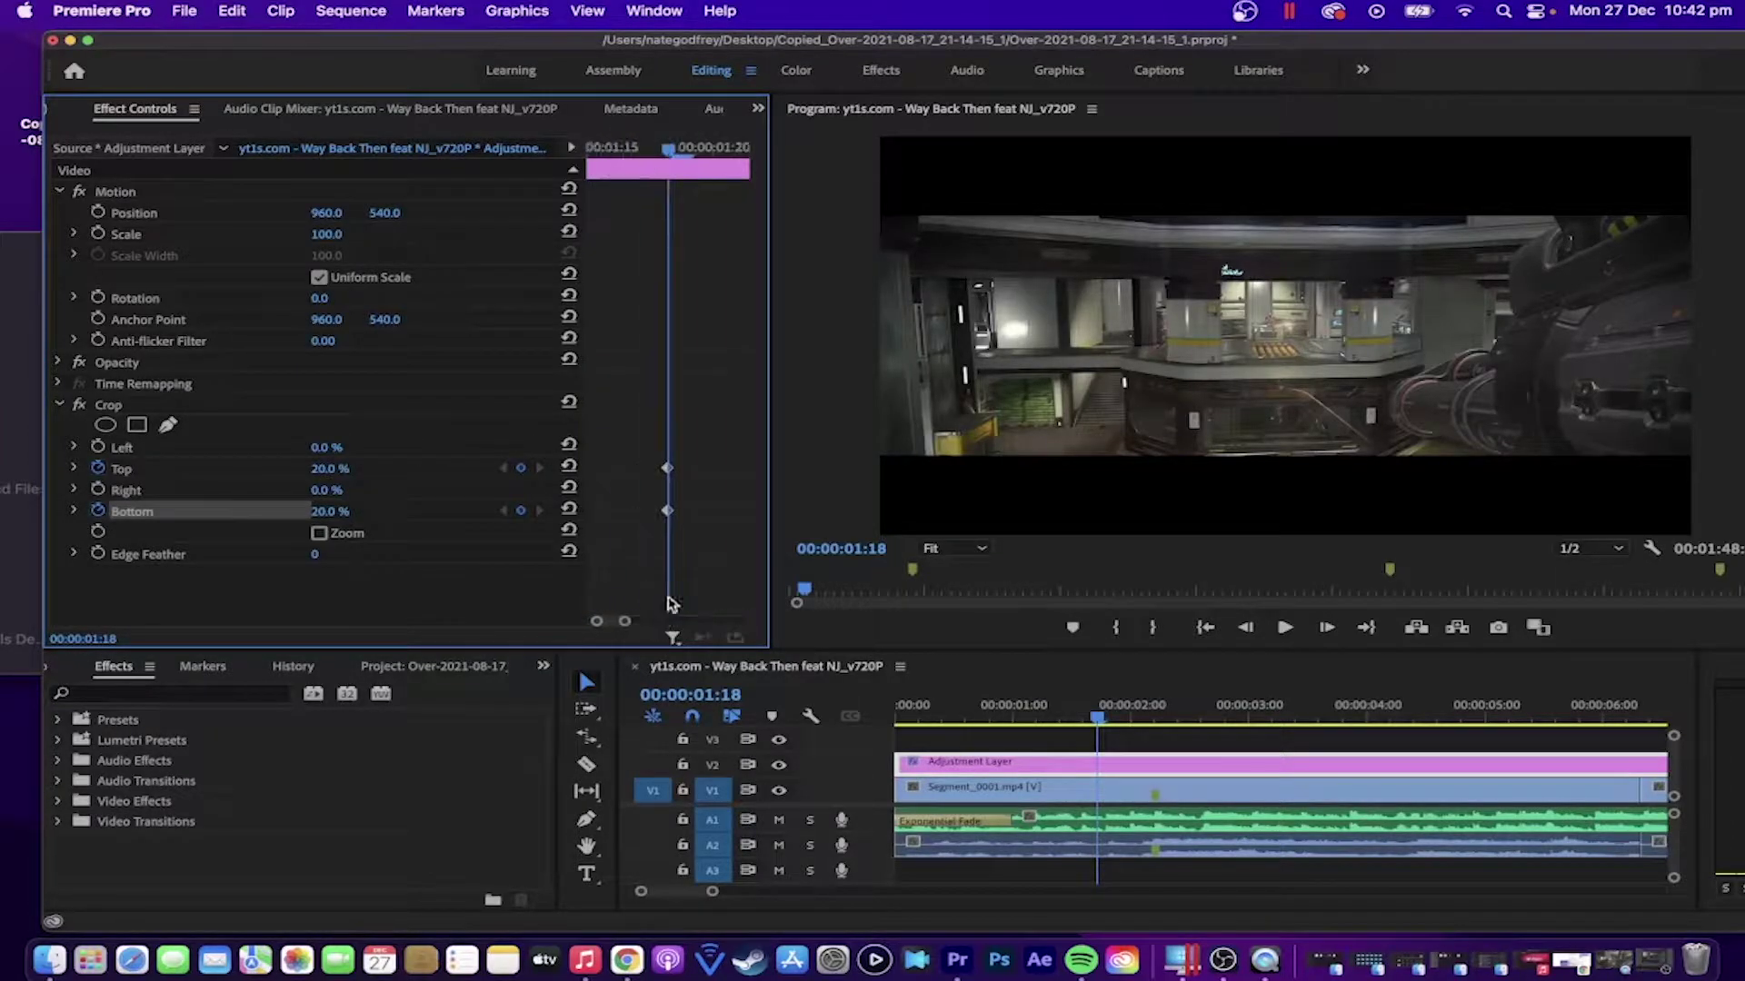
Step: Set Crop Top and Bottom to 50 at 00:00:00:00, then preview the opening bars
key(Home)
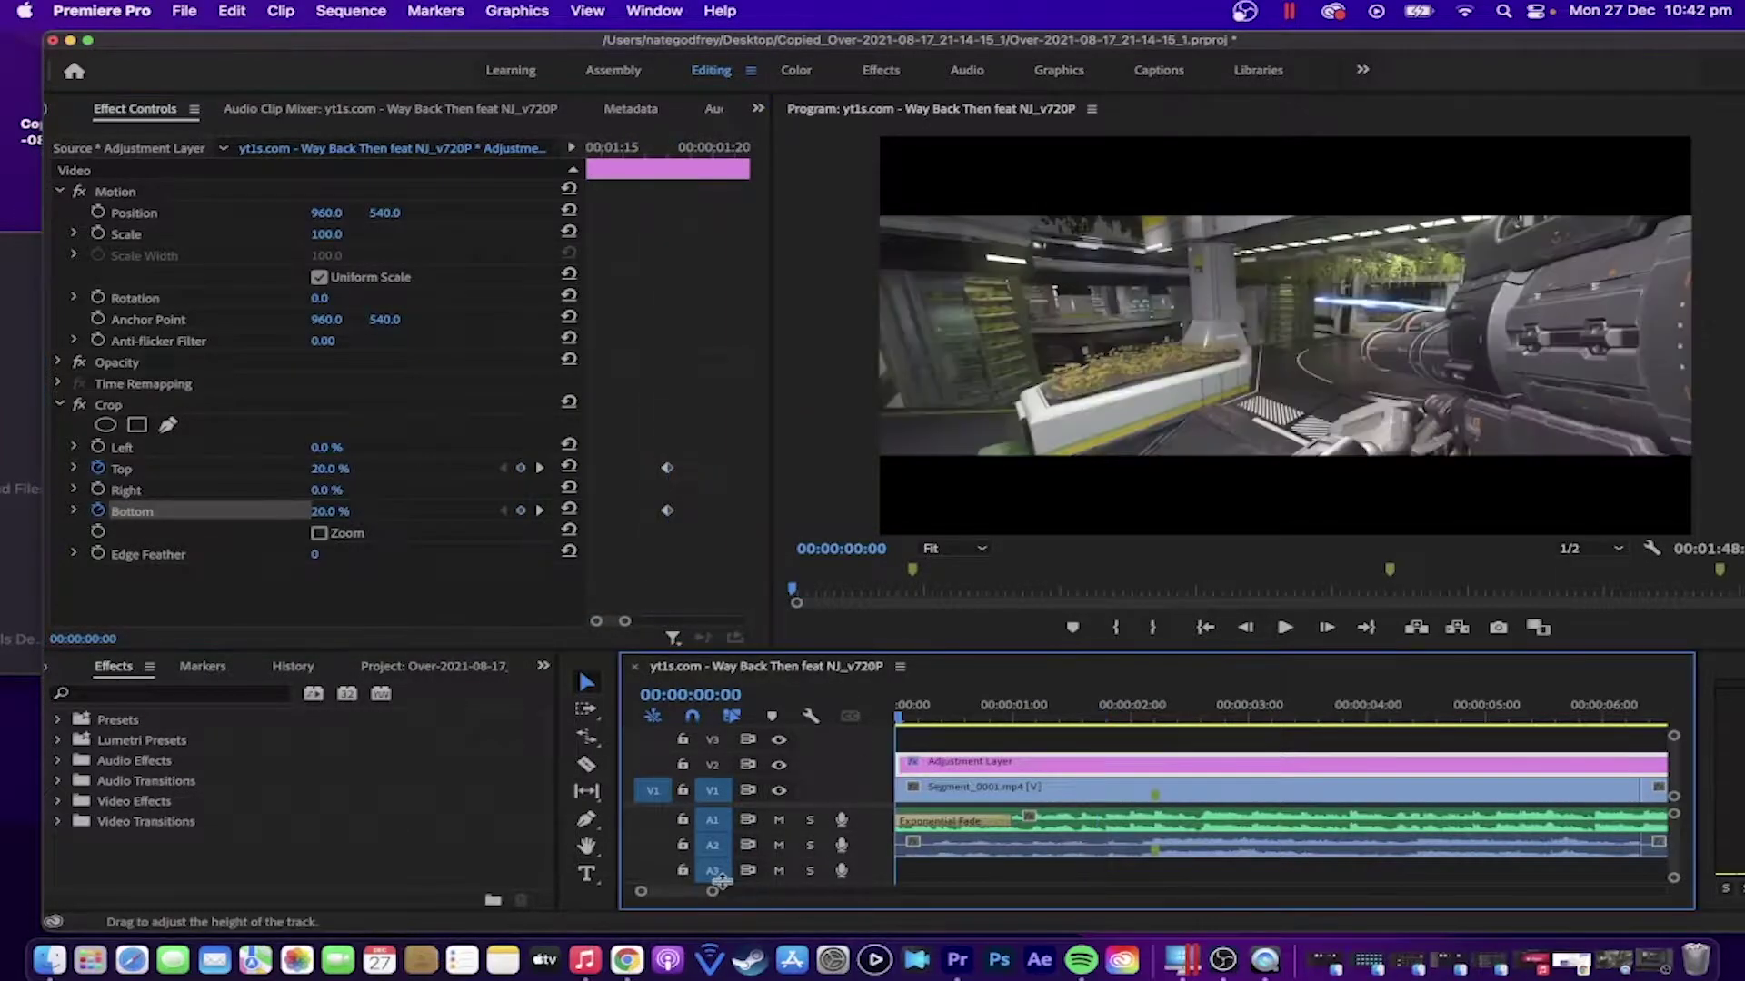
drag(711, 891, 733, 899)
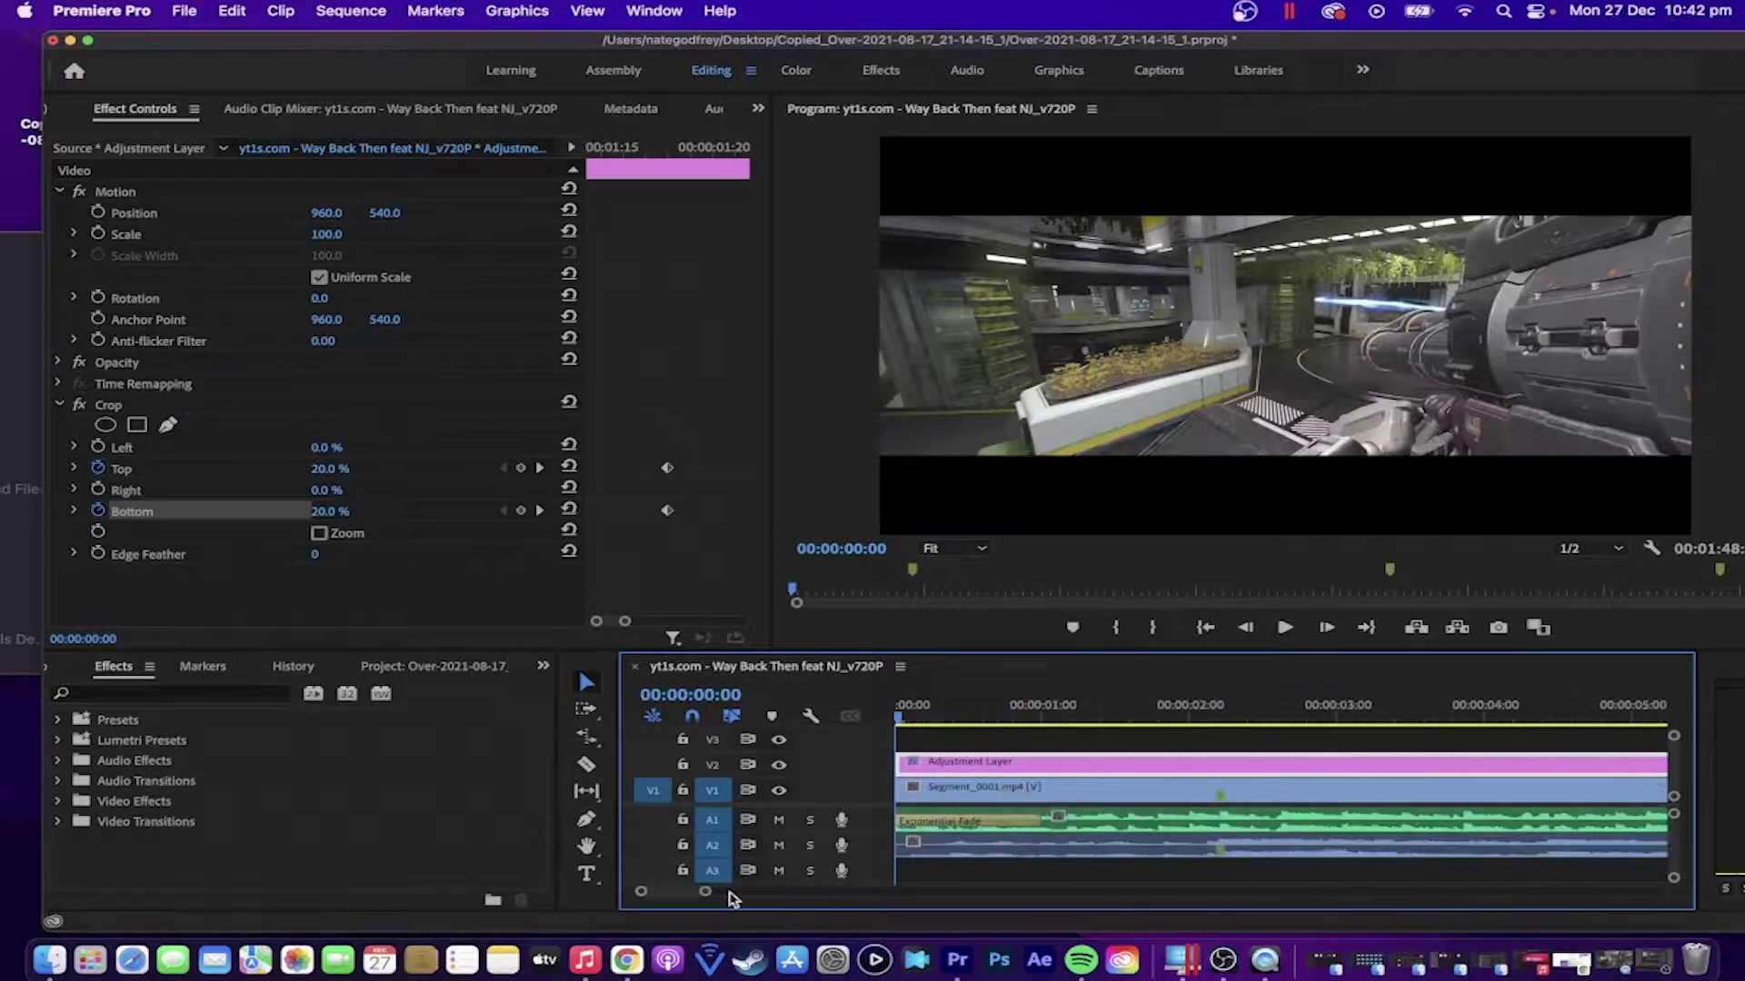
drag(624, 622, 667, 631)
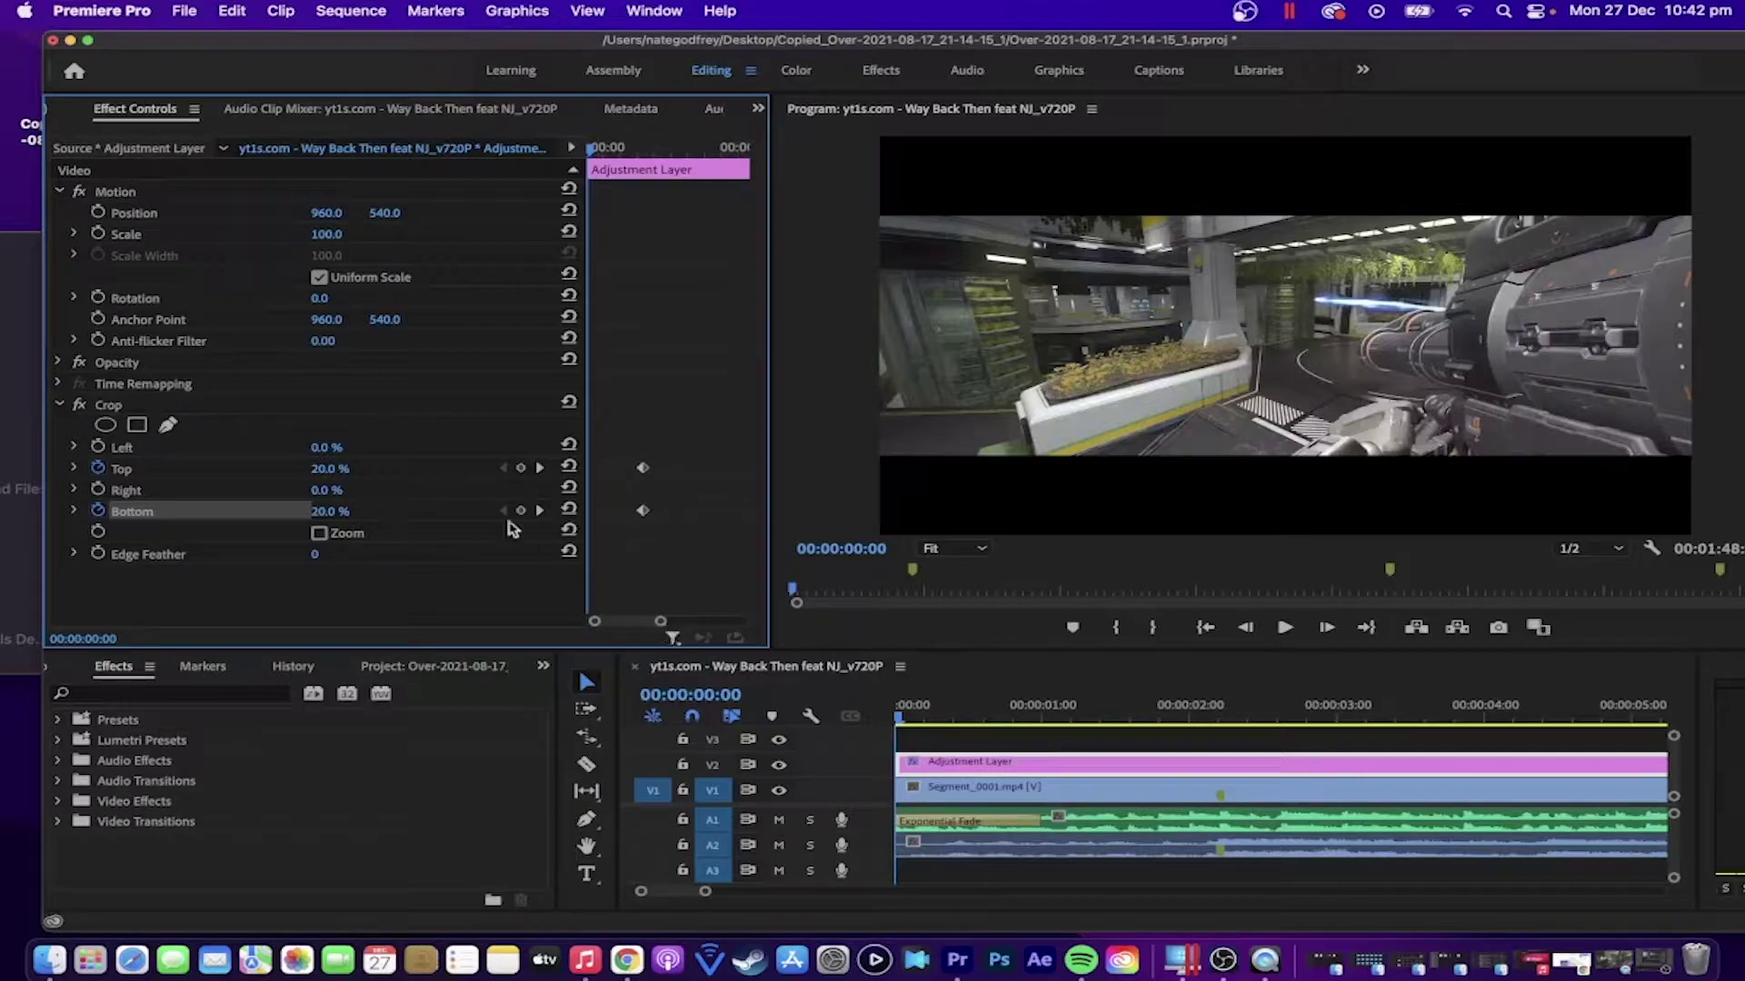
click(332, 470)
text(50)
key(Return)
click(324, 511)
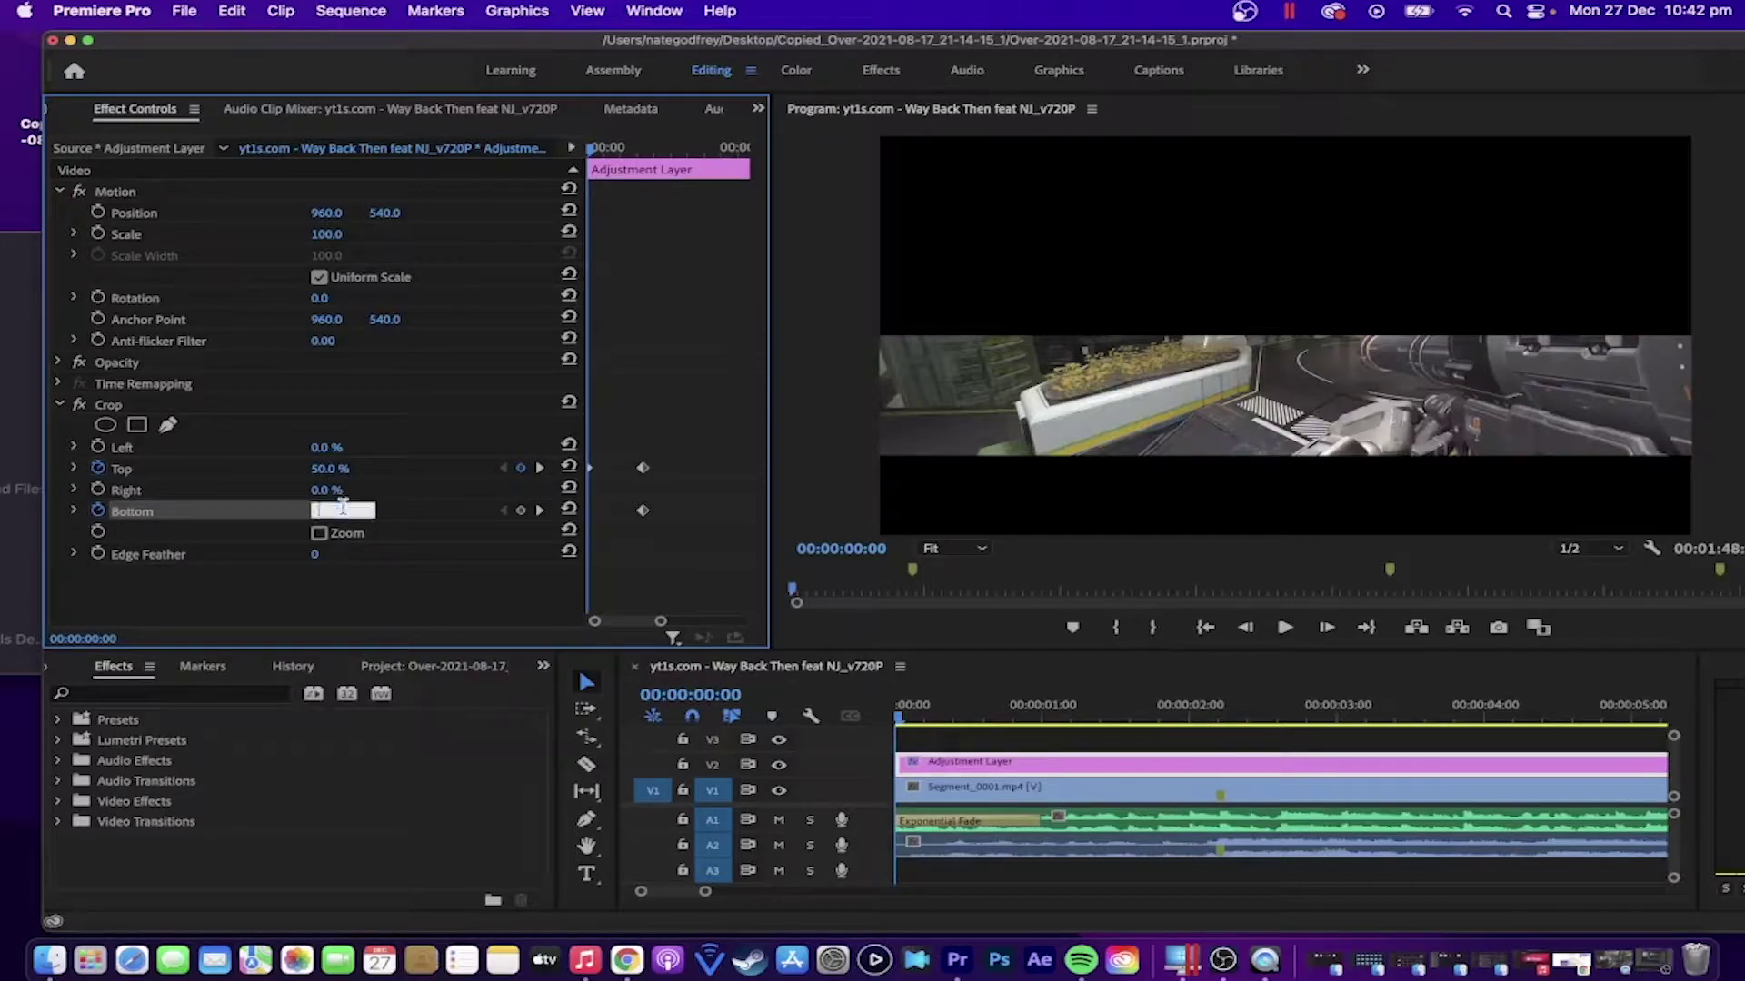
text(50)
key(Return)
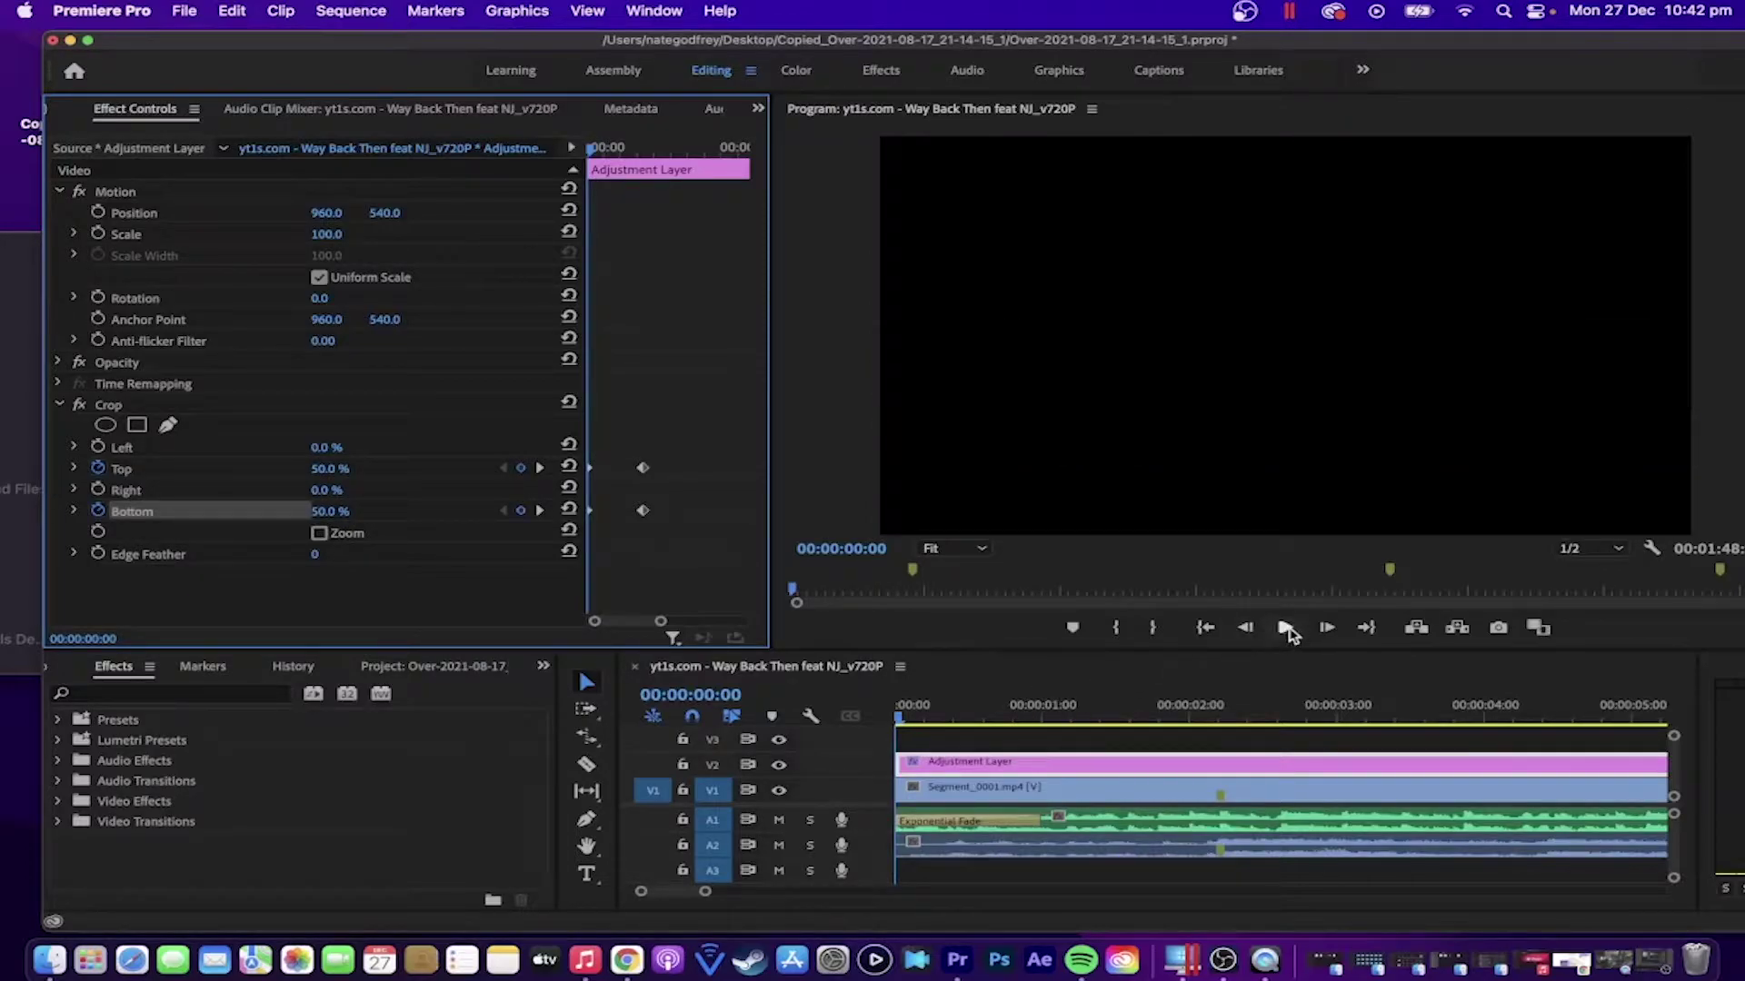
click(1288, 630)
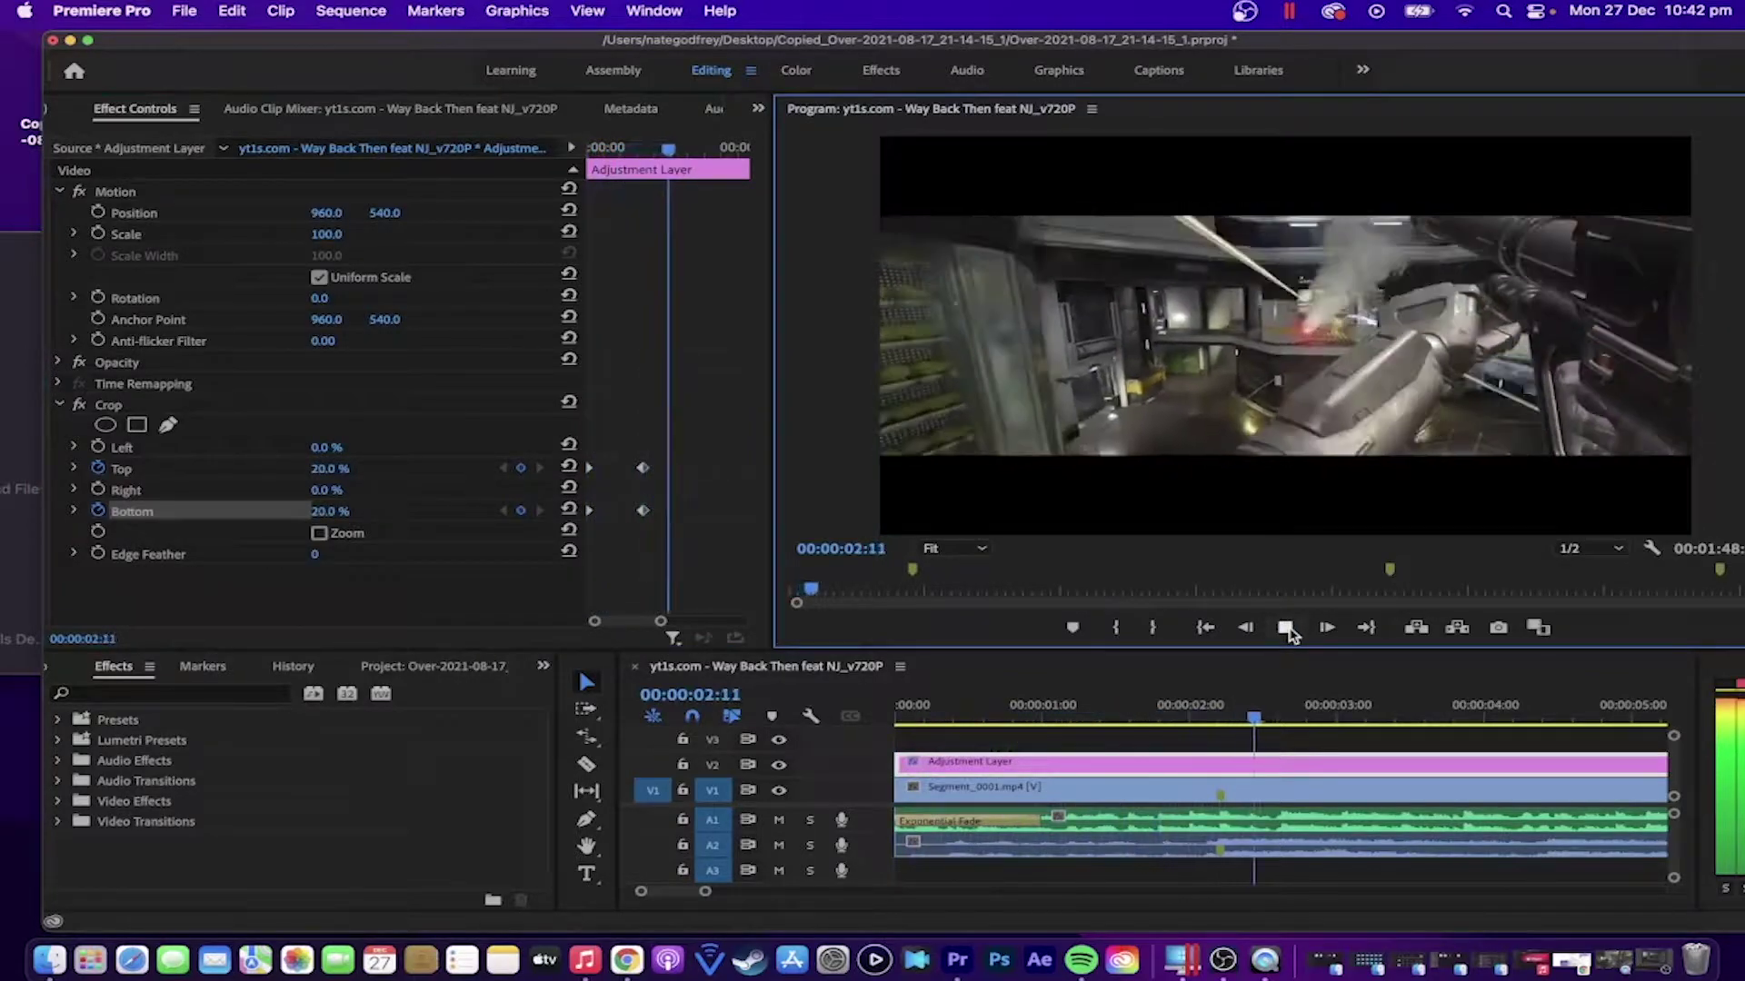
click(1286, 629)
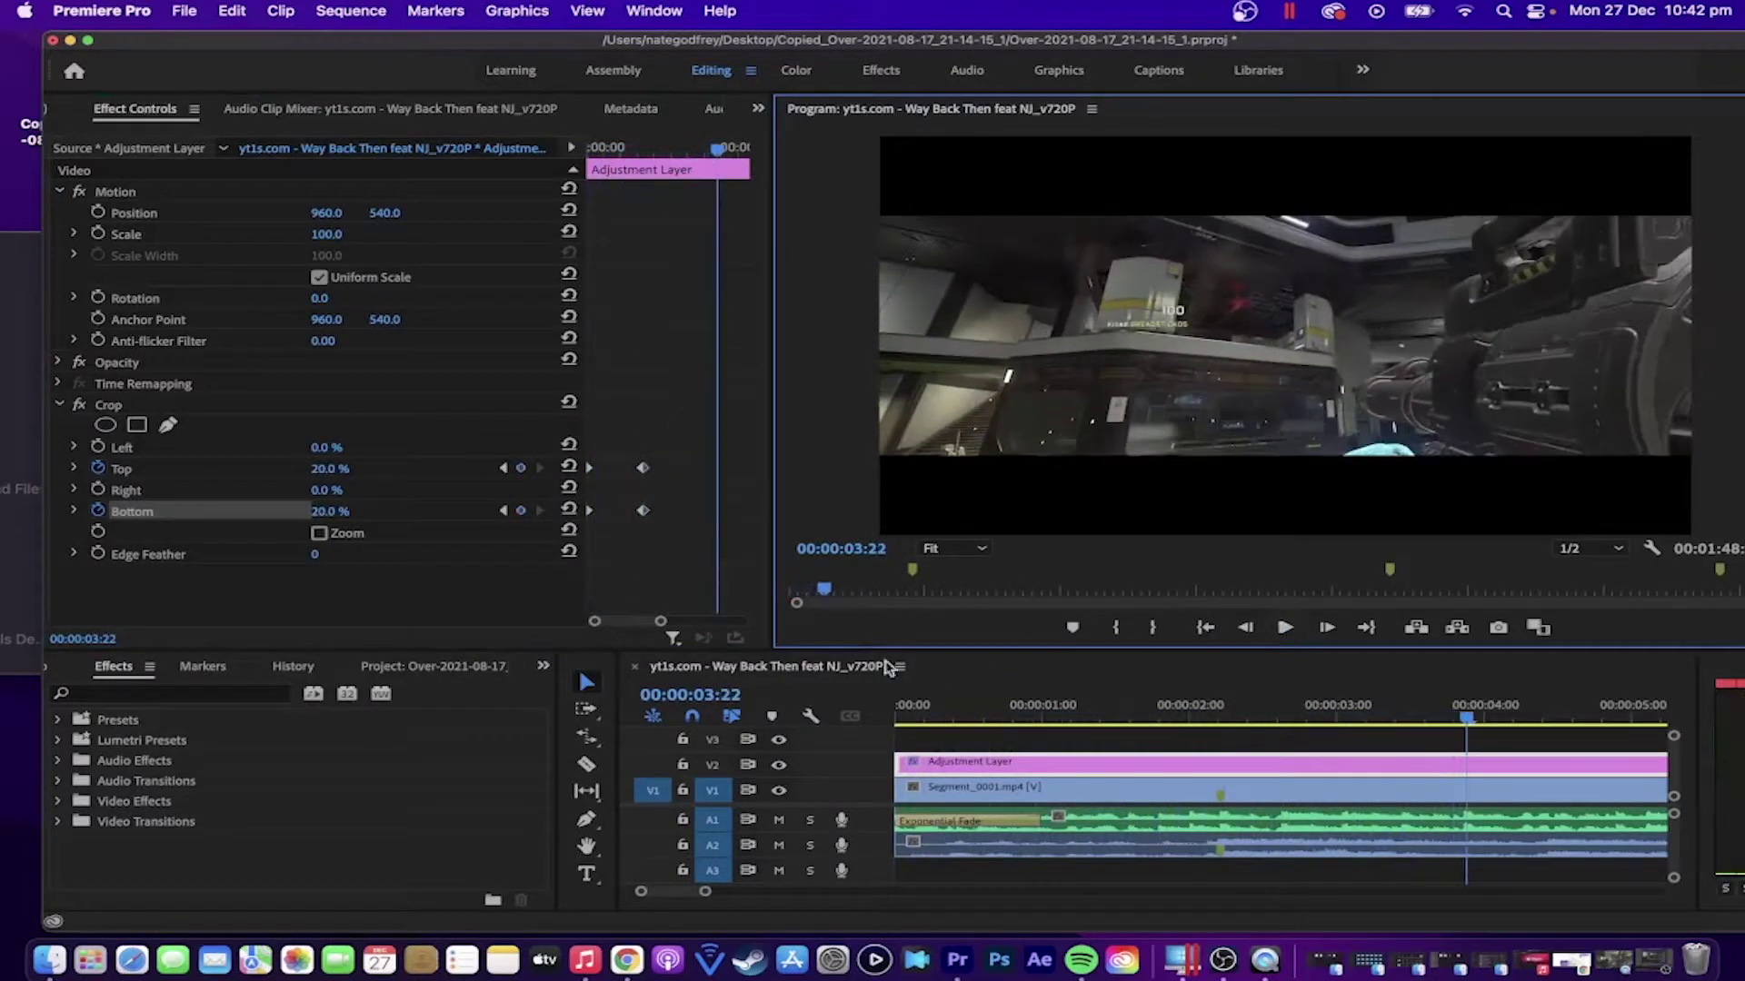
drag(1465, 718, 1219, 719)
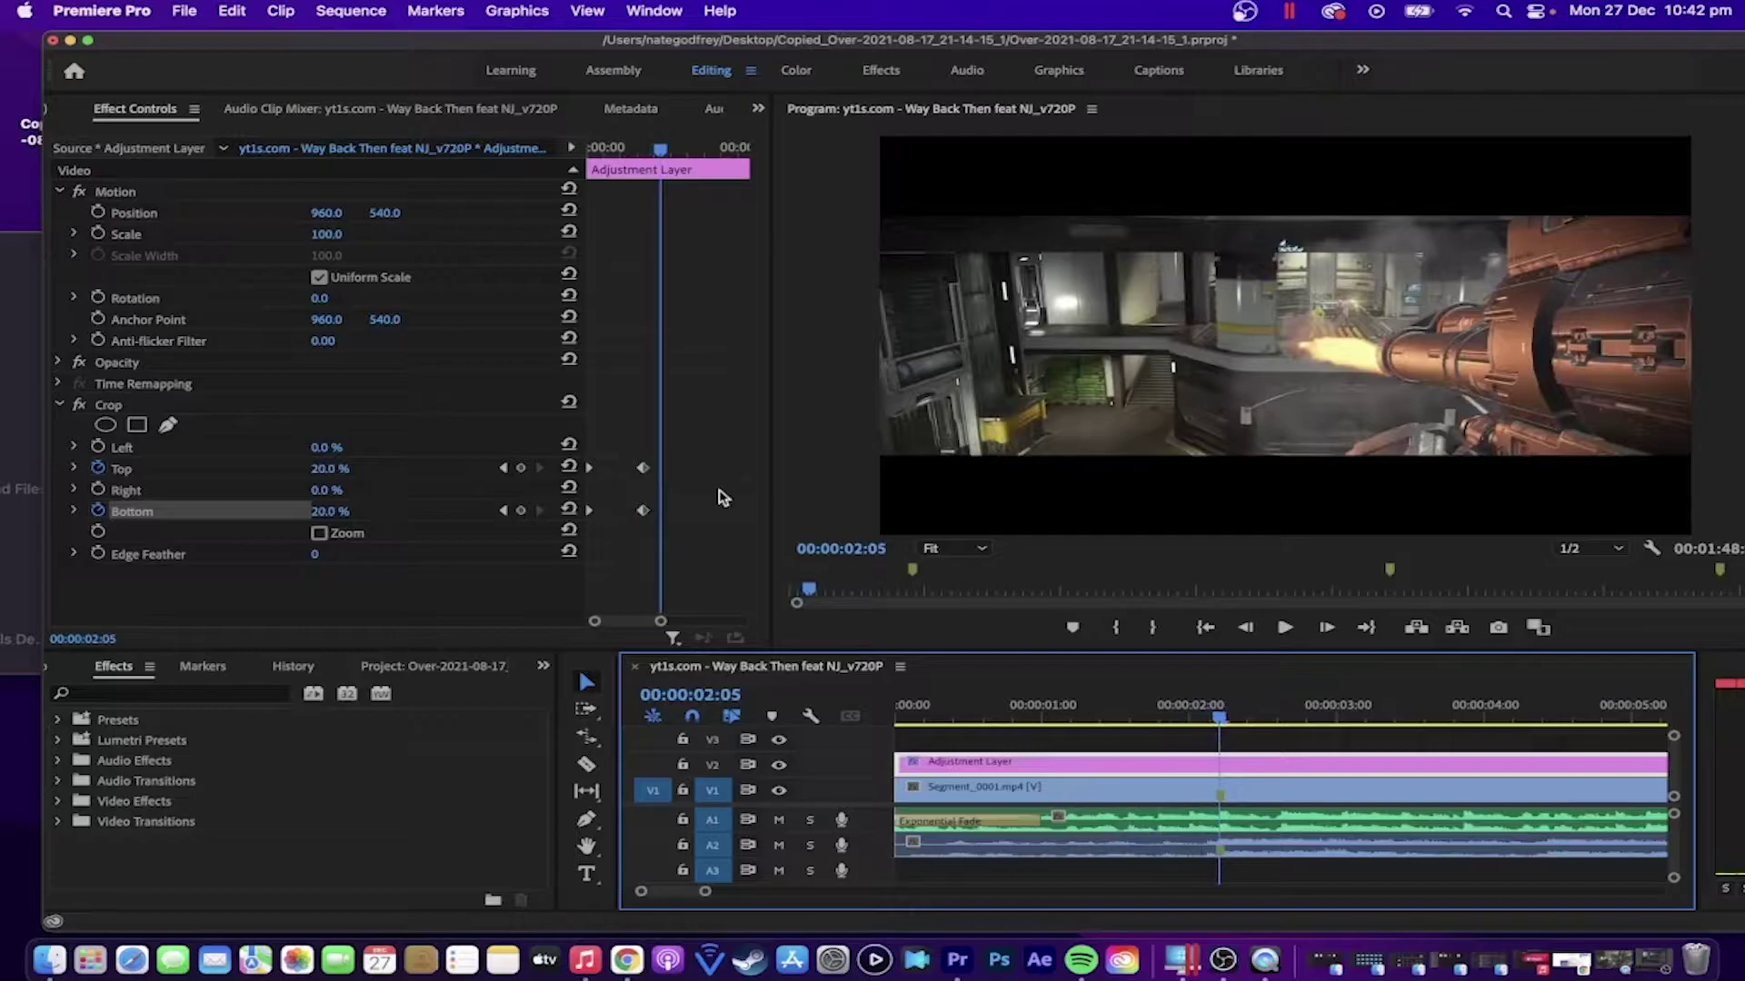
click(644, 471)
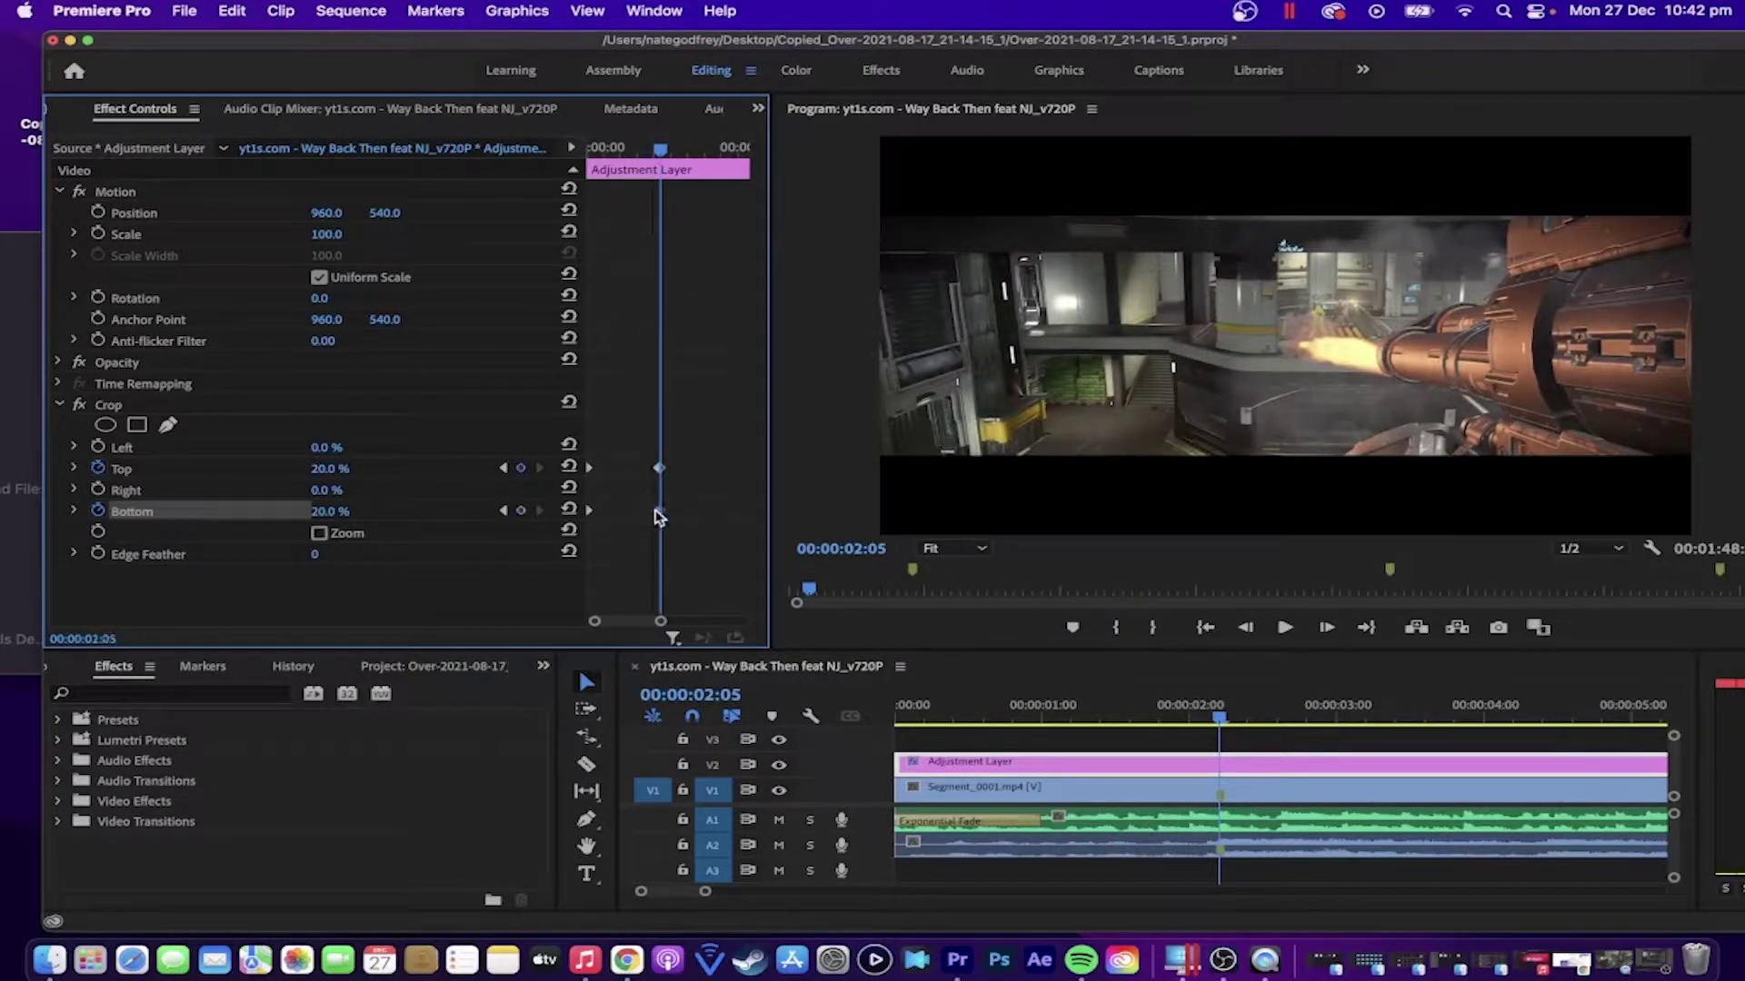
drag(1216, 710, 1002, 724)
click(1284, 628)
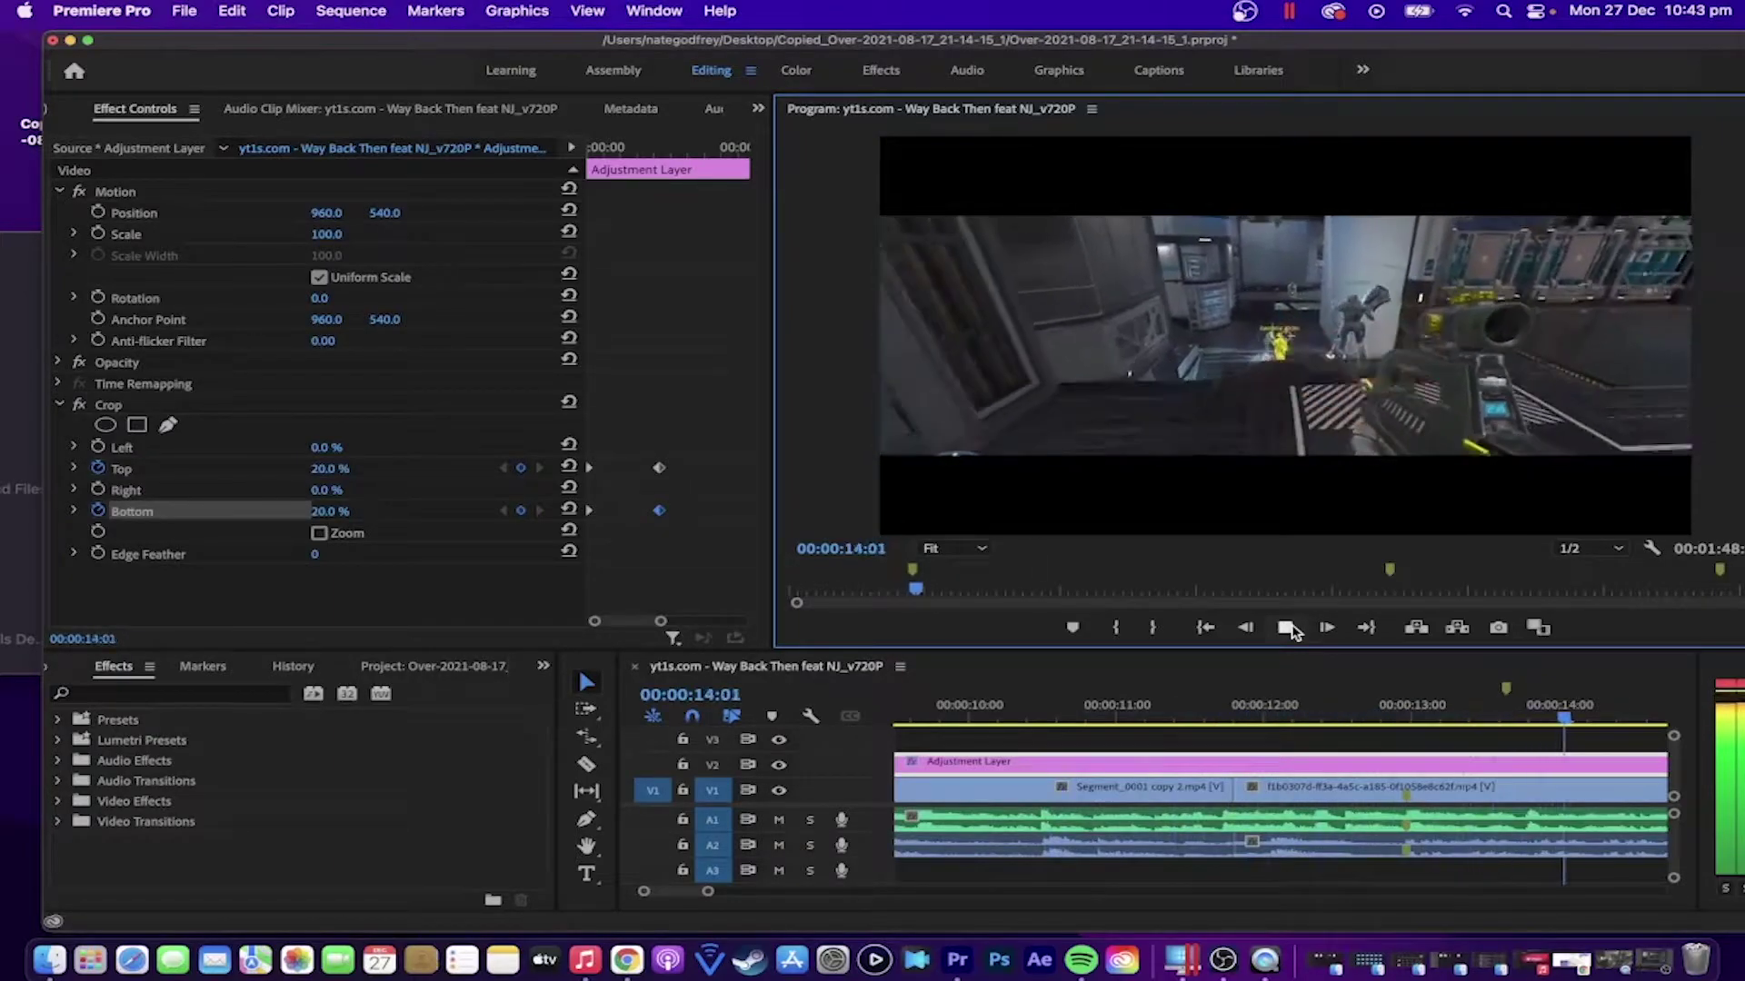
click(1285, 628)
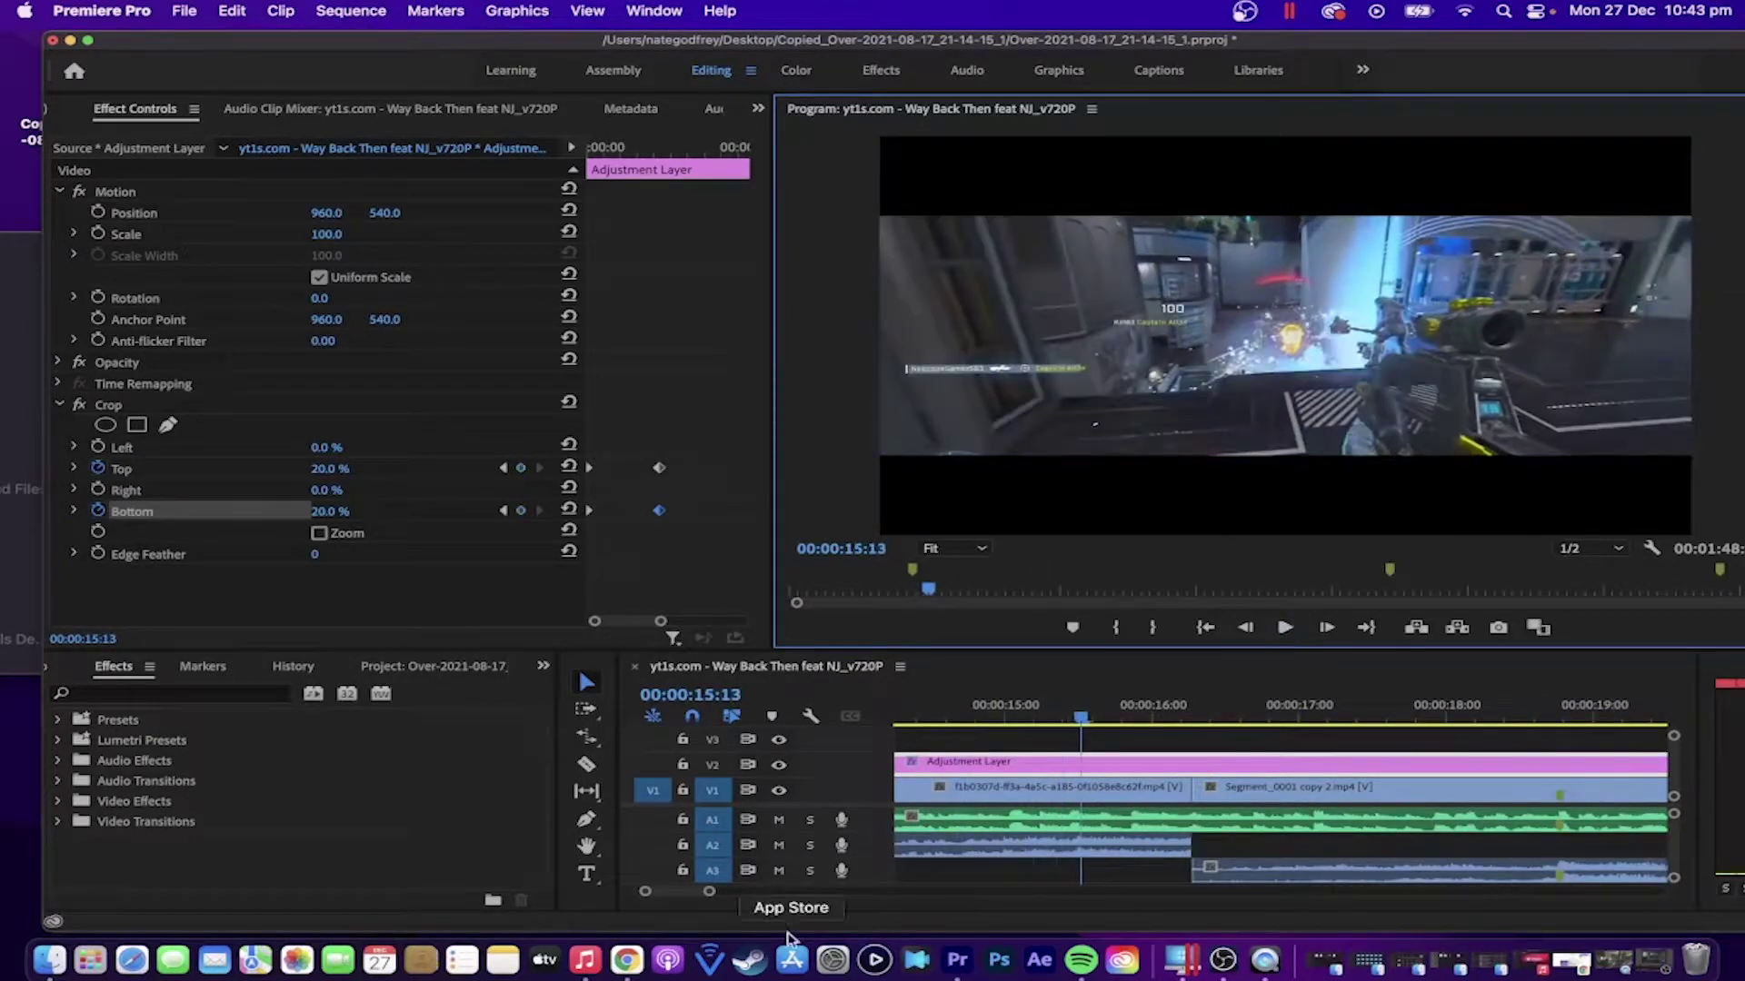
Step: Scrub through the montage and preview the opening bars animation from the beginning
drag(708, 893, 1087, 897)
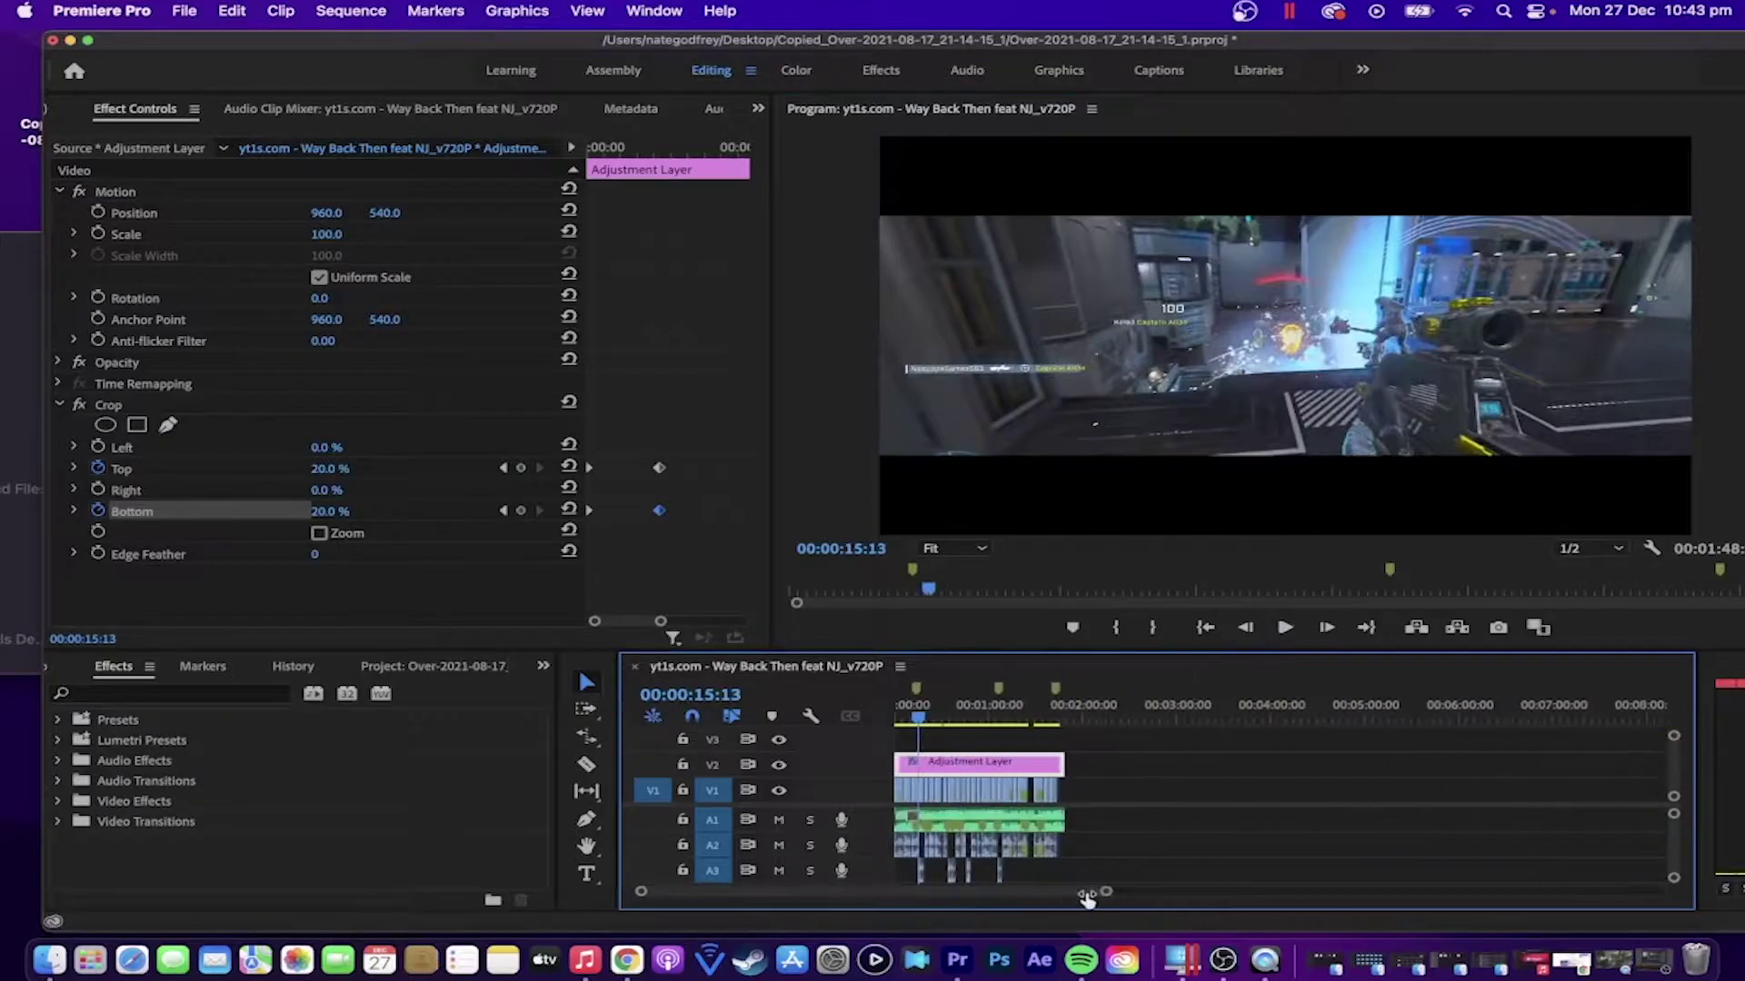
click(945, 707)
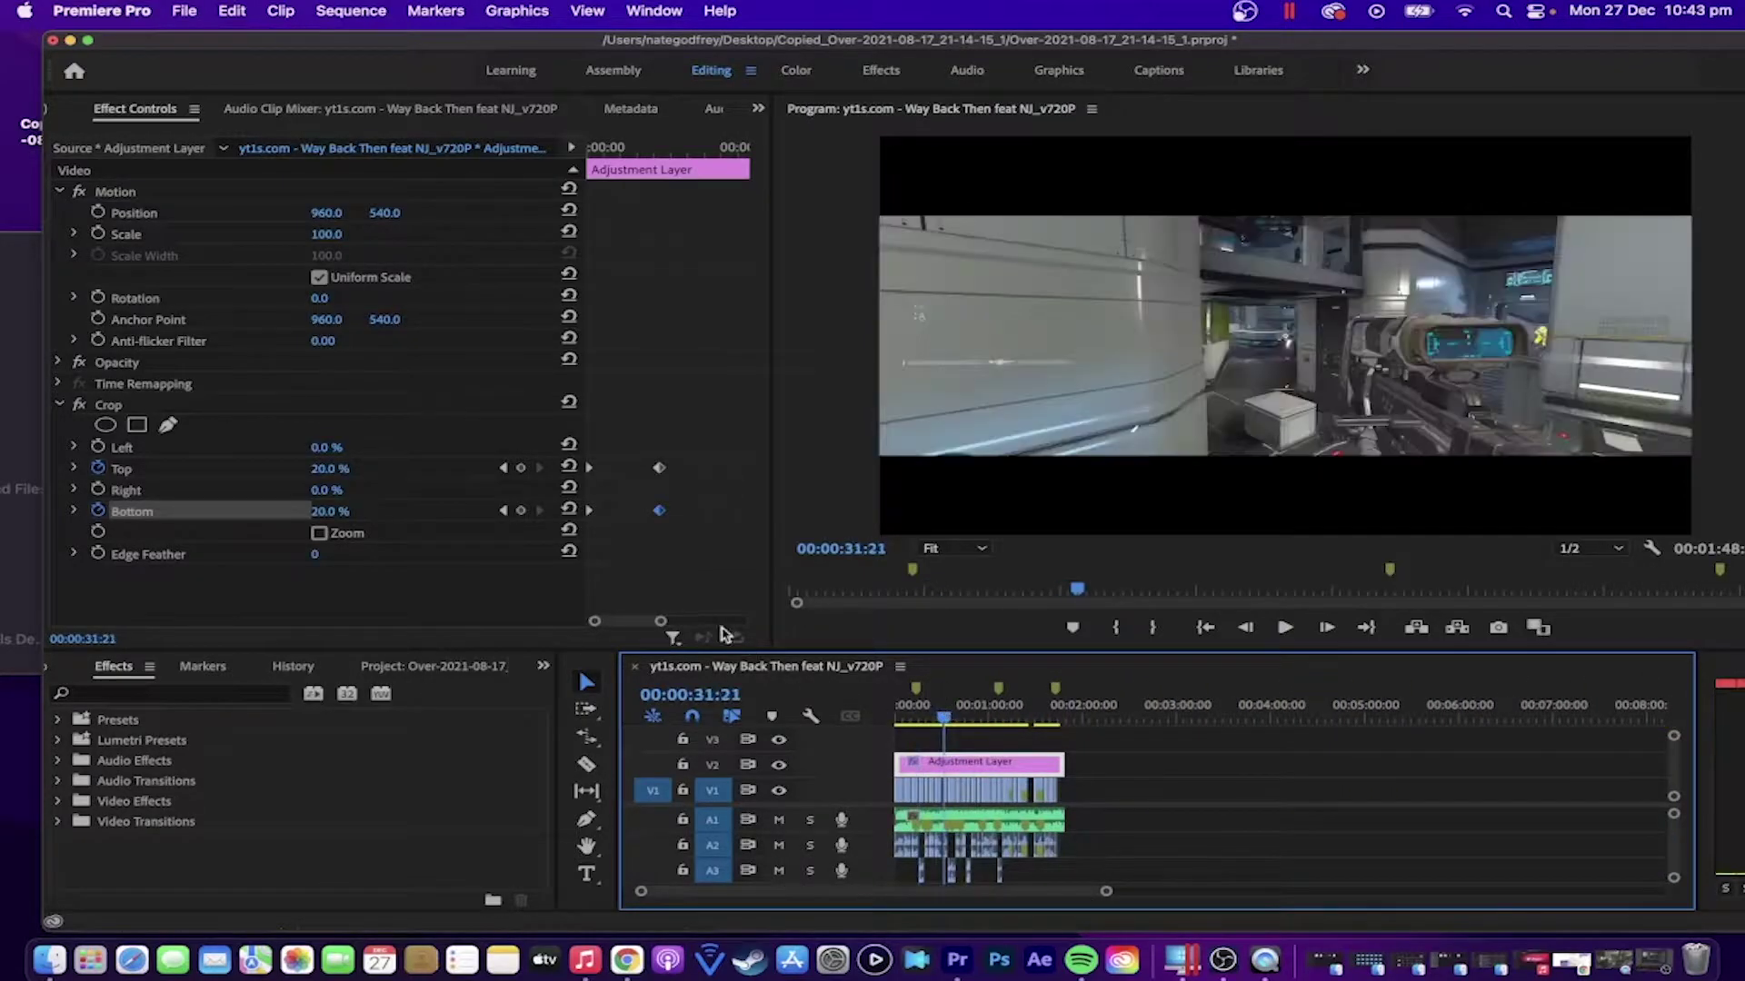
click(661, 624)
drag(661, 623, 745, 625)
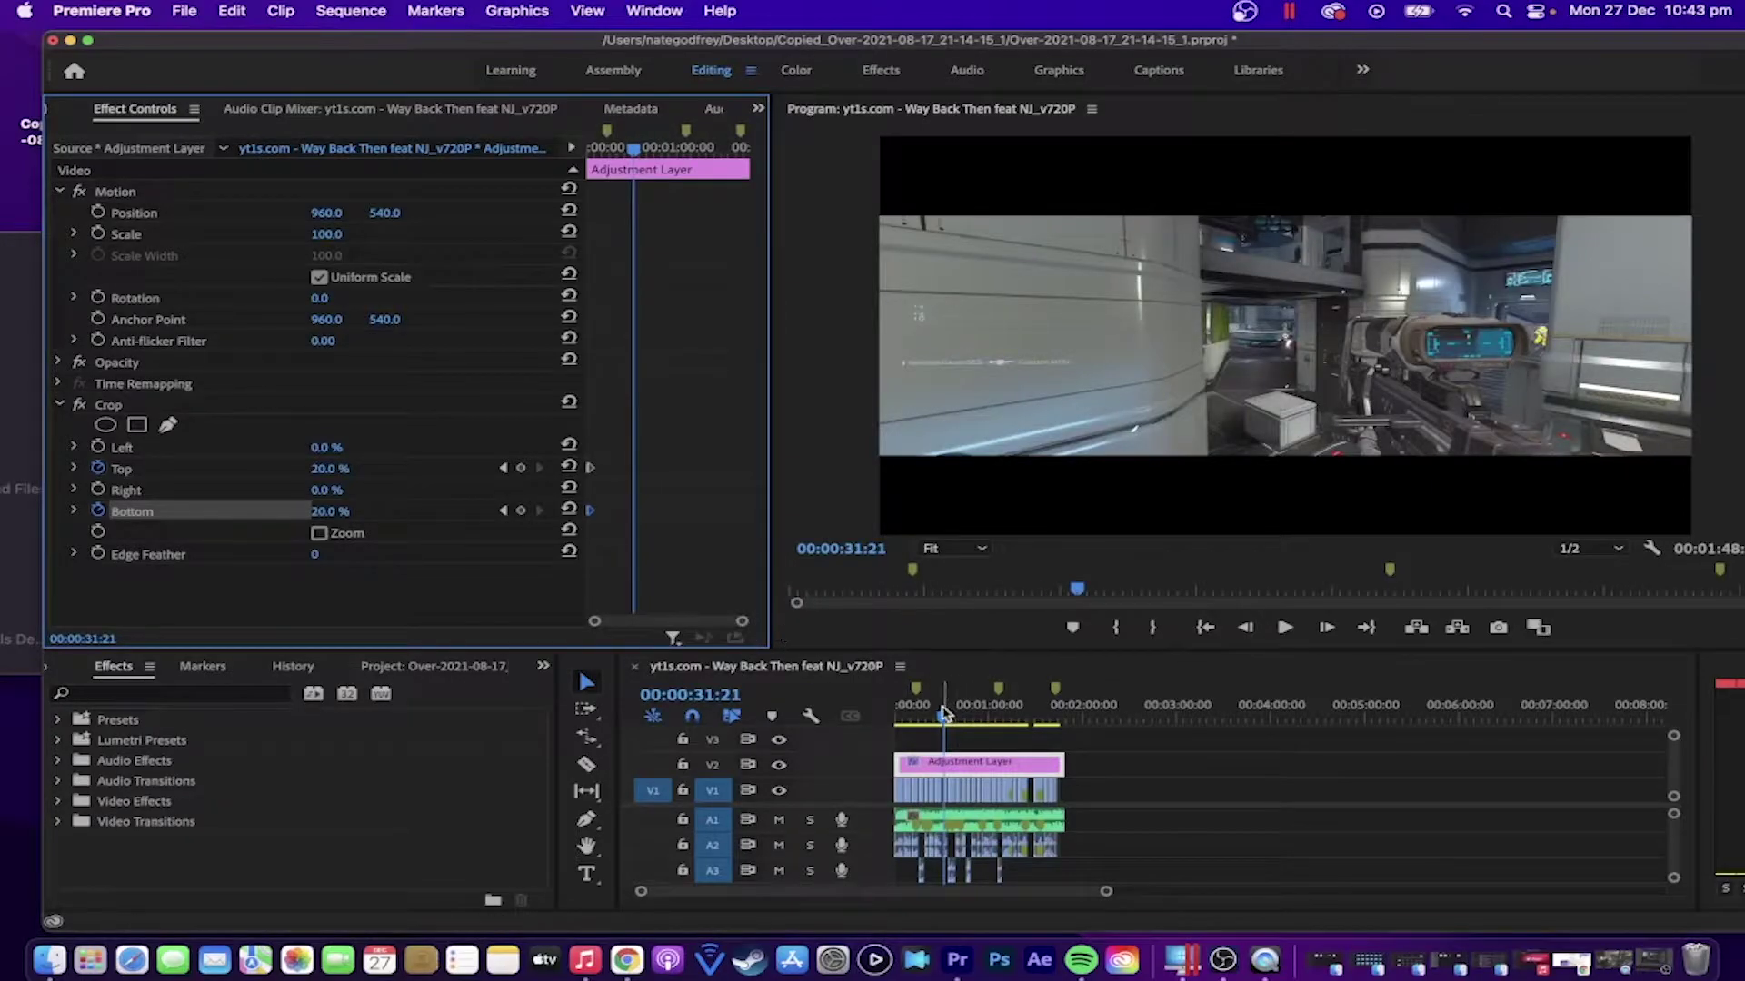
drag(945, 717, 1065, 725)
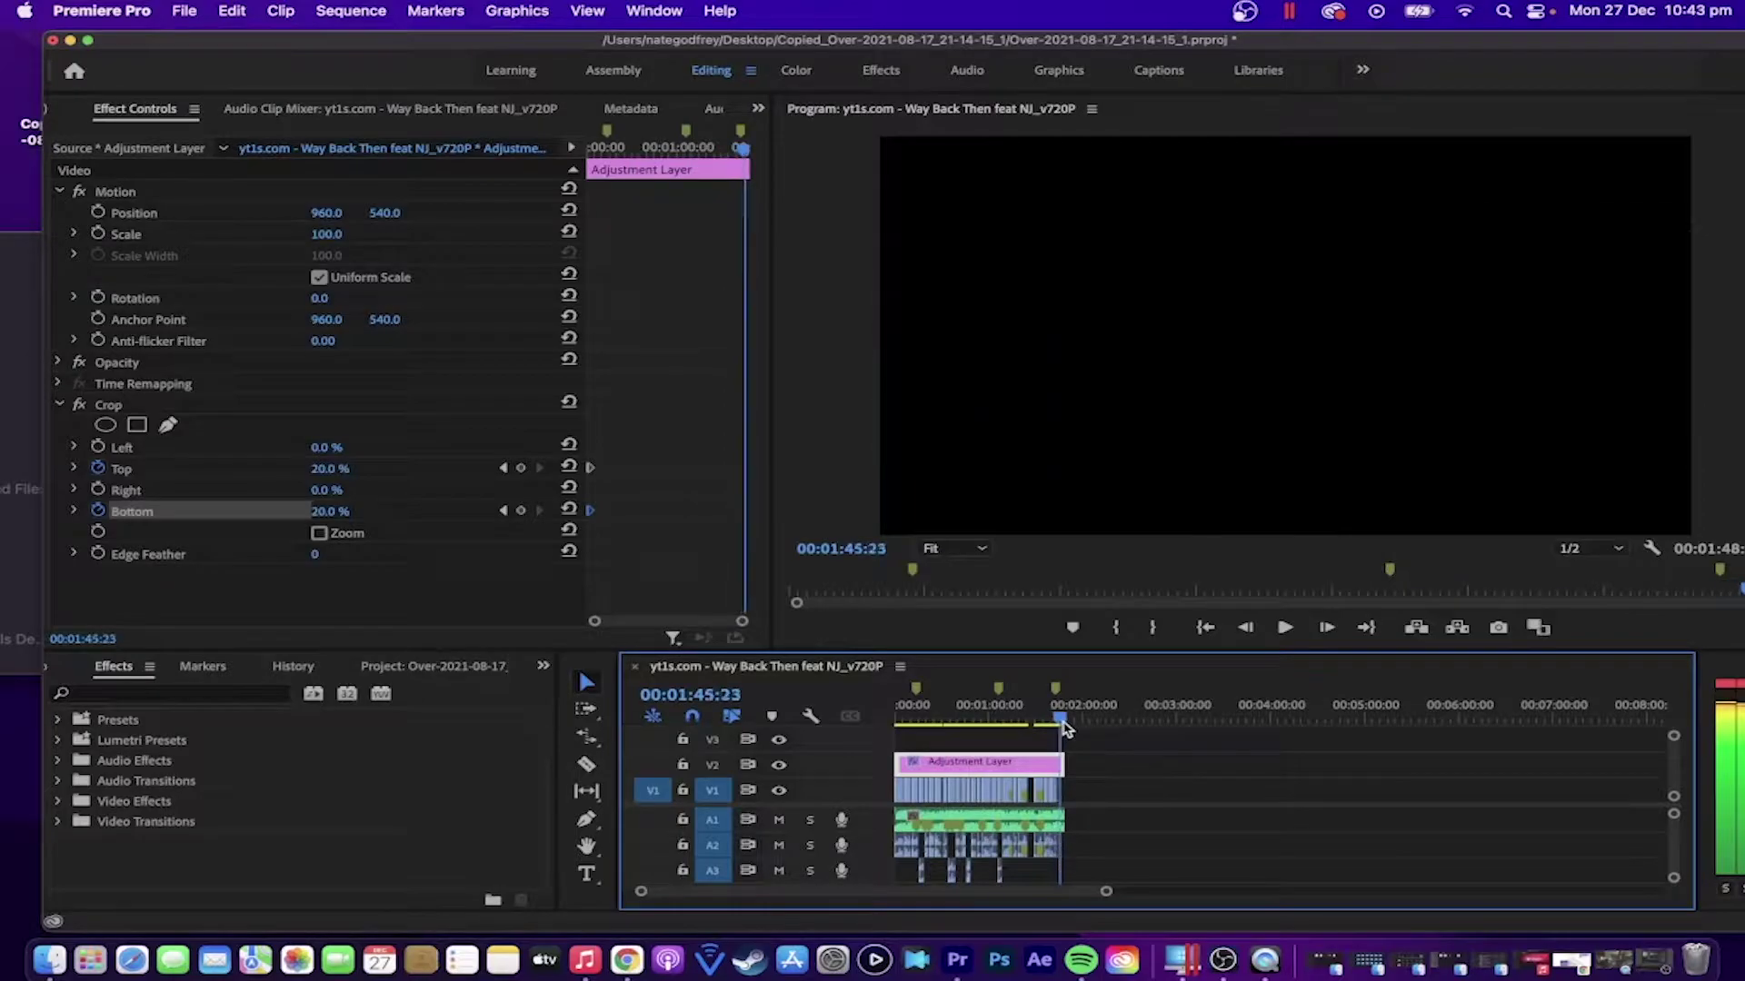
drag(1105, 892, 863, 892)
drag(1283, 714, 1273, 714)
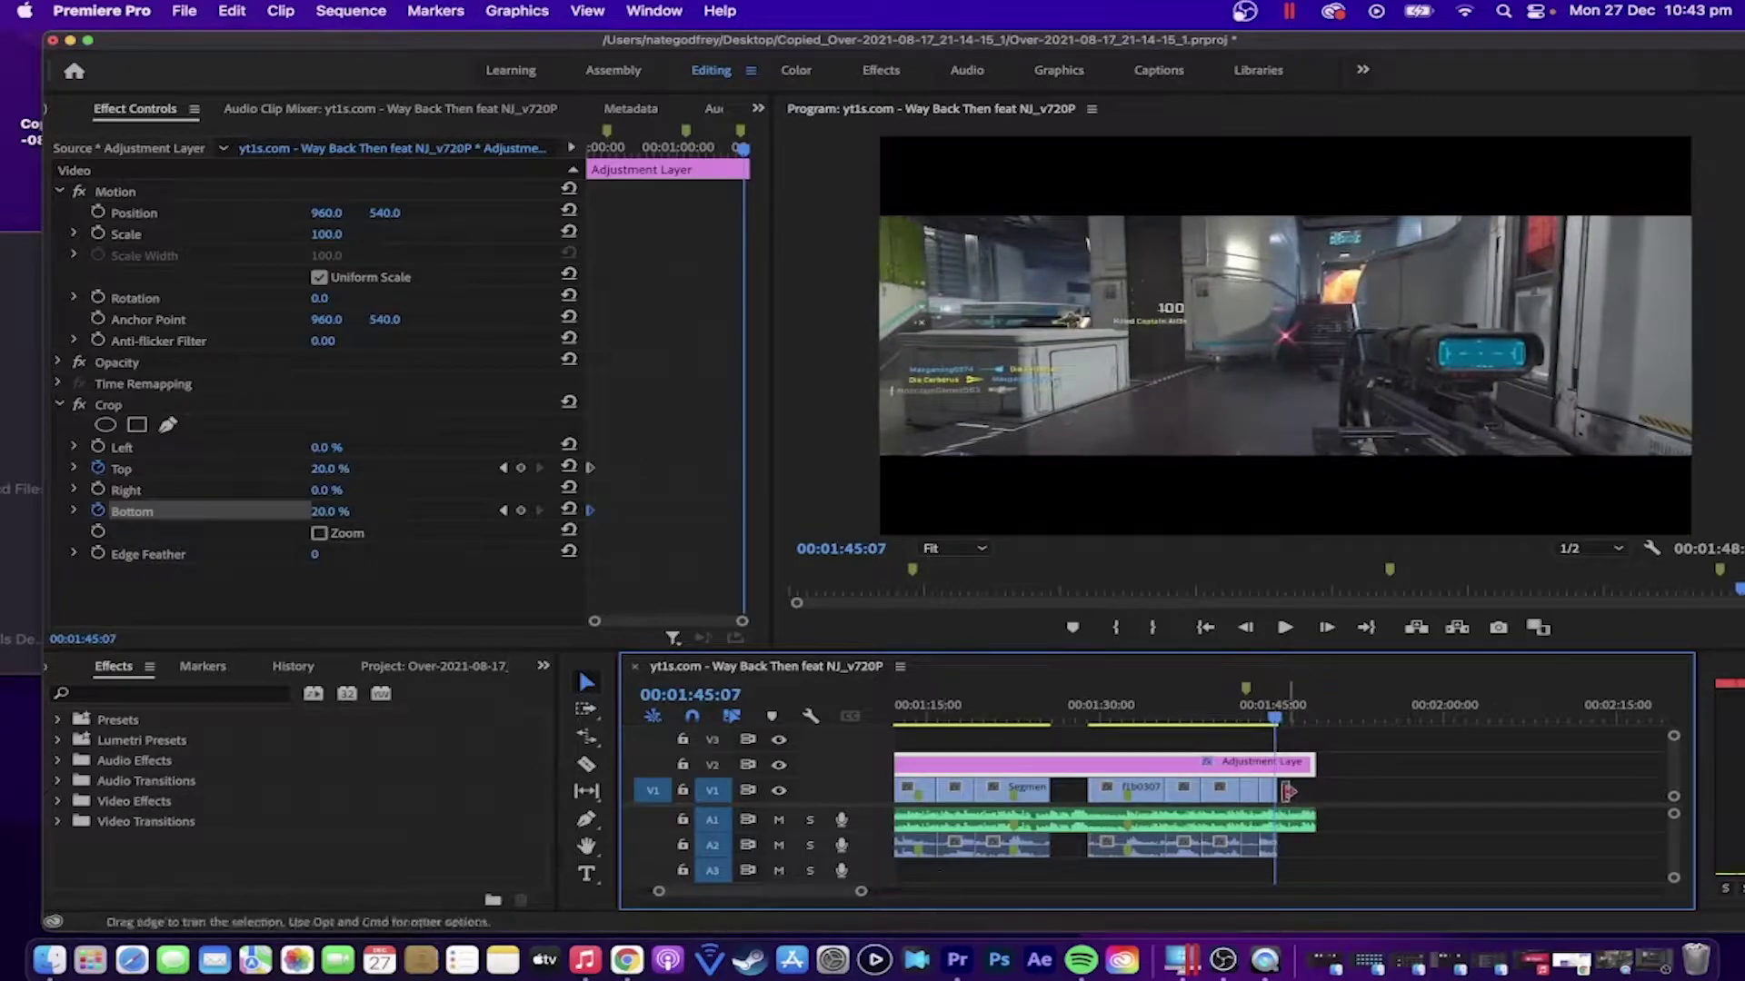
drag(1228, 730, 666, 824)
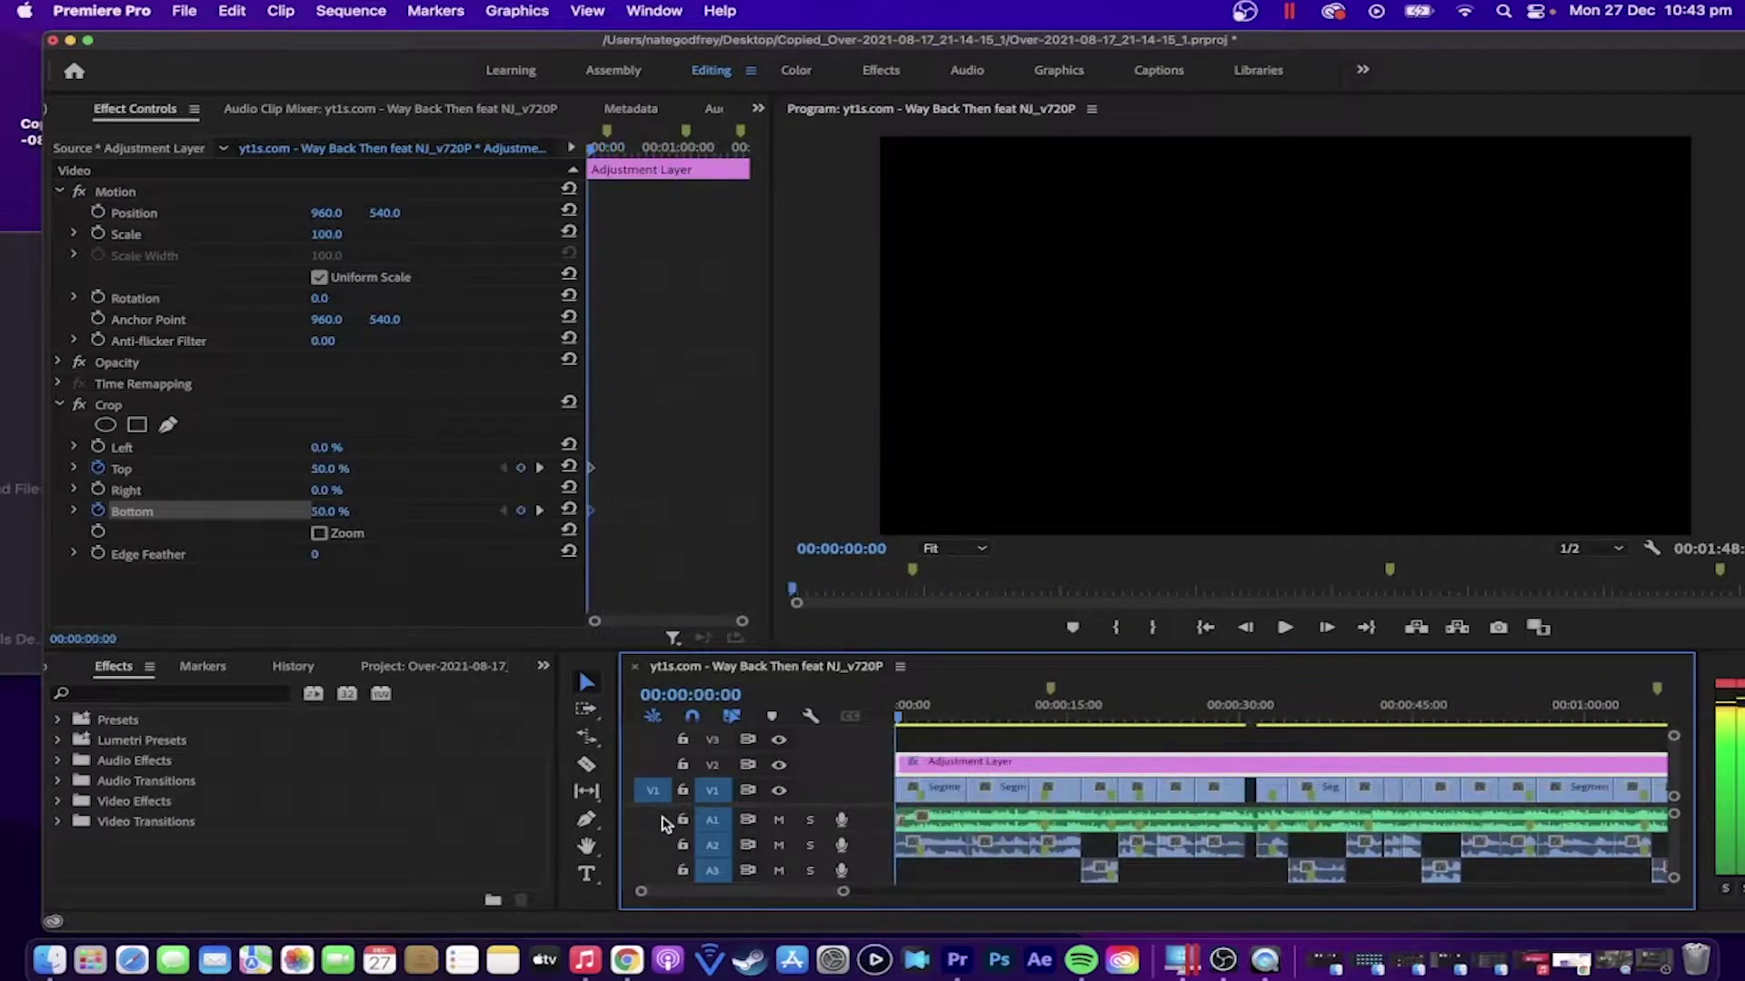
click(1284, 628)
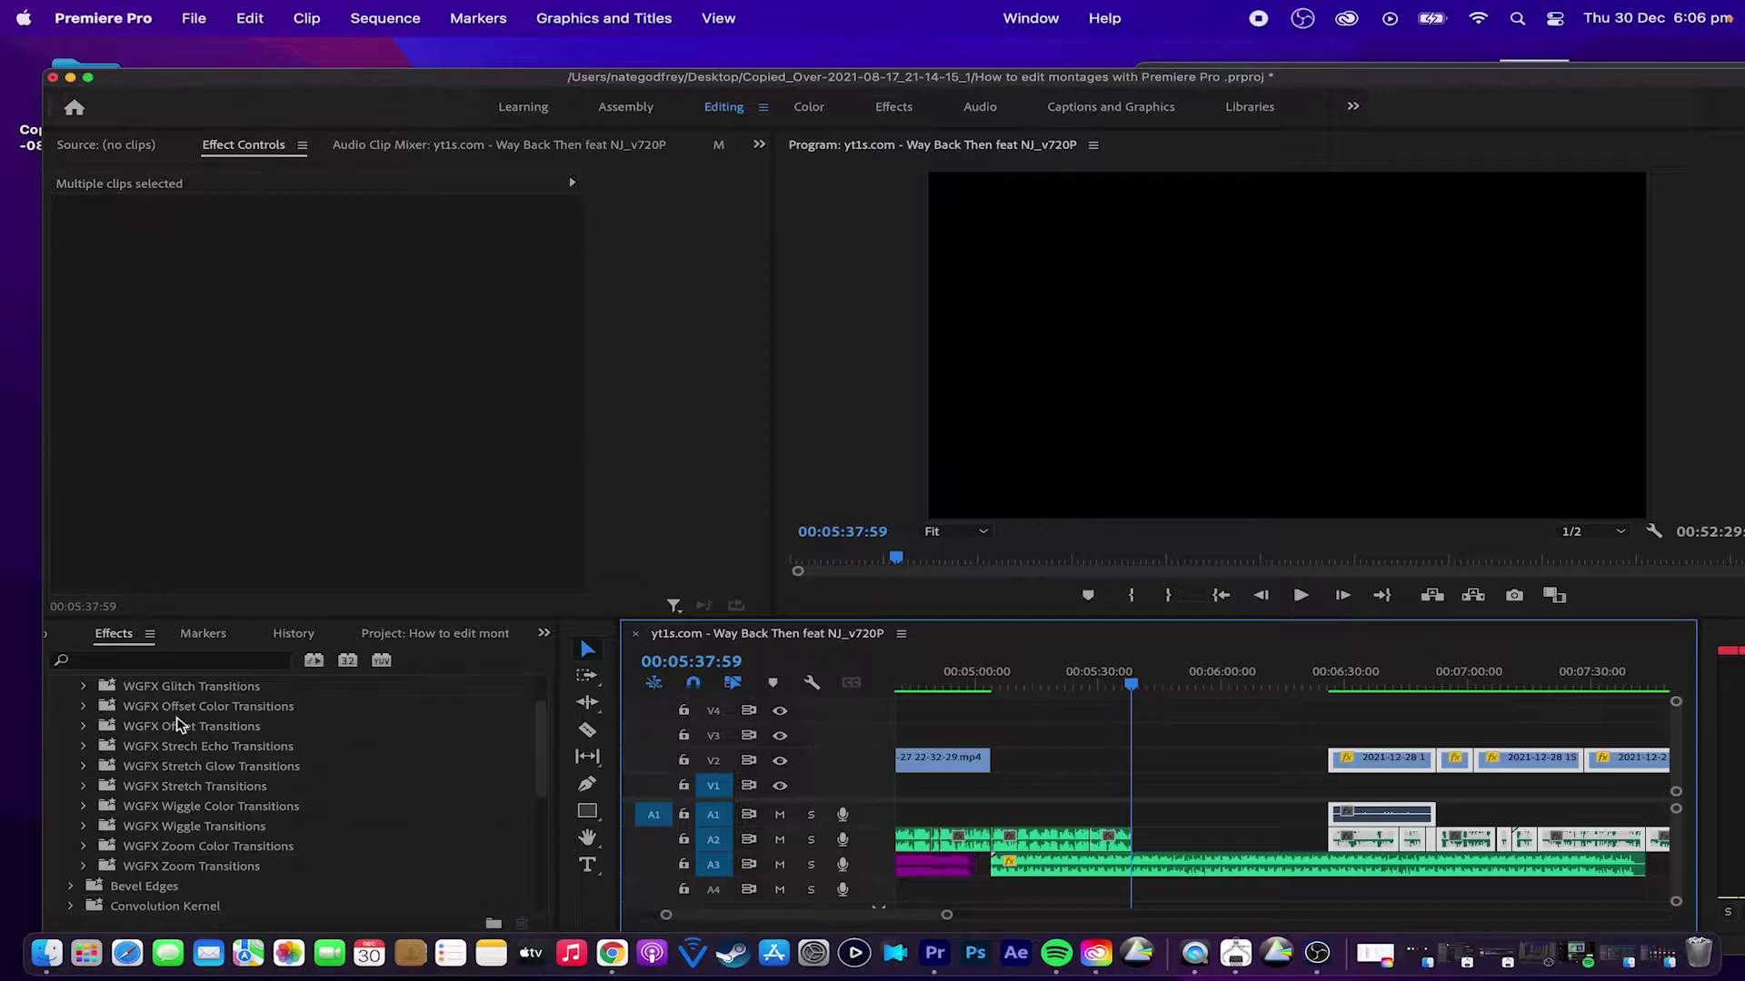
Step: Import presets, choosing '60+ Transitions WGFX.prfpset' from Desktop > Tutorial clips
scroll(88, 695, up, 5)
click(60, 689)
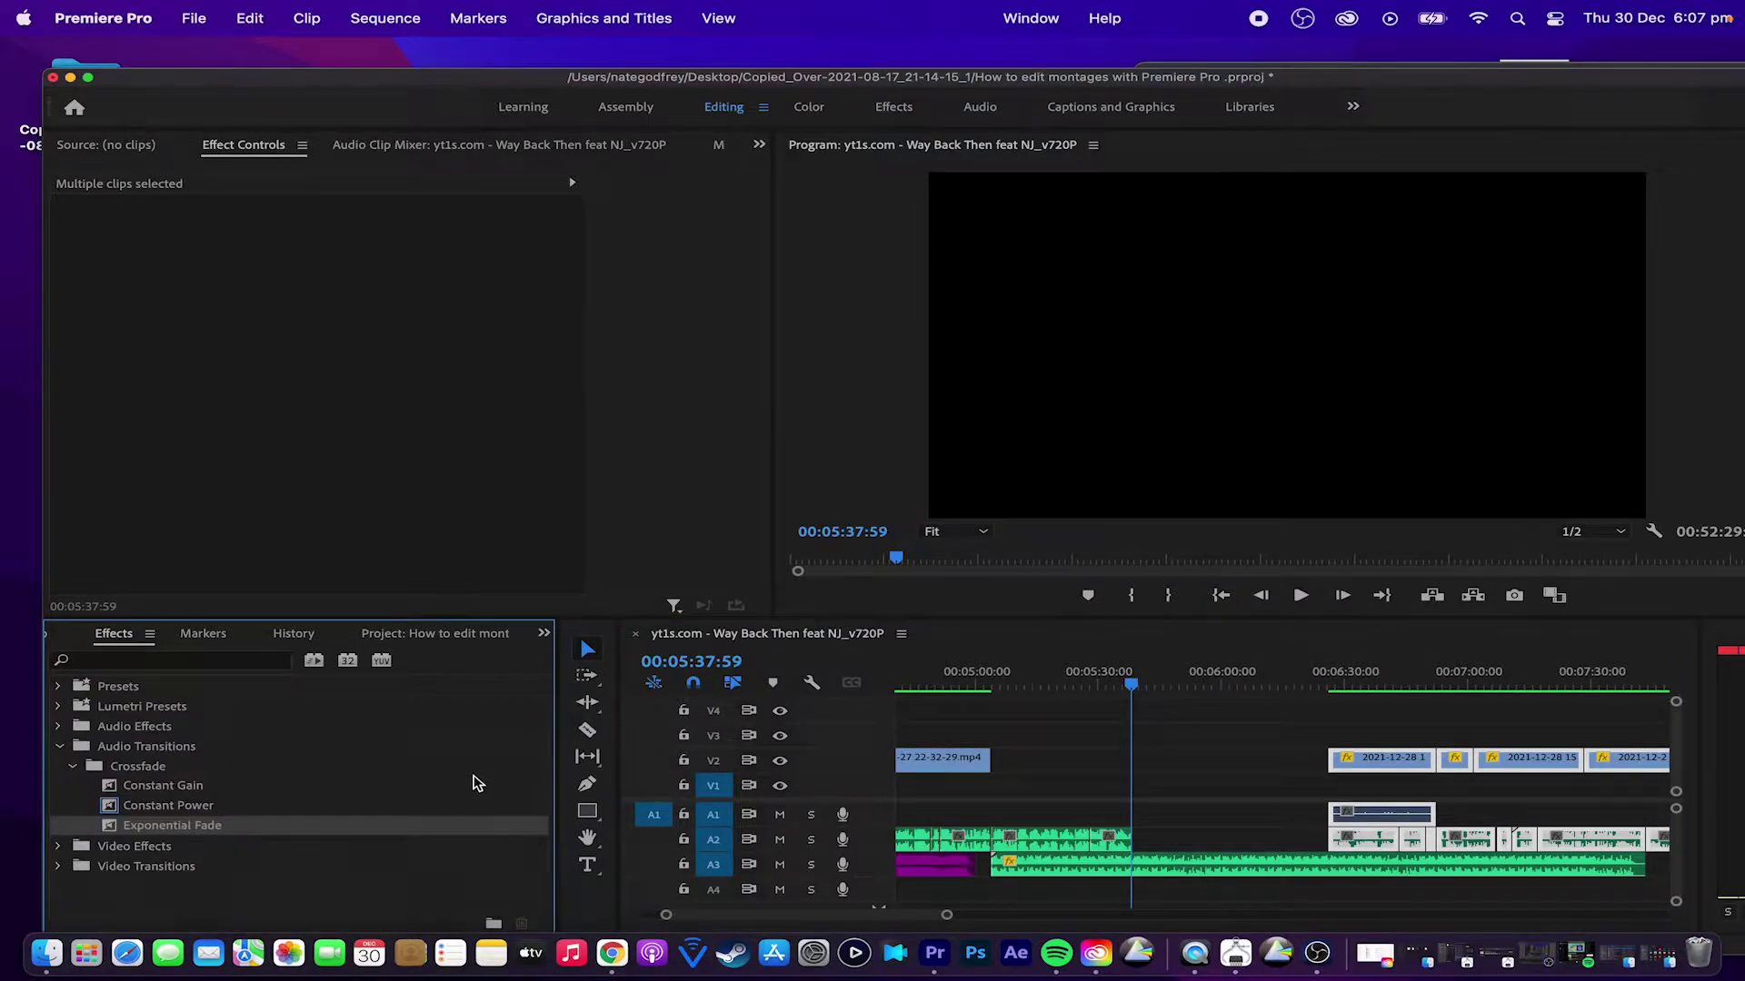
click(154, 637)
mouse_move(156, 639)
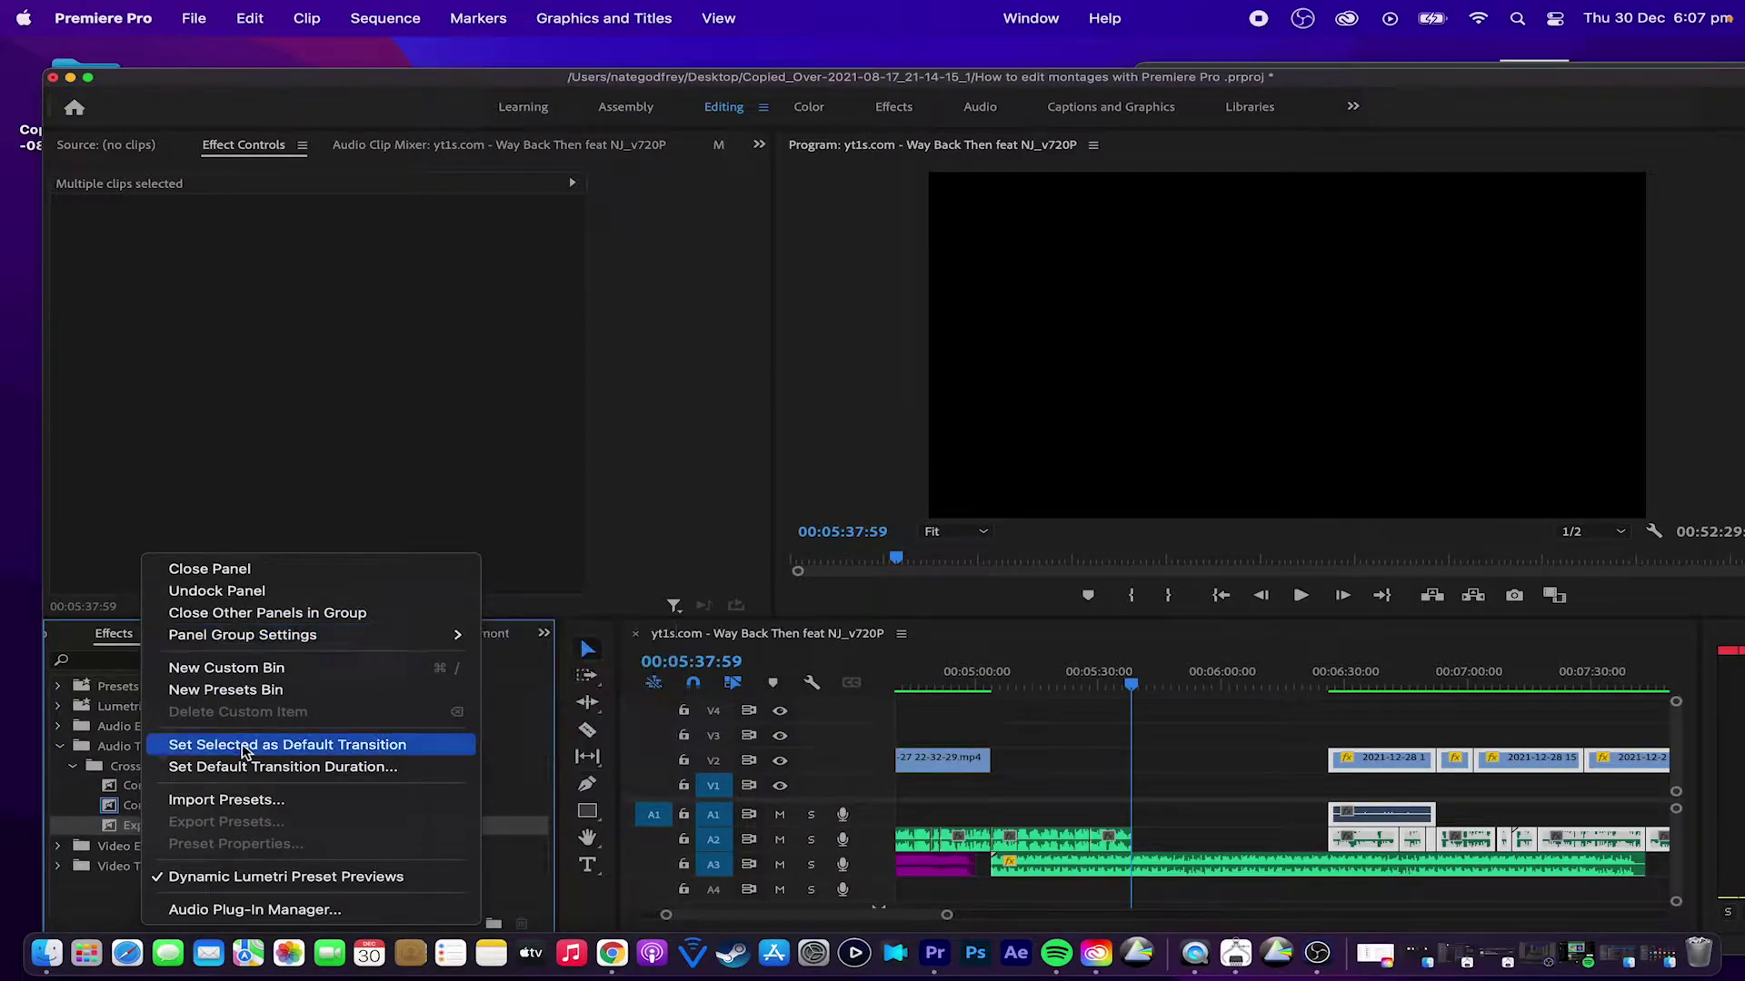
click(264, 801)
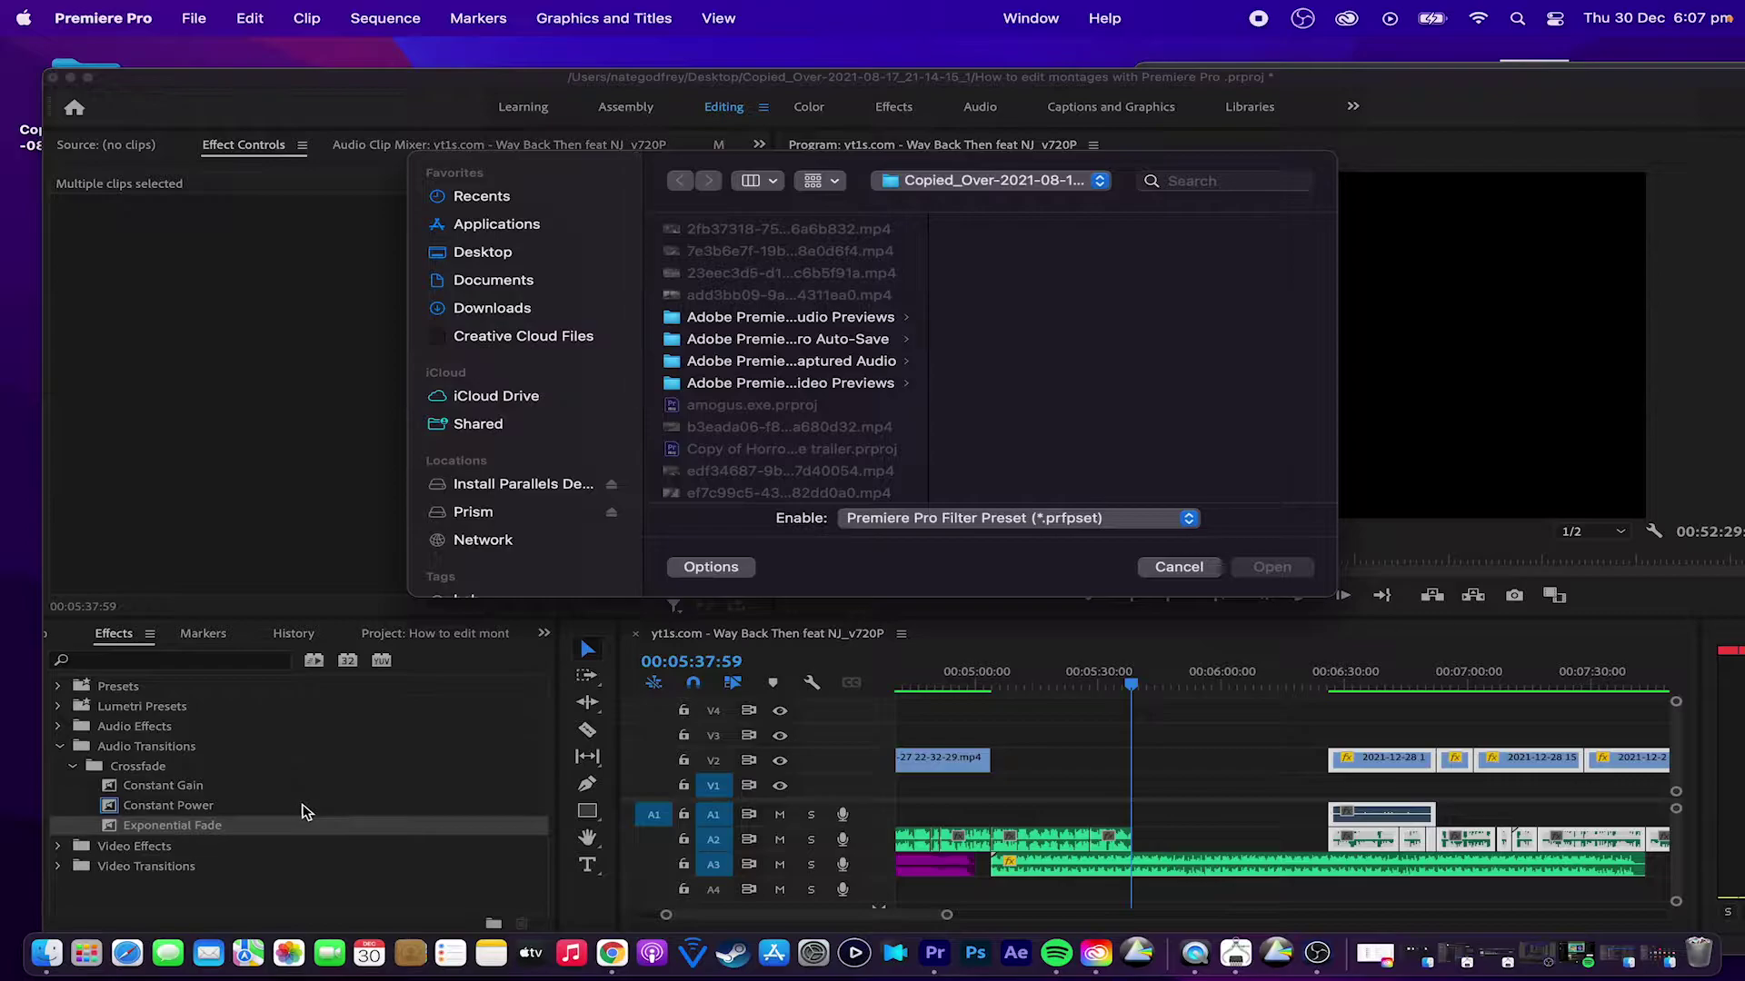
click(485, 256)
scroll(738, 332, down, 1)
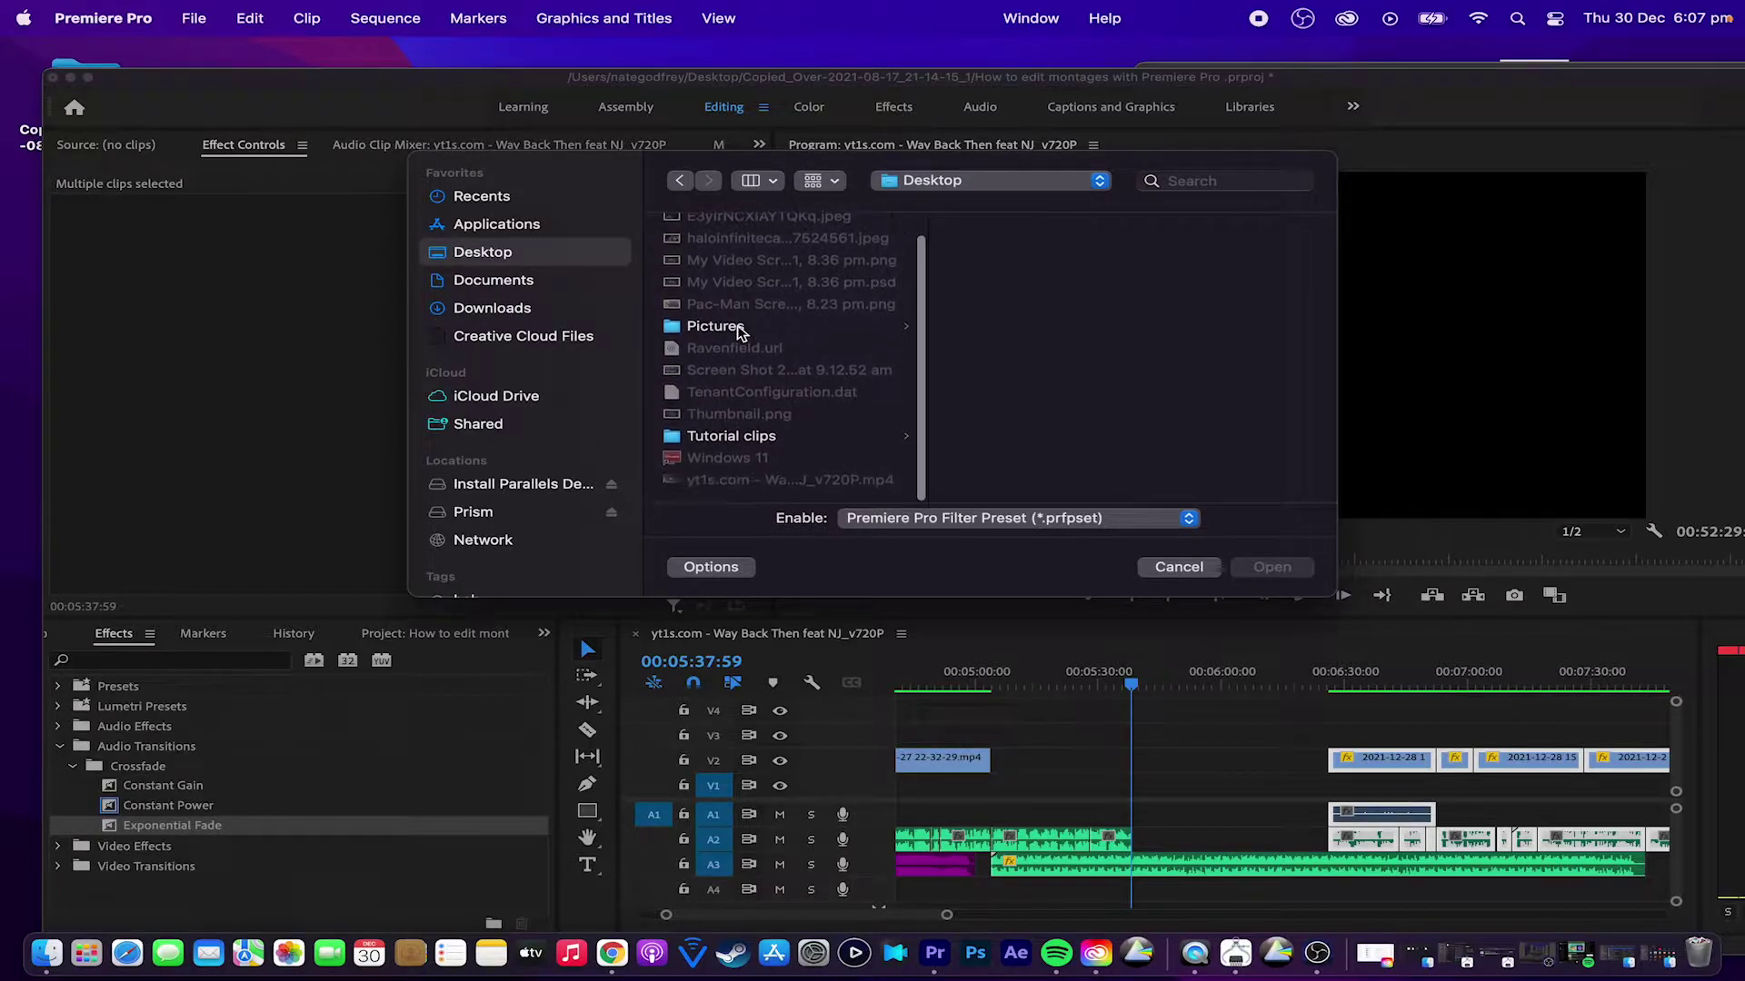
scroll(738, 331, up, 1)
click(747, 472)
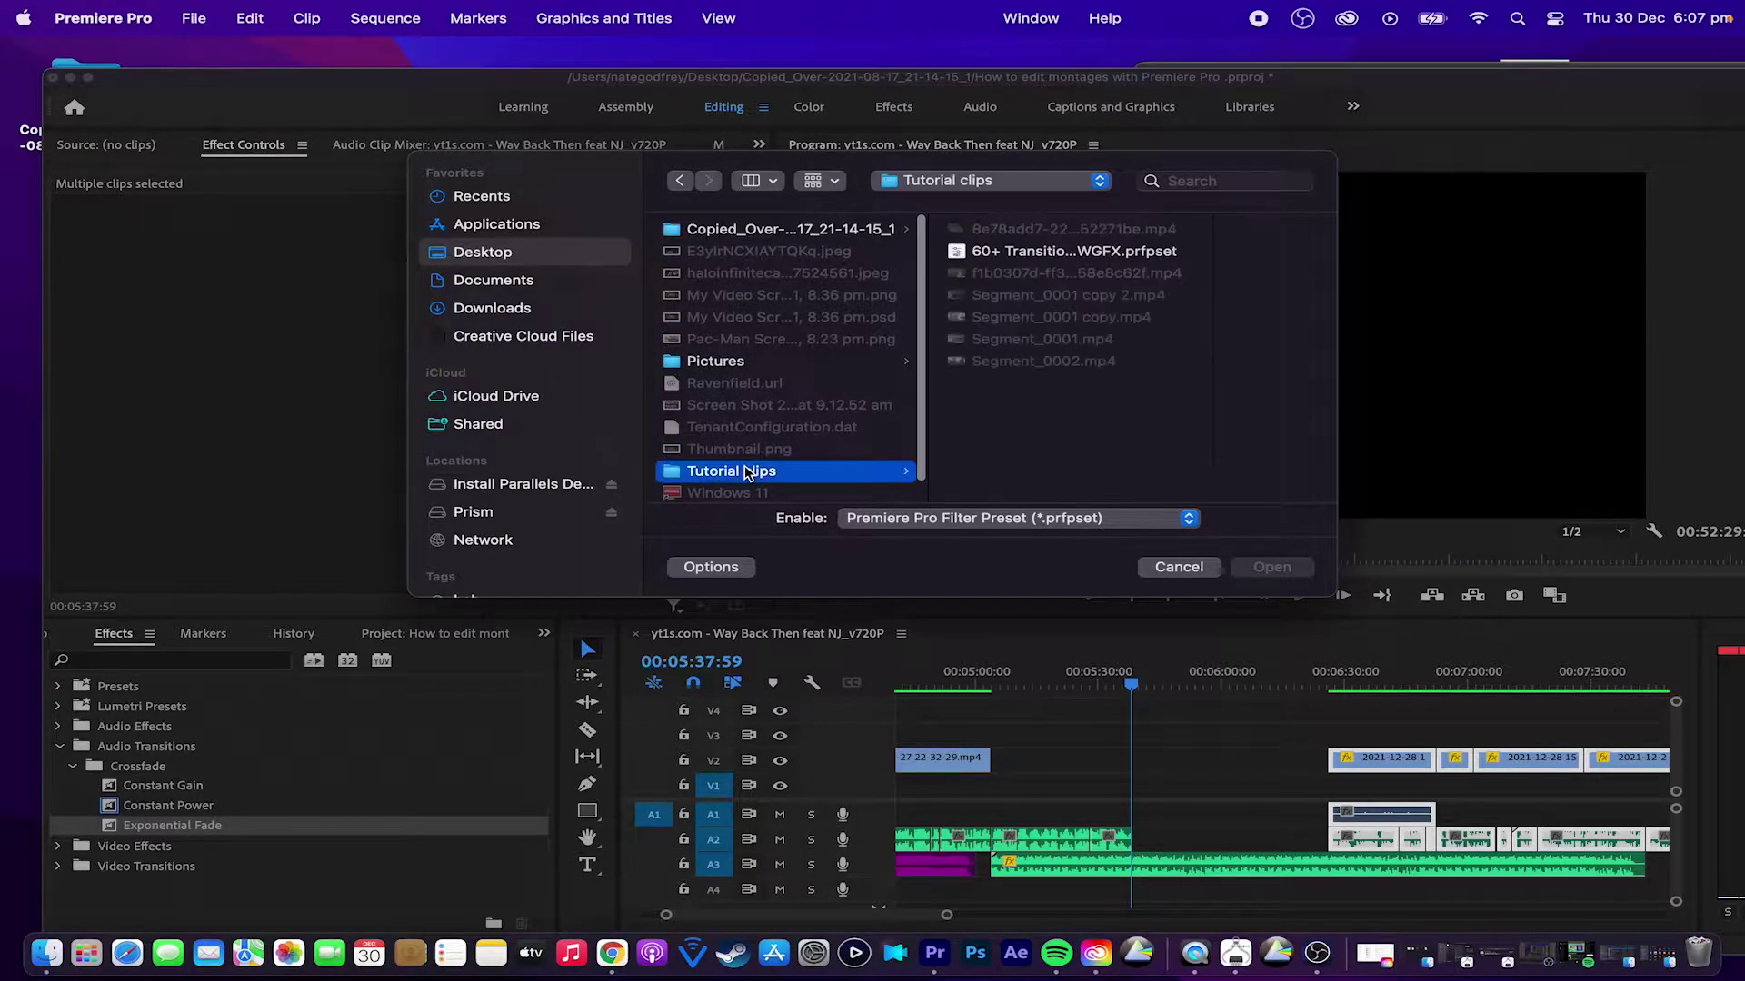
click(1011, 254)
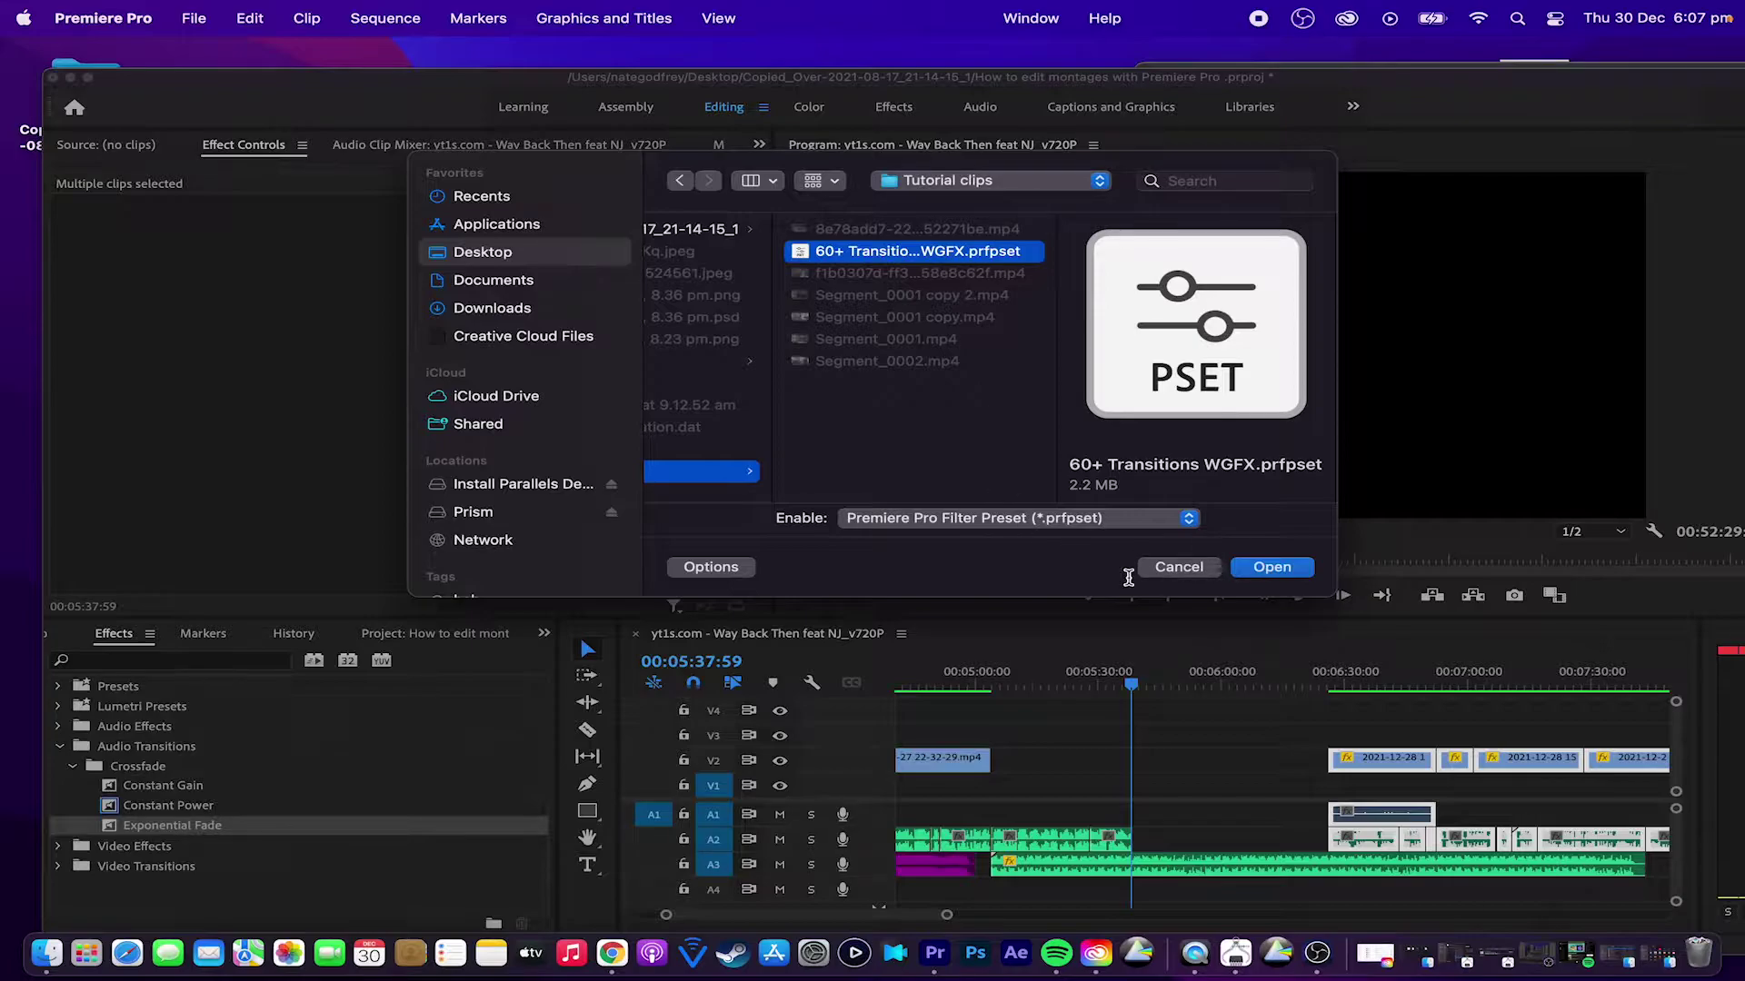
right_click(1194, 952)
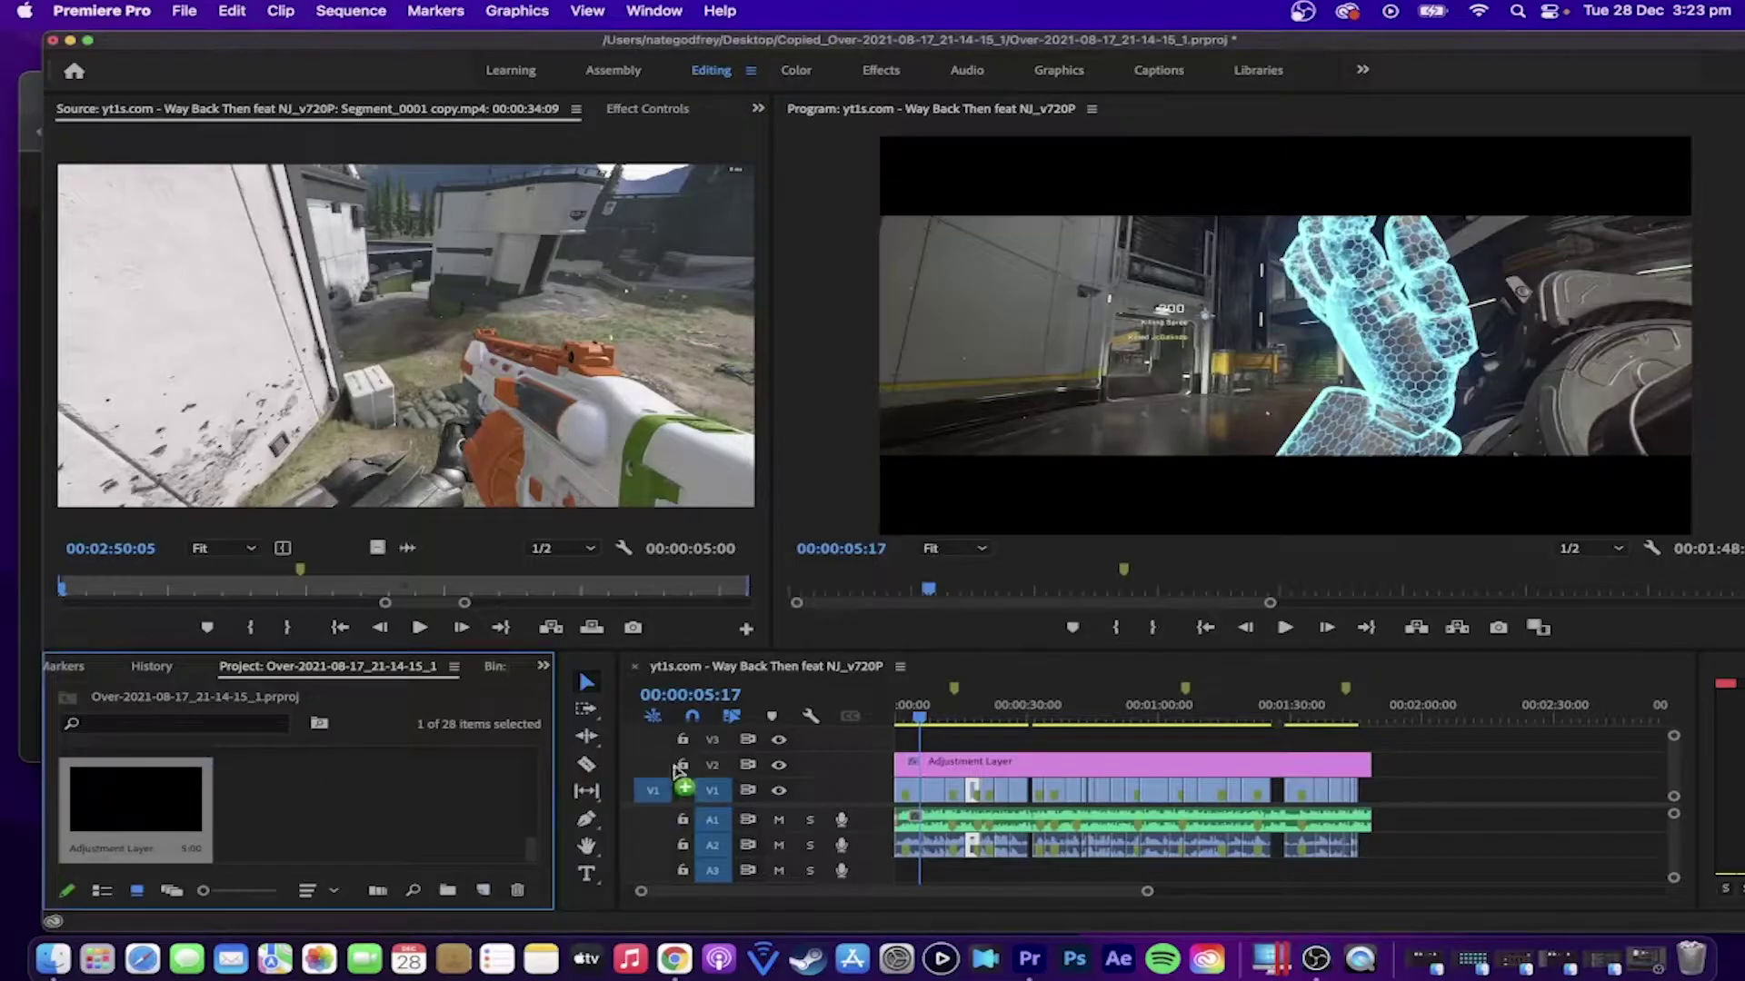
Step: Place an adjustment layer on V3 over the cut near six seconds and review around 06:07
drag(676, 770, 927, 739)
drag(1144, 892, 759, 891)
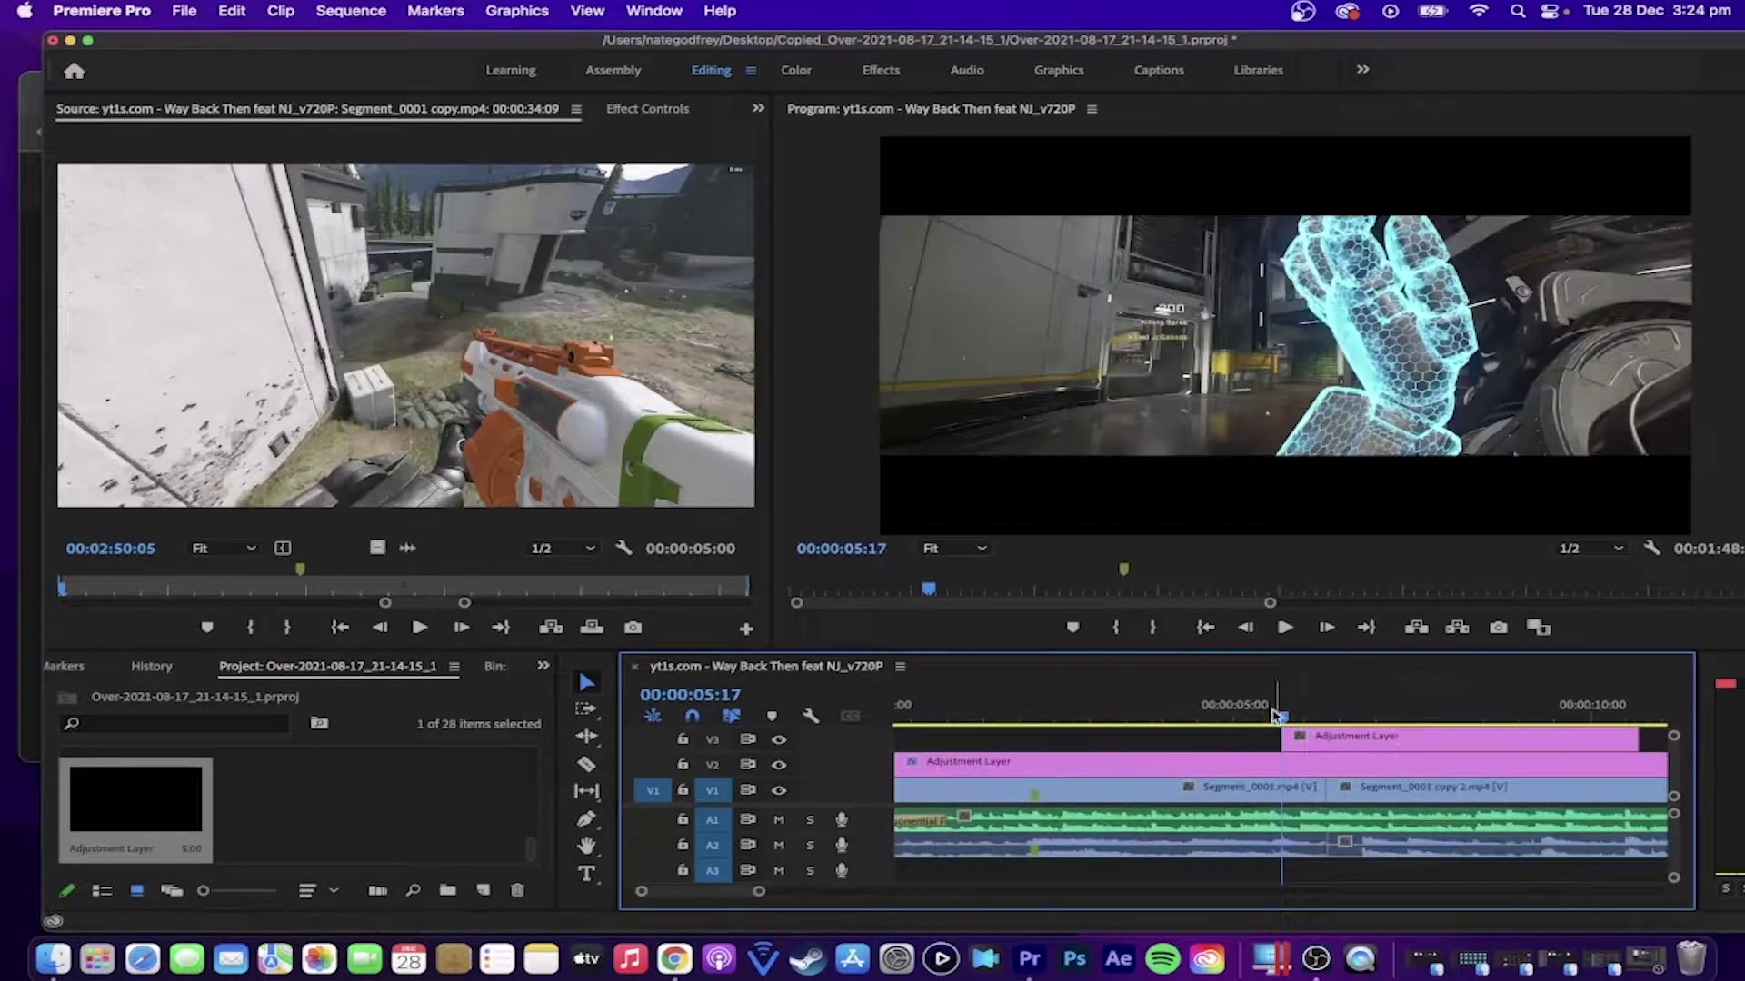
drag(1281, 718, 1315, 738)
click(1284, 628)
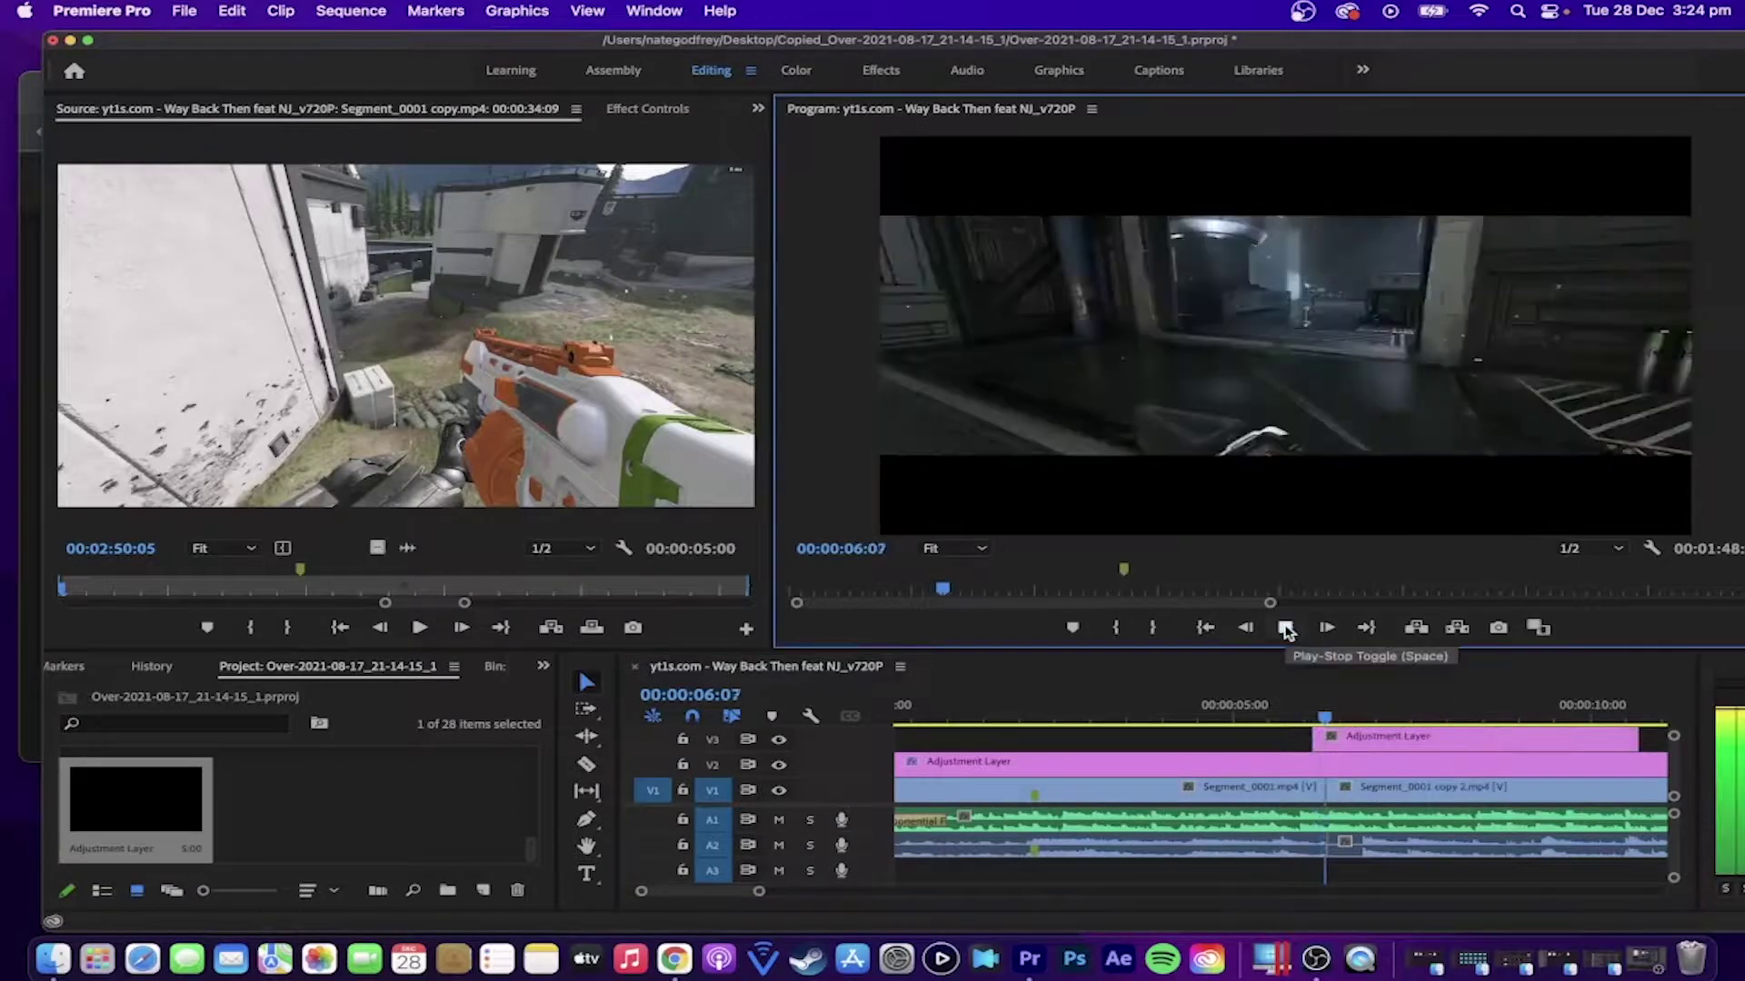
click(1372, 716)
drag(1373, 717, 1342, 743)
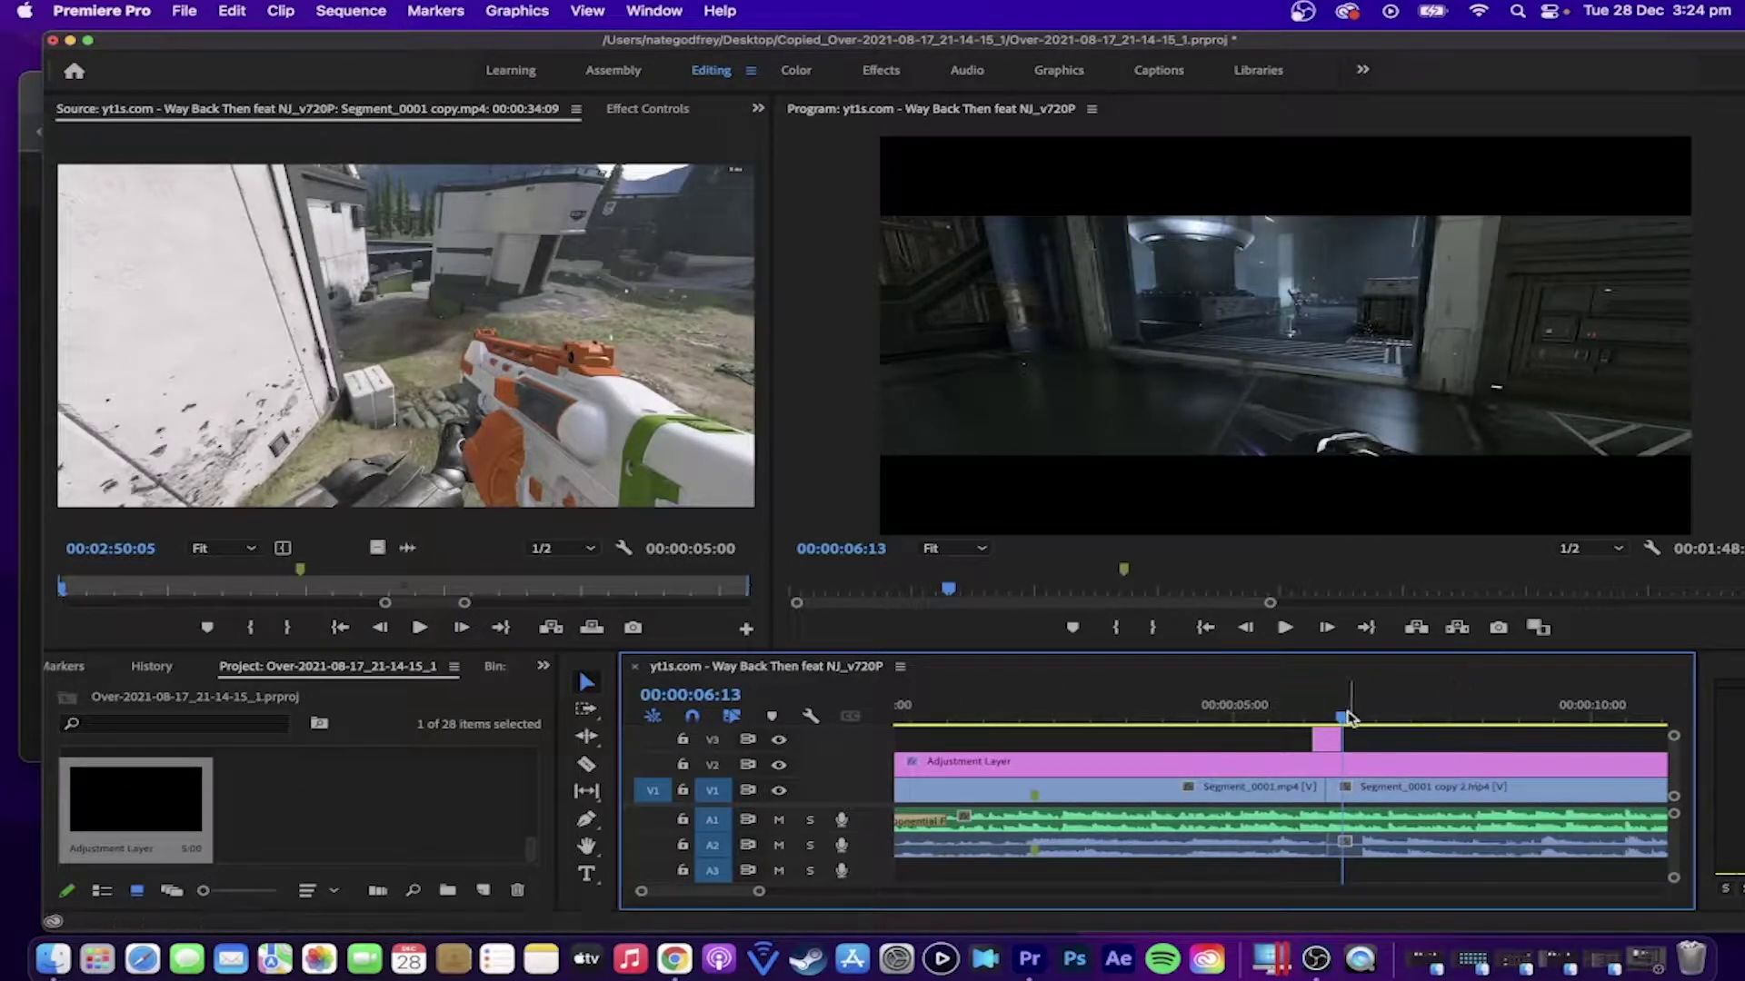
Step: Apply the WGFX Strech Echo 02 Top preset to the V3 adjustment layer at 06:07
drag(1347, 718, 1325, 717)
click(543, 666)
click(589, 761)
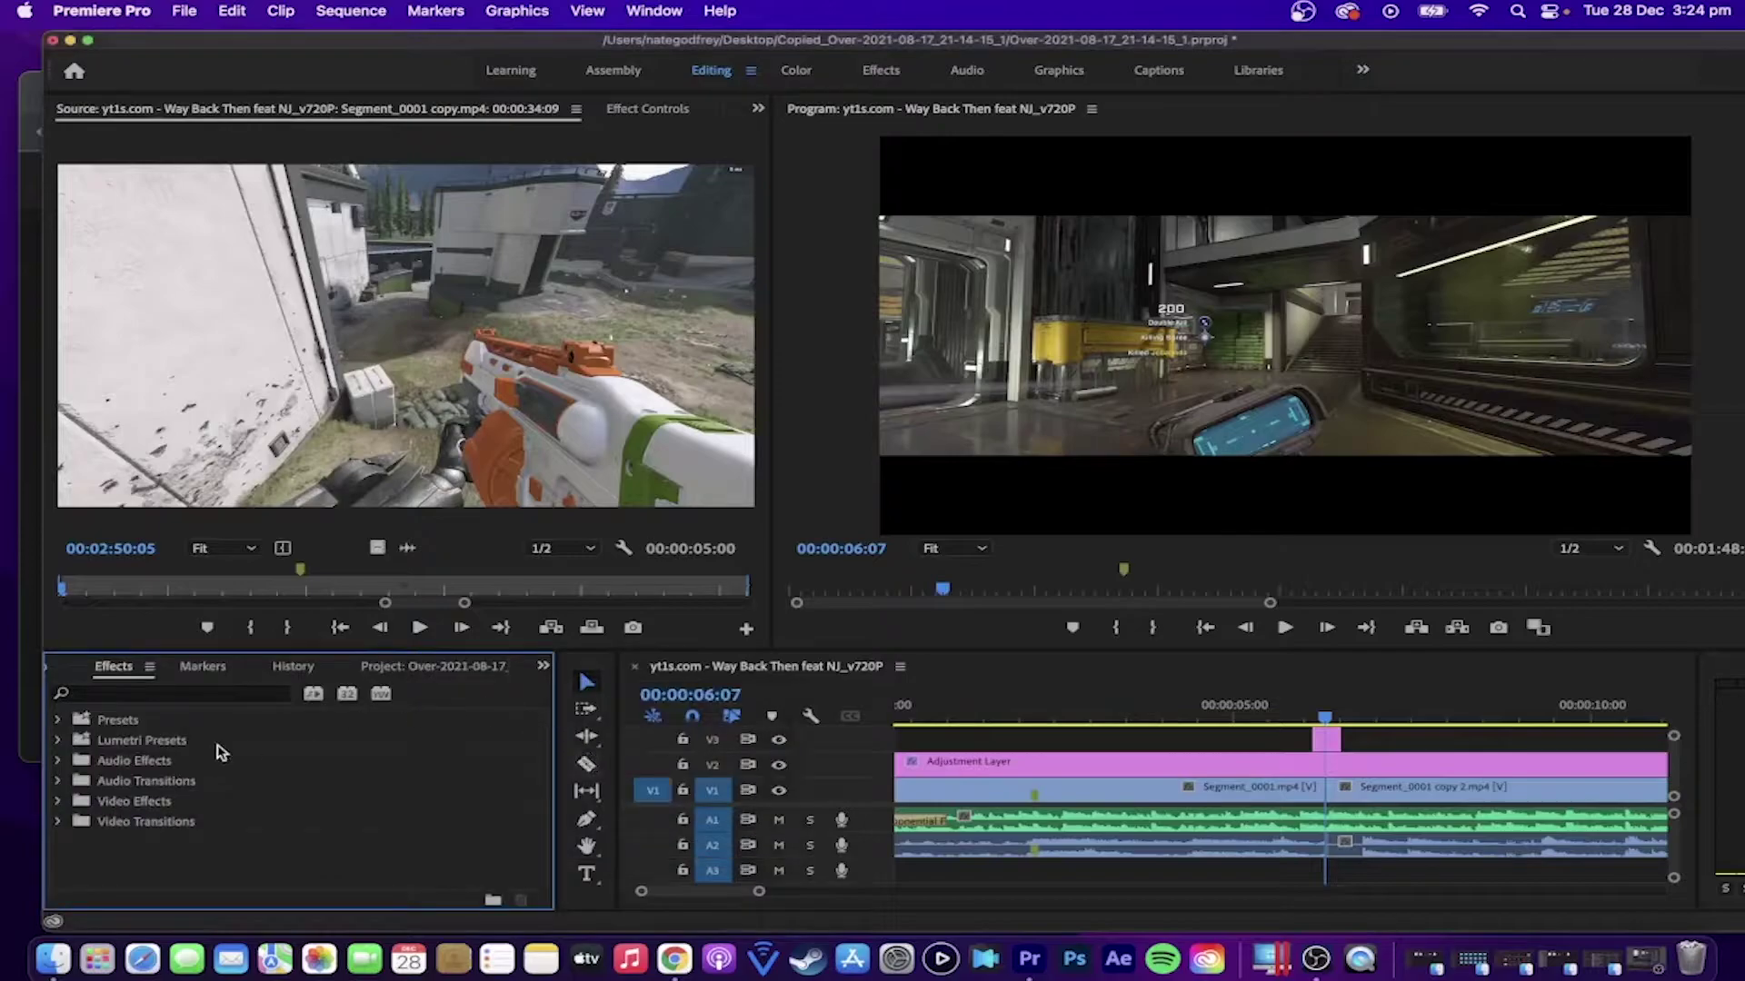
click(57, 721)
click(72, 740)
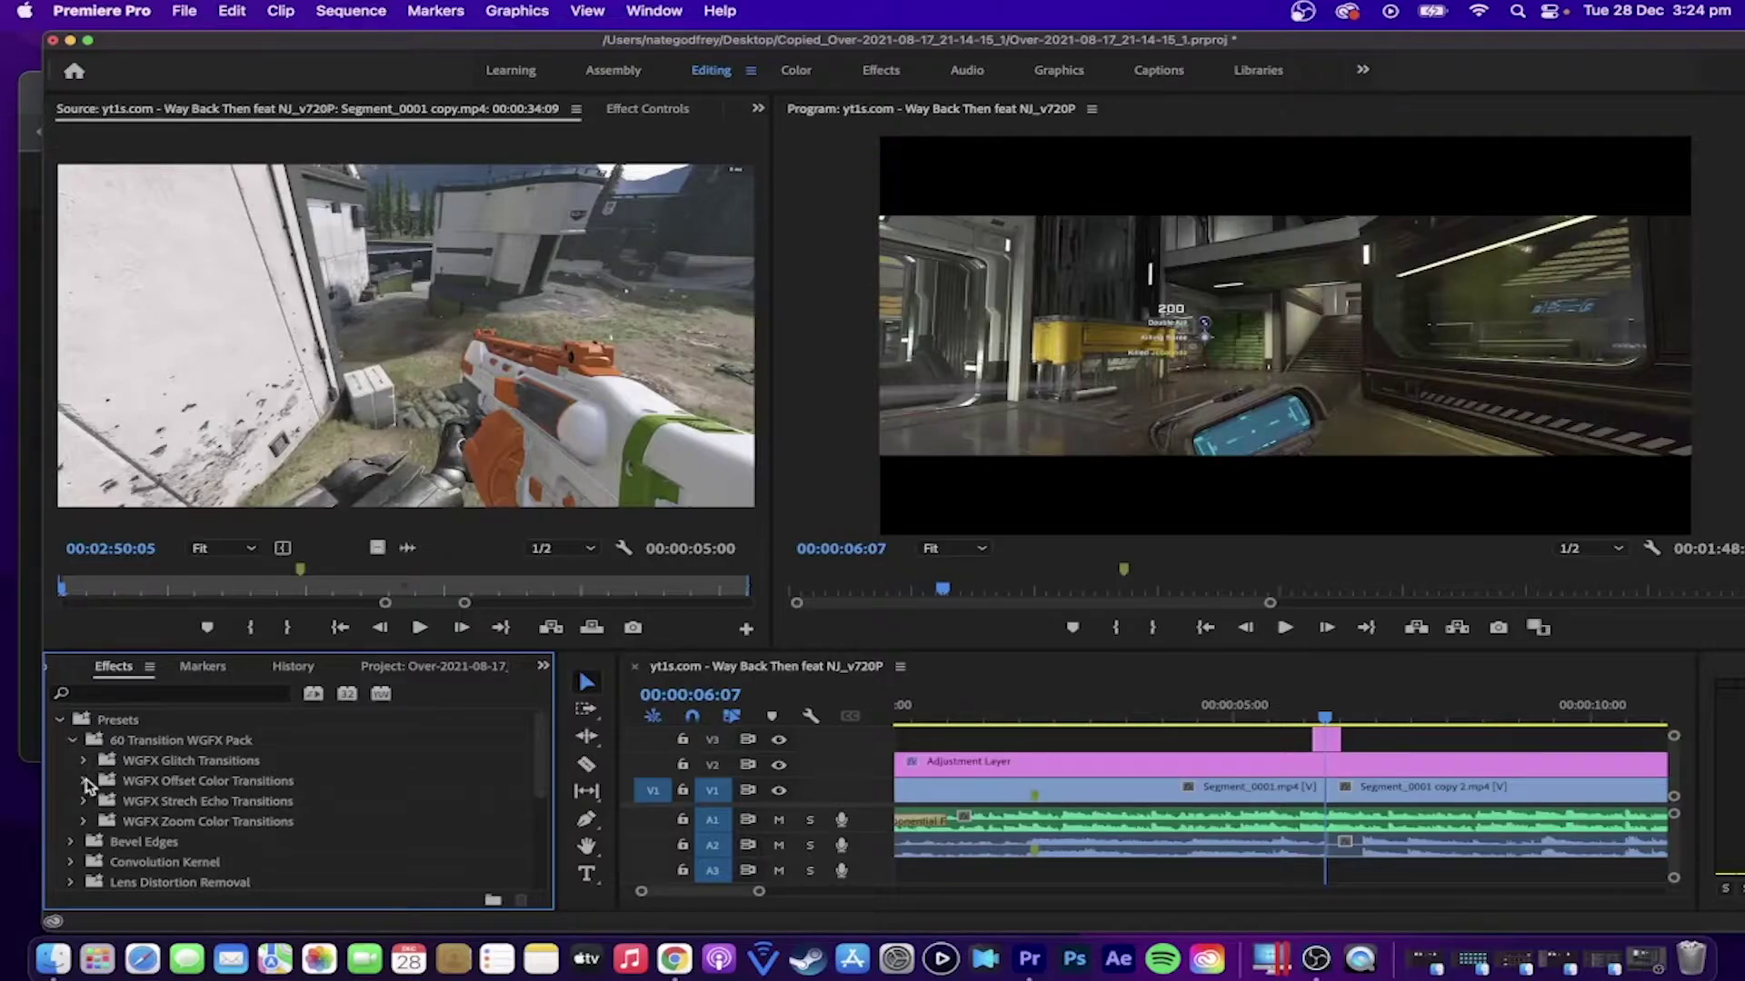
click(85, 801)
click(109, 824)
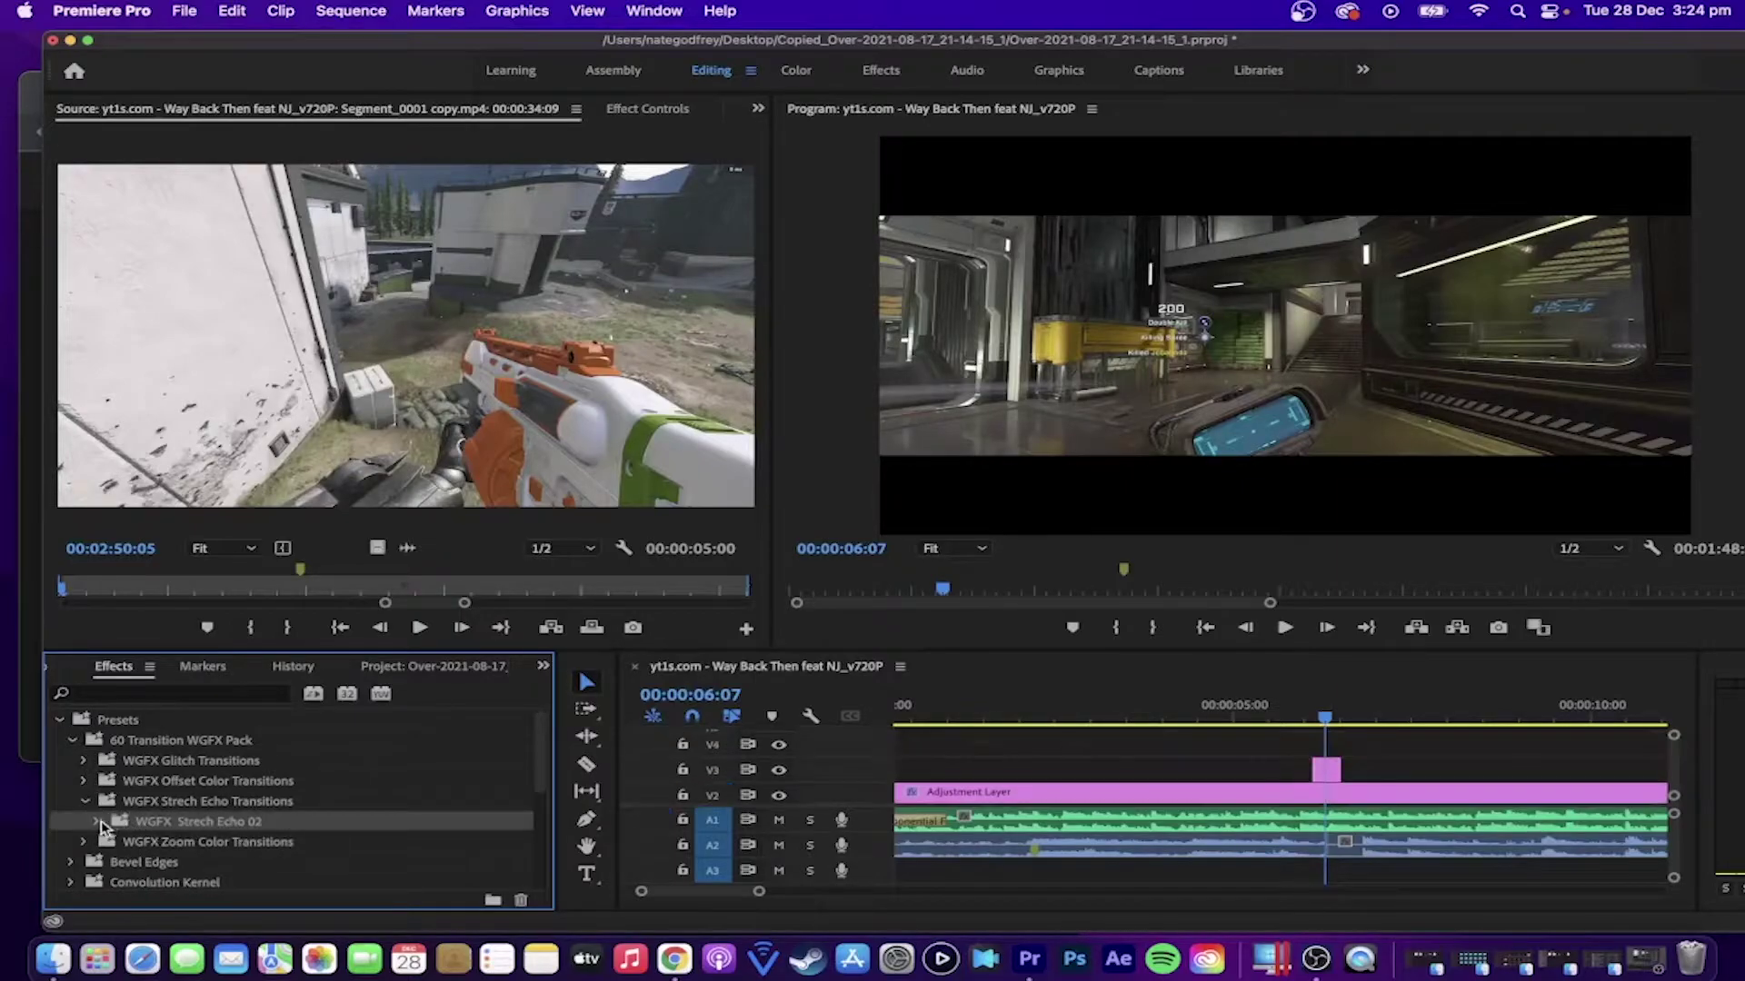
click(96, 822)
drag(156, 845, 1312, 723)
Step: Play and scrub through the Strech Echo transition to check it
click(1284, 627)
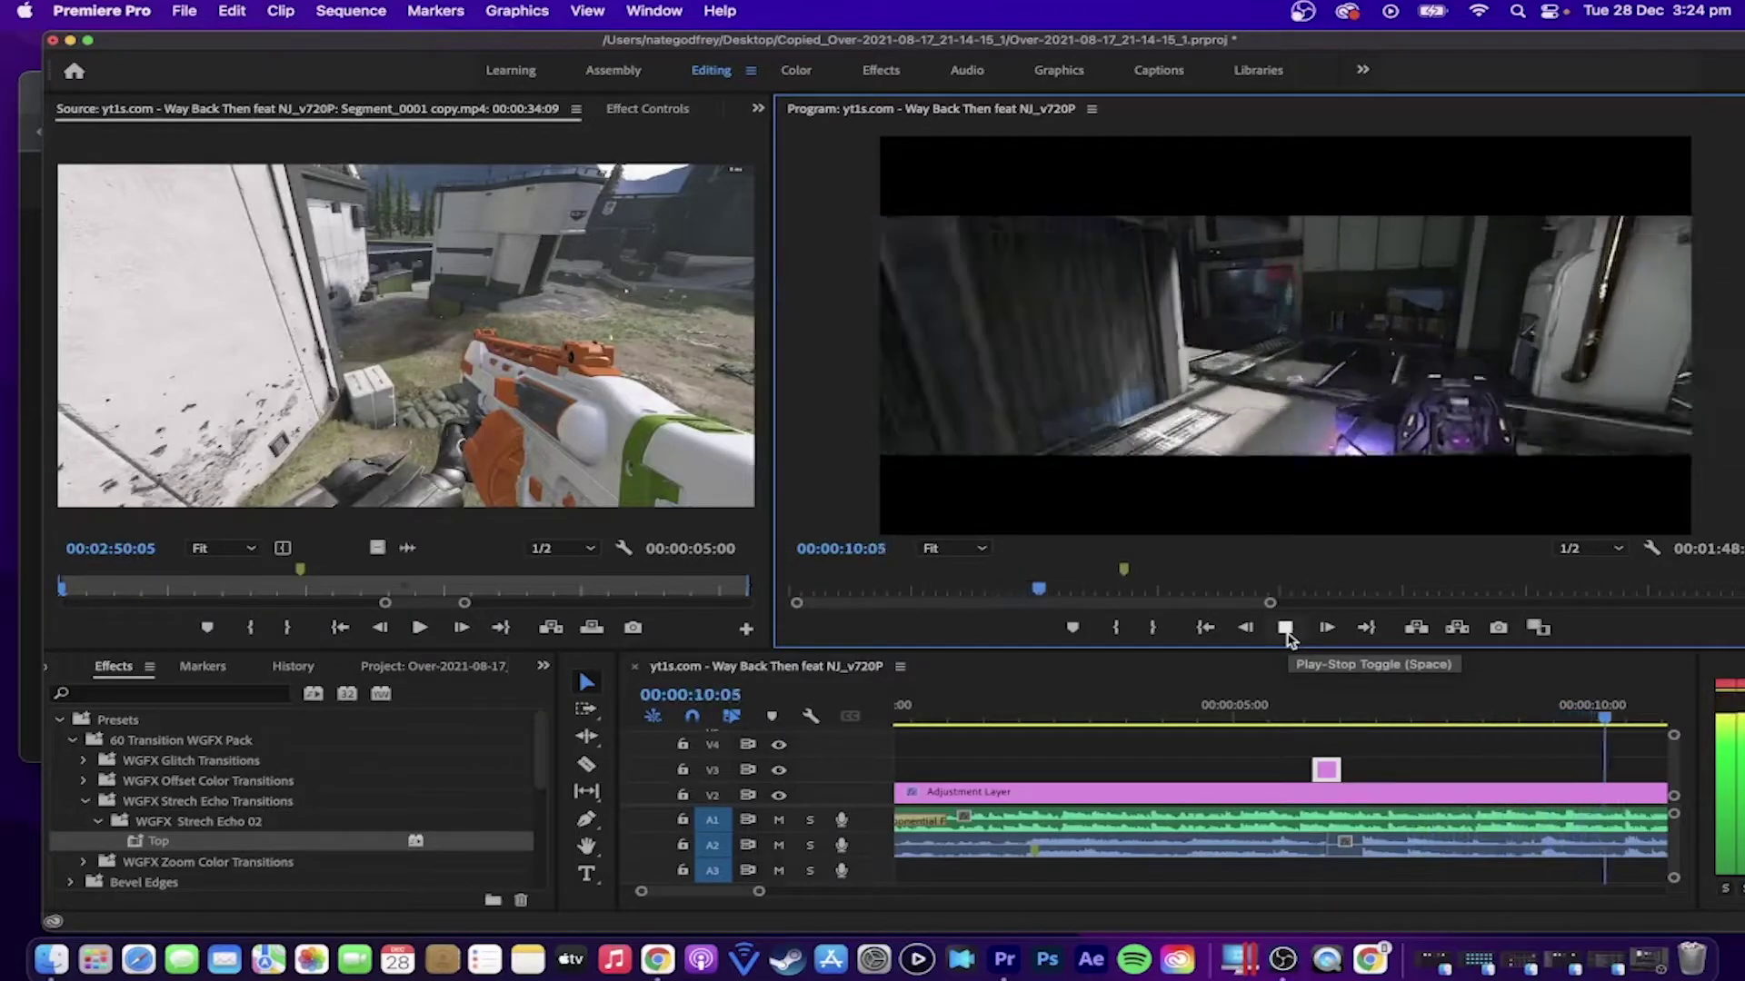
click(1284, 628)
drag(772, 891, 847, 890)
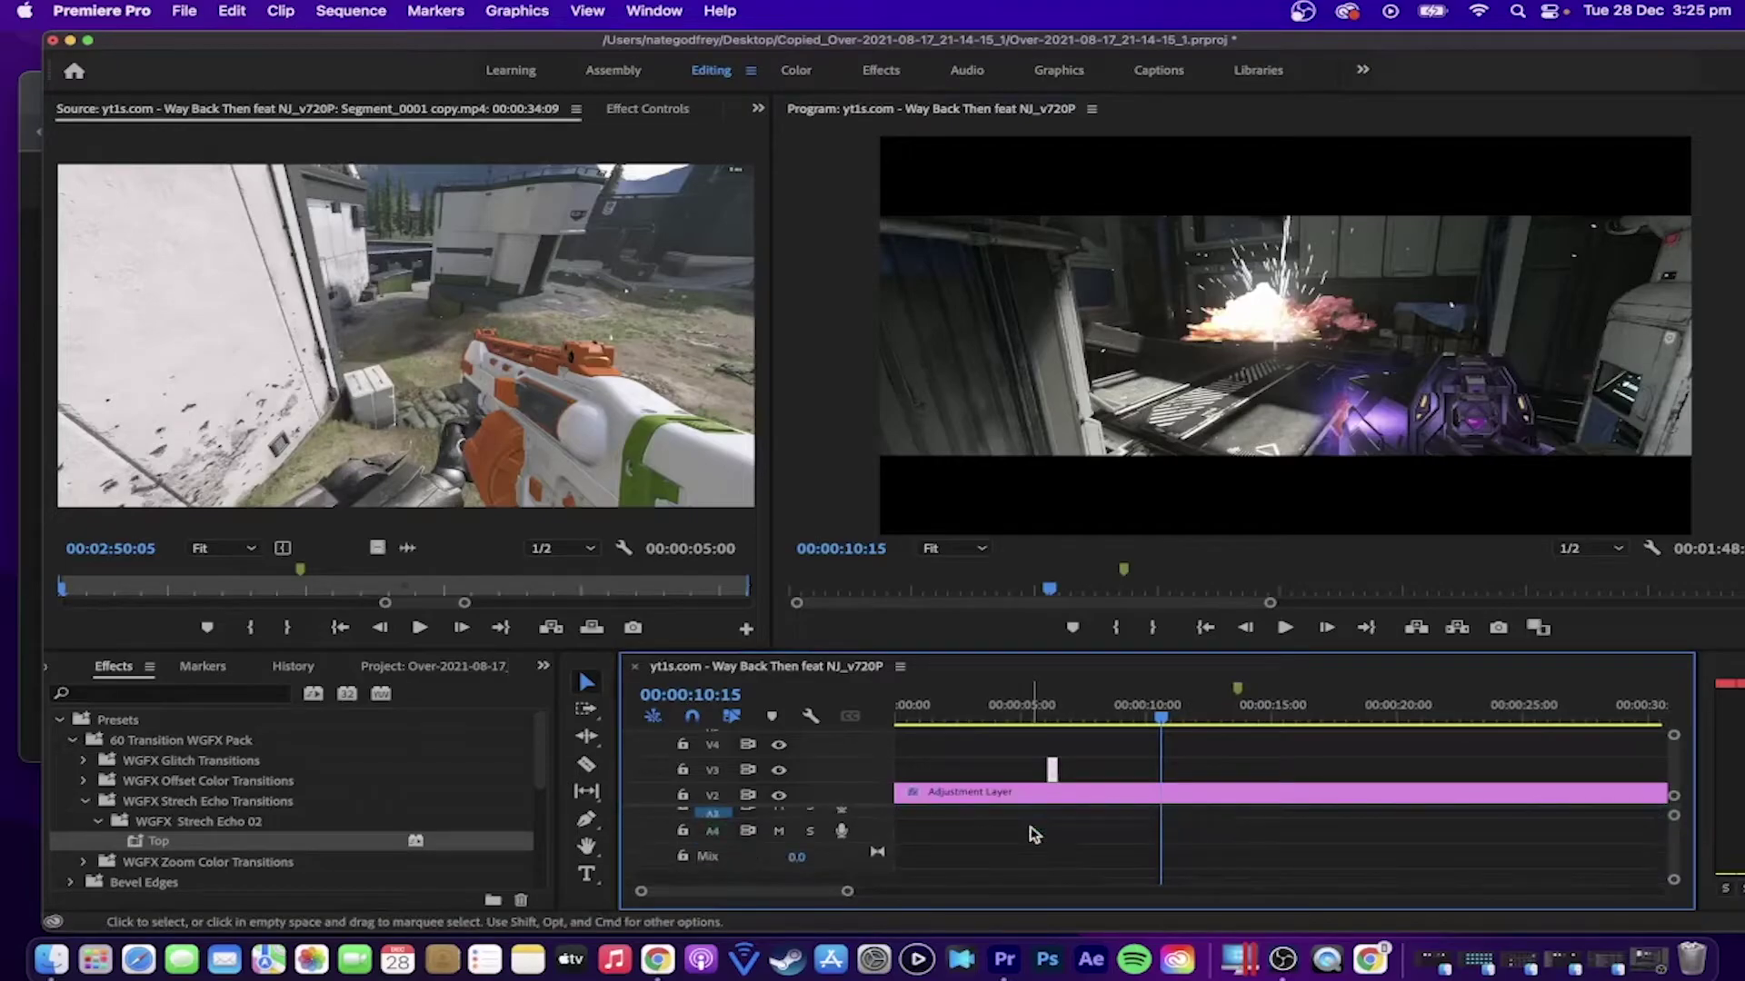
scroll(1026, 772, down, 1)
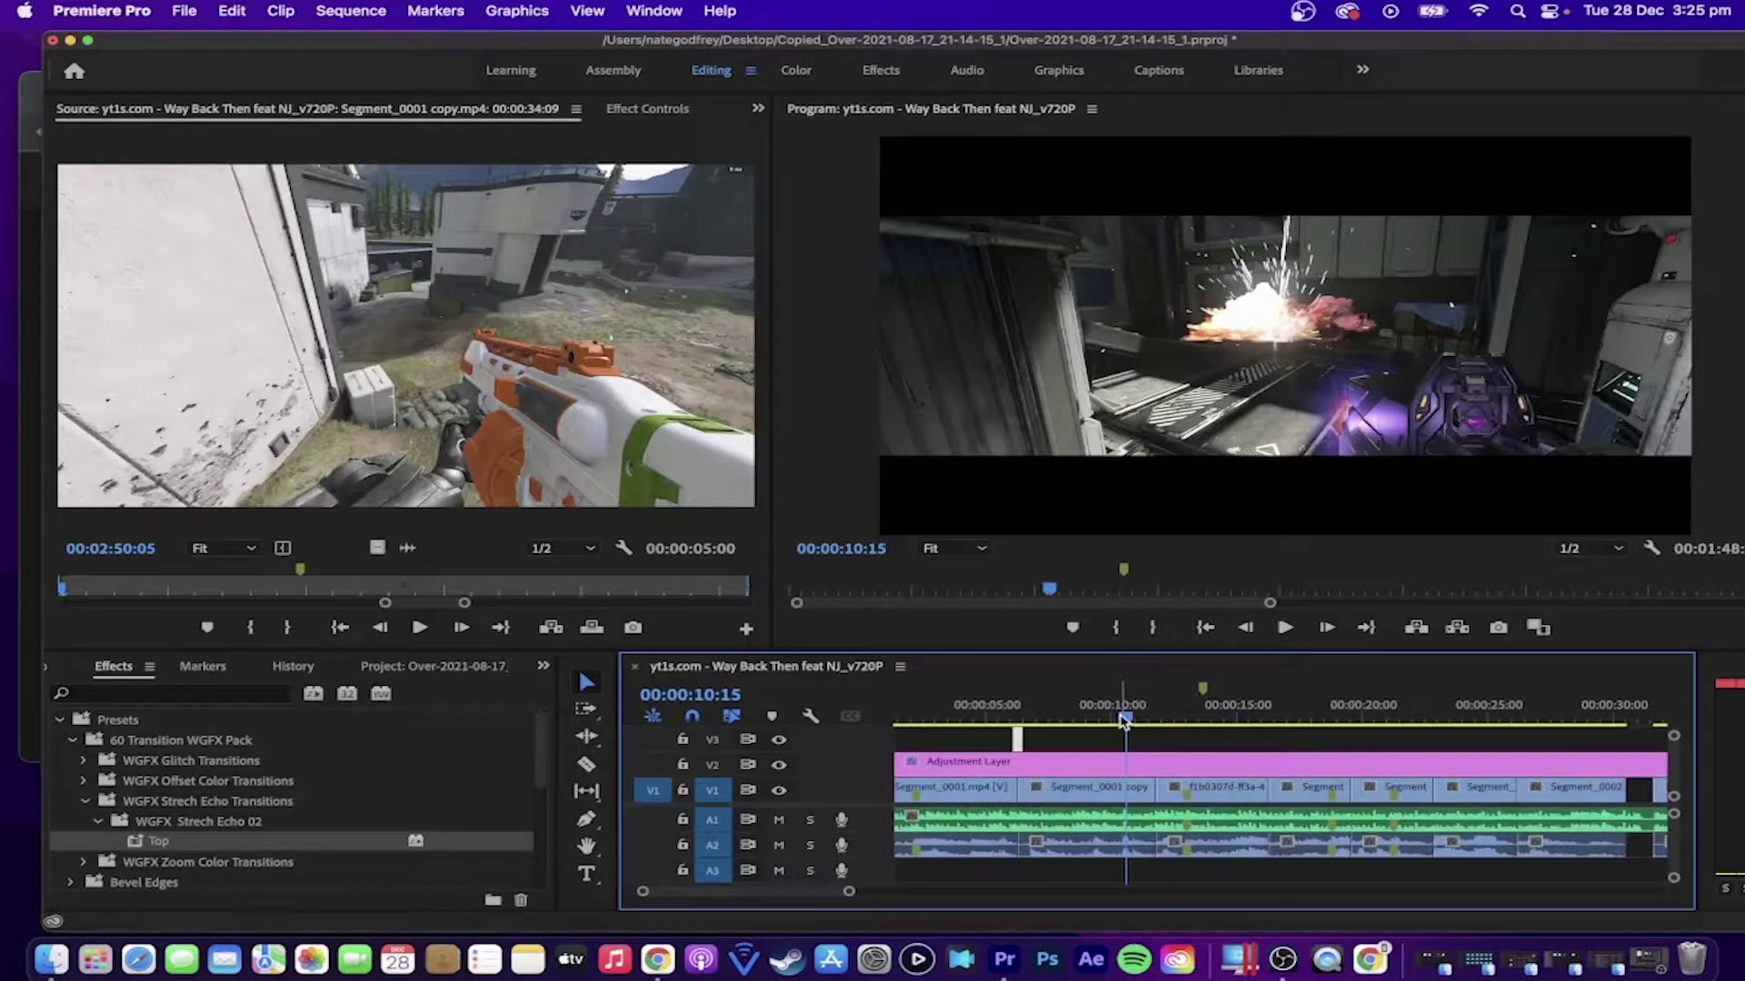
click(1015, 716)
drag(1011, 730, 1114, 746)
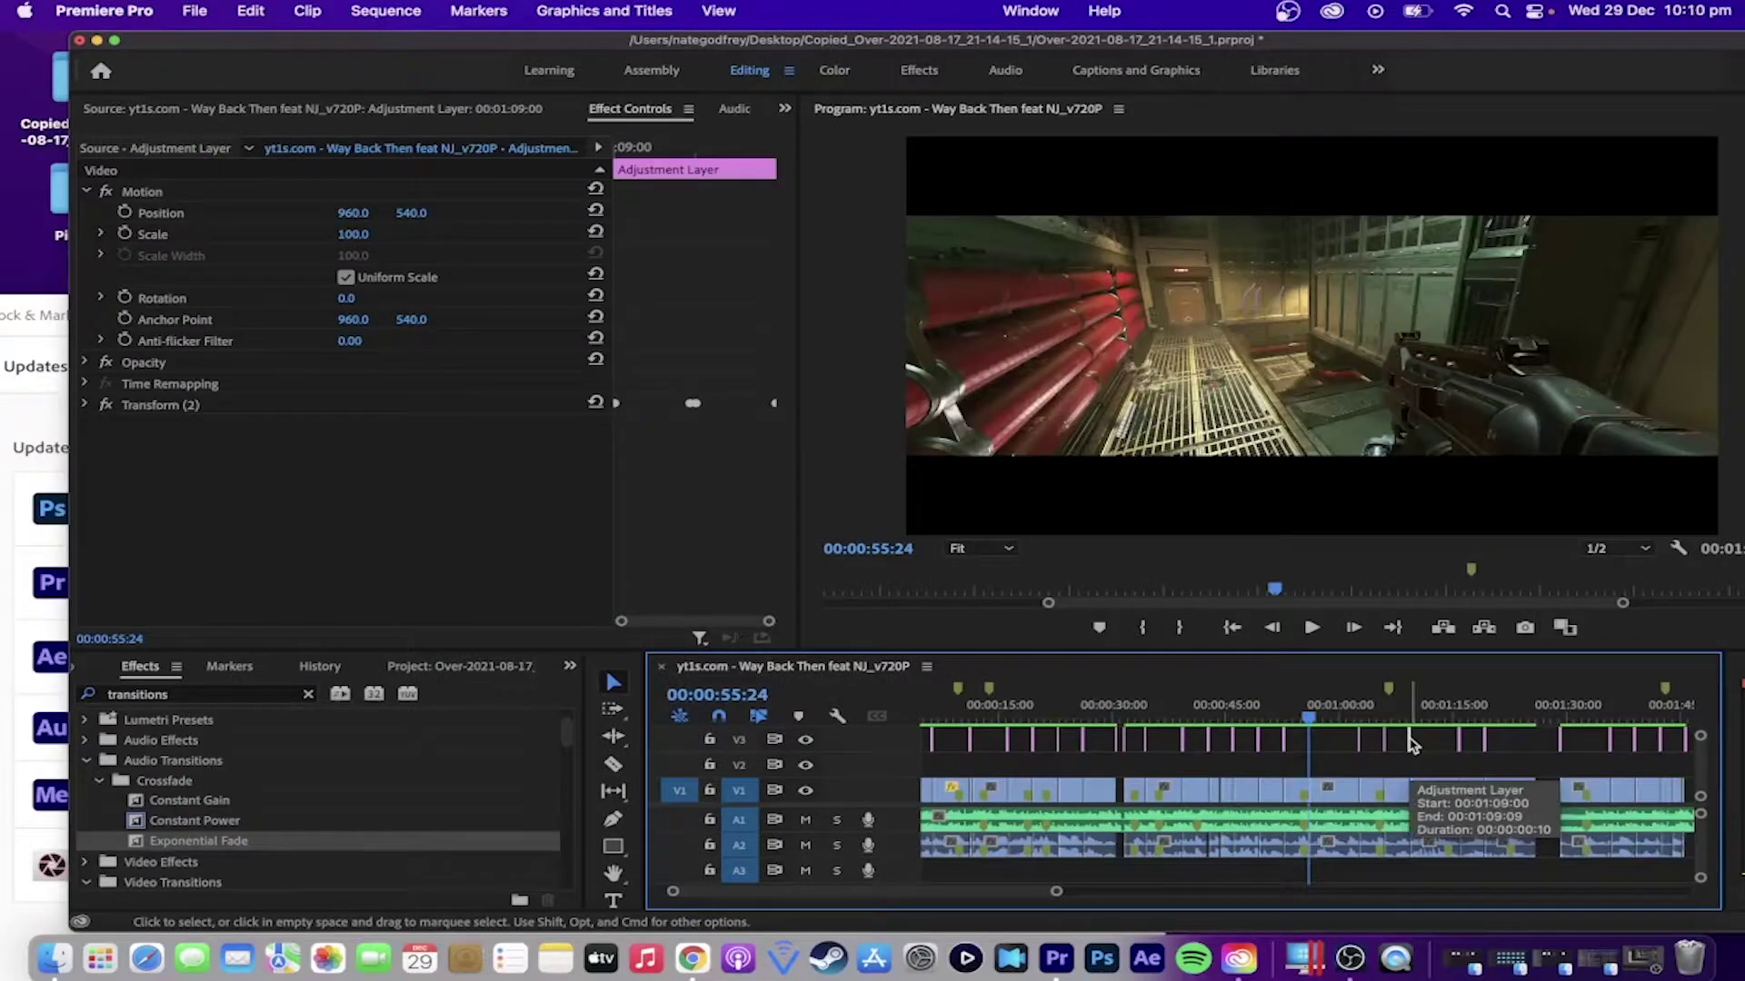
Step: Move the short V3 adjustment layer earlier so it starts at 00:00:55:20, just before the cut
drag(1411, 743, 1325, 747)
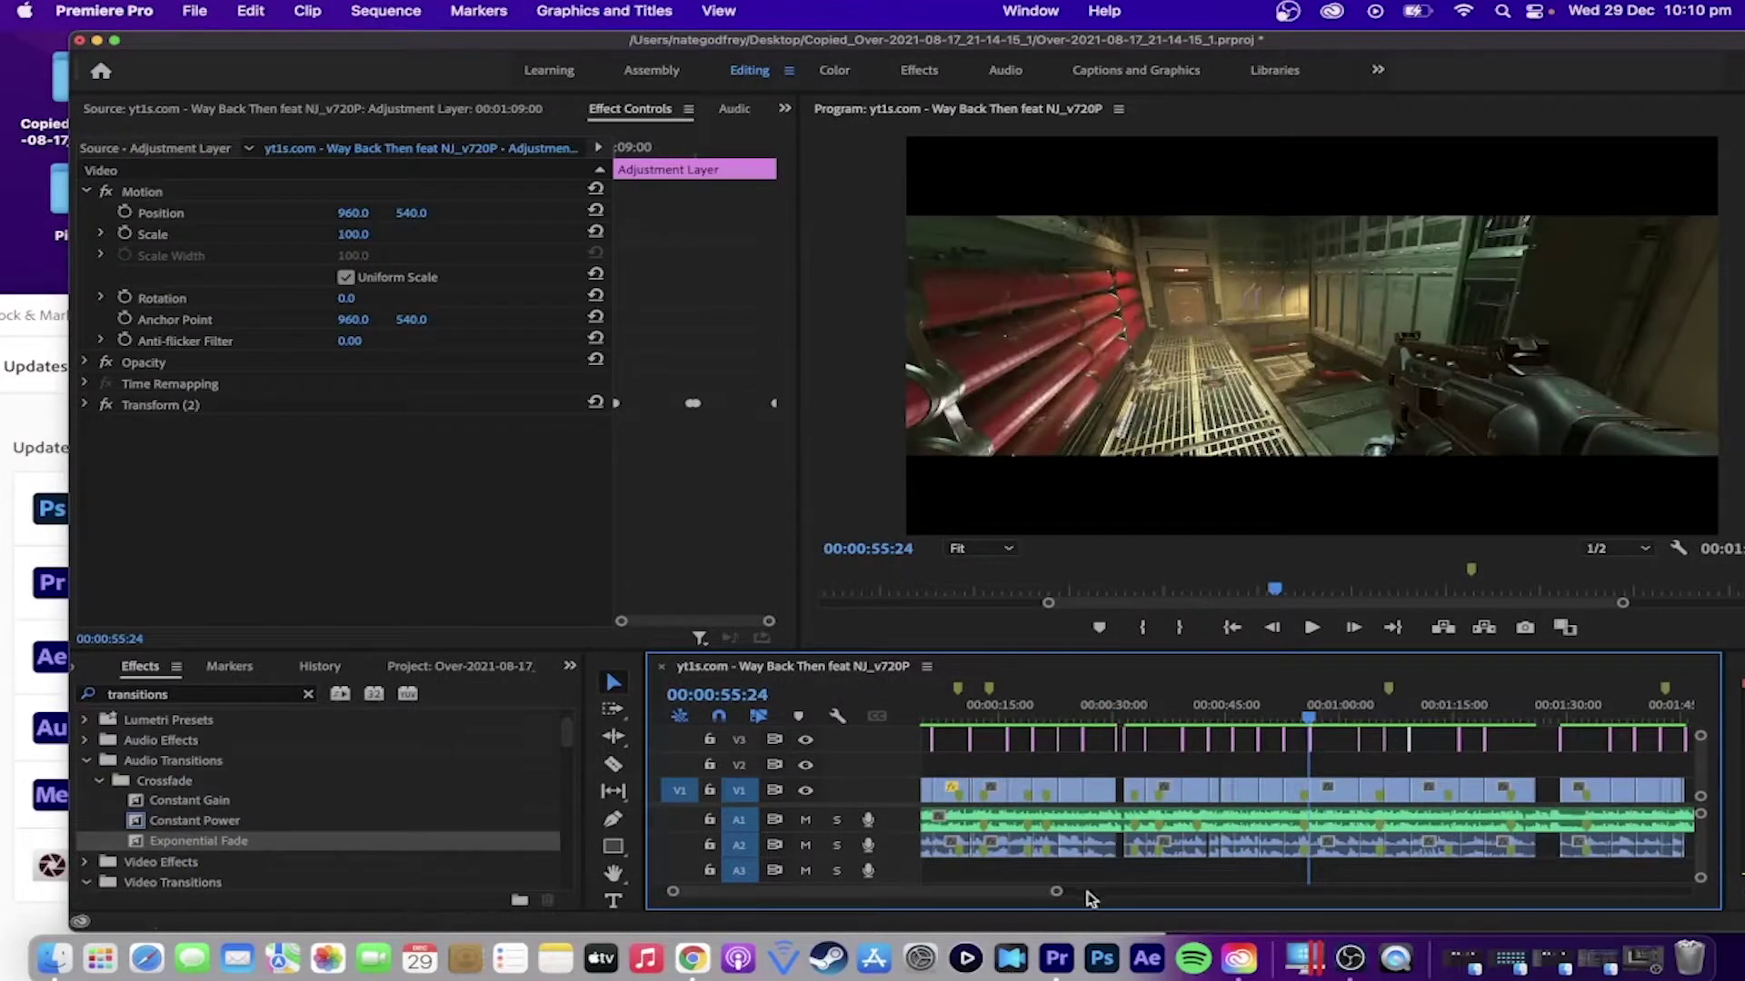
drag(1054, 892, 904, 892)
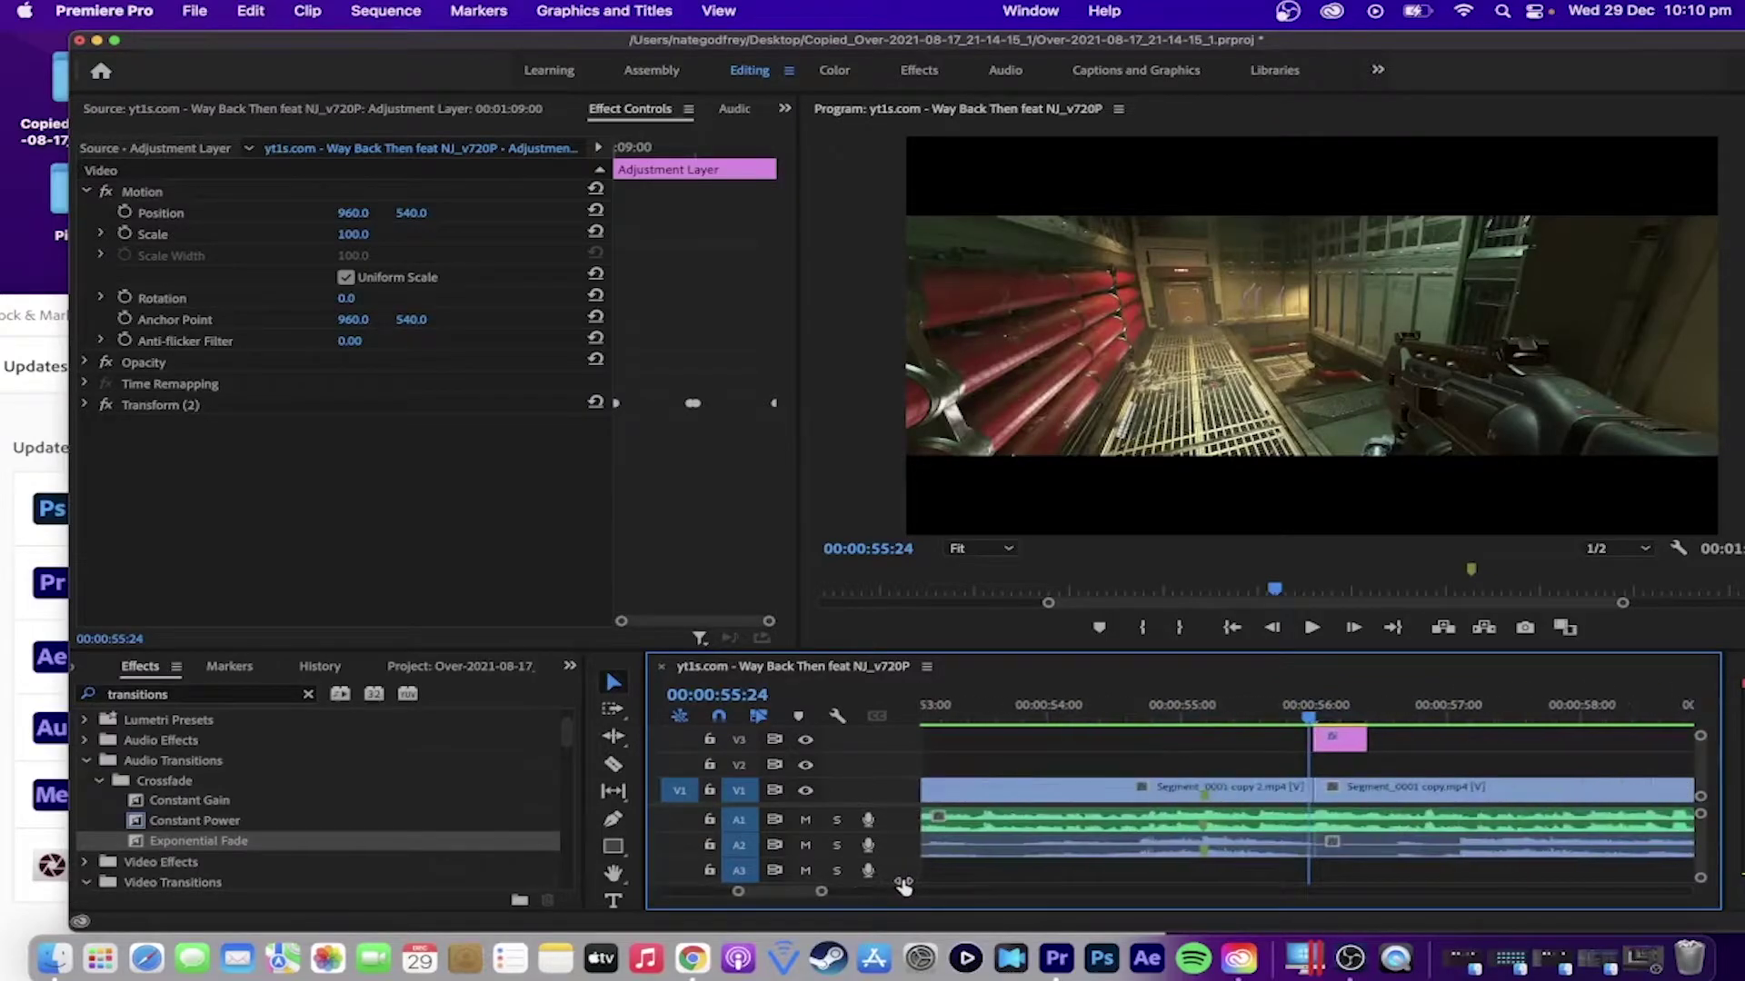
key(Right)
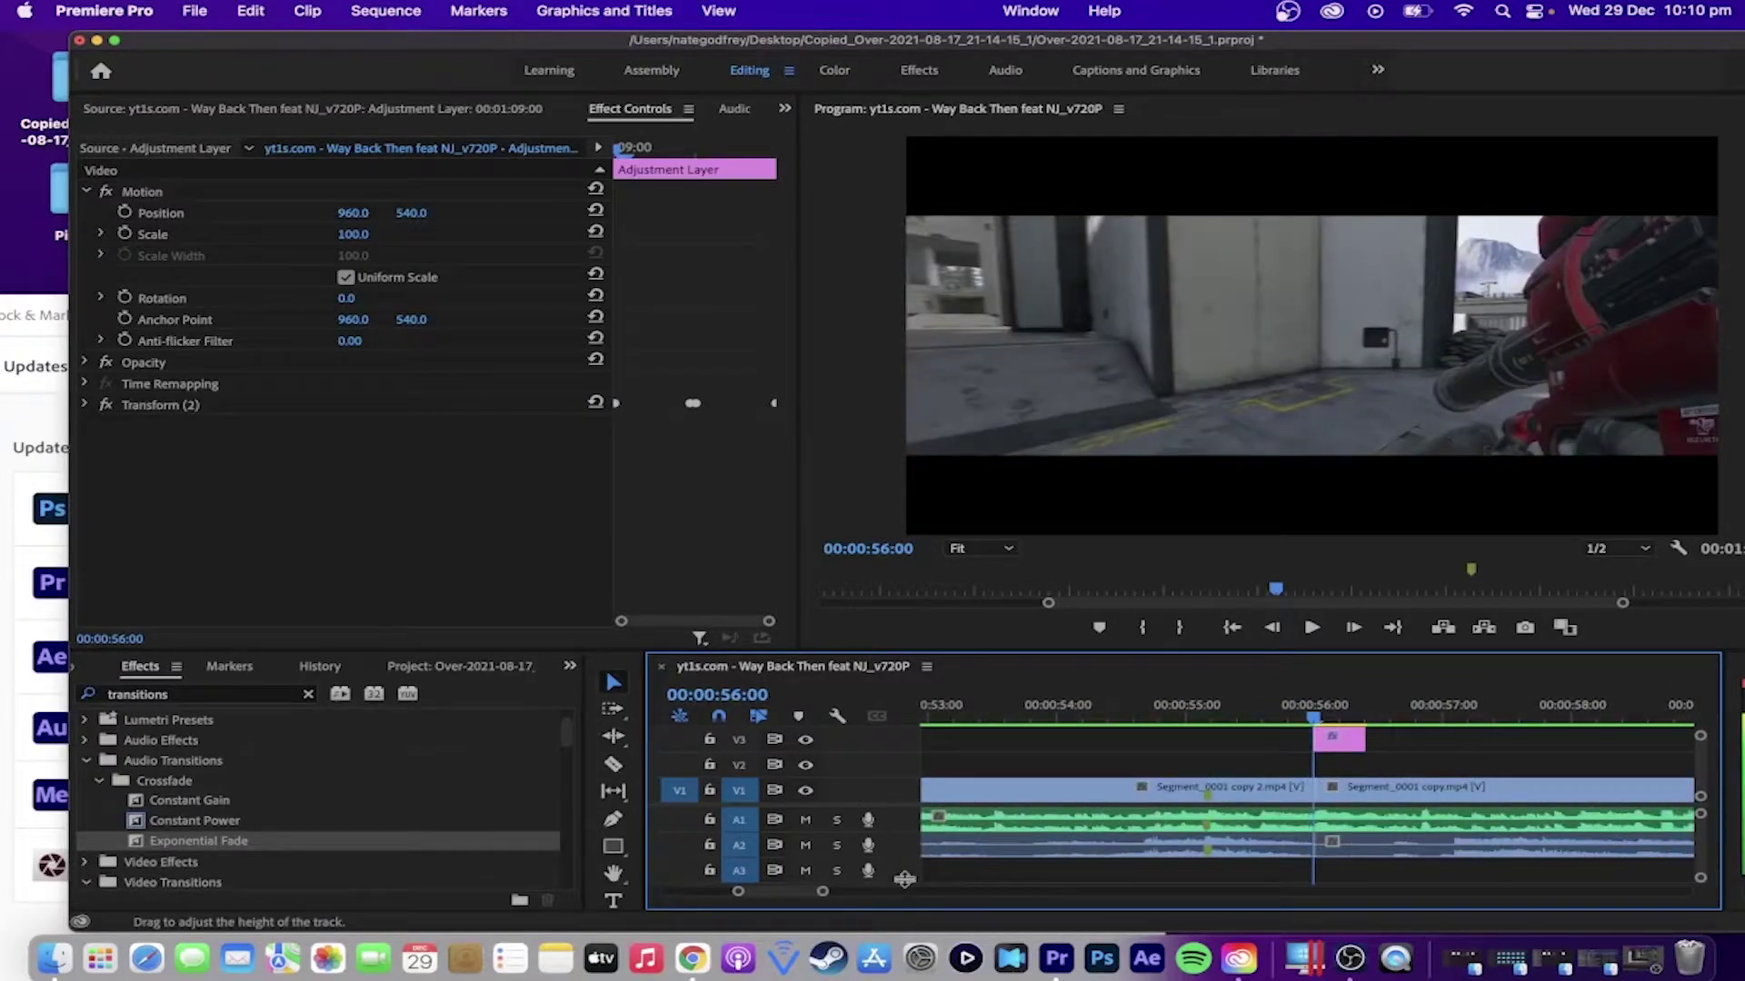
key(Left)
key(Left)
key(Left)
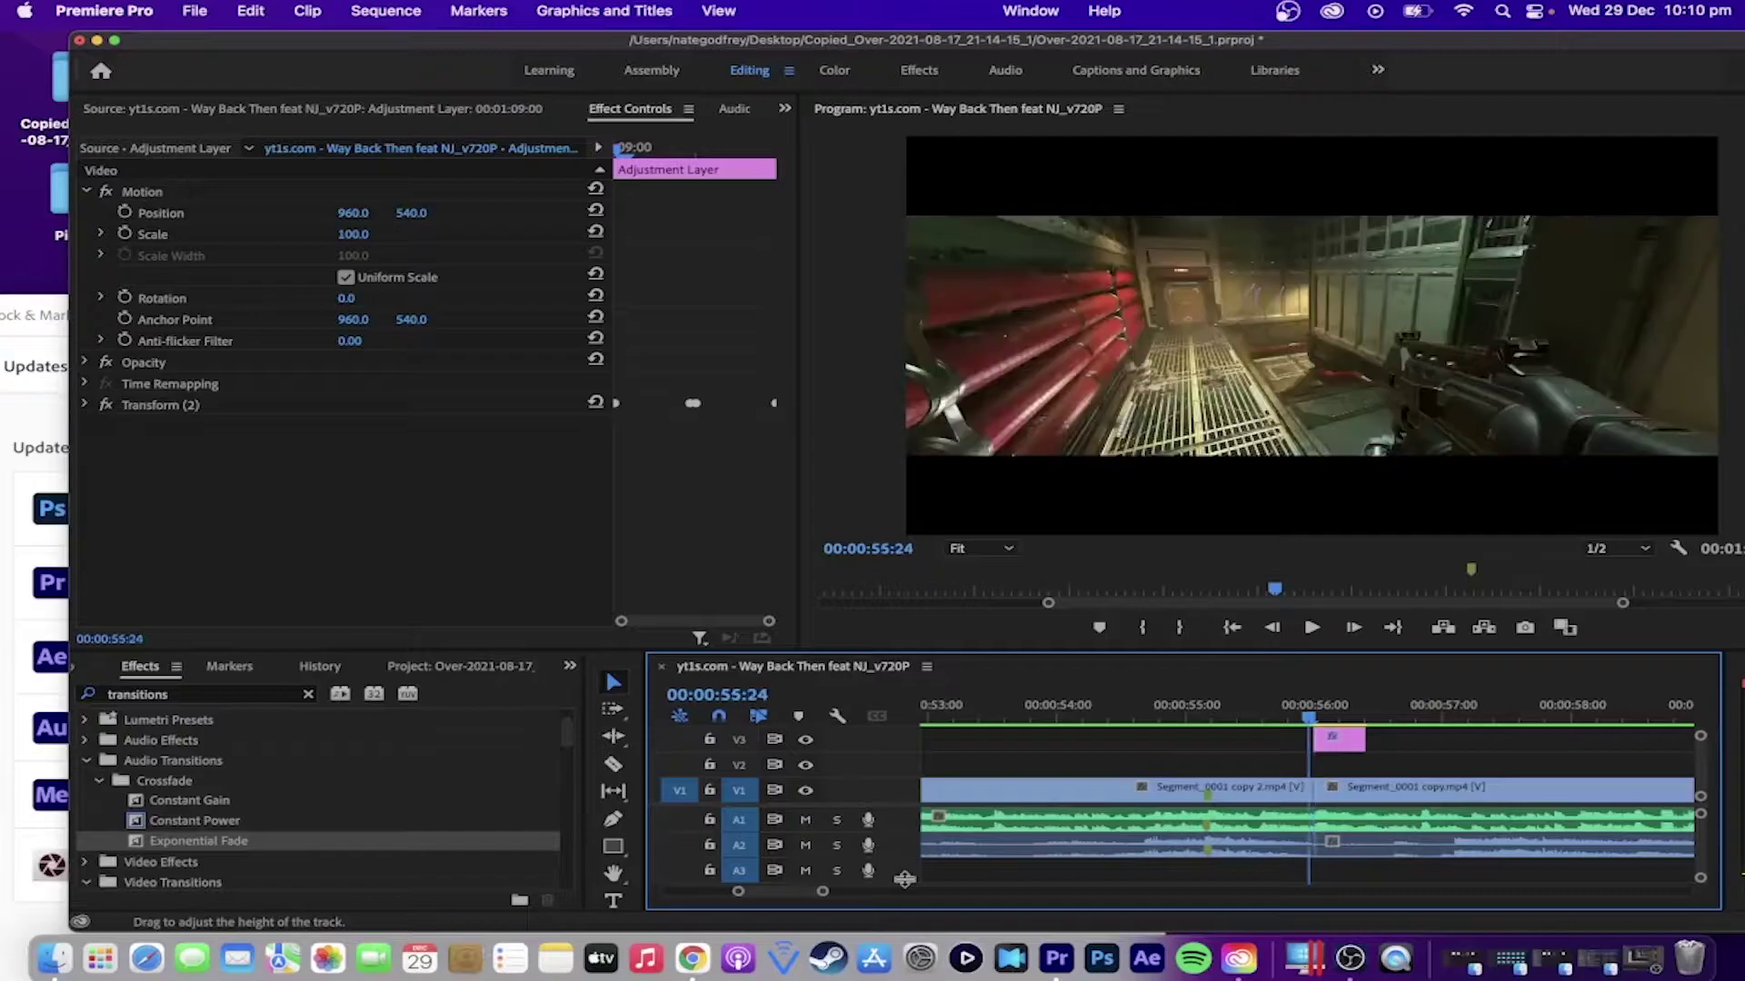
key(Left)
key(Left)
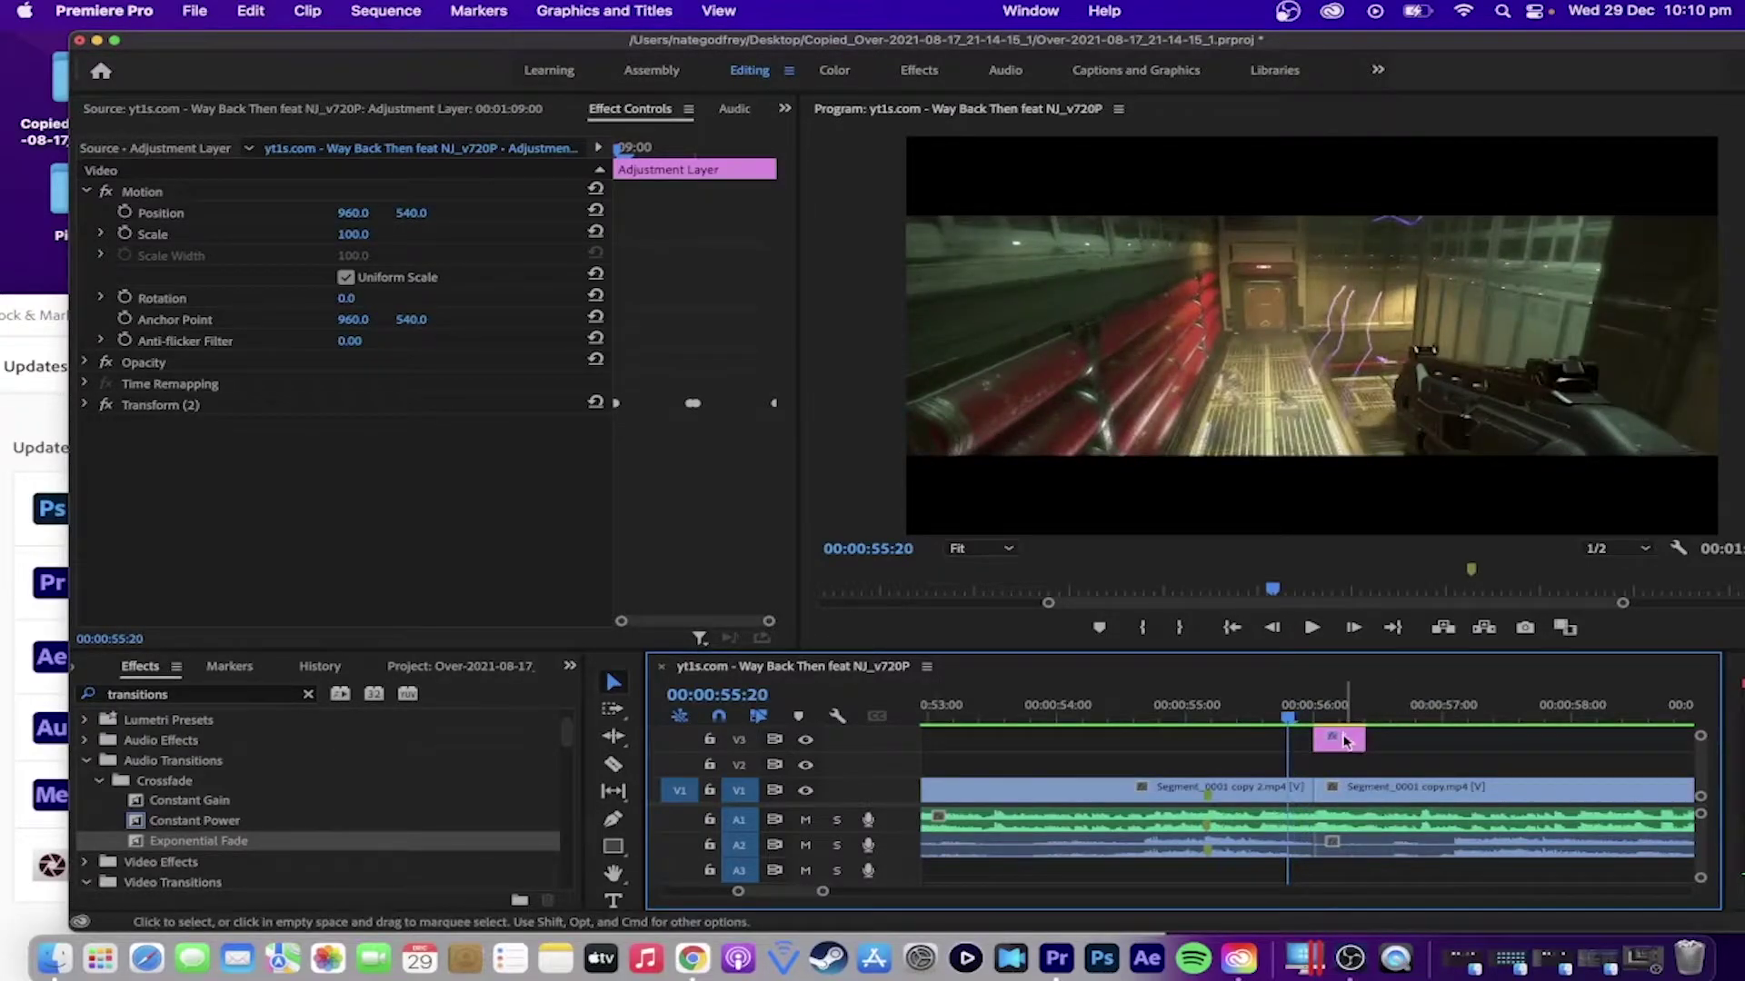
drag(1346, 738, 1326, 739)
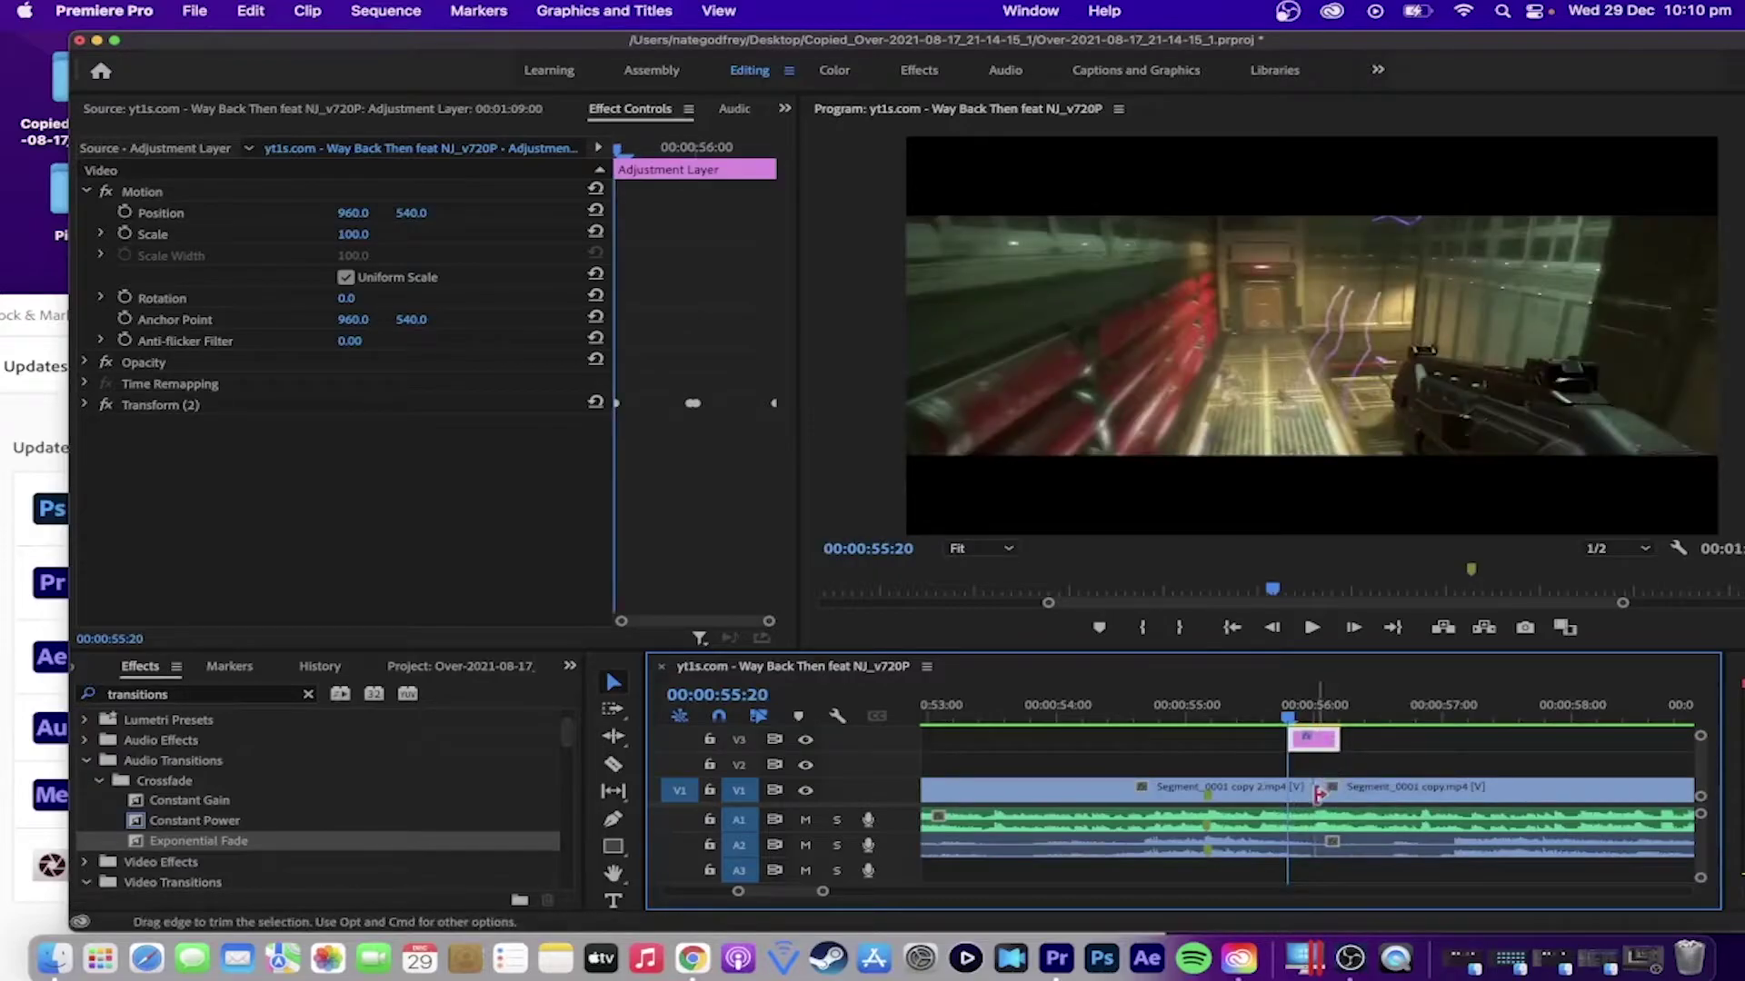
Step: Play the transition from just before 55:20 to preview it and more of the montage
key(Left)
key(Left)
key(Left)
key(Left)
key(Left)
key(Left)
key(Left)
key(Left)
key(Left)
click(1312, 628)
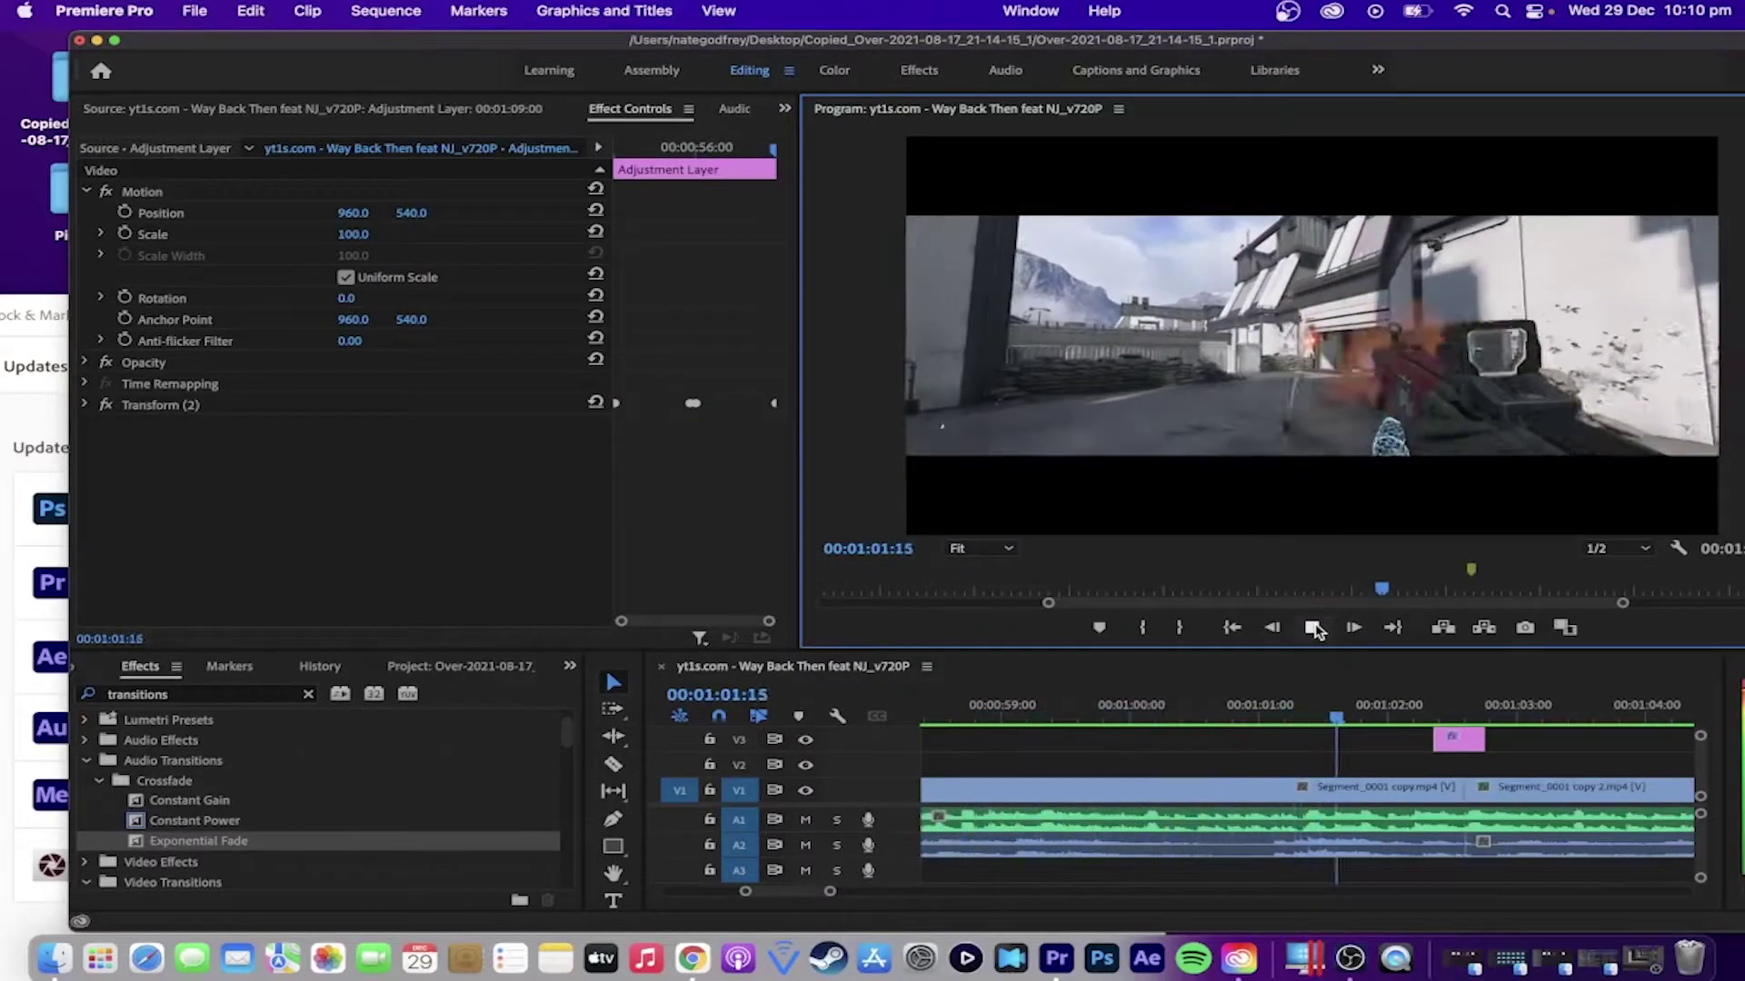
click(1313, 628)
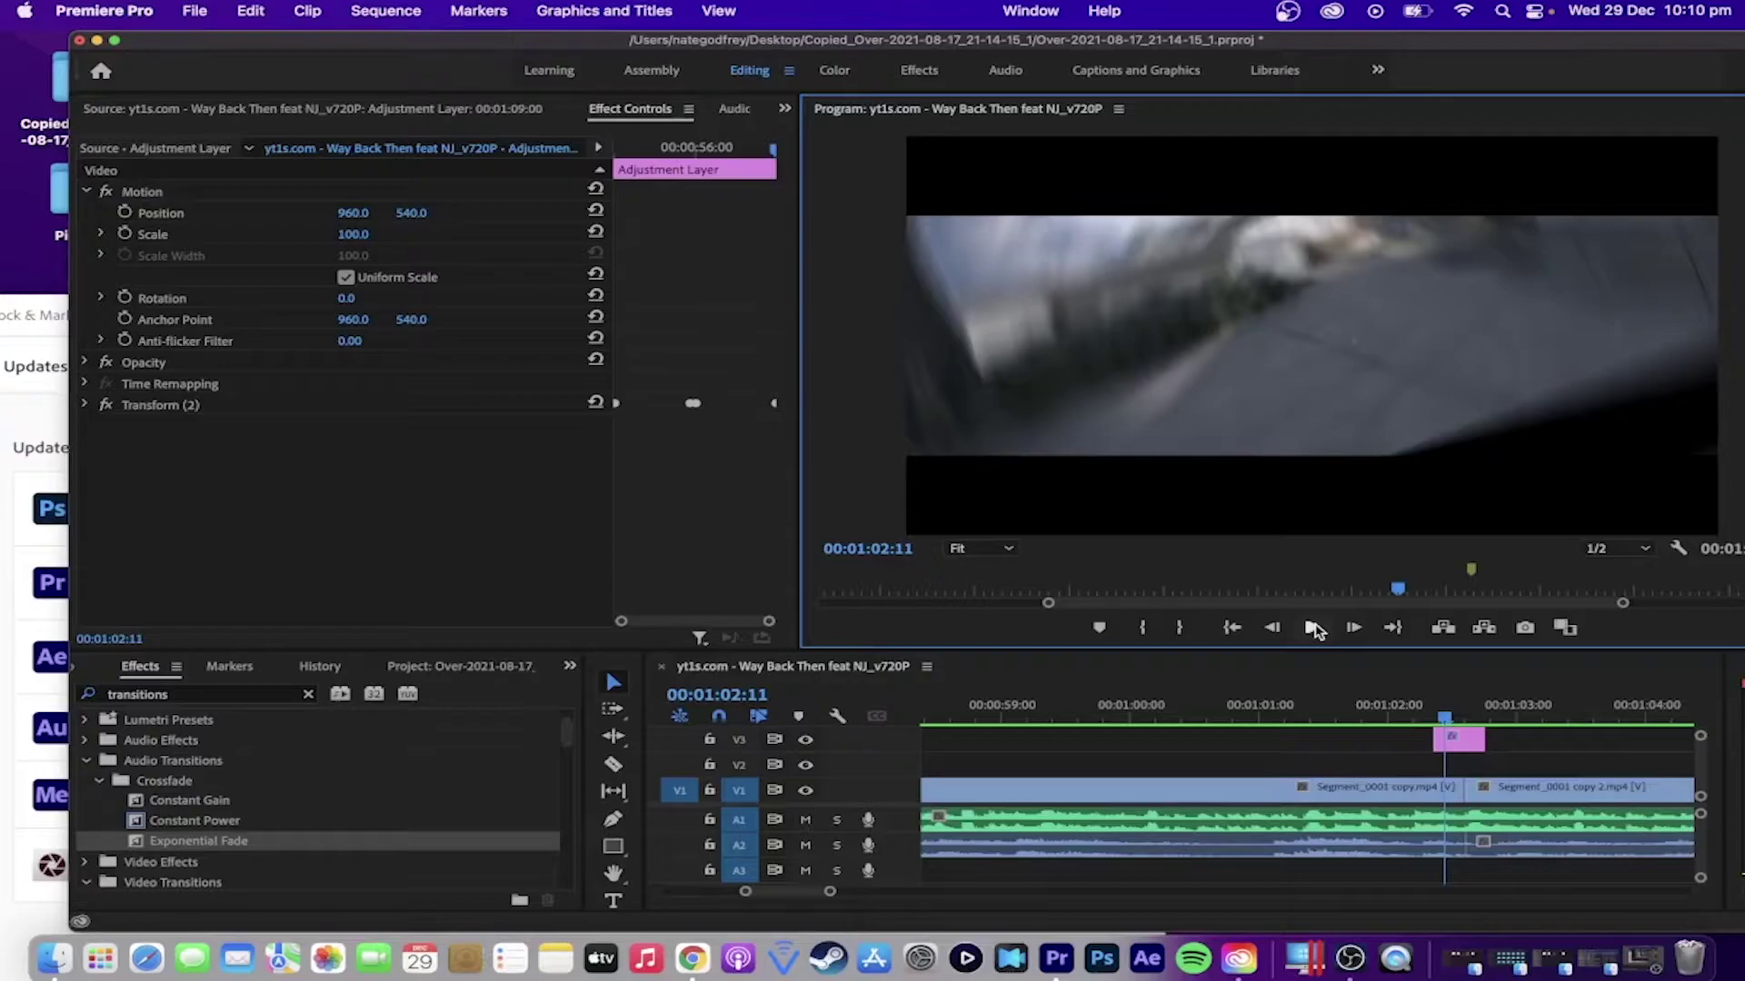
click(1313, 629)
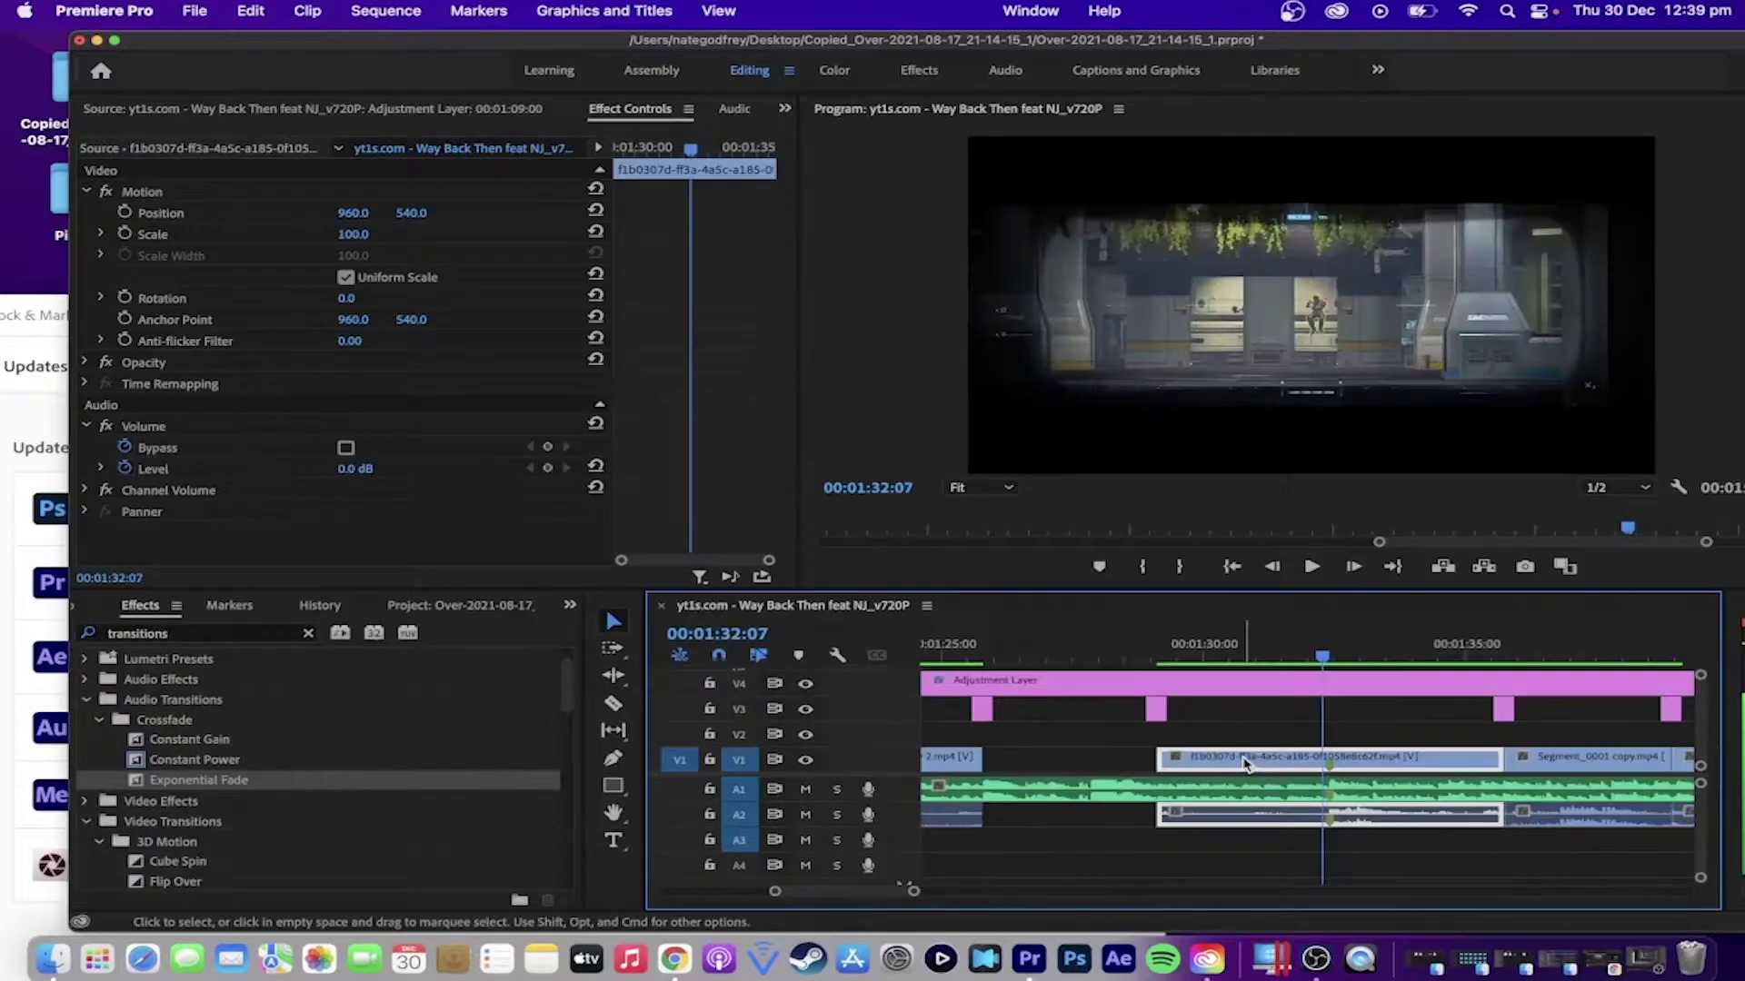
Step: Step frame by frame to the kill at 00:01:32:10 and zoom the timeline in around it
key(Right)
key(Right)
key(Right)
key(Right)
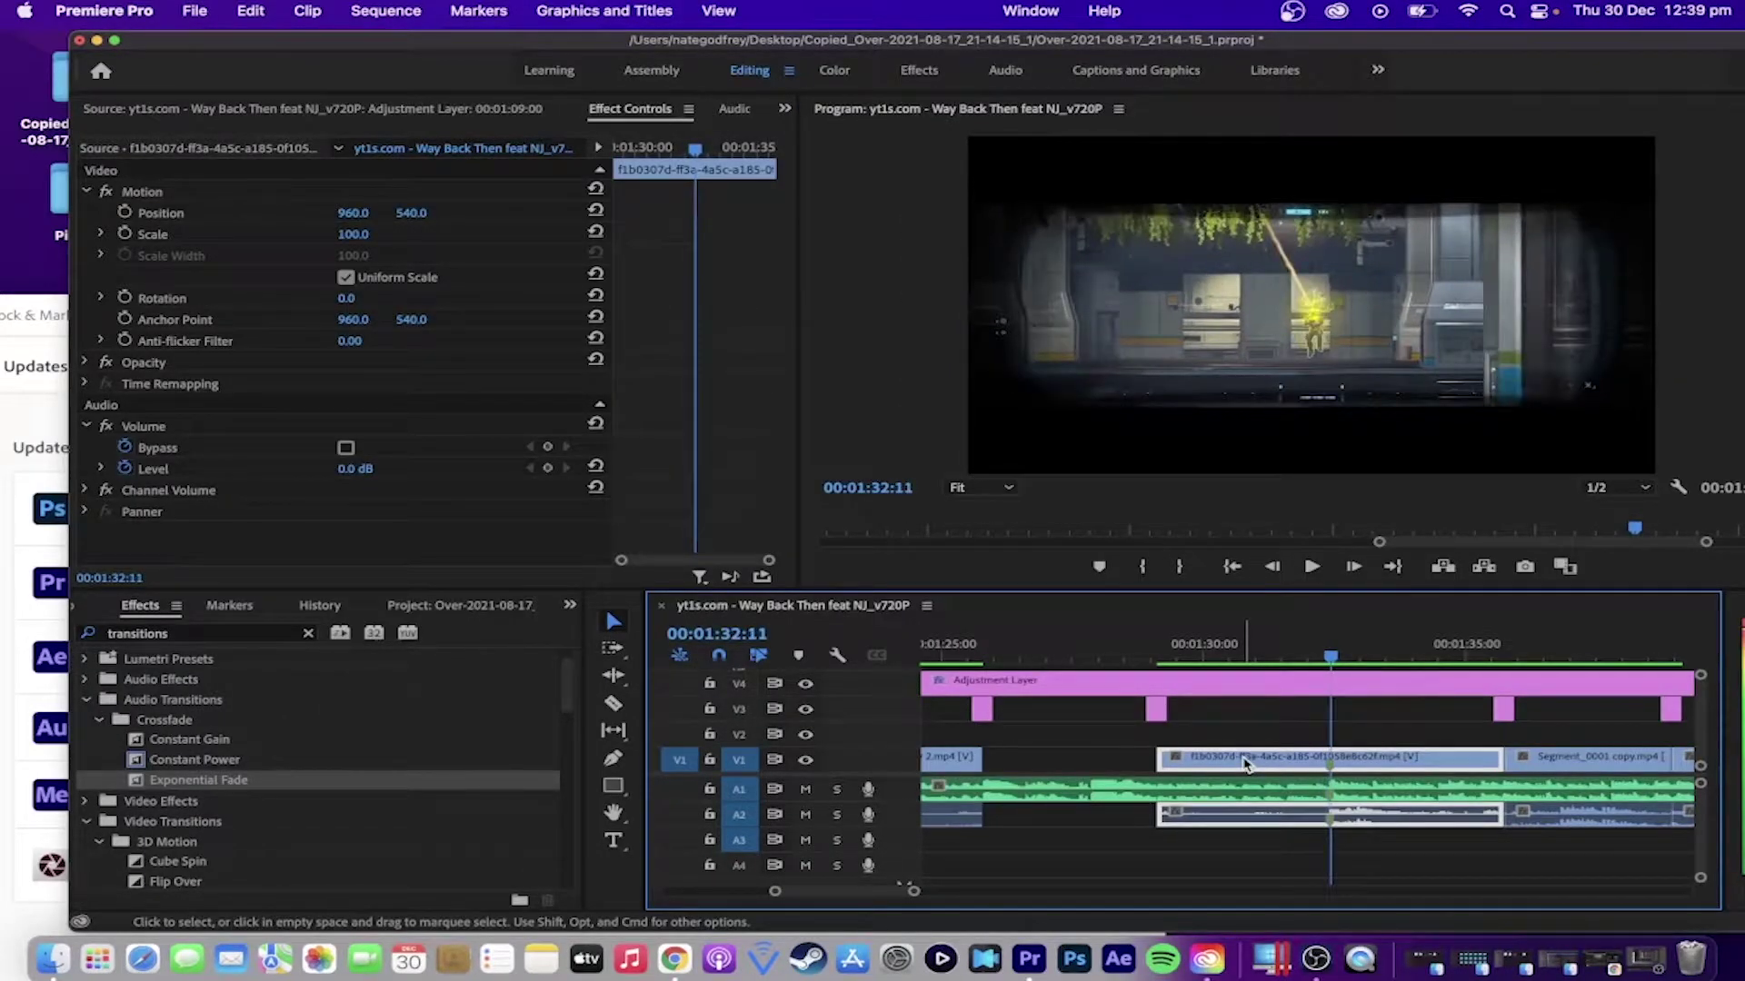
key(Left)
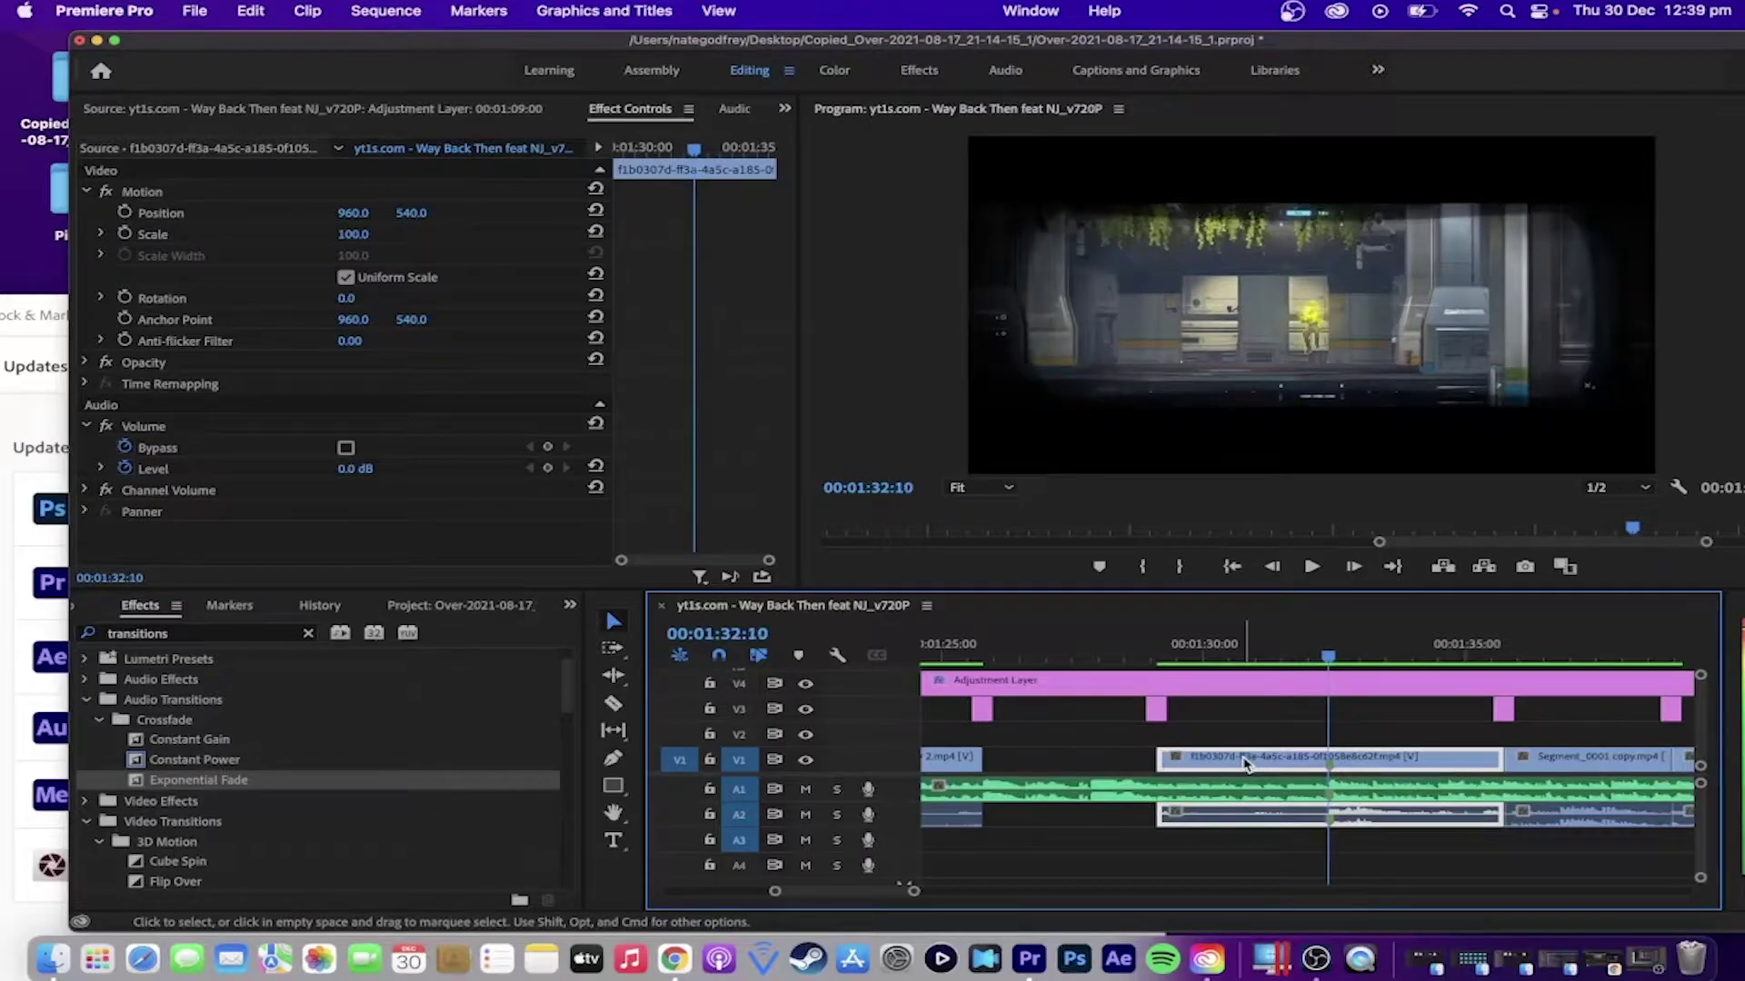
key(Right)
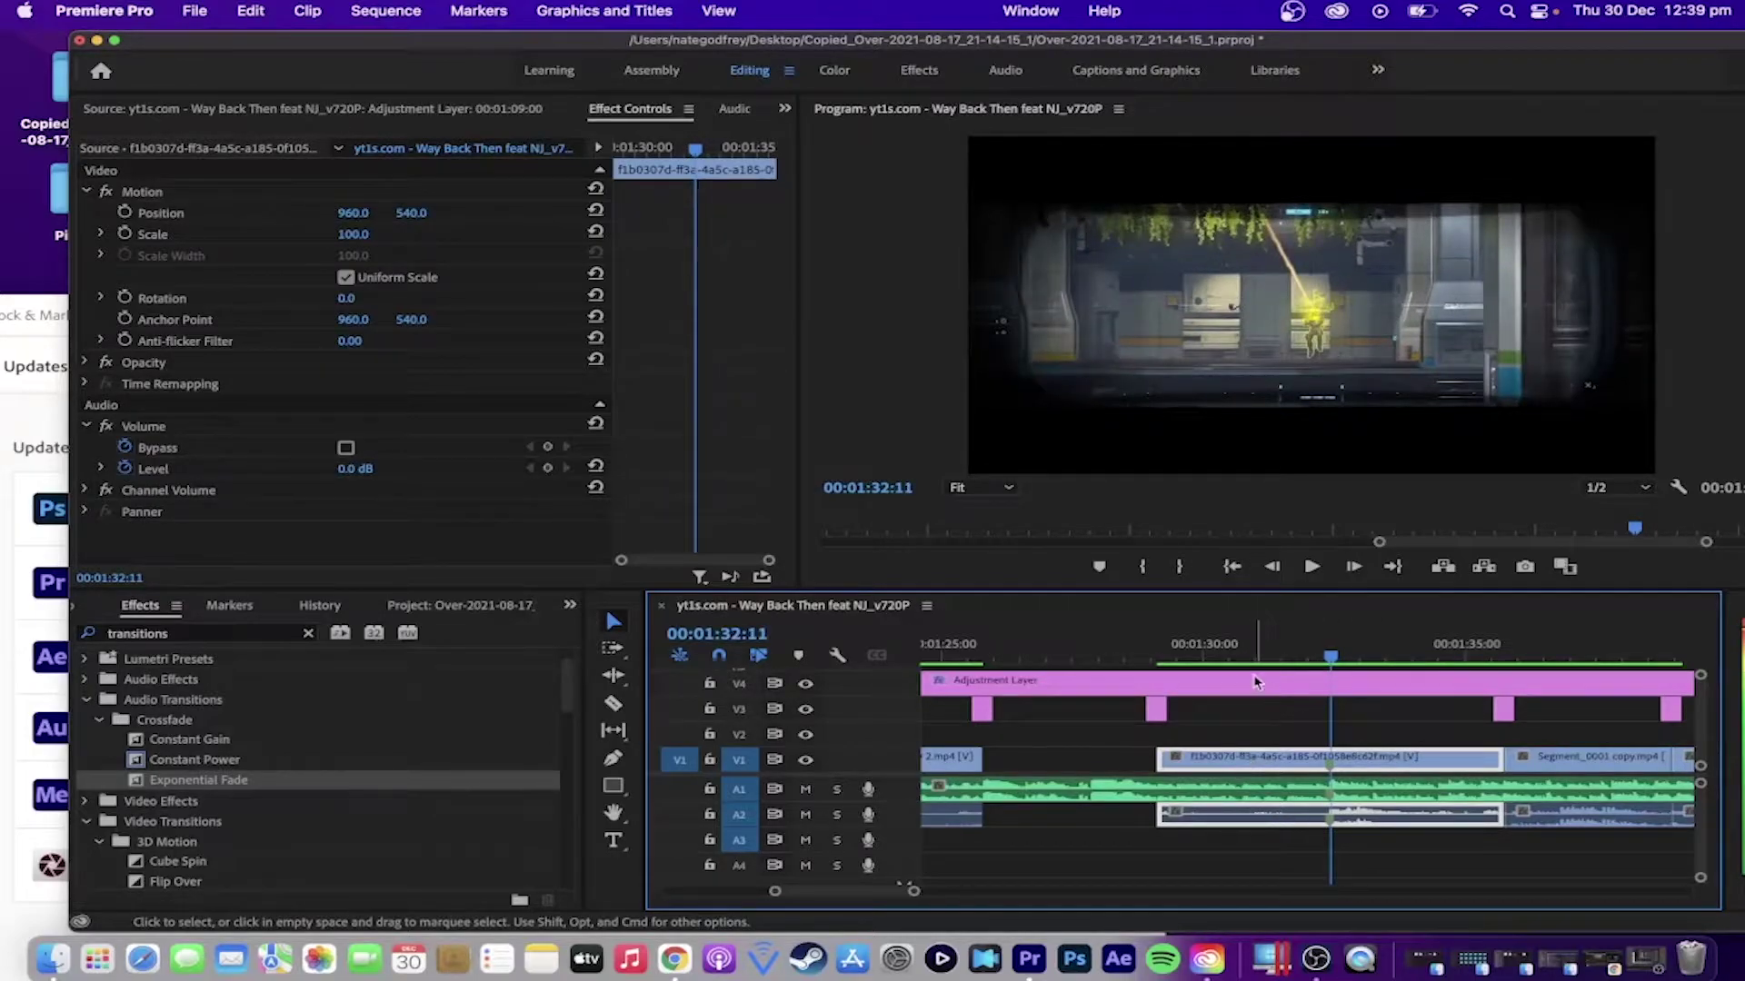
key(Left)
key(equal)
key(equal)
key(equal)
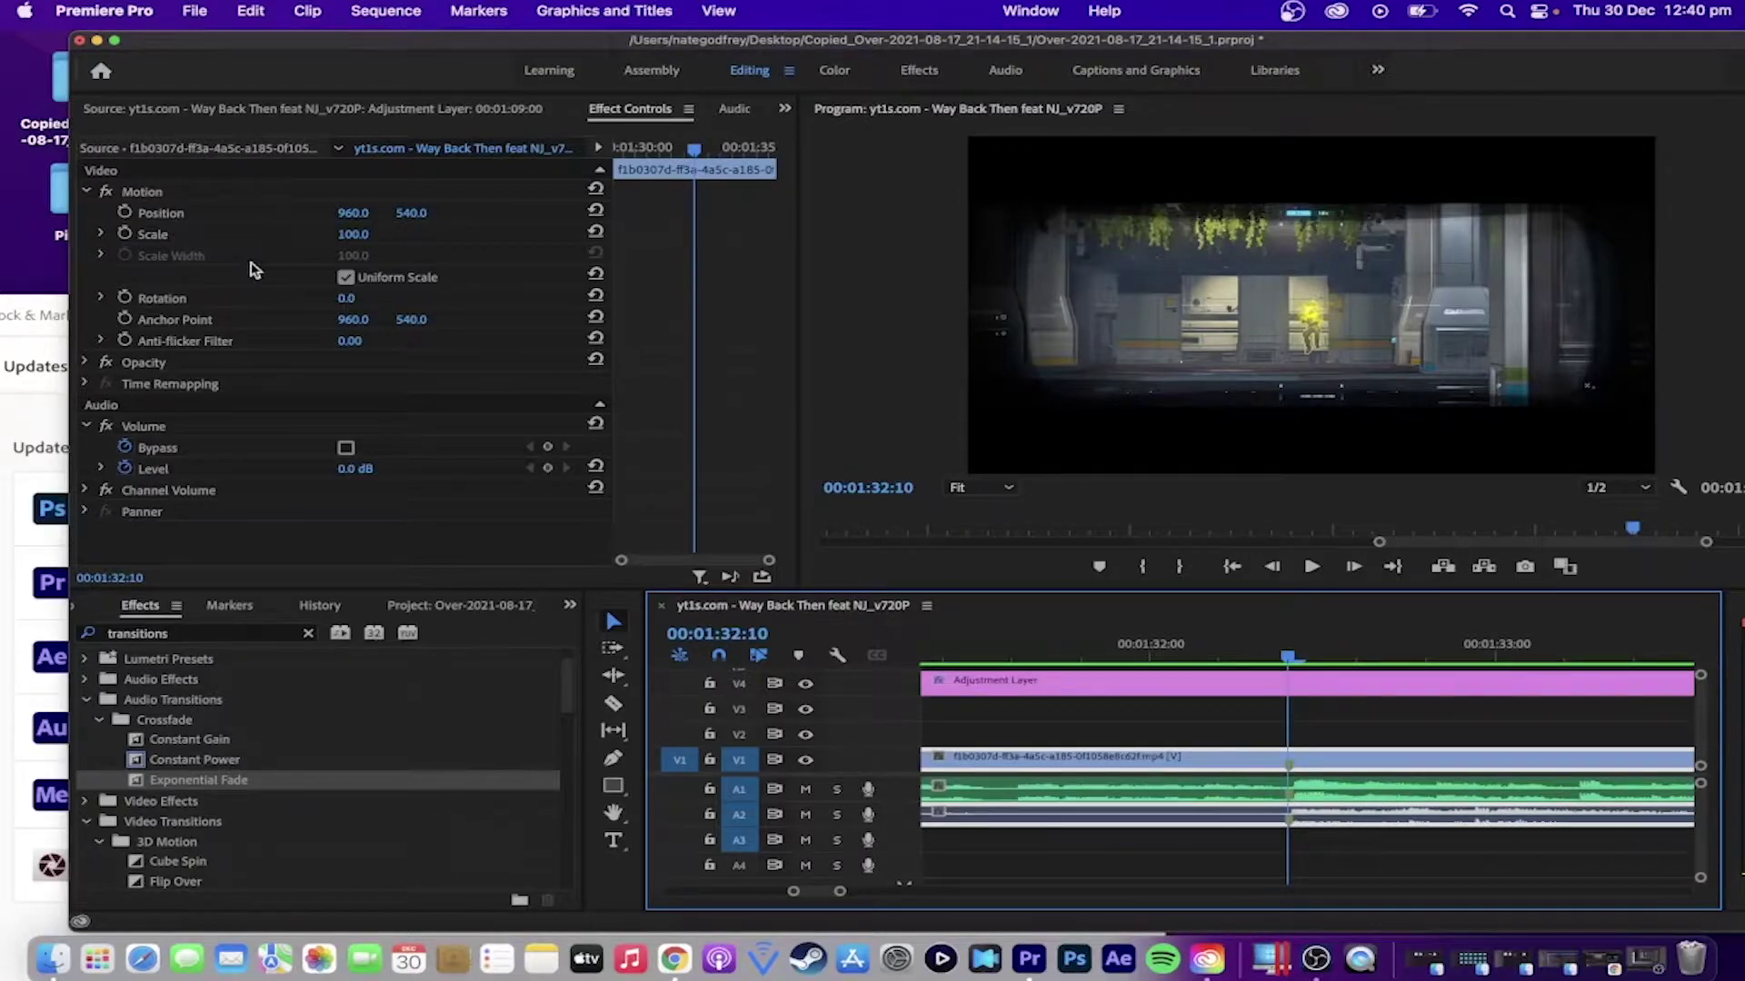
Step: Keyframe Scale at 00:01:32:09, then set Scale to 160 on the kill frame 00:01:32:10
key(Left)
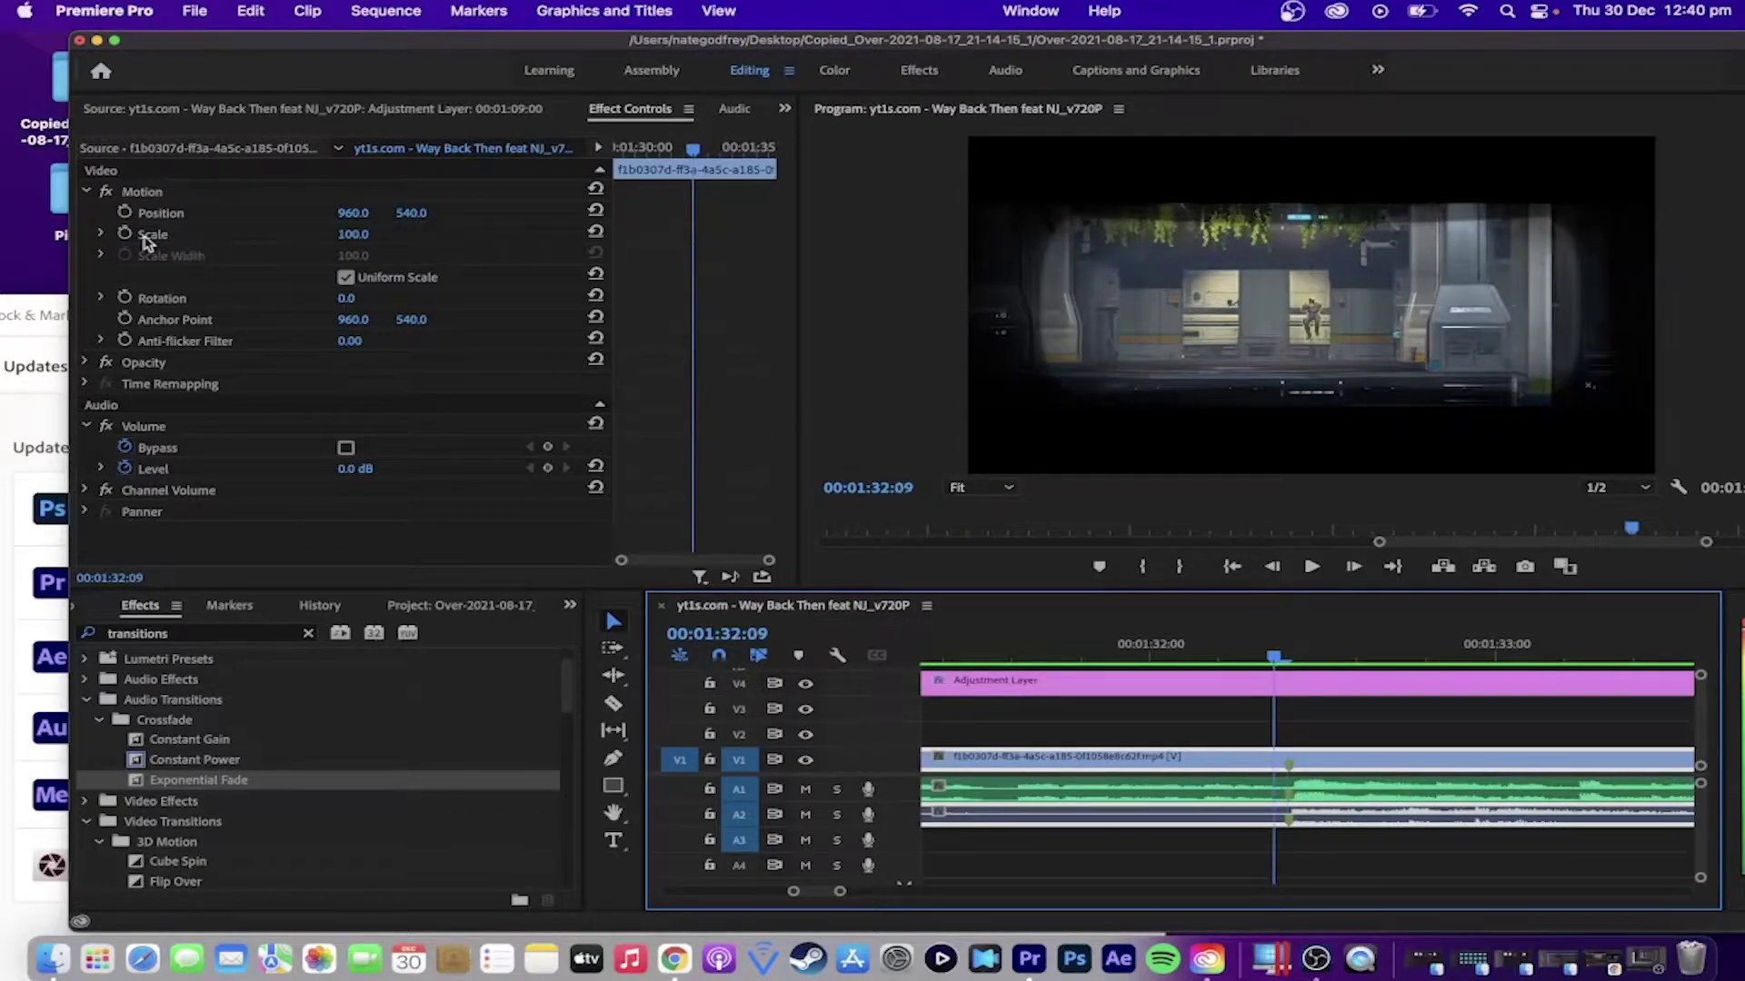
click(125, 234)
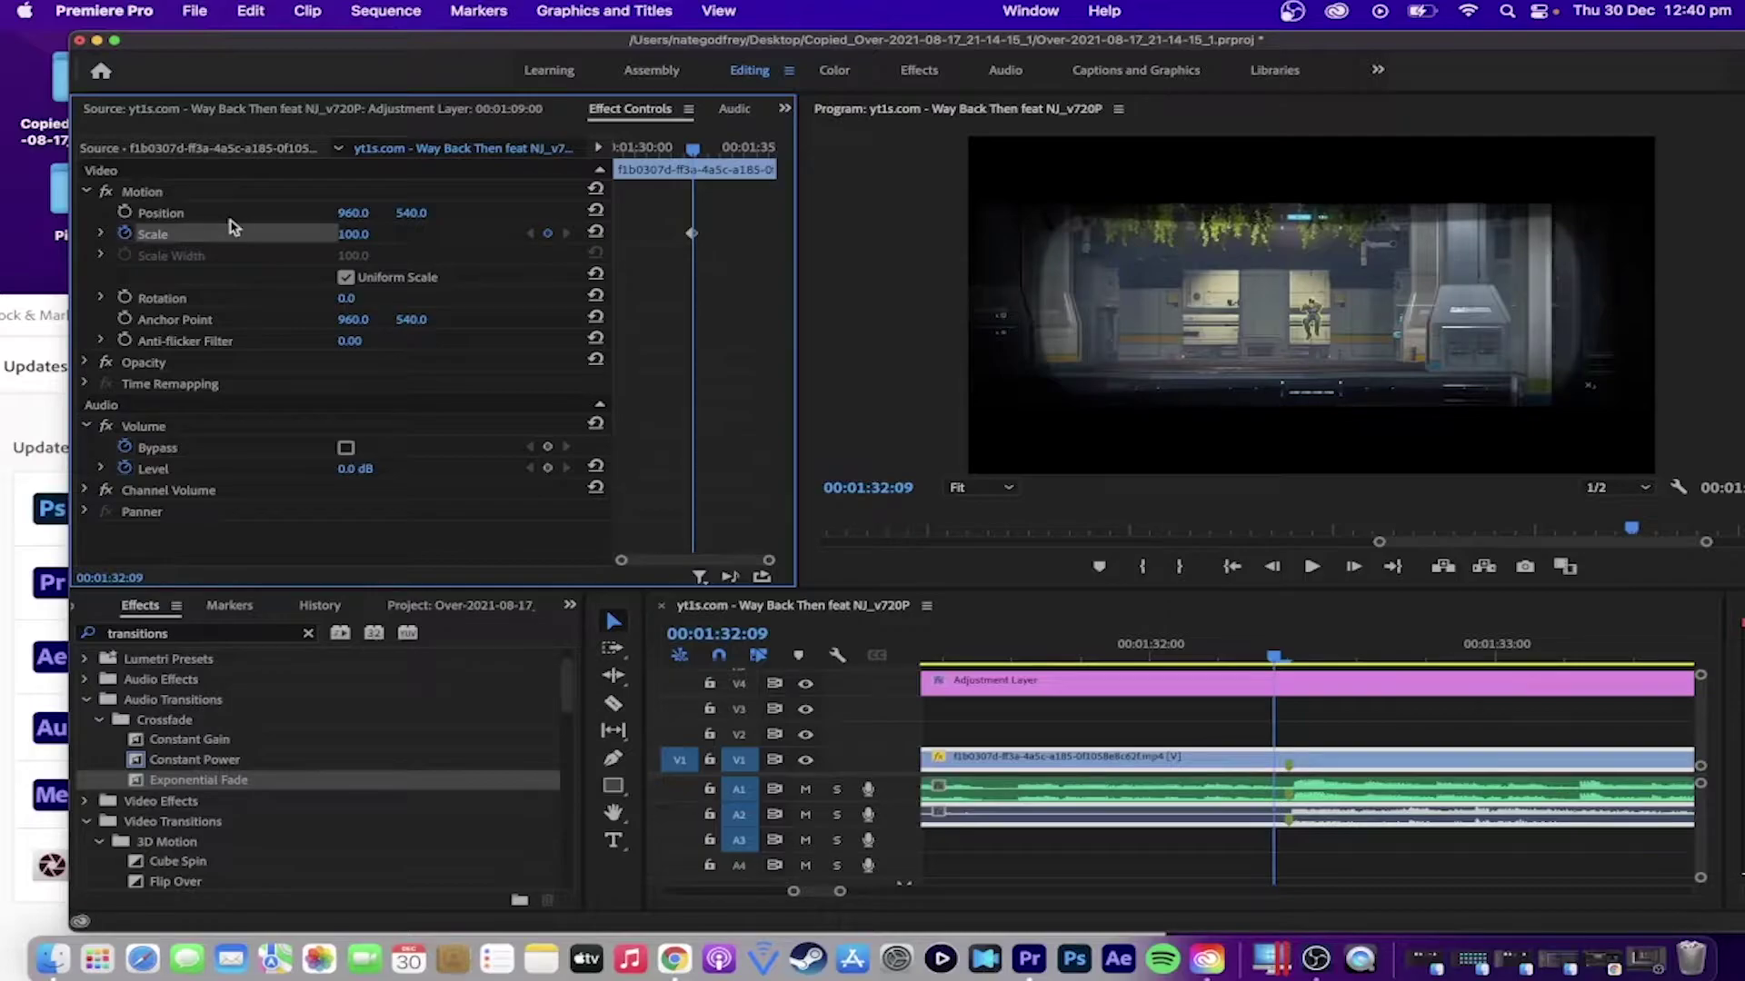
key(Right)
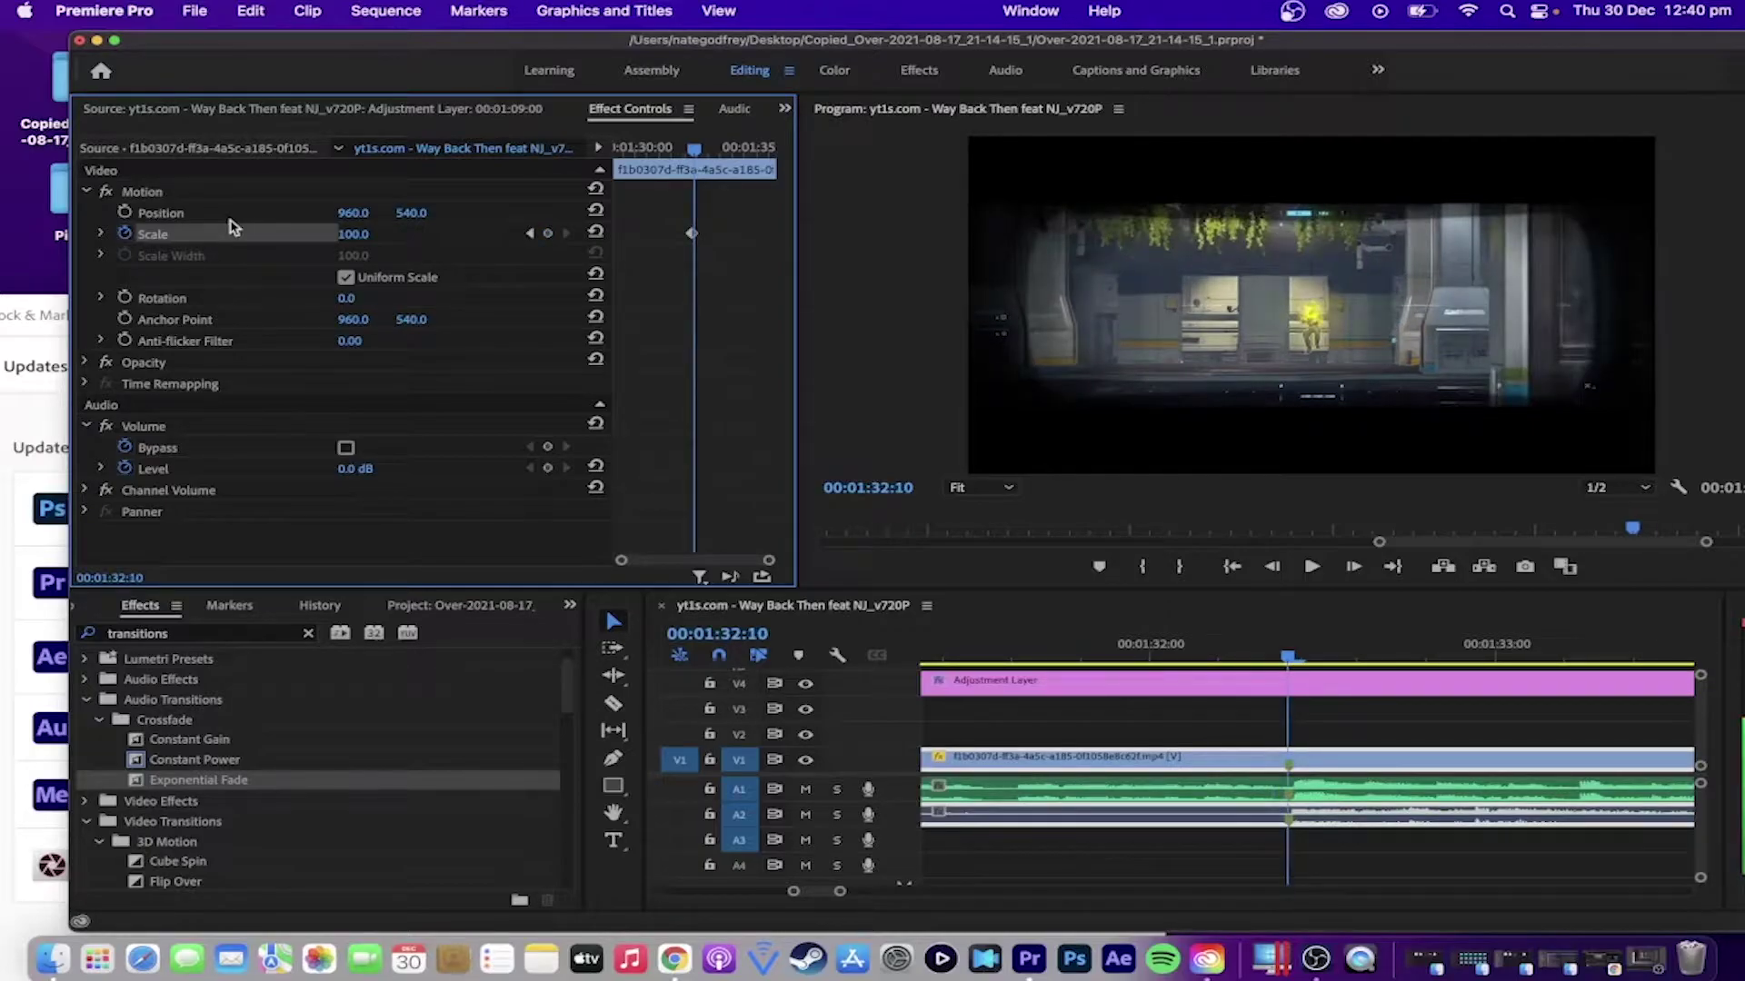
drag(352, 233, 415, 233)
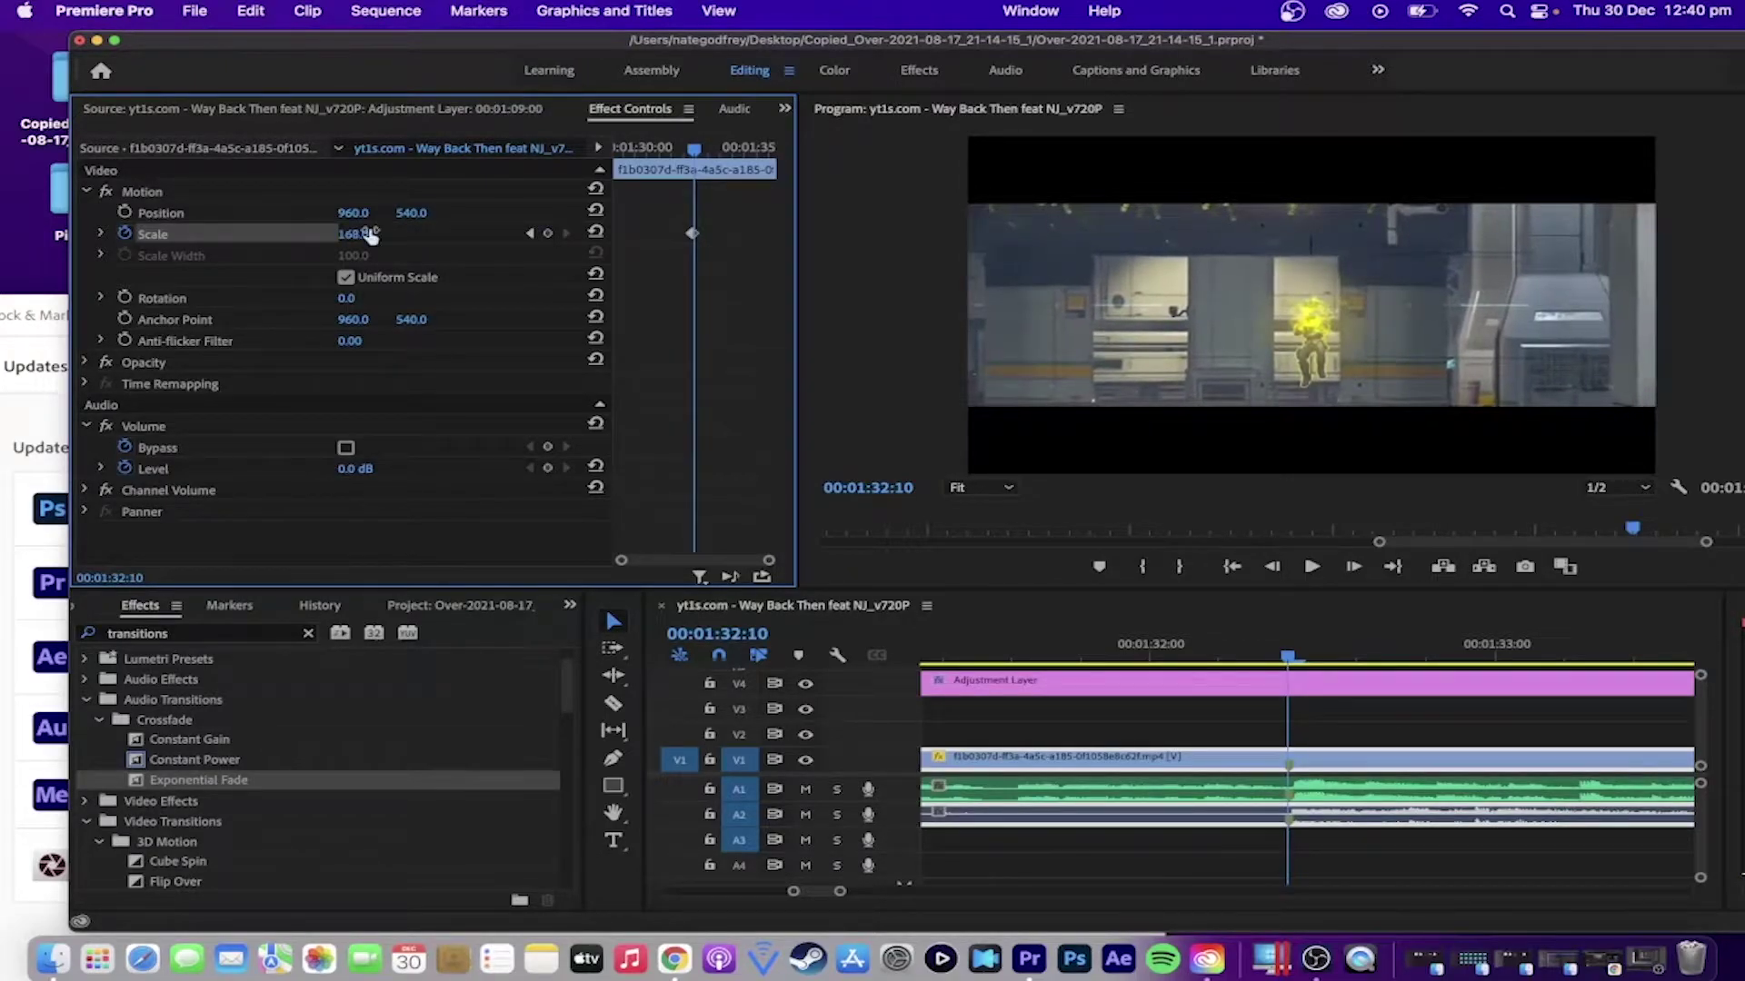
click(370, 234)
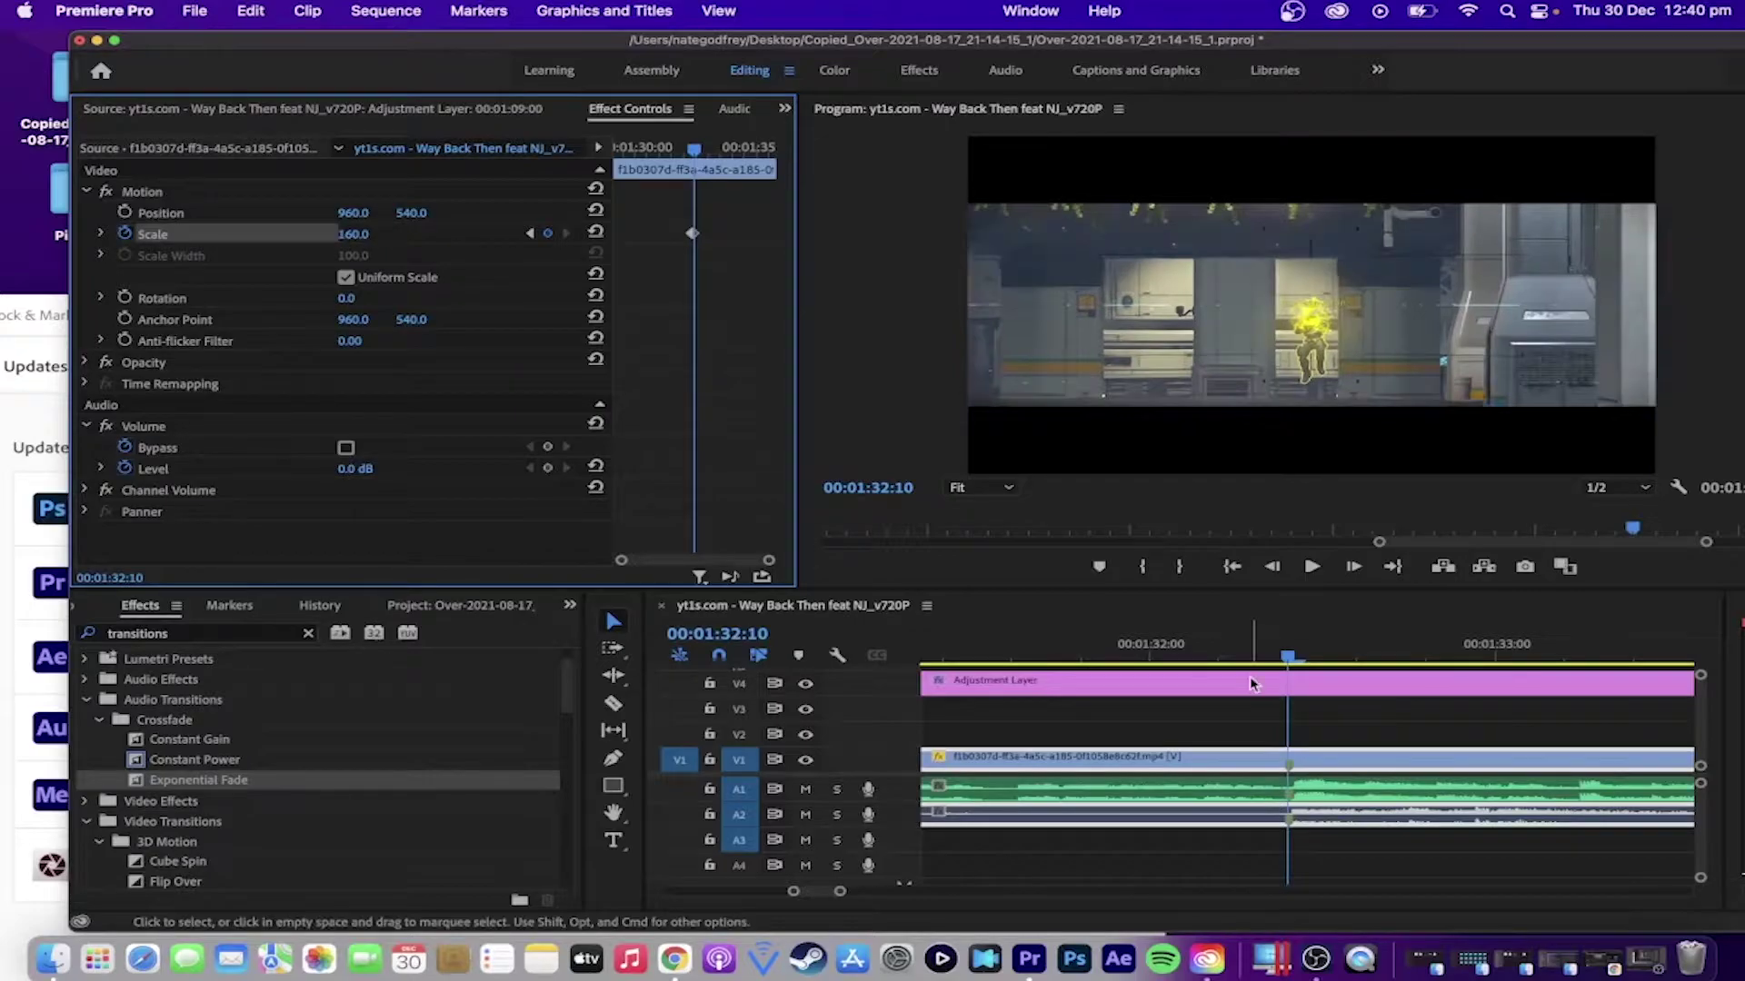
click(1660, 529)
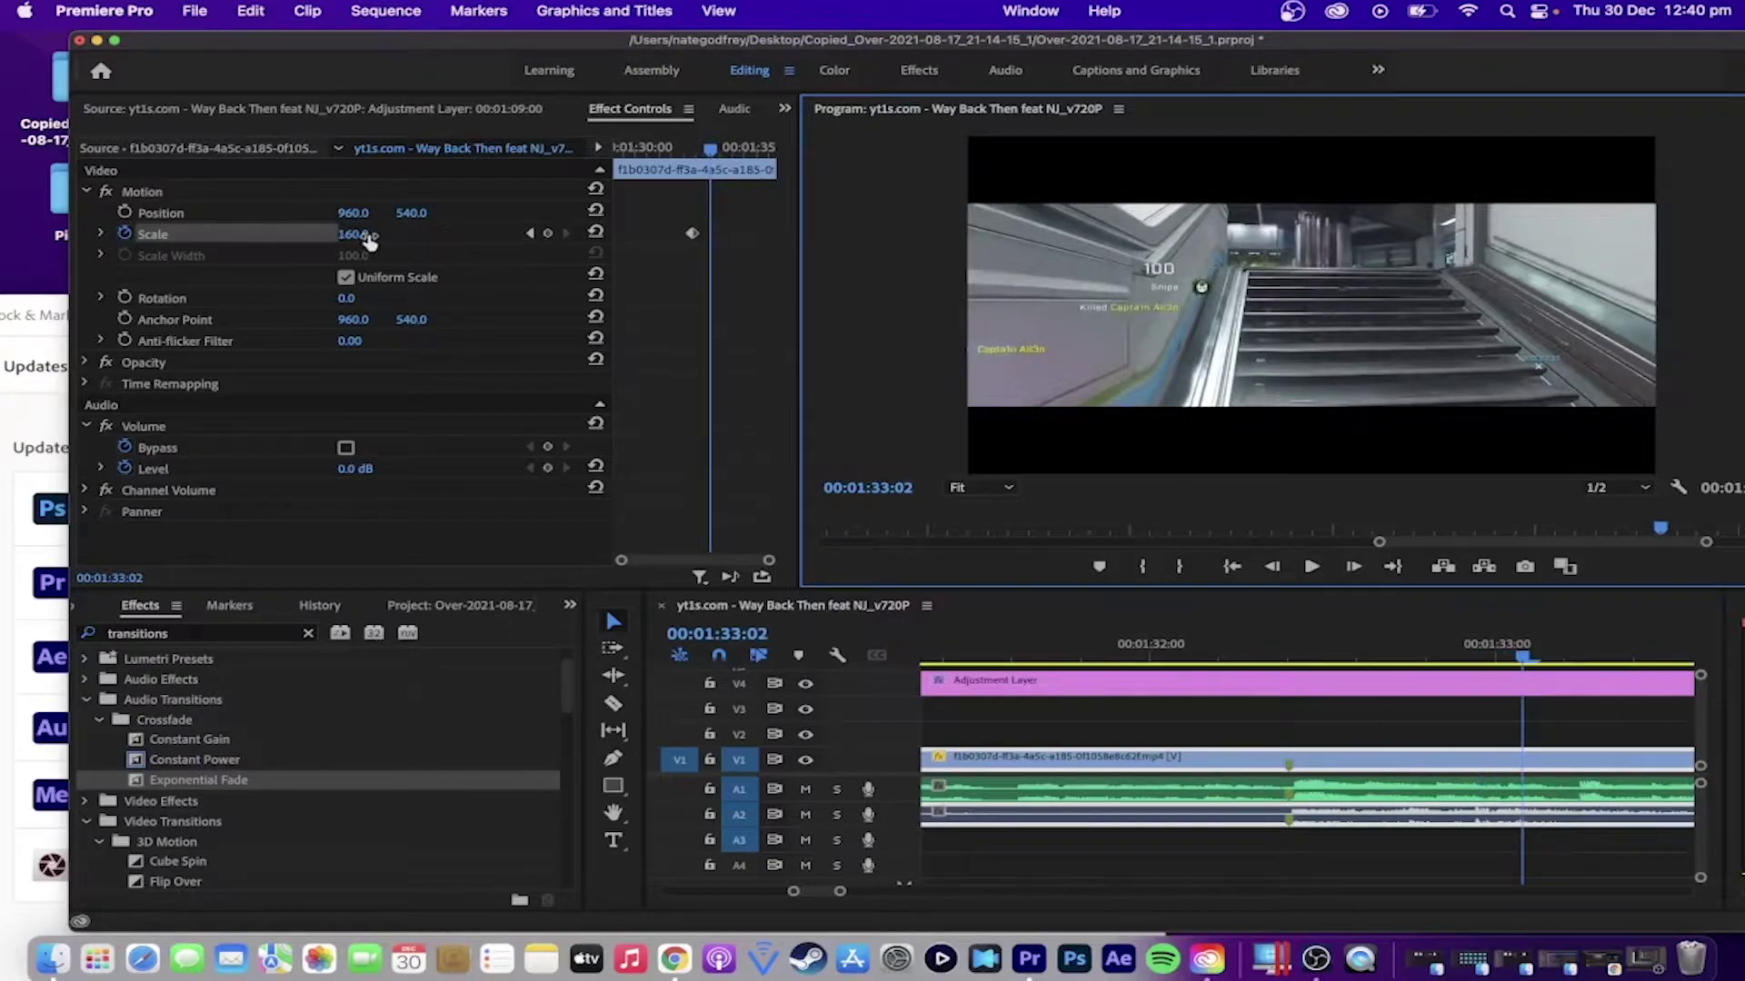
Step: Return Scale to 100 at 00:01:33:02 and play the punch-in zoom
click(370, 232)
key(Return)
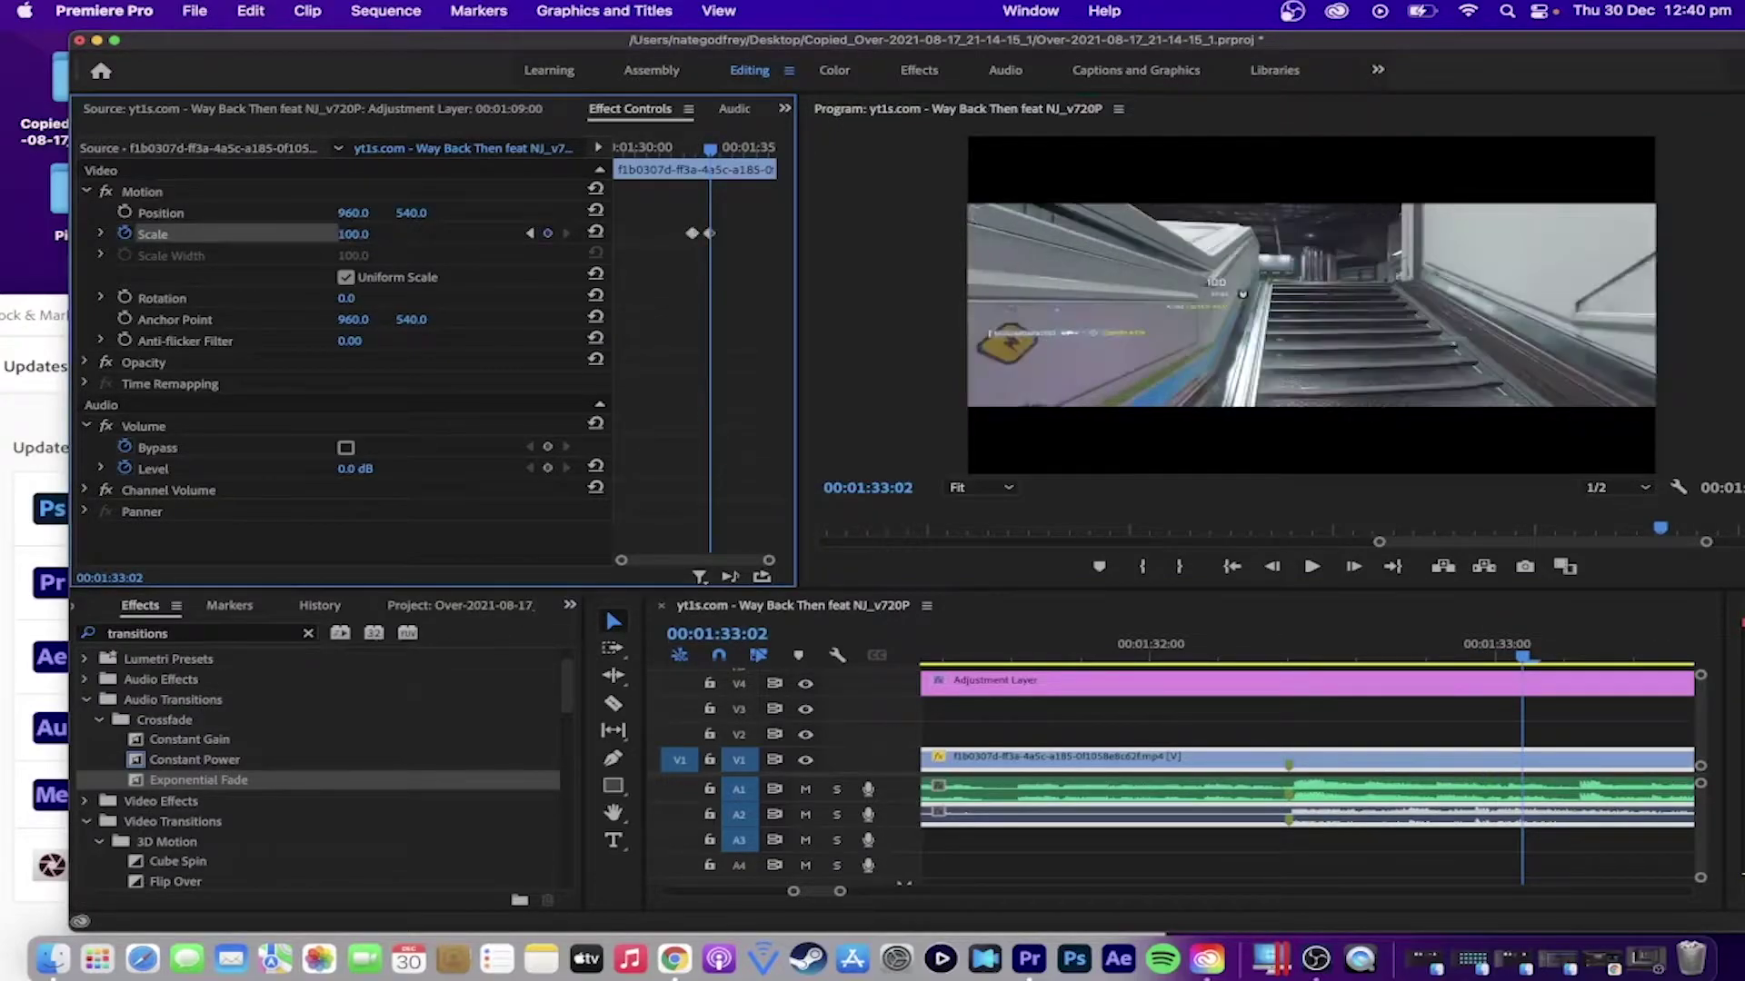
drag(1520, 651, 1396, 646)
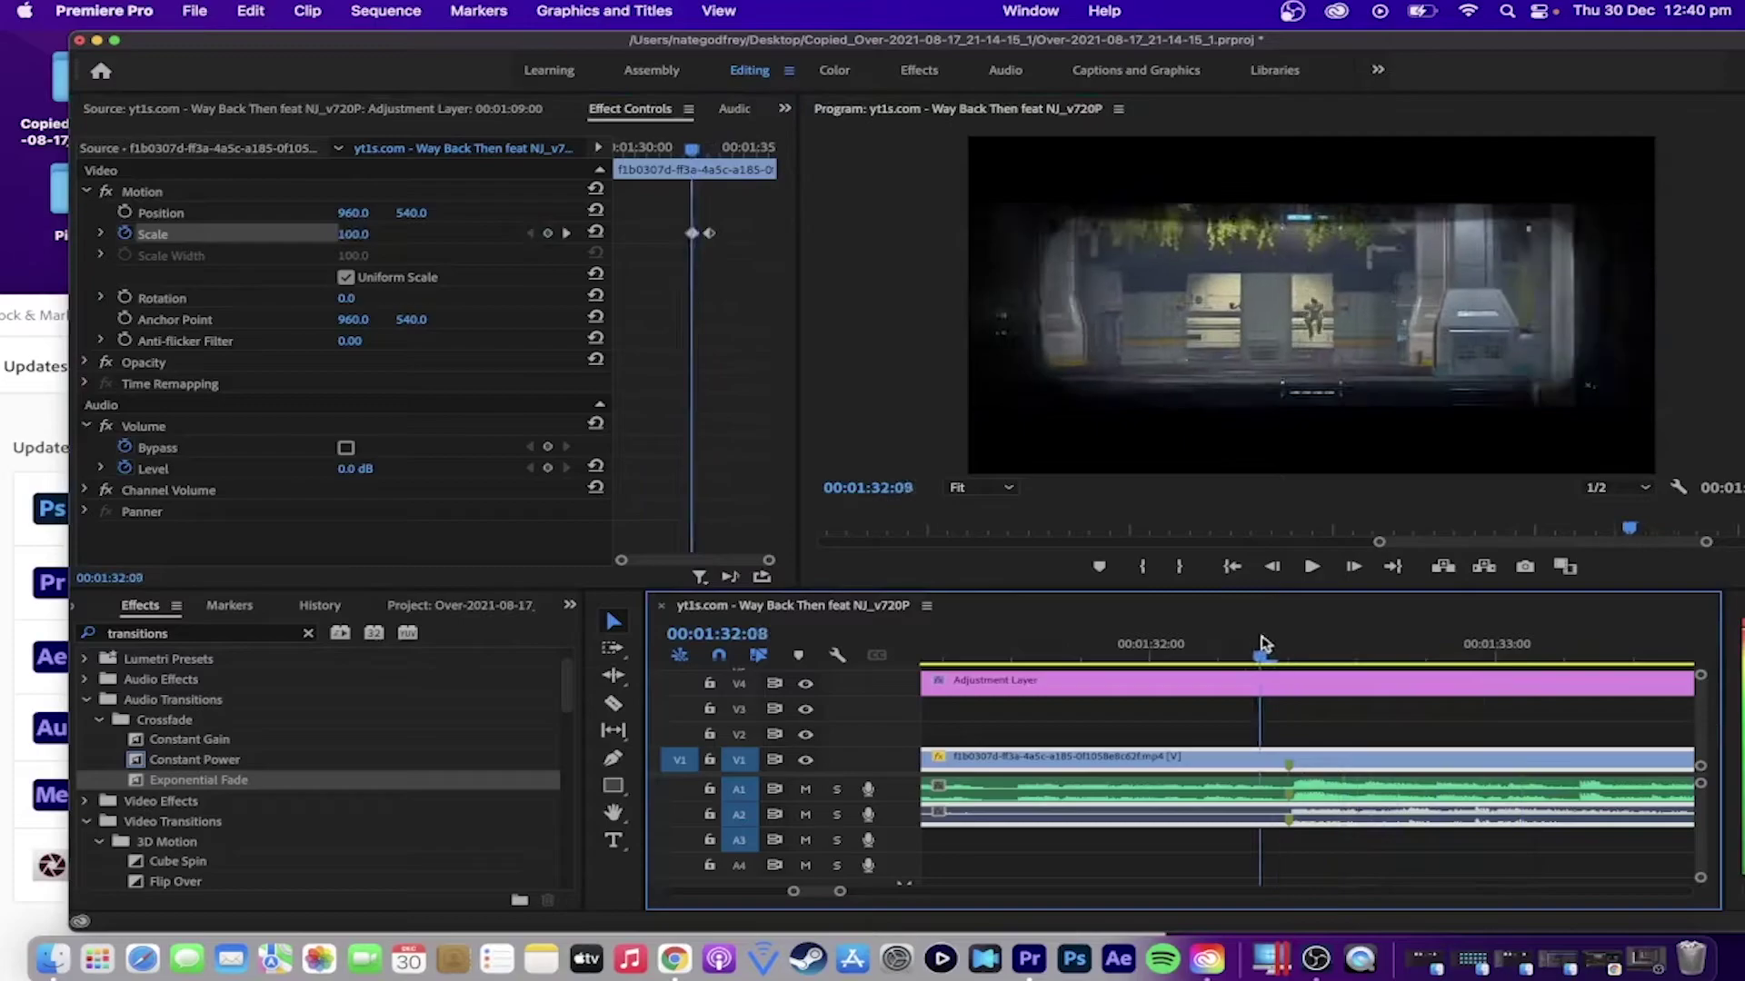
click(1312, 567)
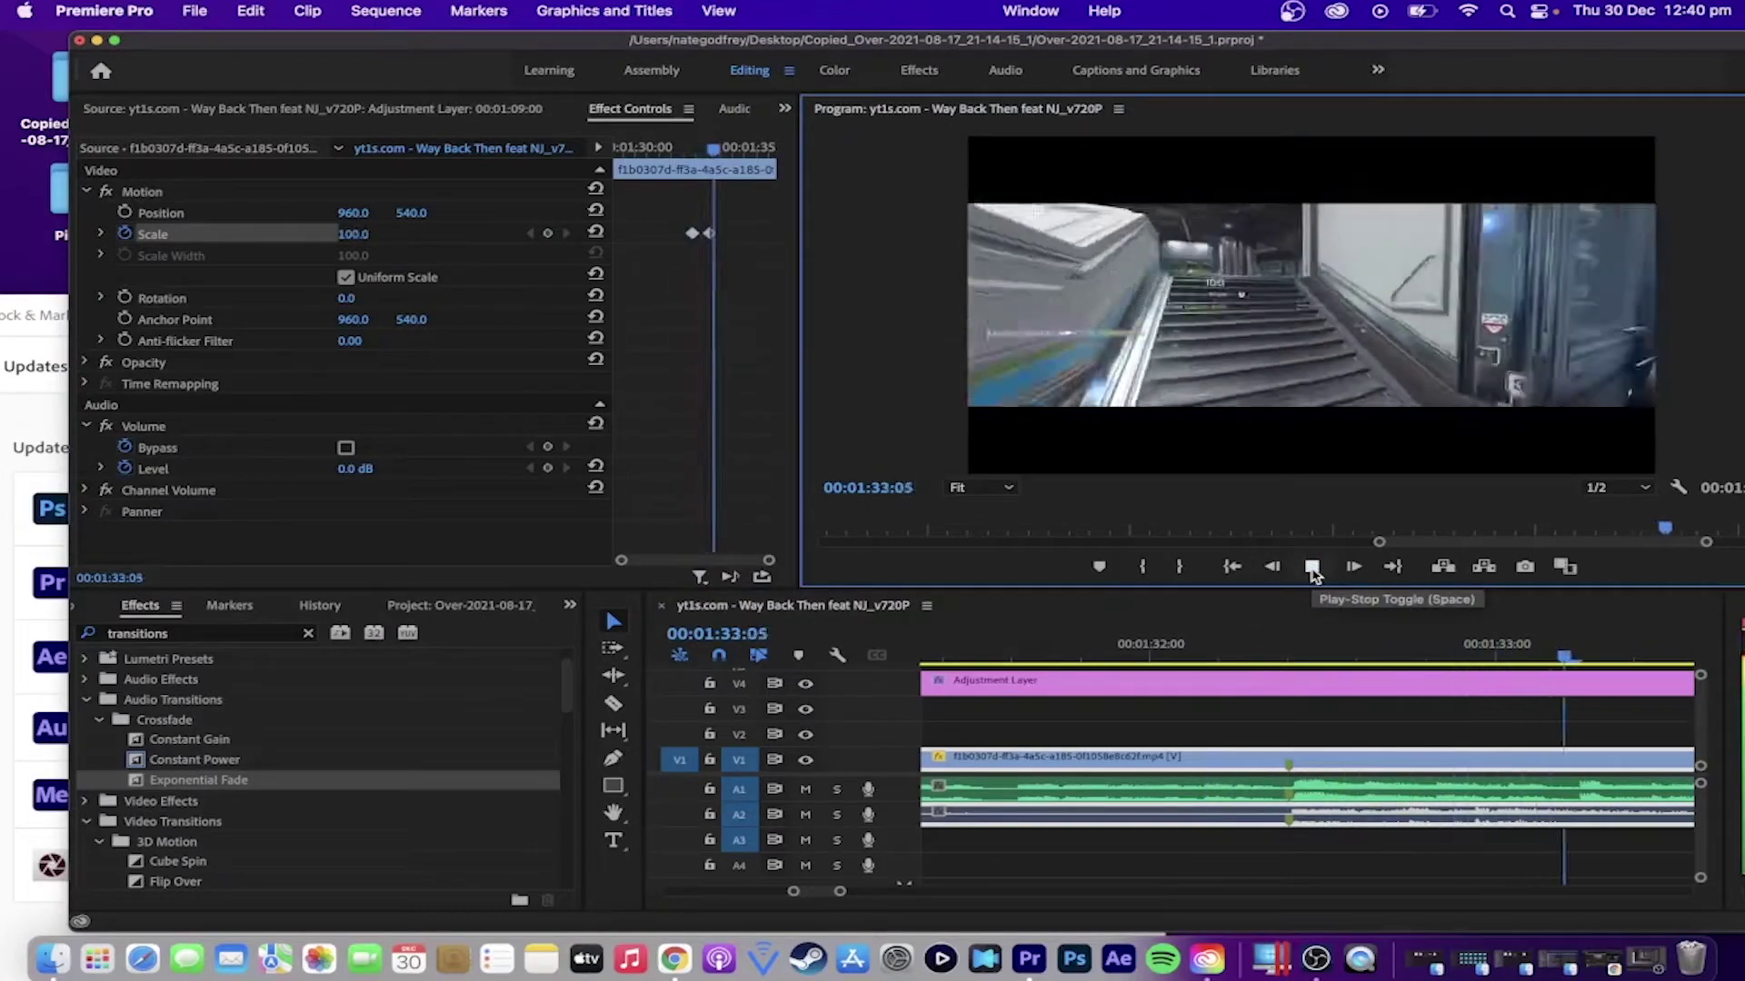
Step: Stop playback and move to the second Scale keyframe at 00:01:32:10
key(space)
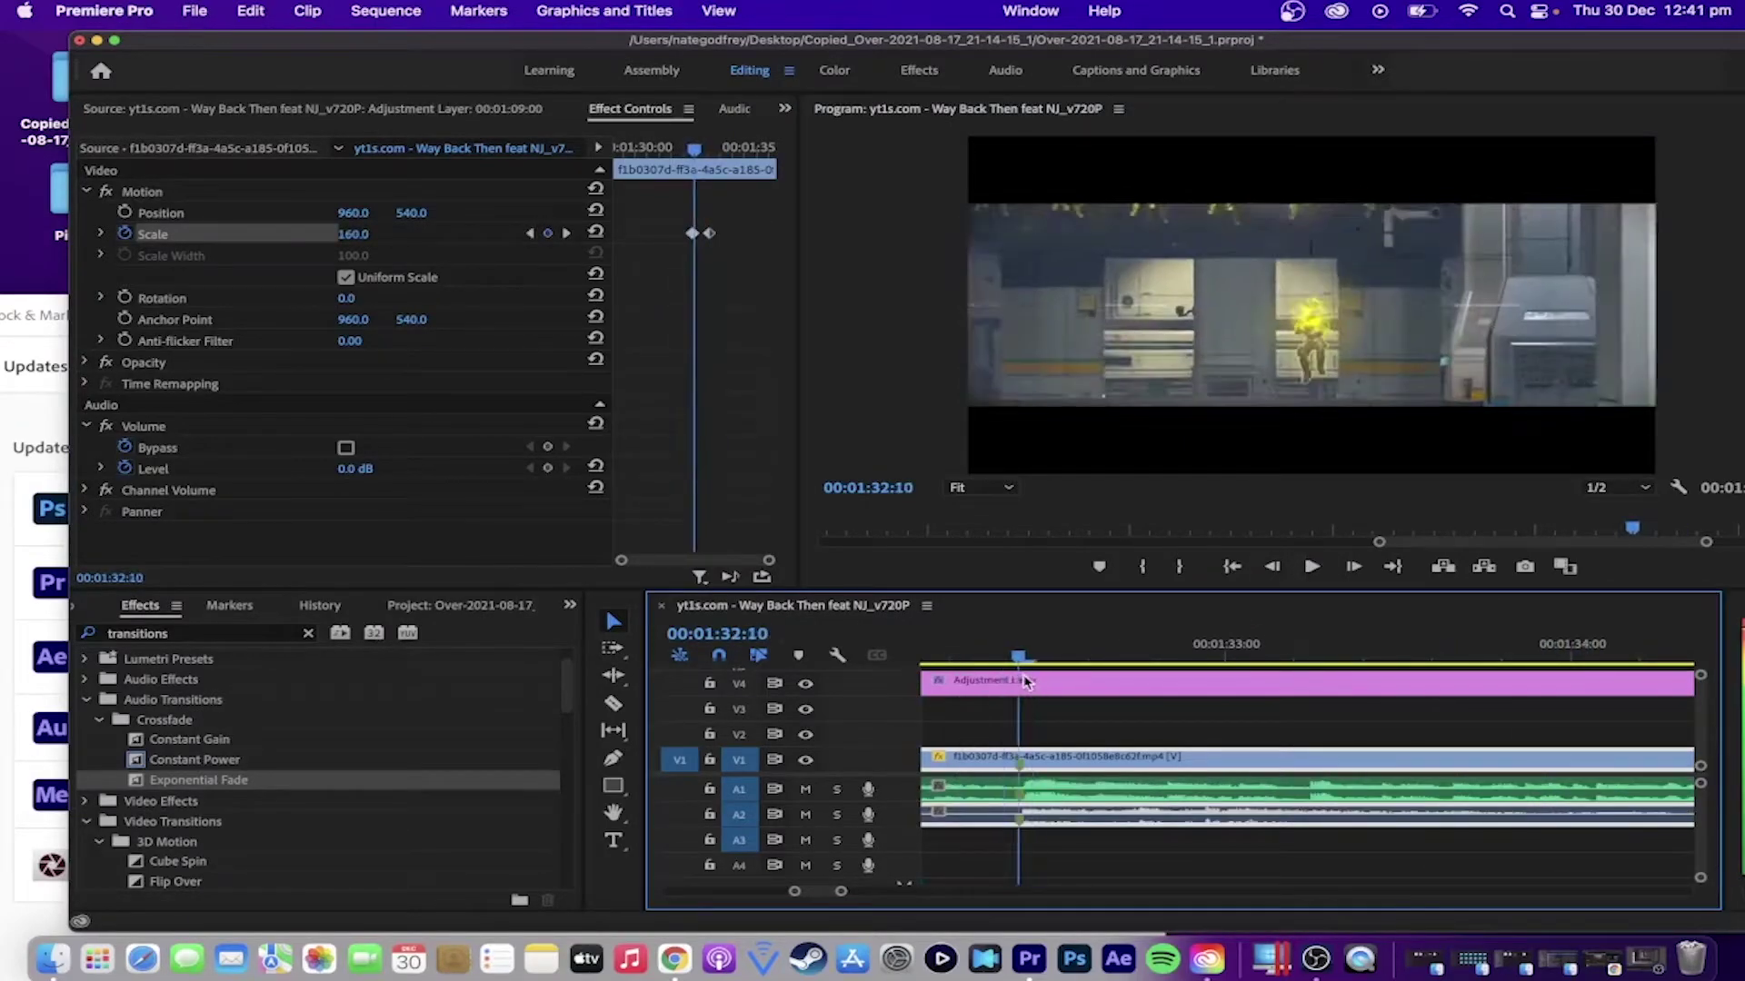
click(710, 235)
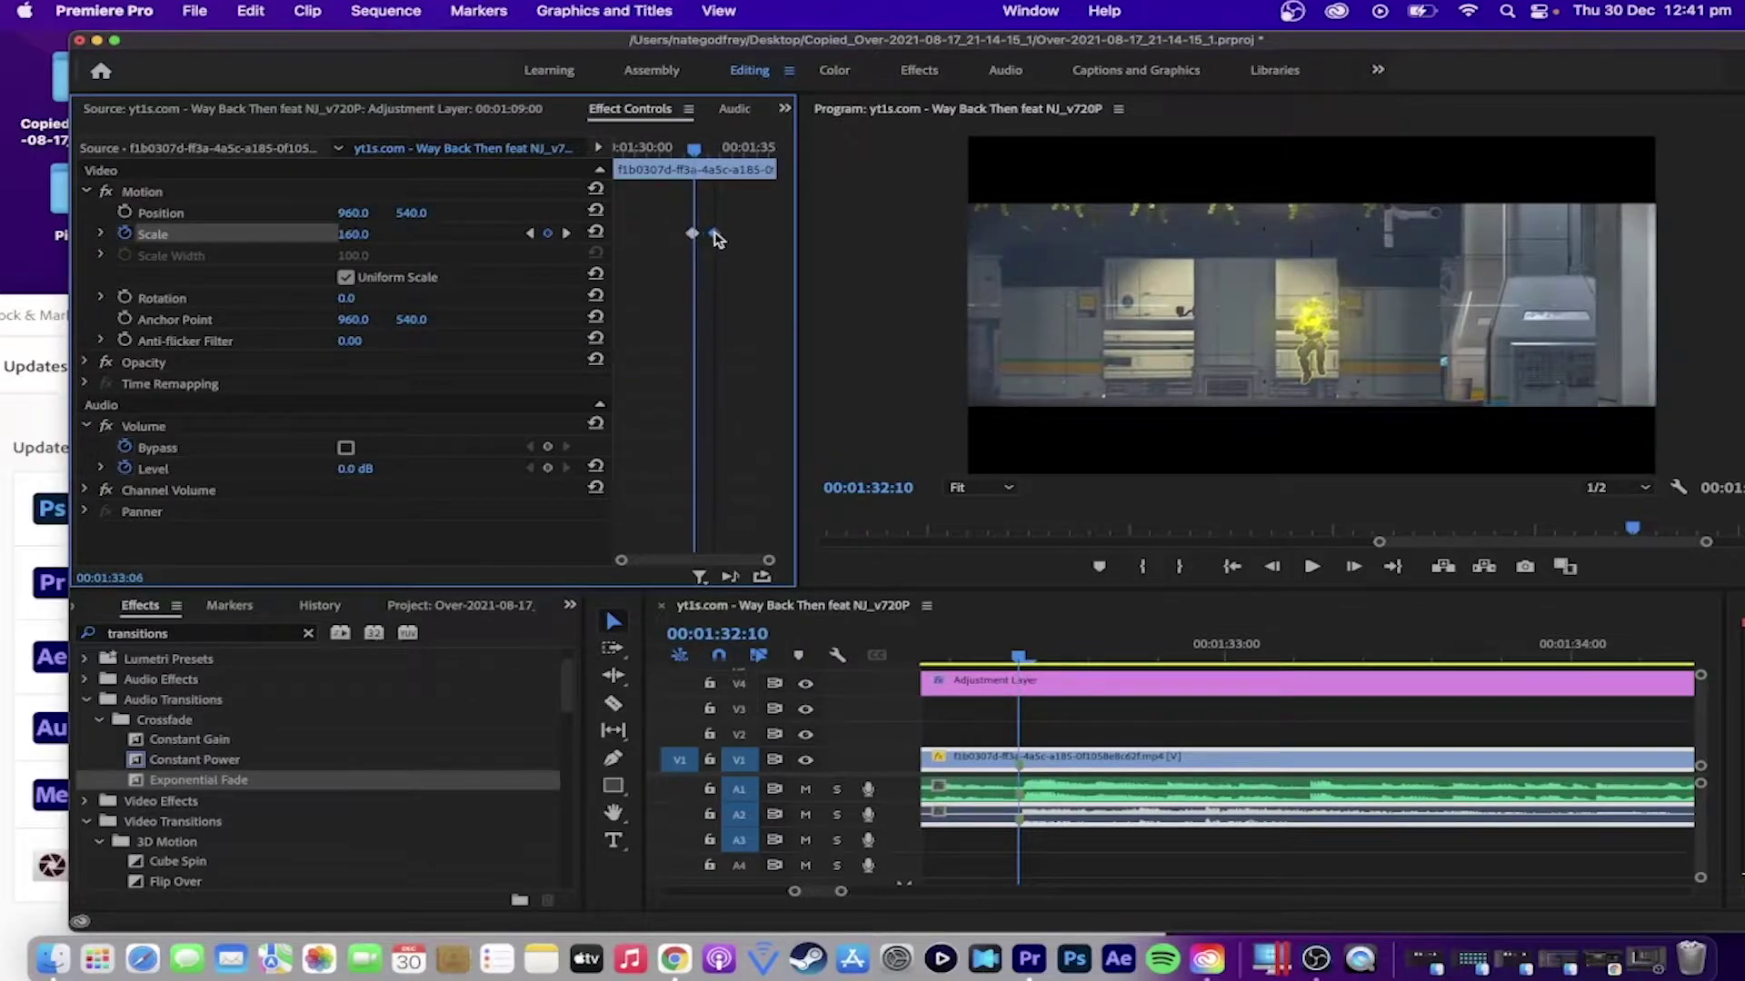
key(shift+3)
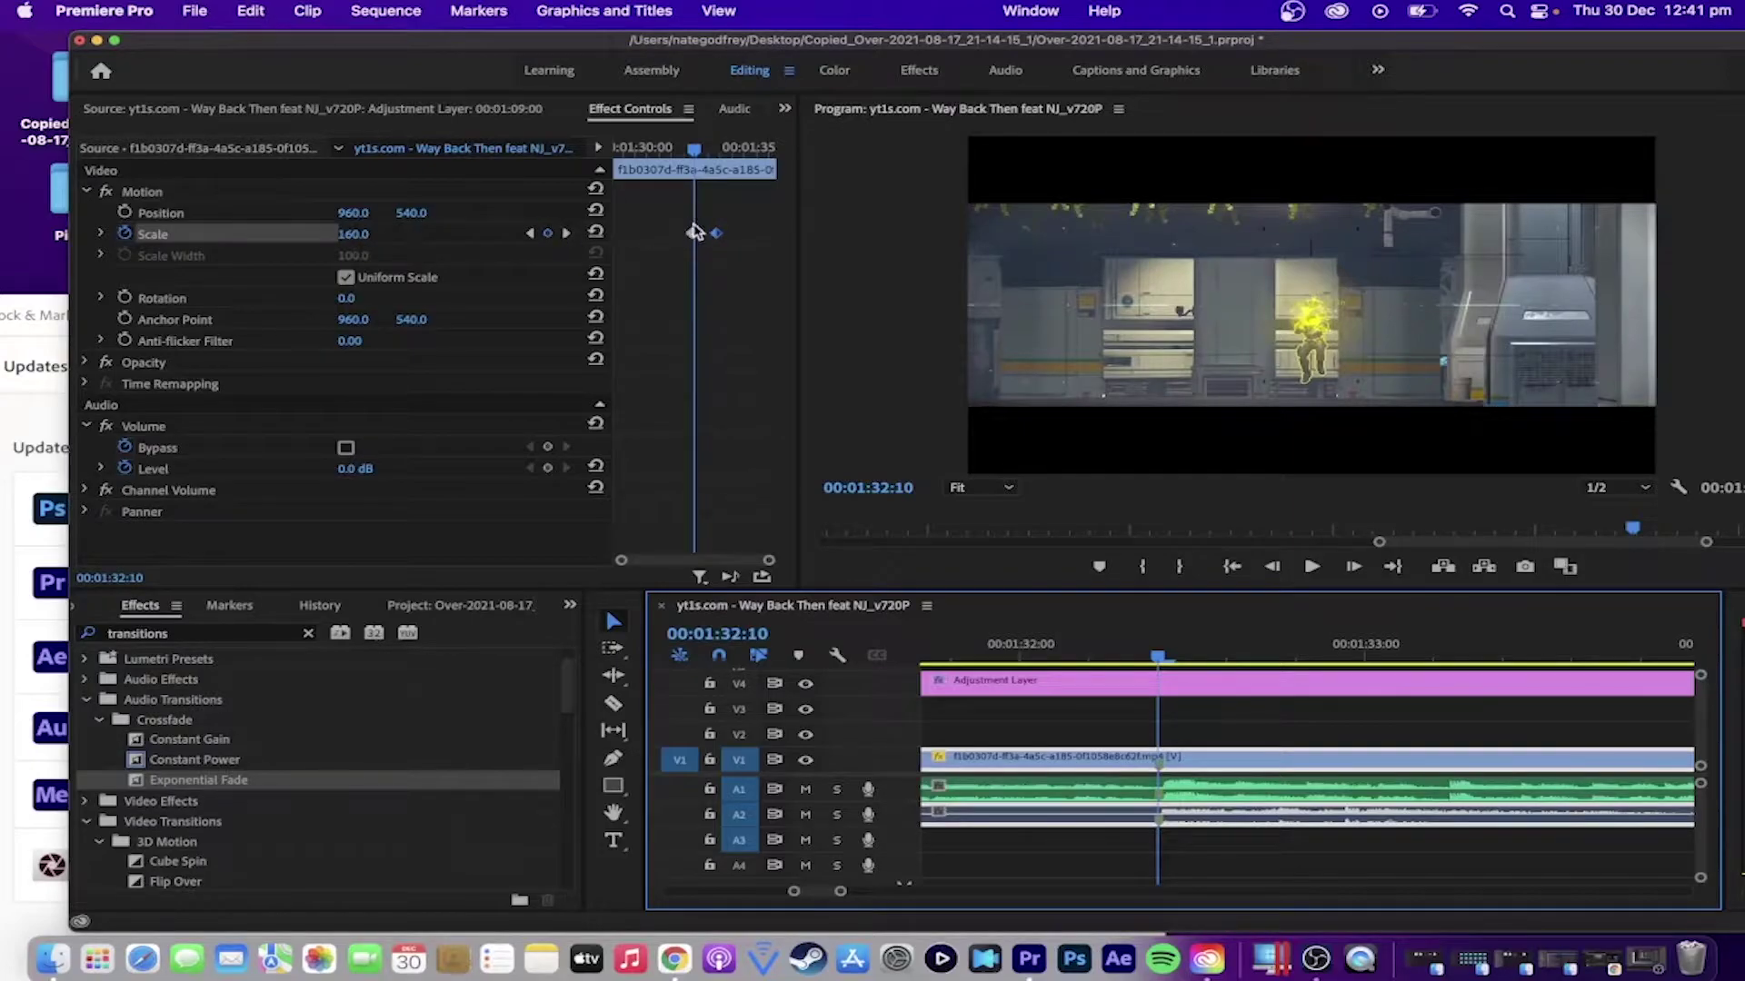
click(769, 561)
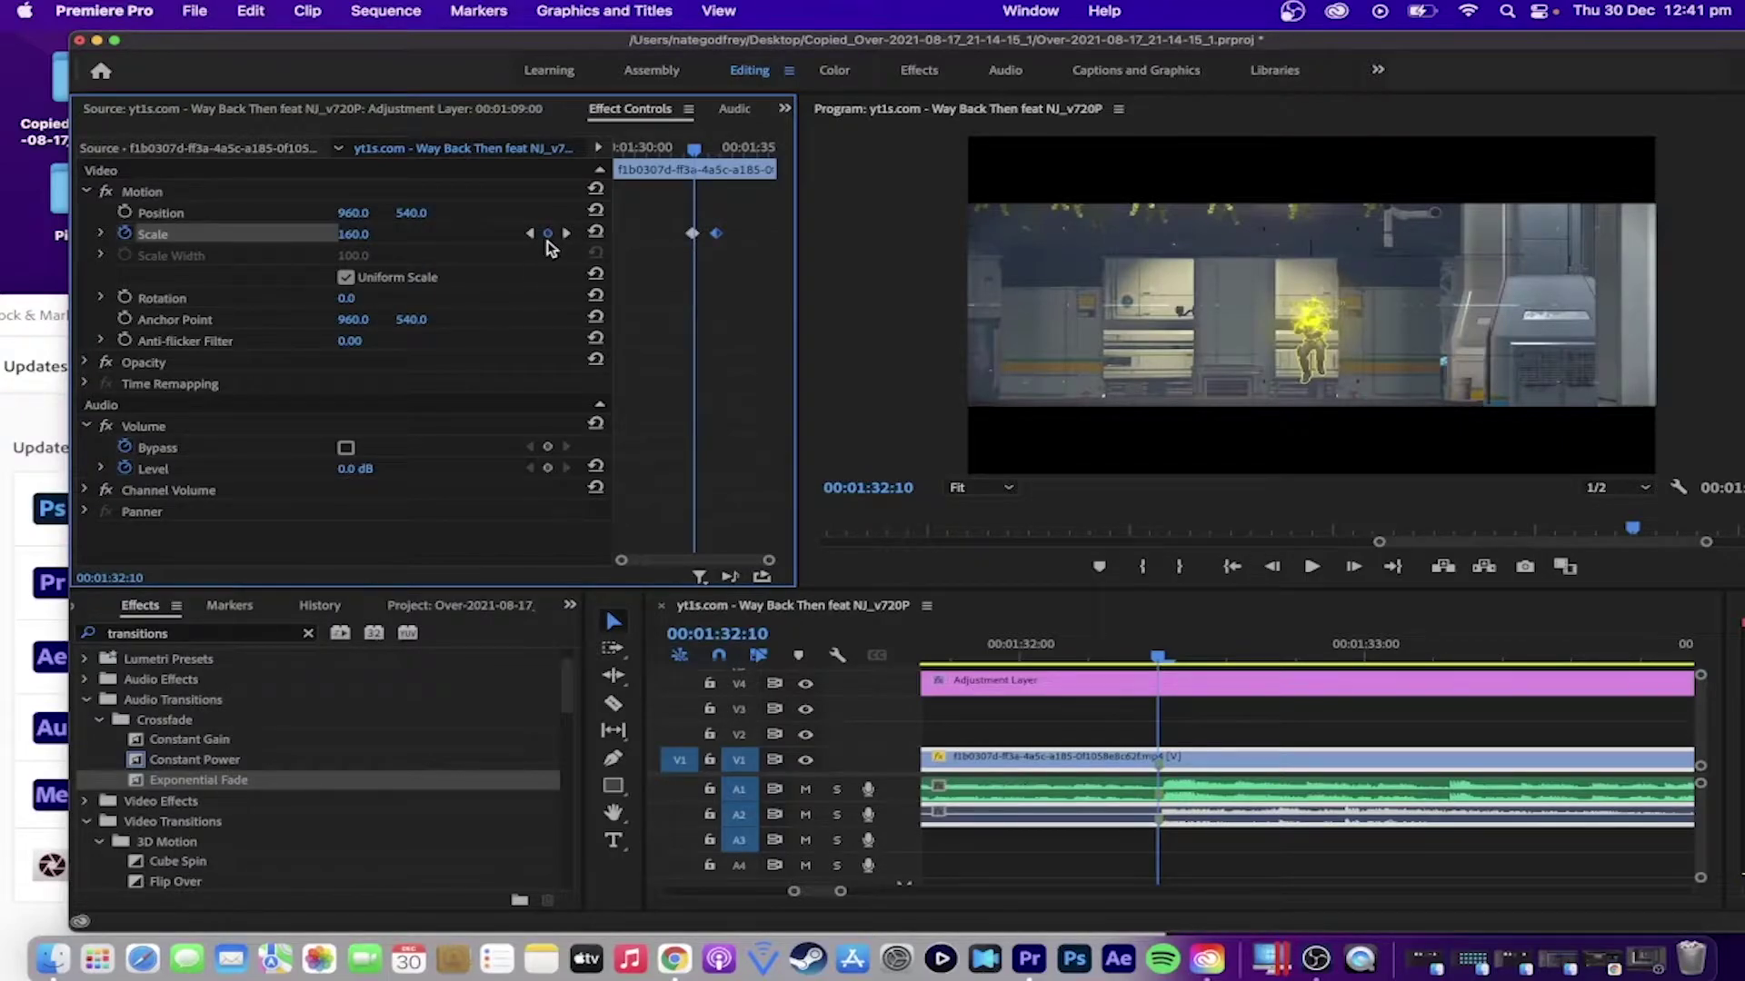
key(Right)
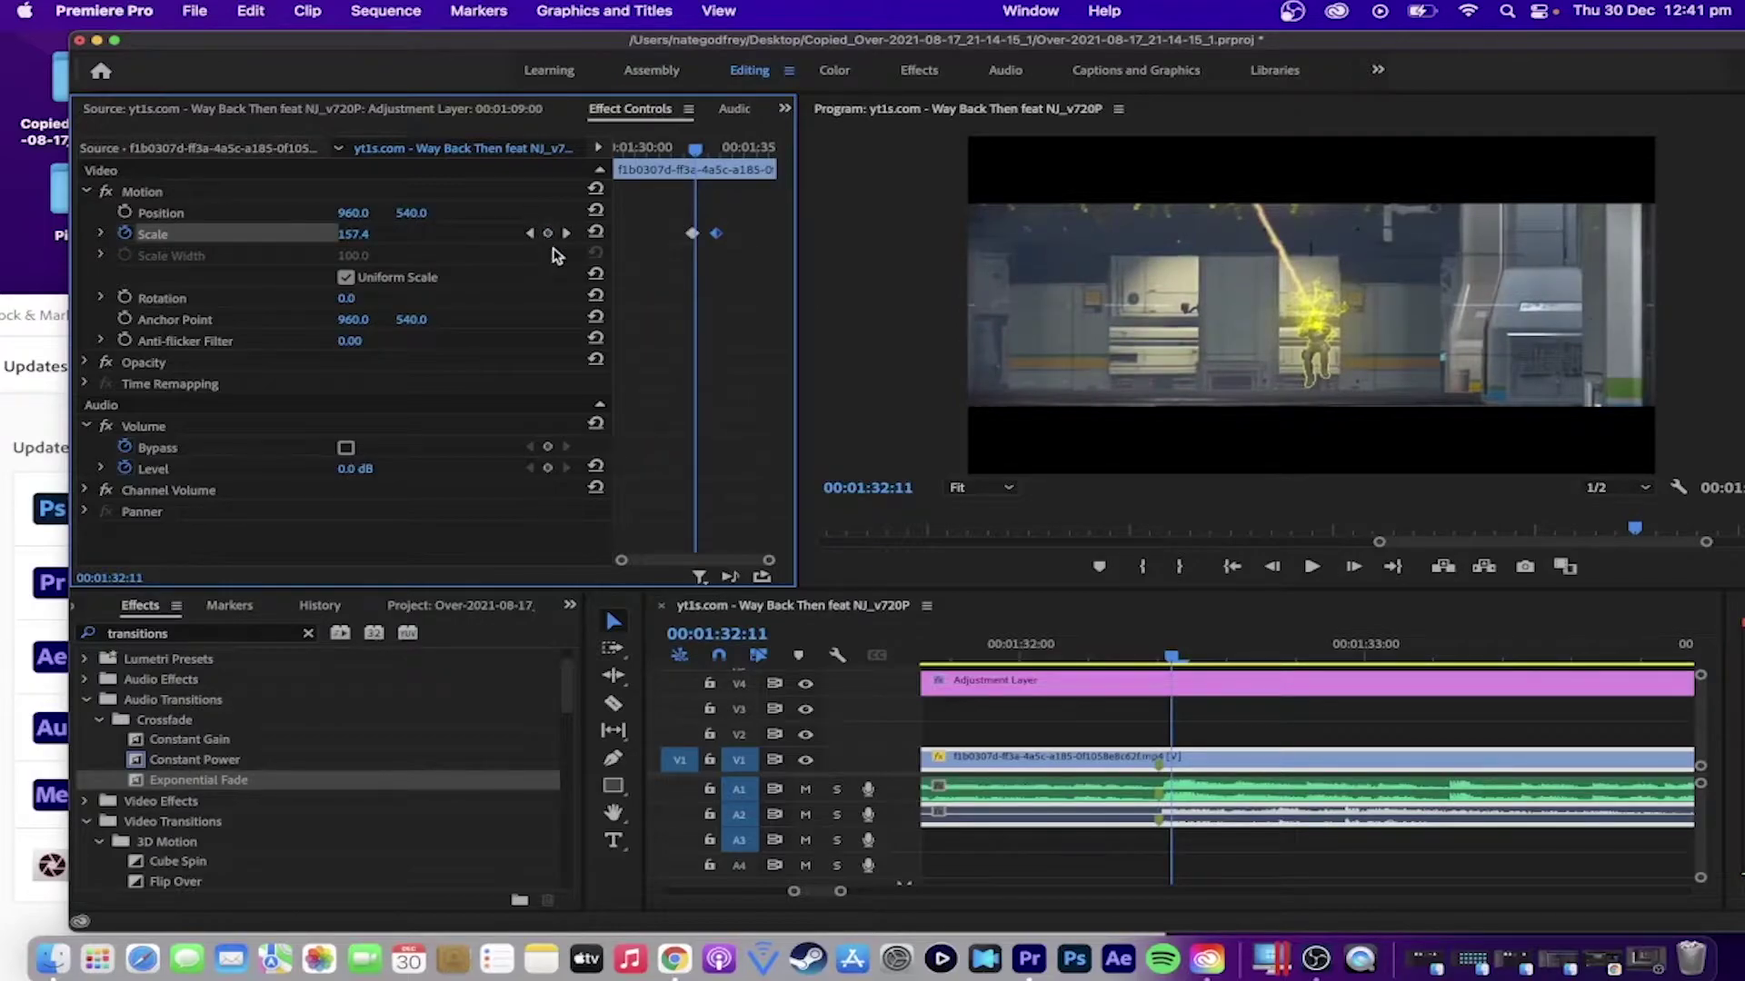
key(Left)
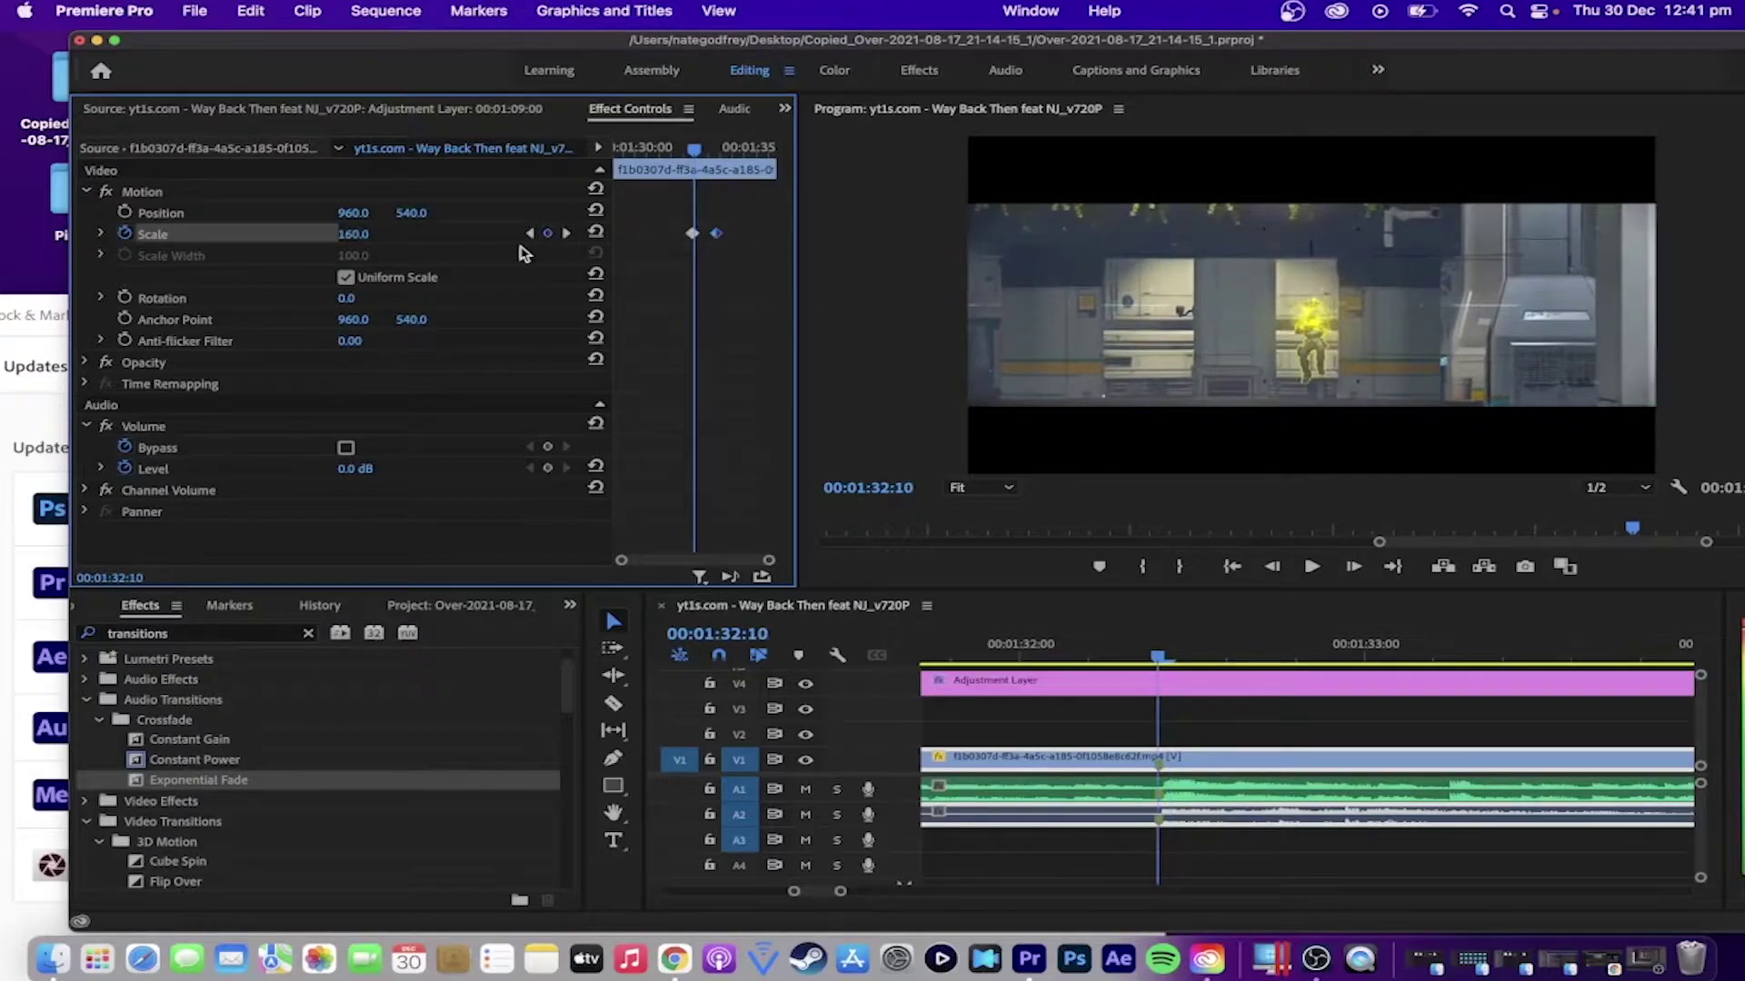
Step: Lower the peak Scale to 140 and replay the softer zoom
click(354, 234)
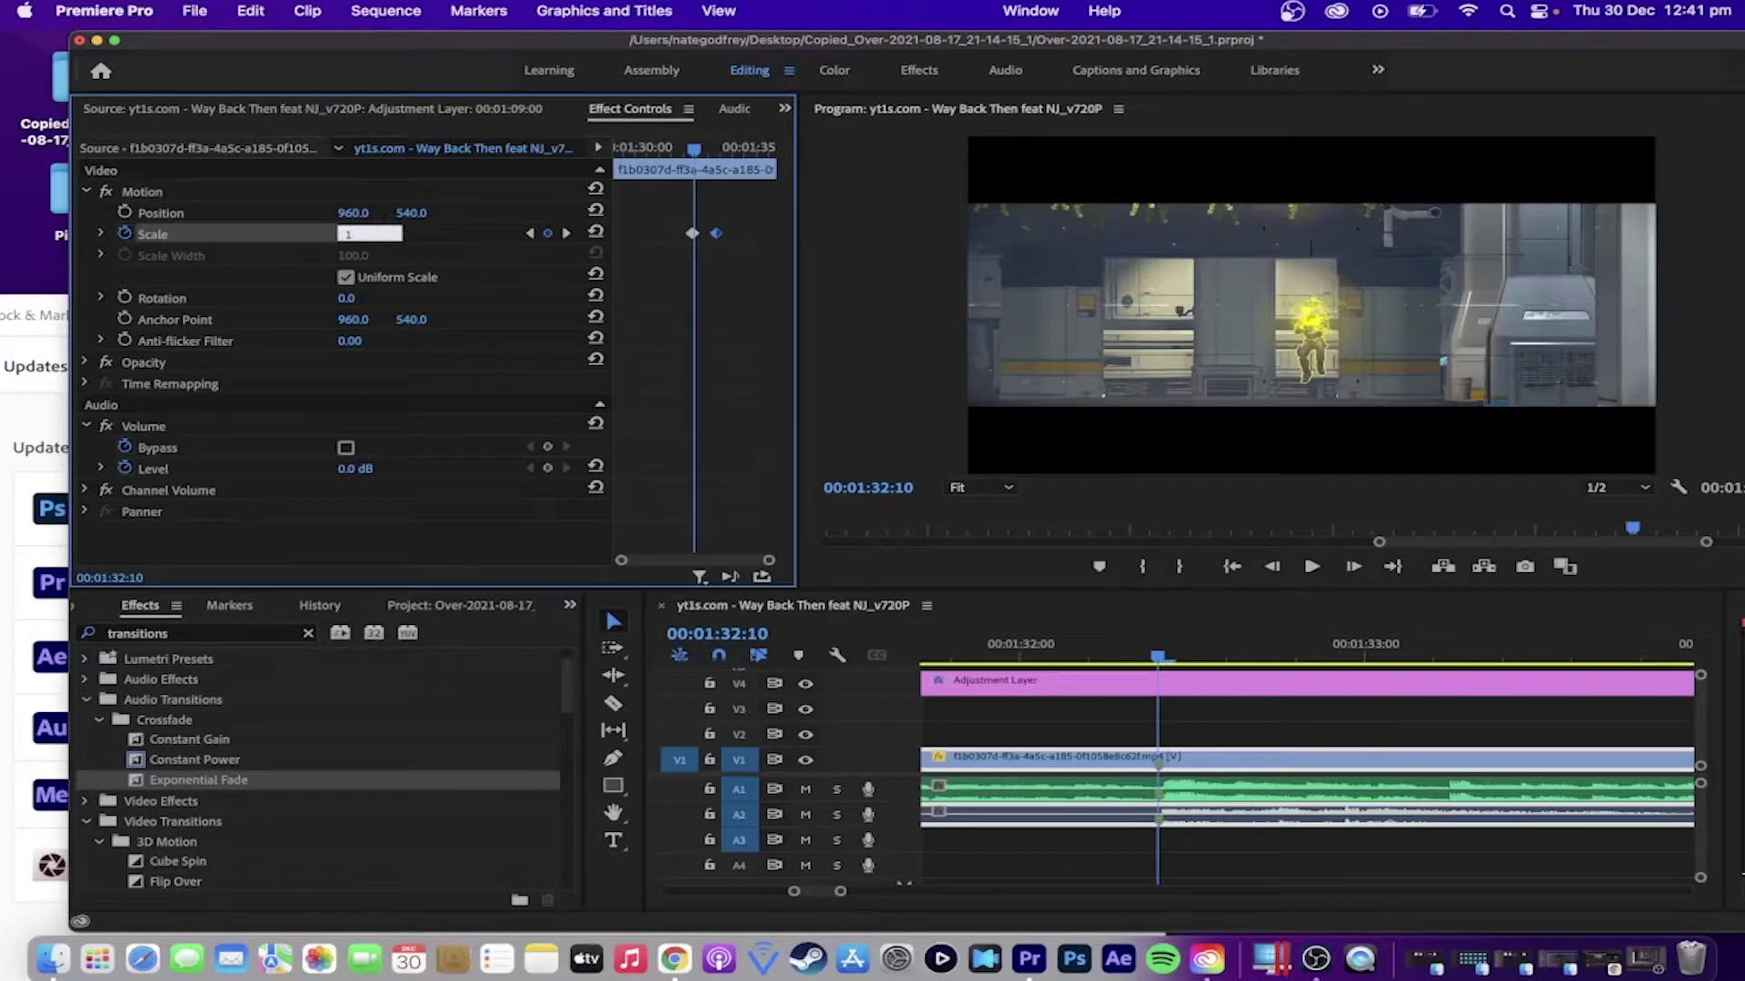
key(Return)
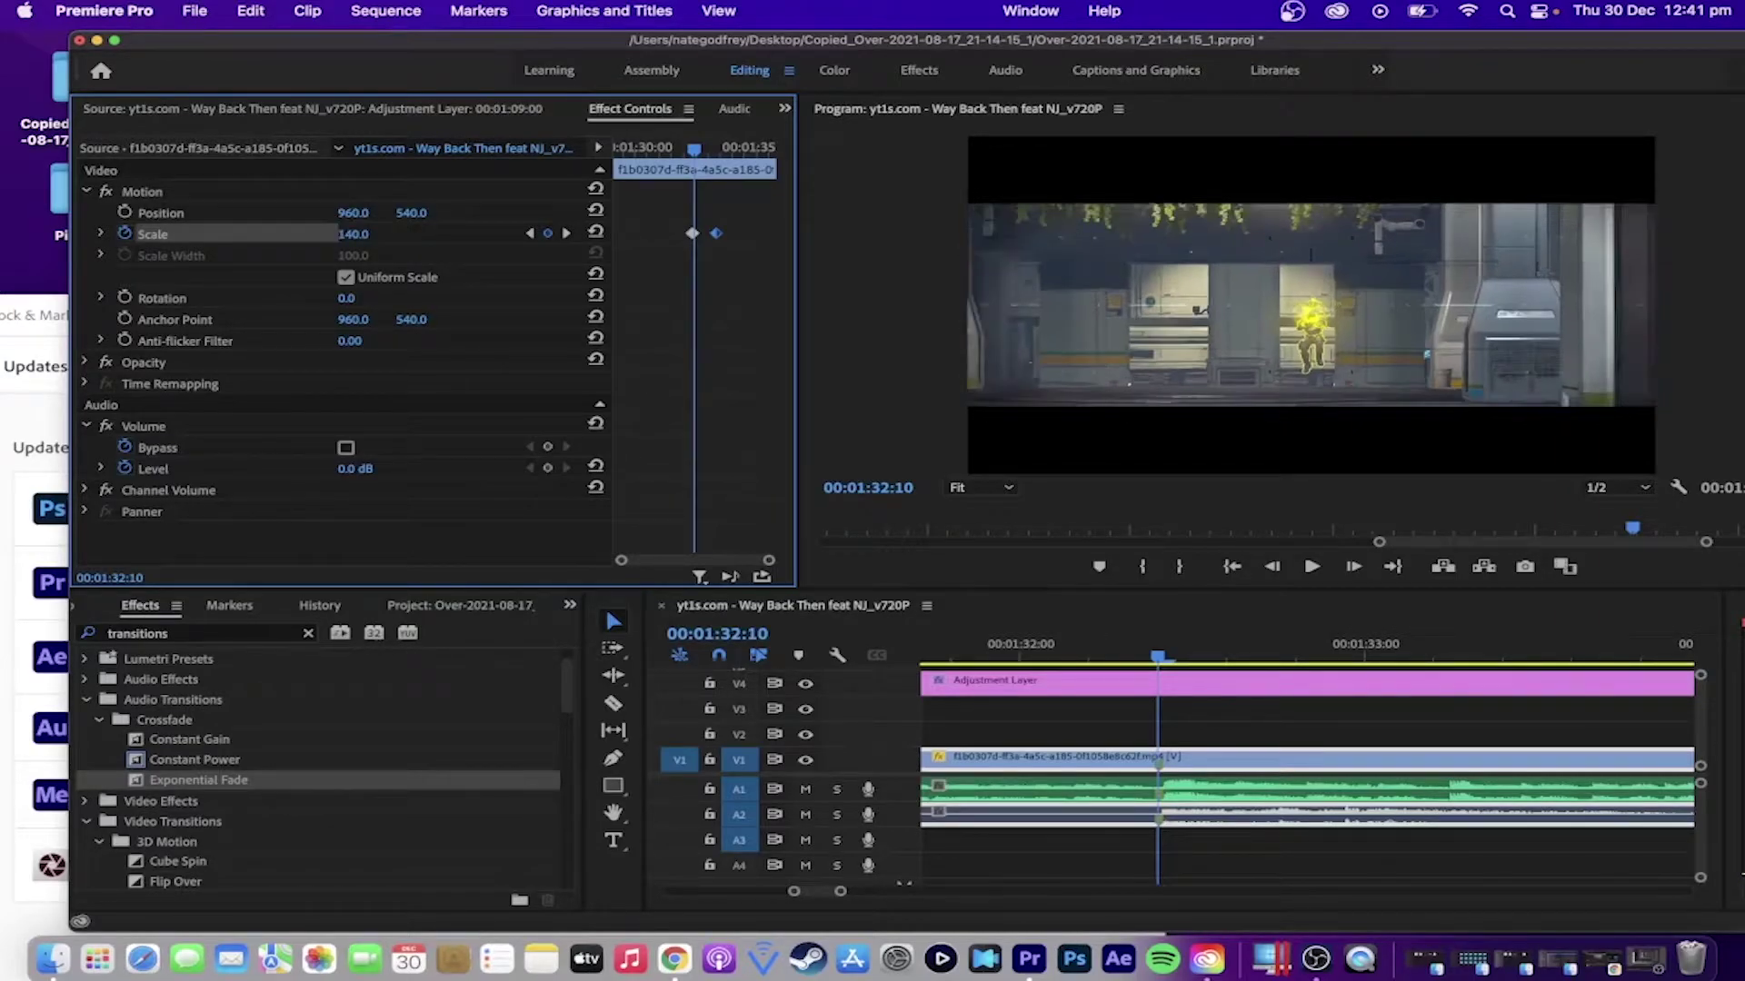
drag(1168, 656, 1130, 656)
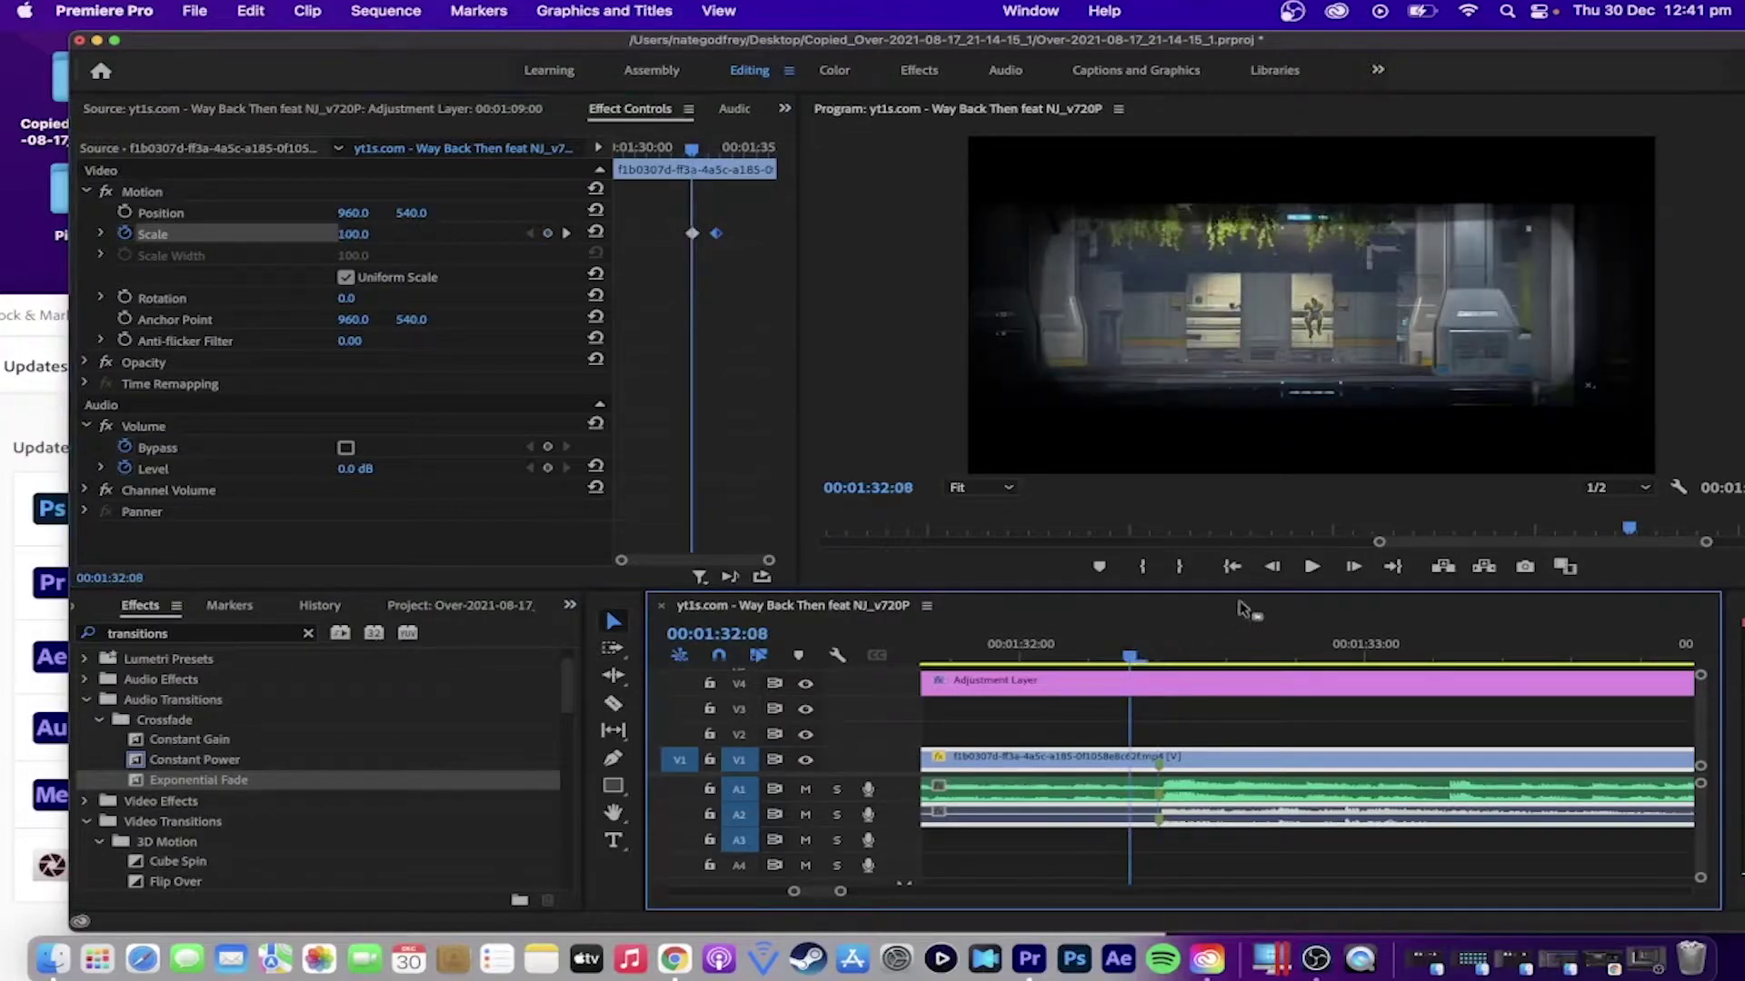
click(1312, 567)
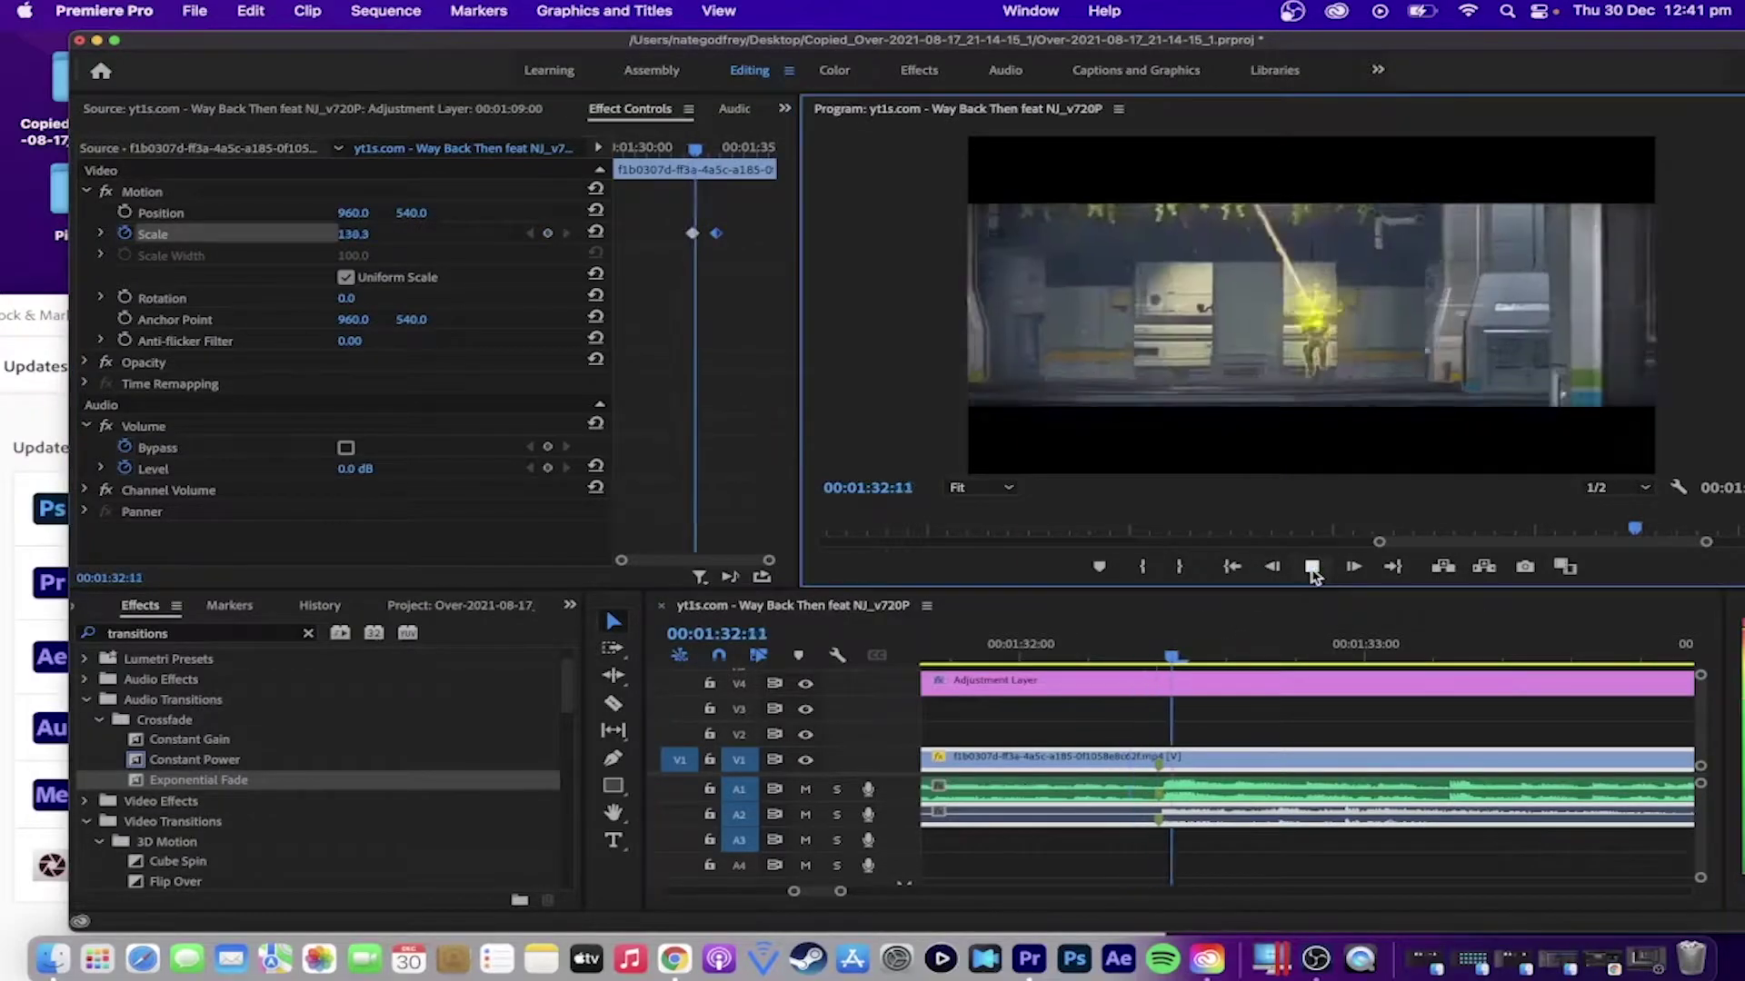
click(1151, 656)
key(Left)
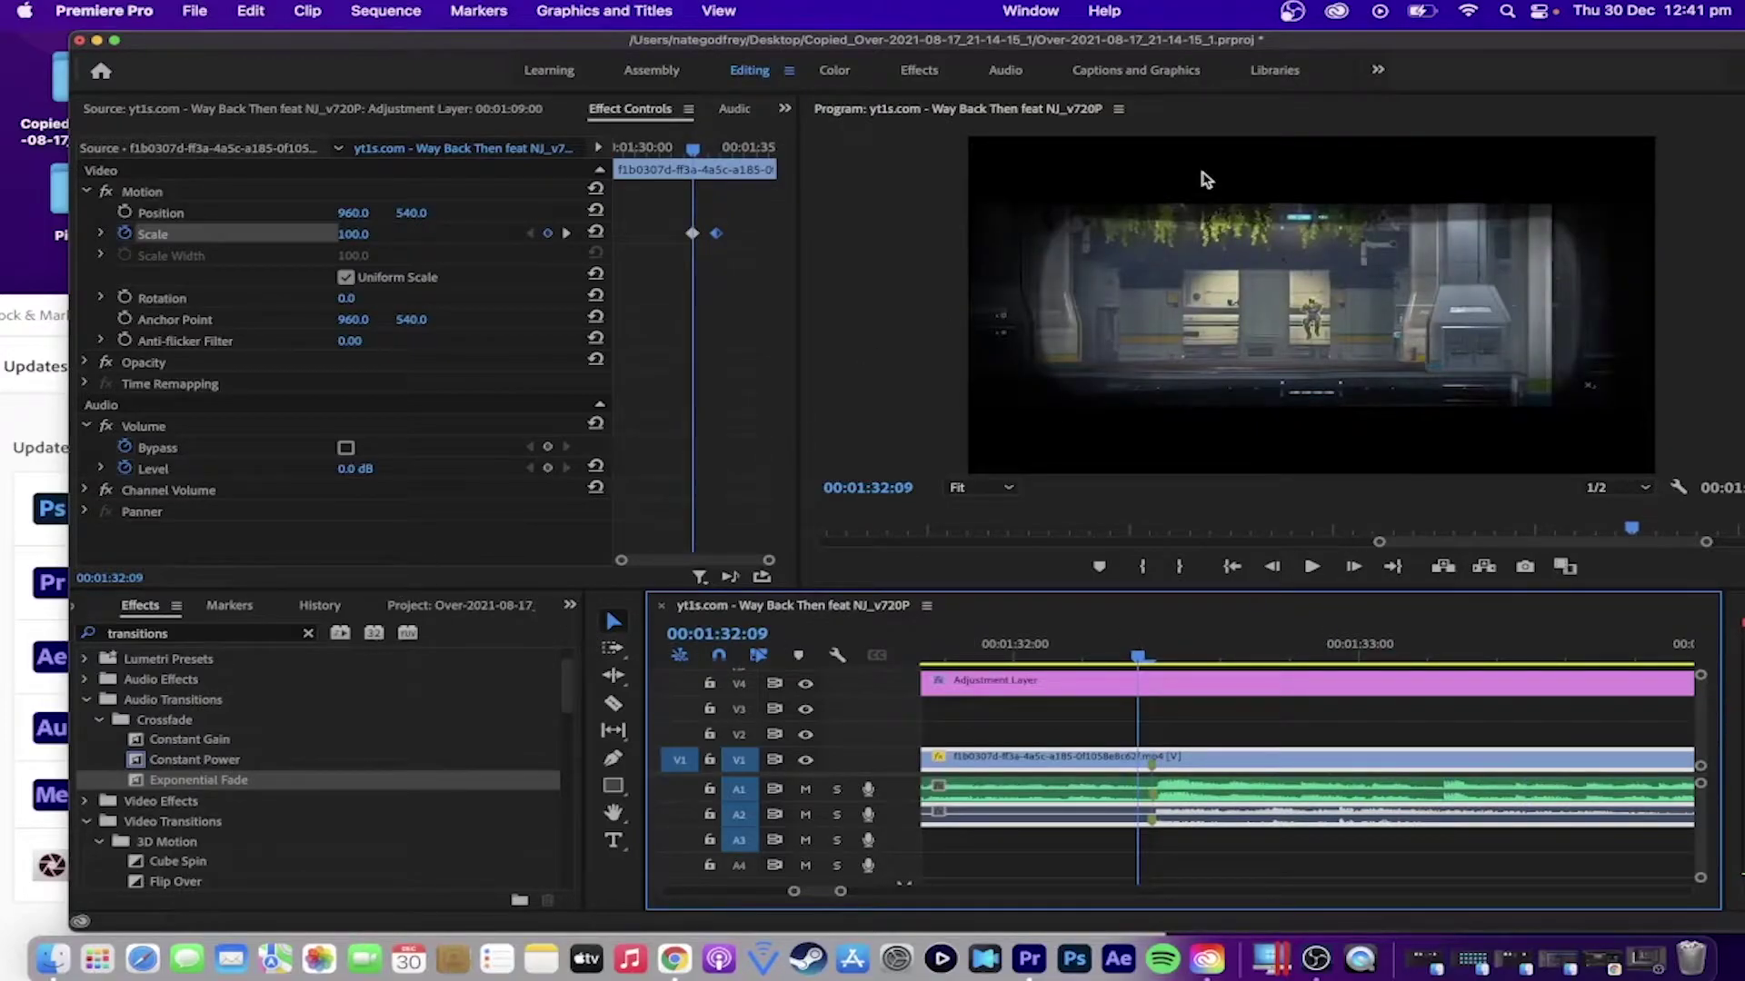
Step: Search 'brigh' and drop Brightness & Contrast onto the V1 gameplay clip, showing its settings
click(308, 633)
text(b)
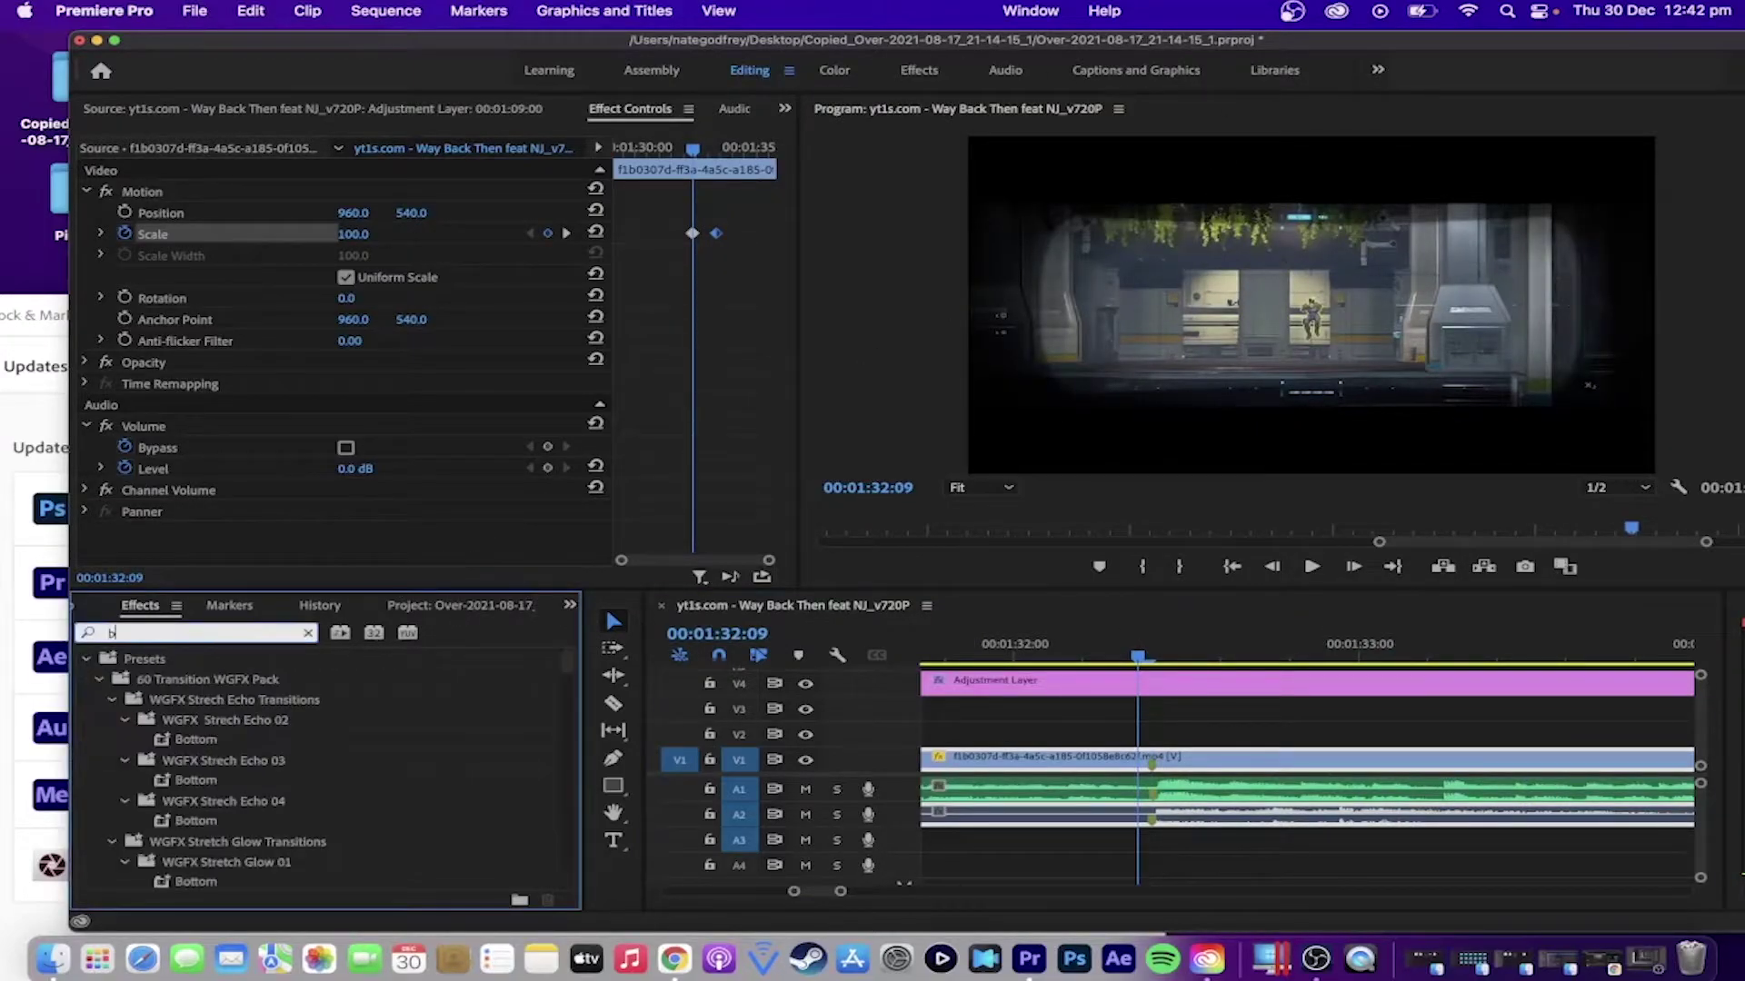
text(right)
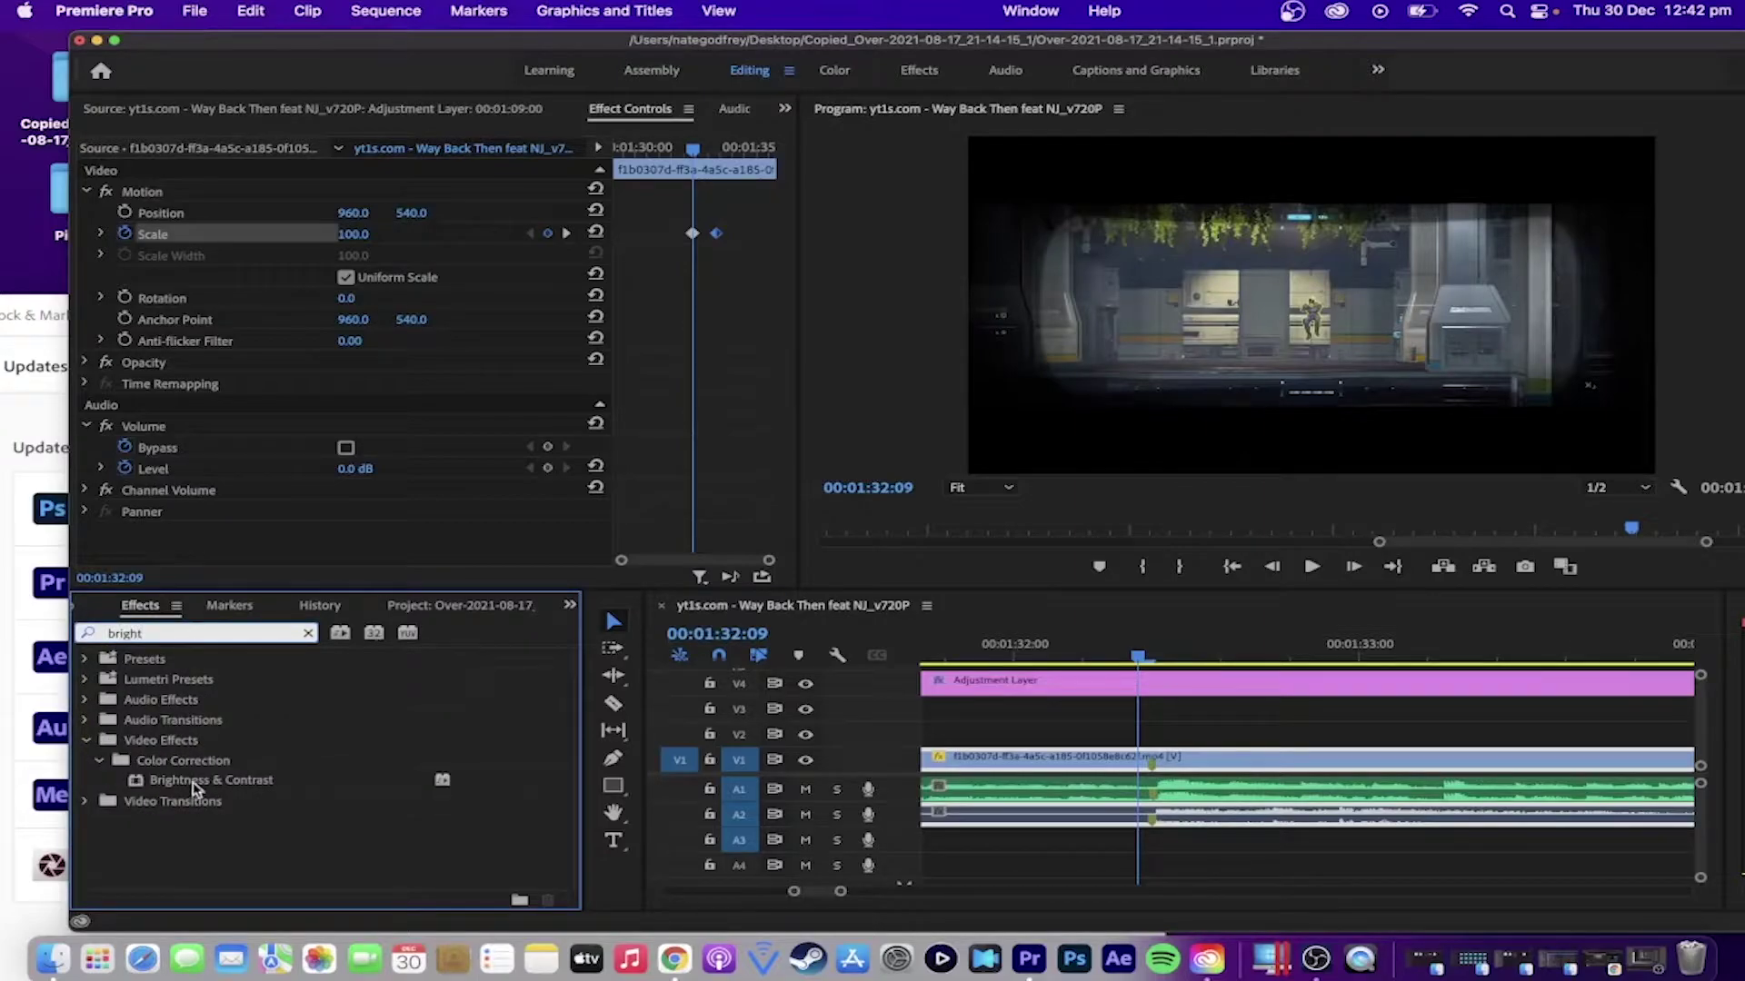
click(201, 783)
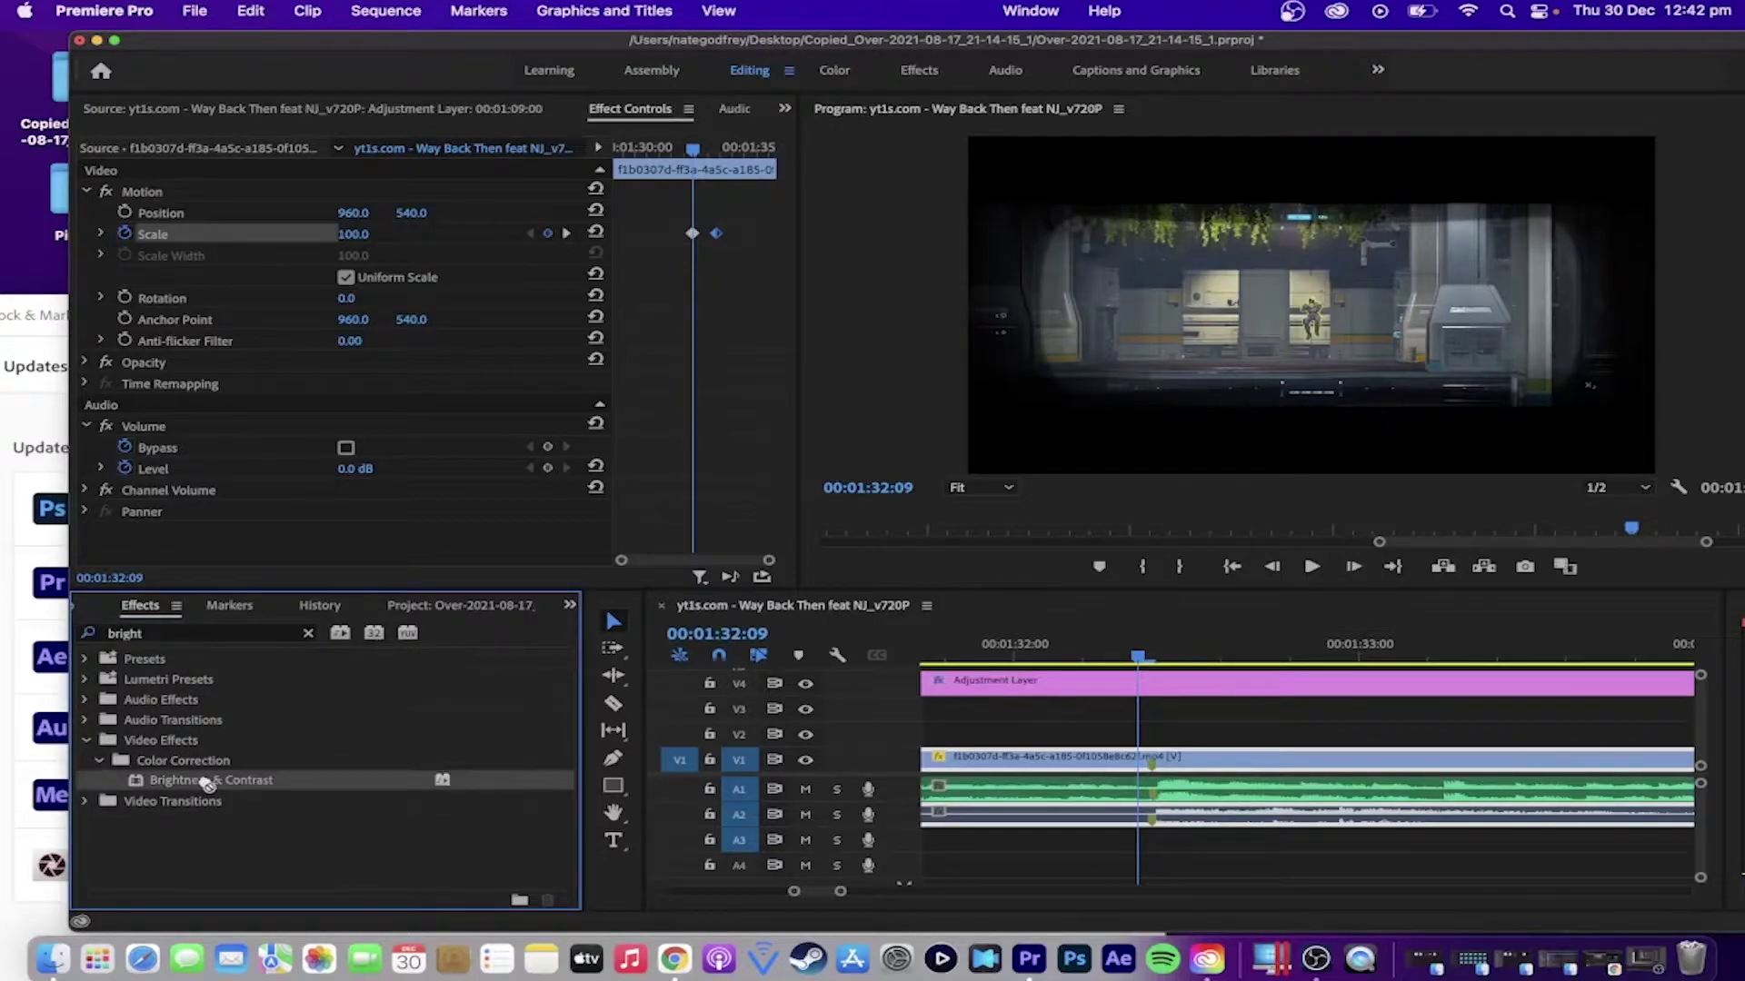
drag(263, 783, 1072, 763)
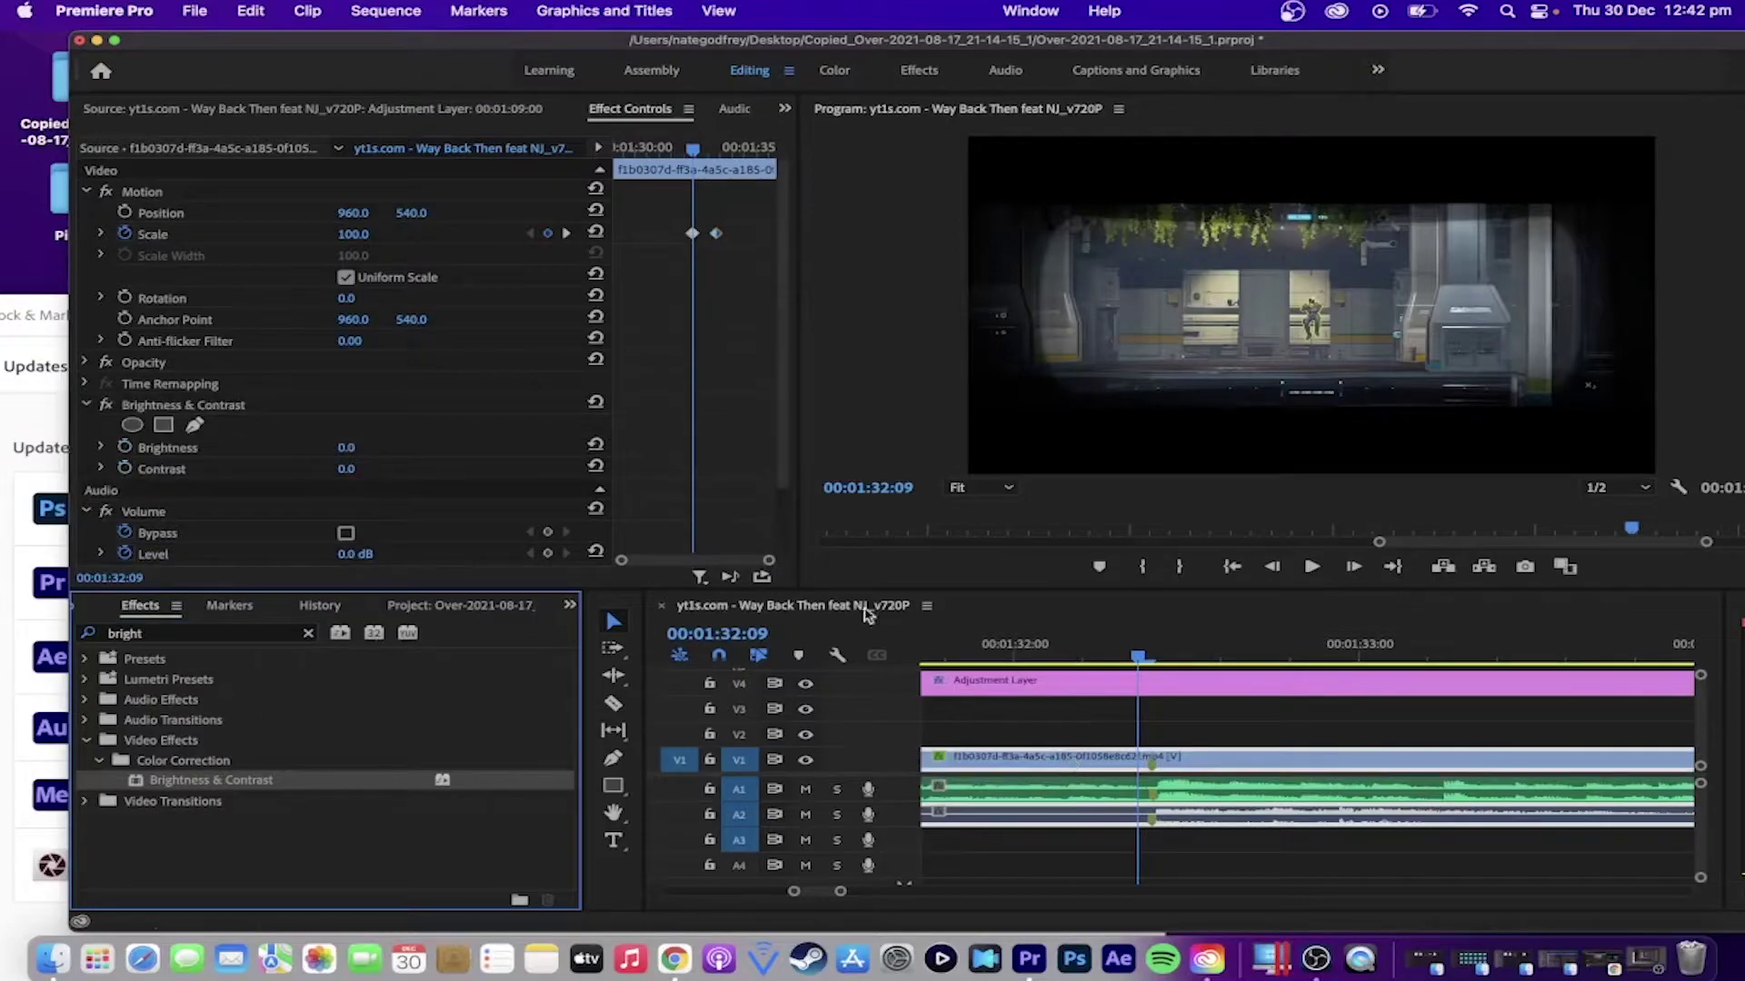
scroll(786, 422, down, 3)
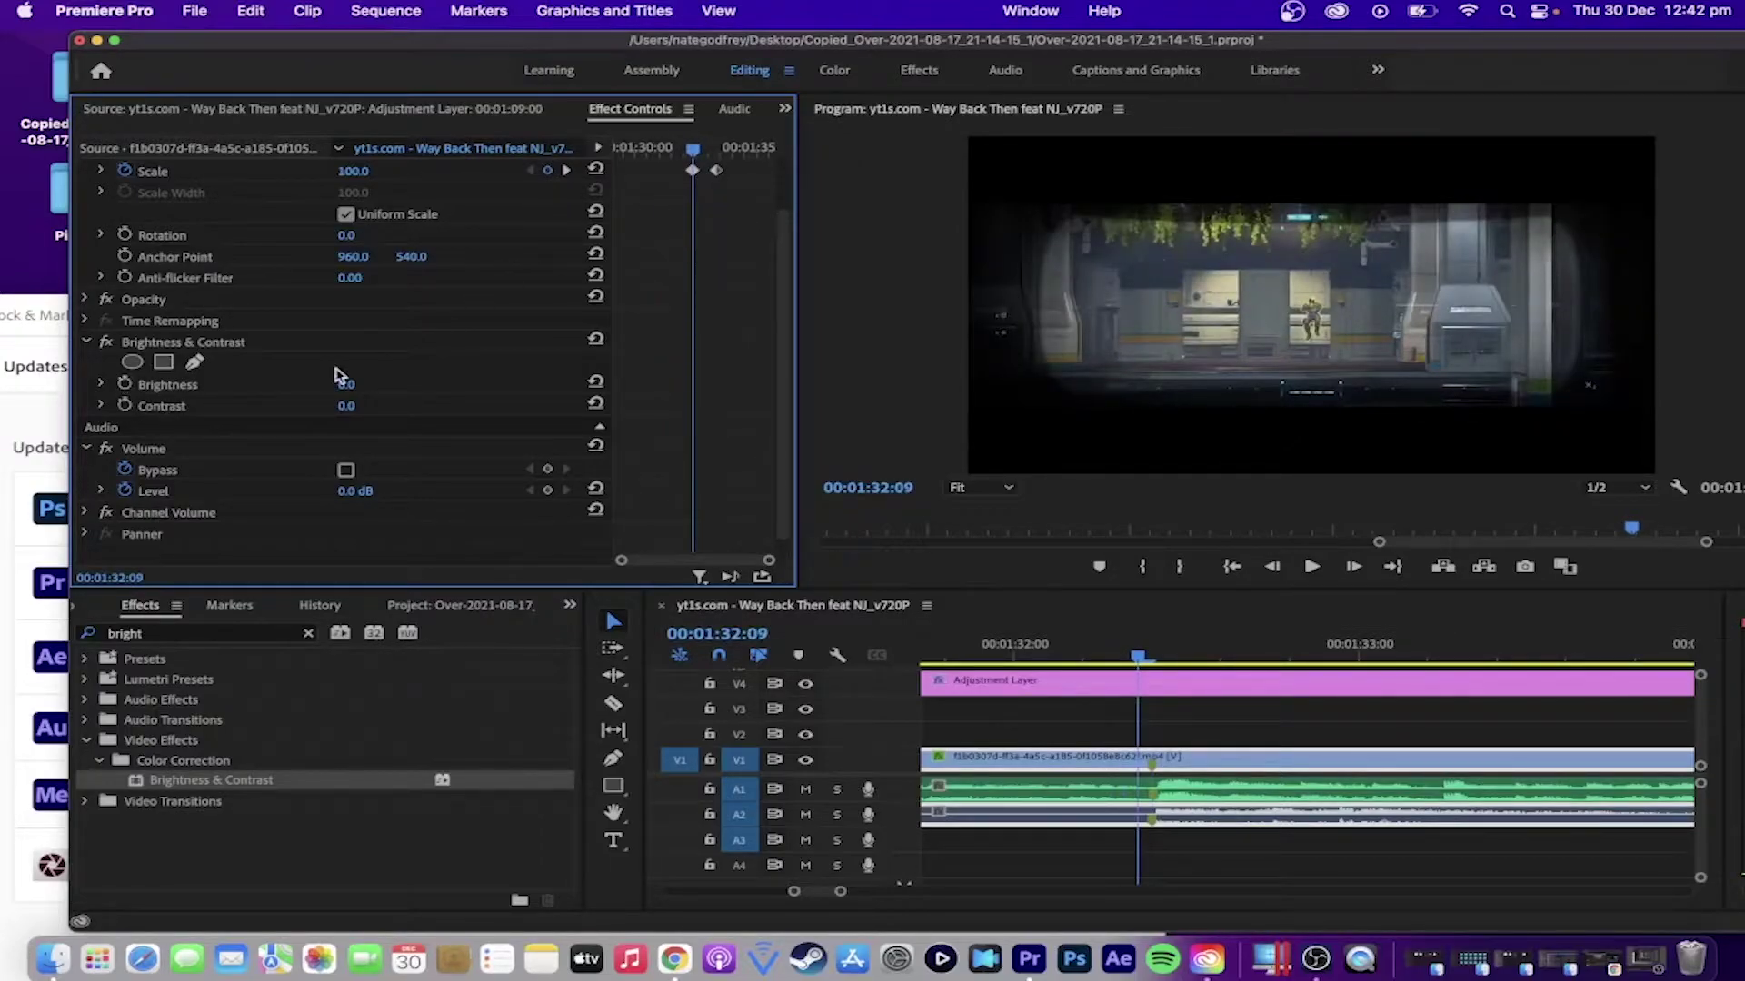
Step: Keyframe Brightness and raise it to 45 one frame after the kill, then preview
click(124, 383)
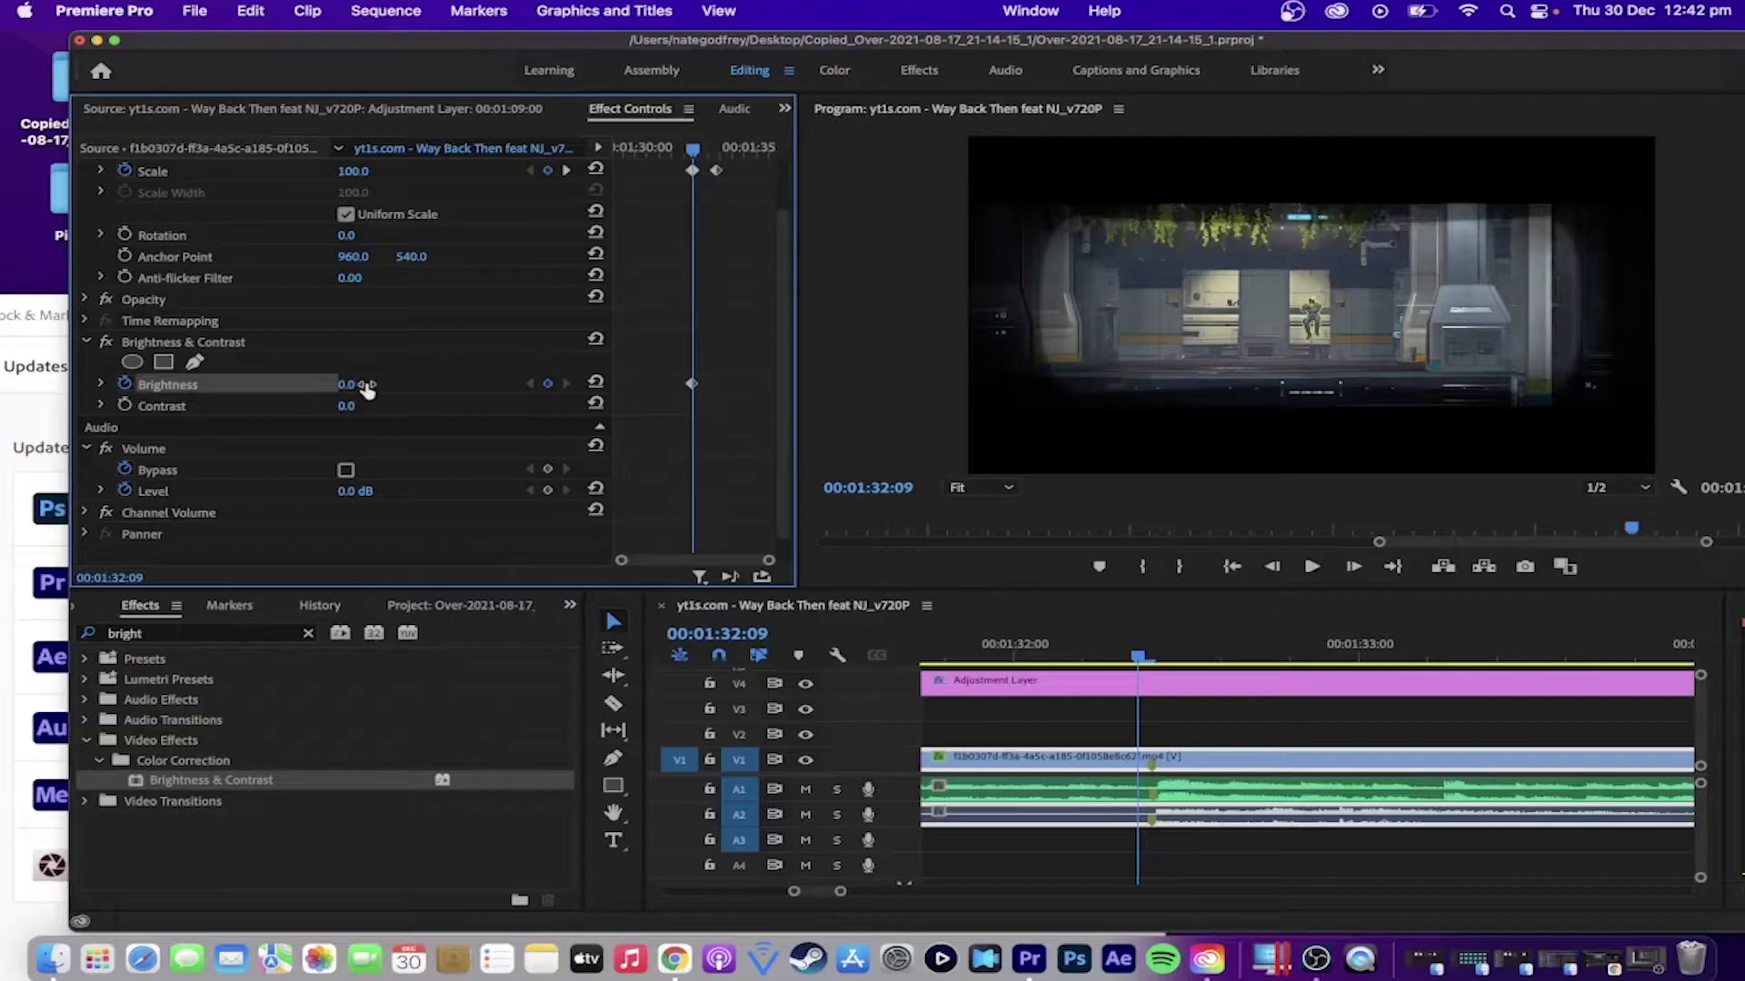
key(Right)
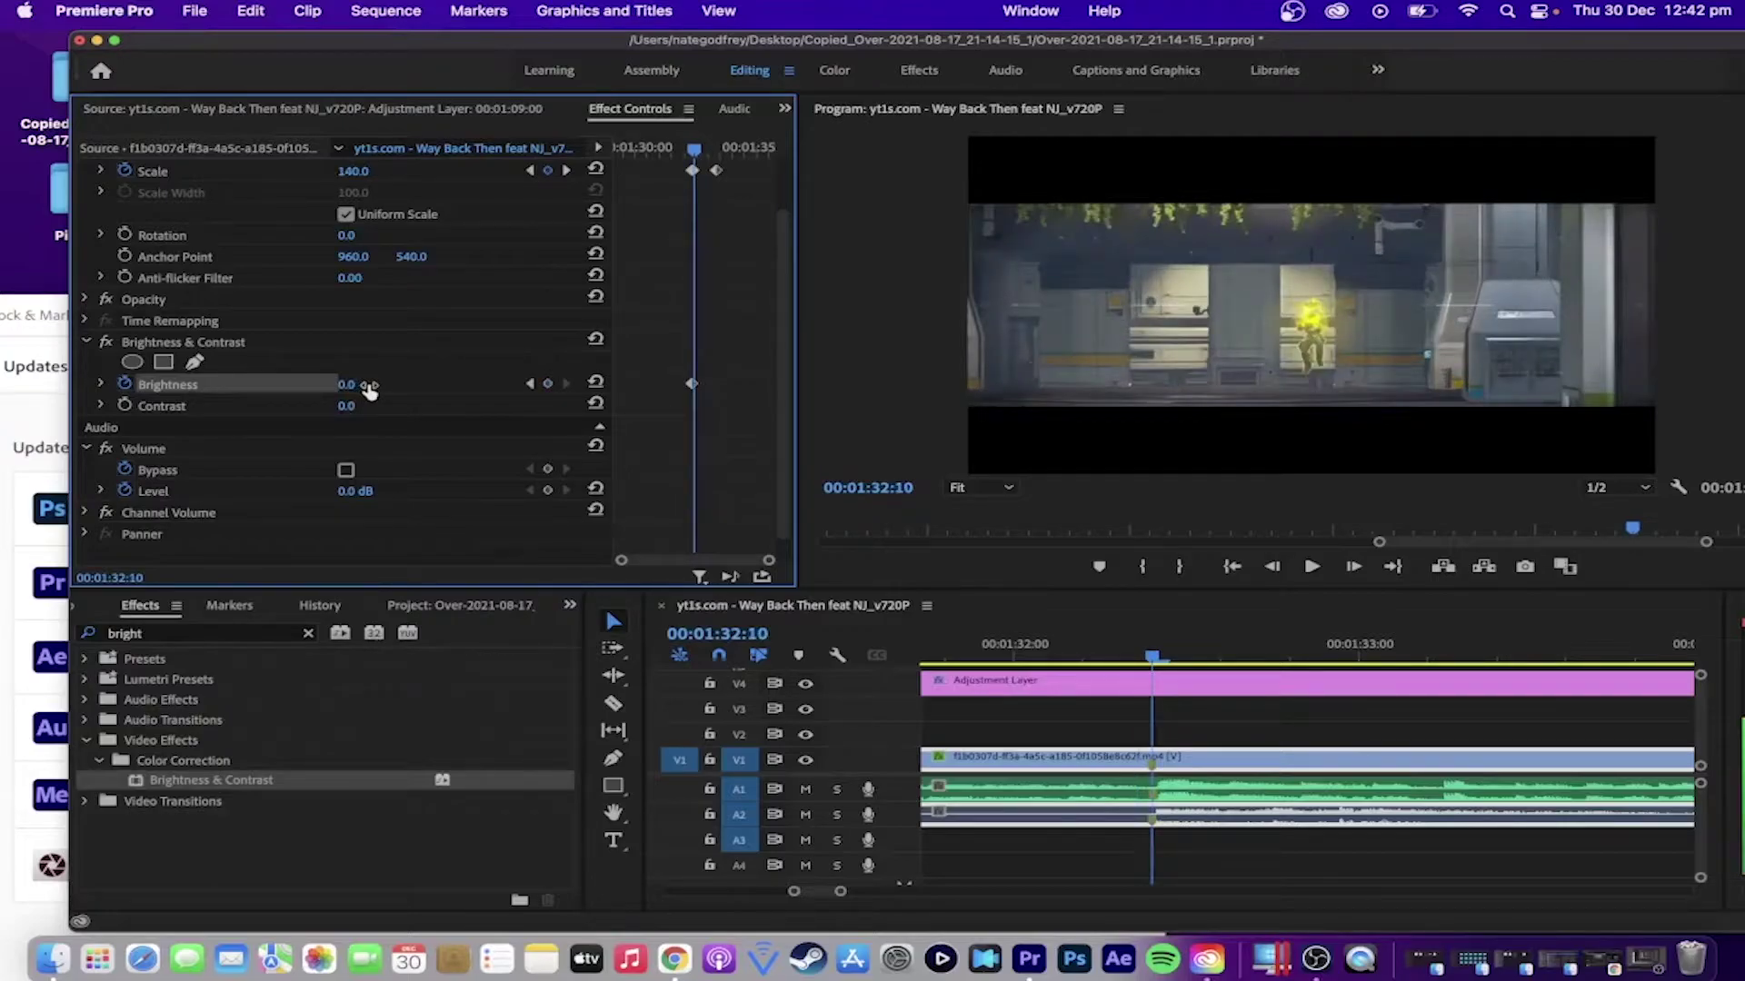
drag(346, 383, 389, 384)
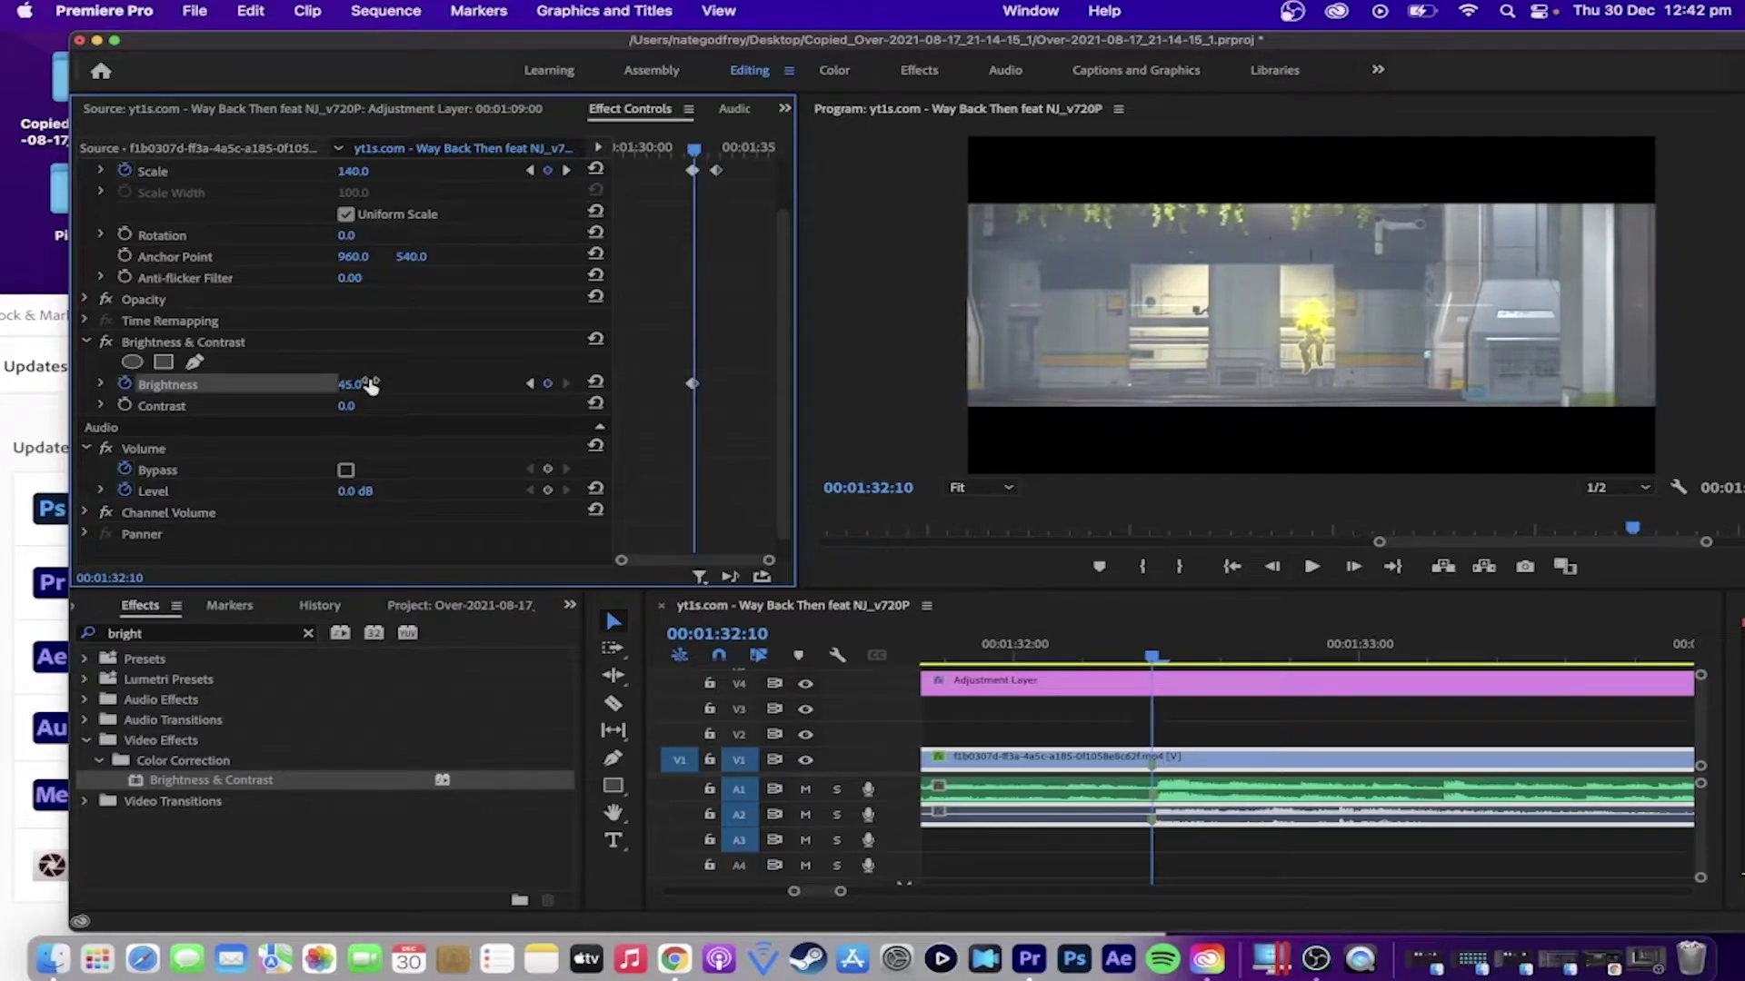
click(1310, 566)
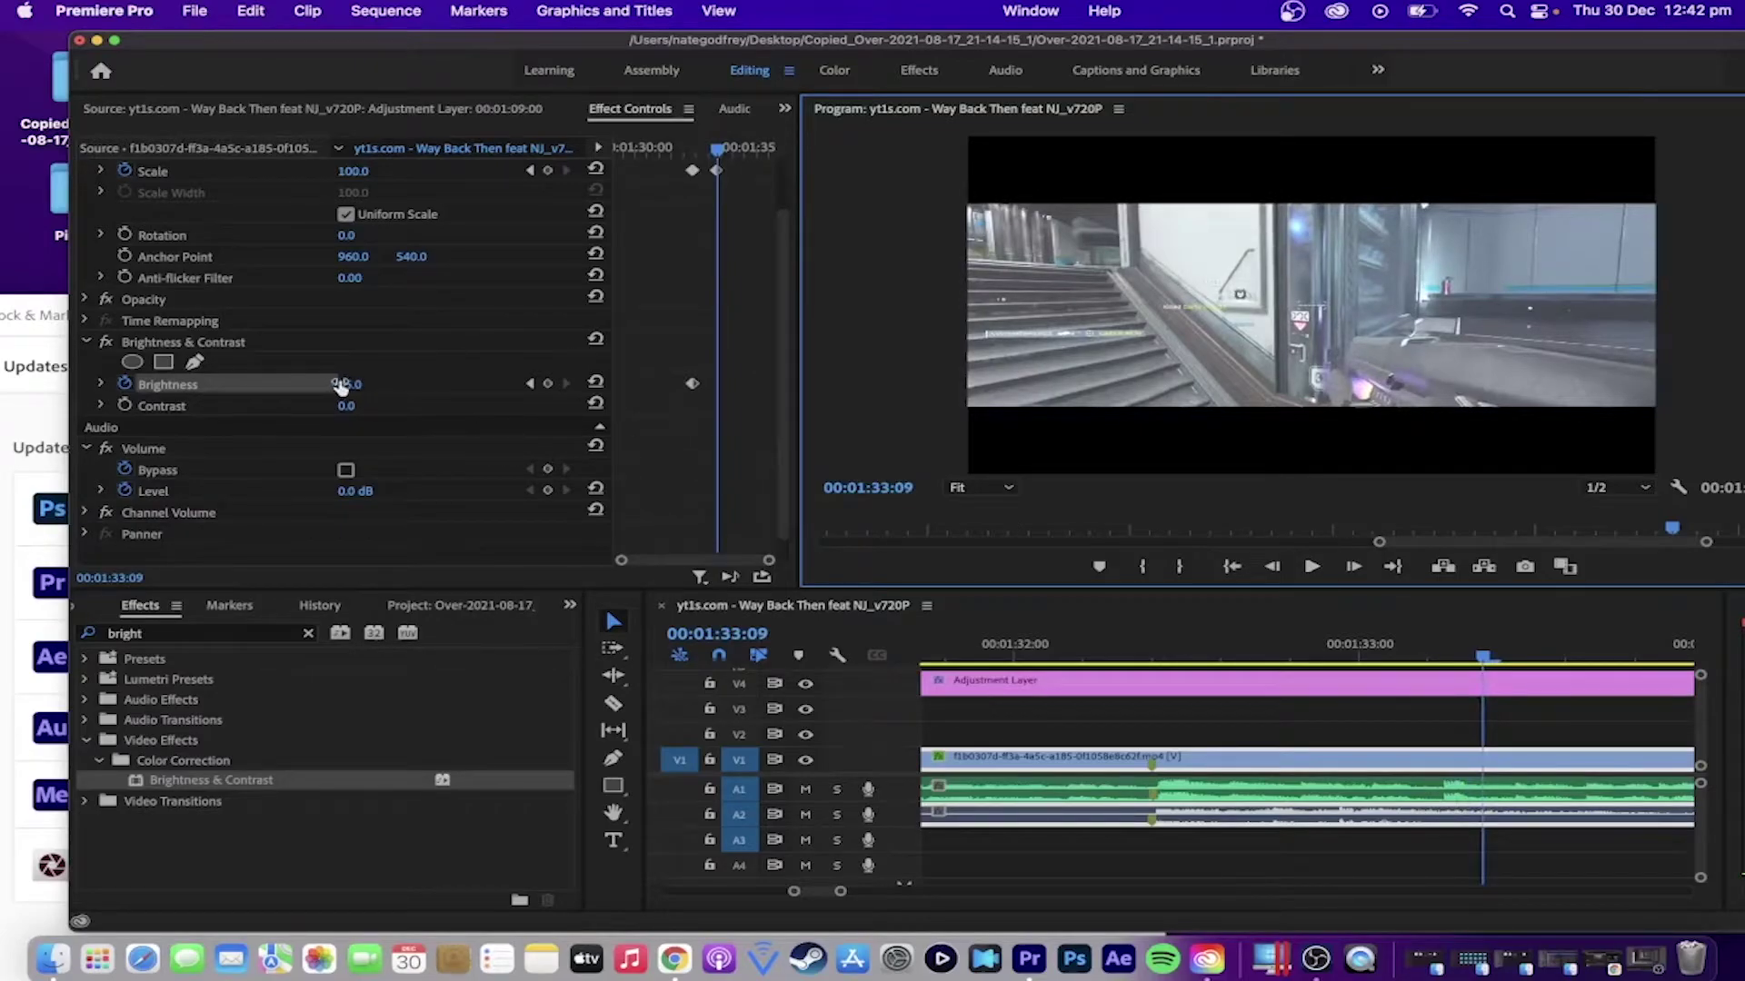
Step: Set Brightness back to 0 at 00:01:33:09 and return the playhead to 00:01:32:04
click(351, 384)
text(0)
key(Return)
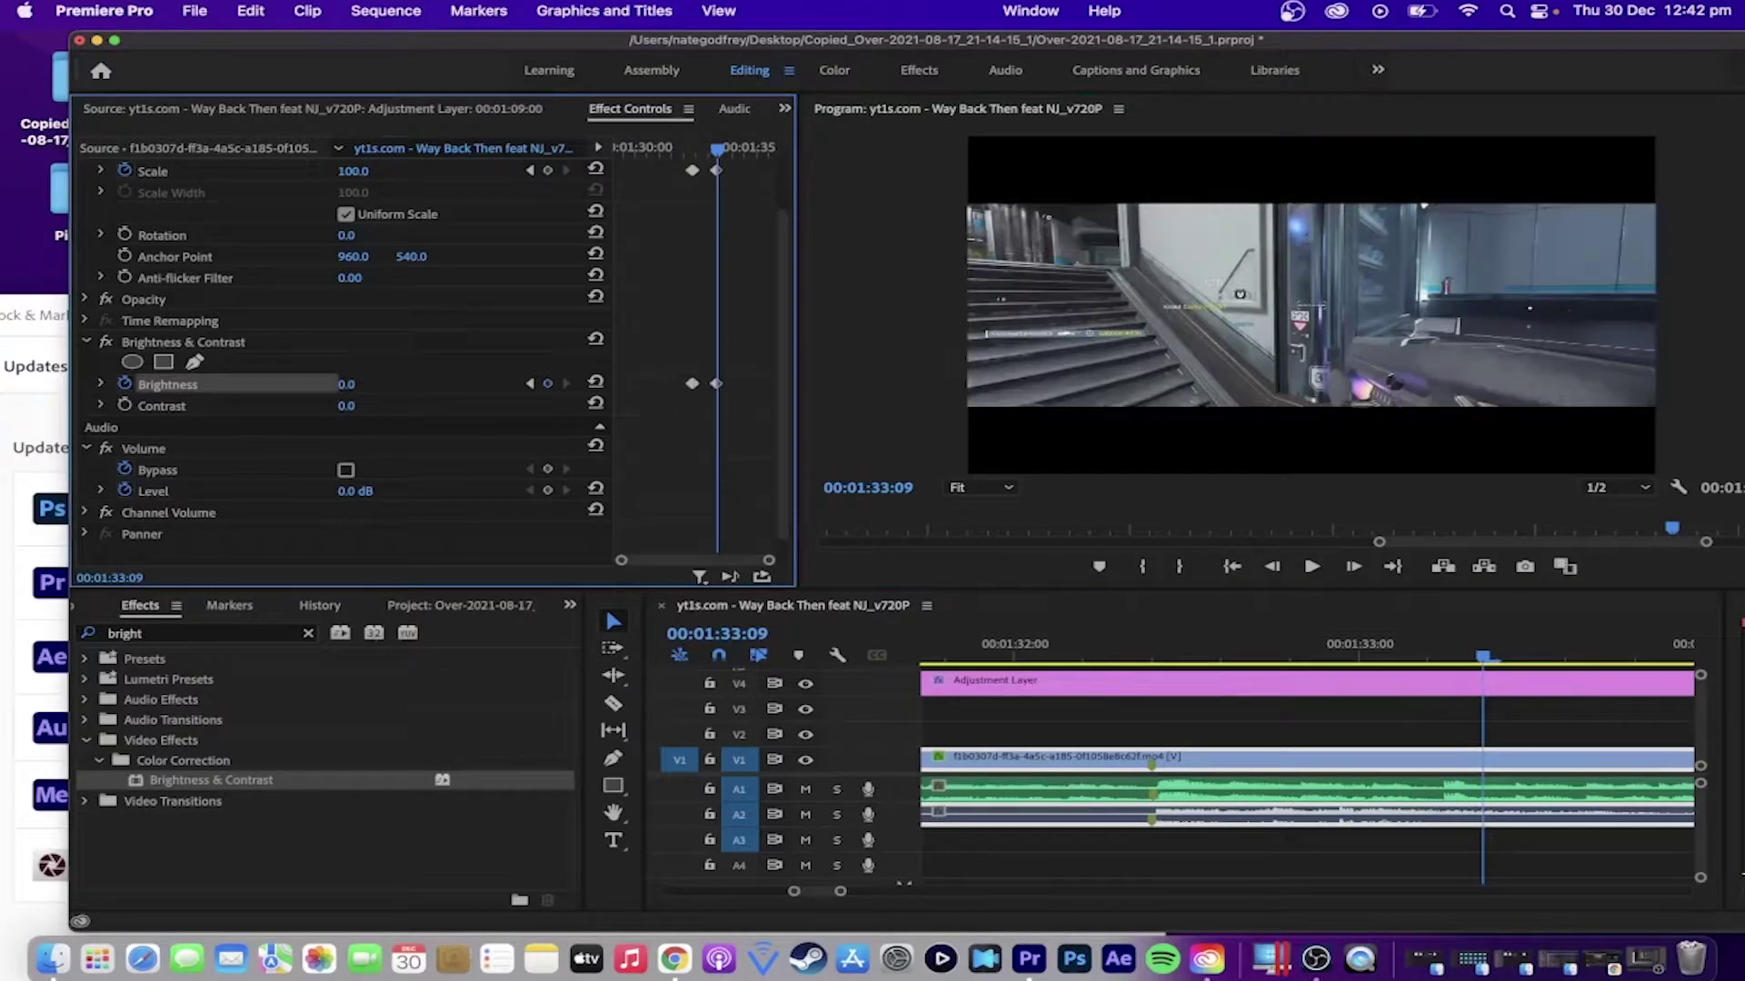
click(1312, 567)
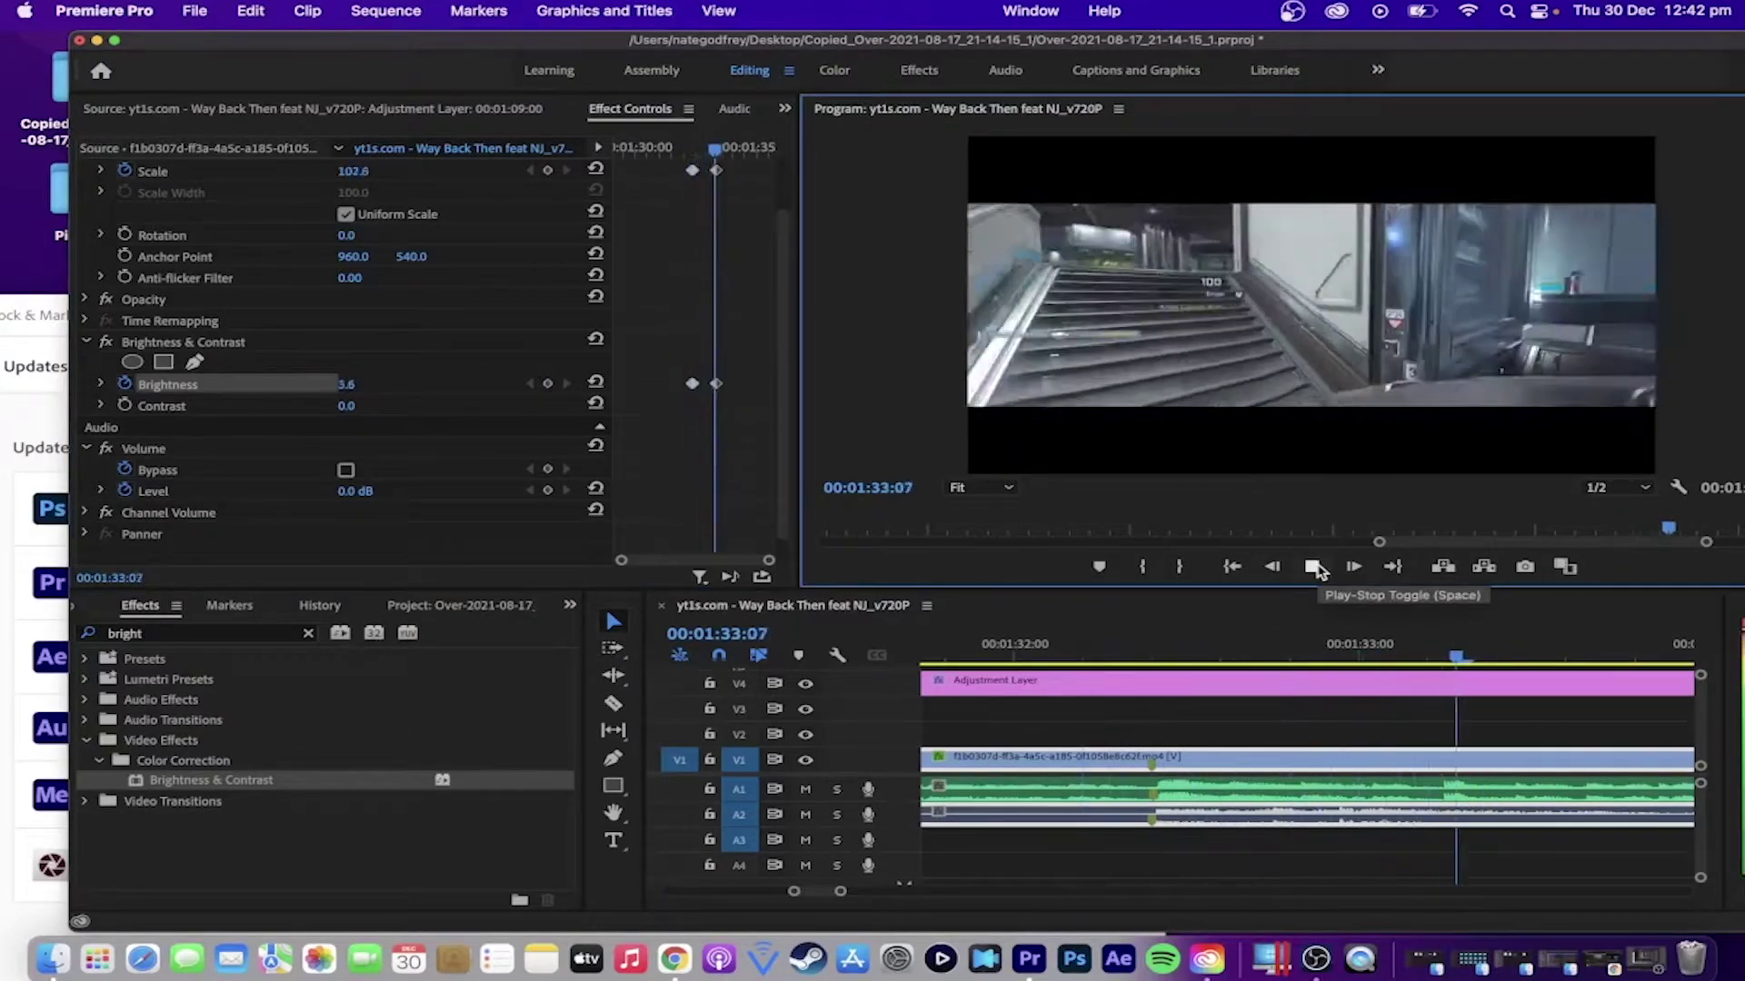
scroll(1149, 652, down, 3)
click(1145, 653)
drag(1149, 653, 1183, 652)
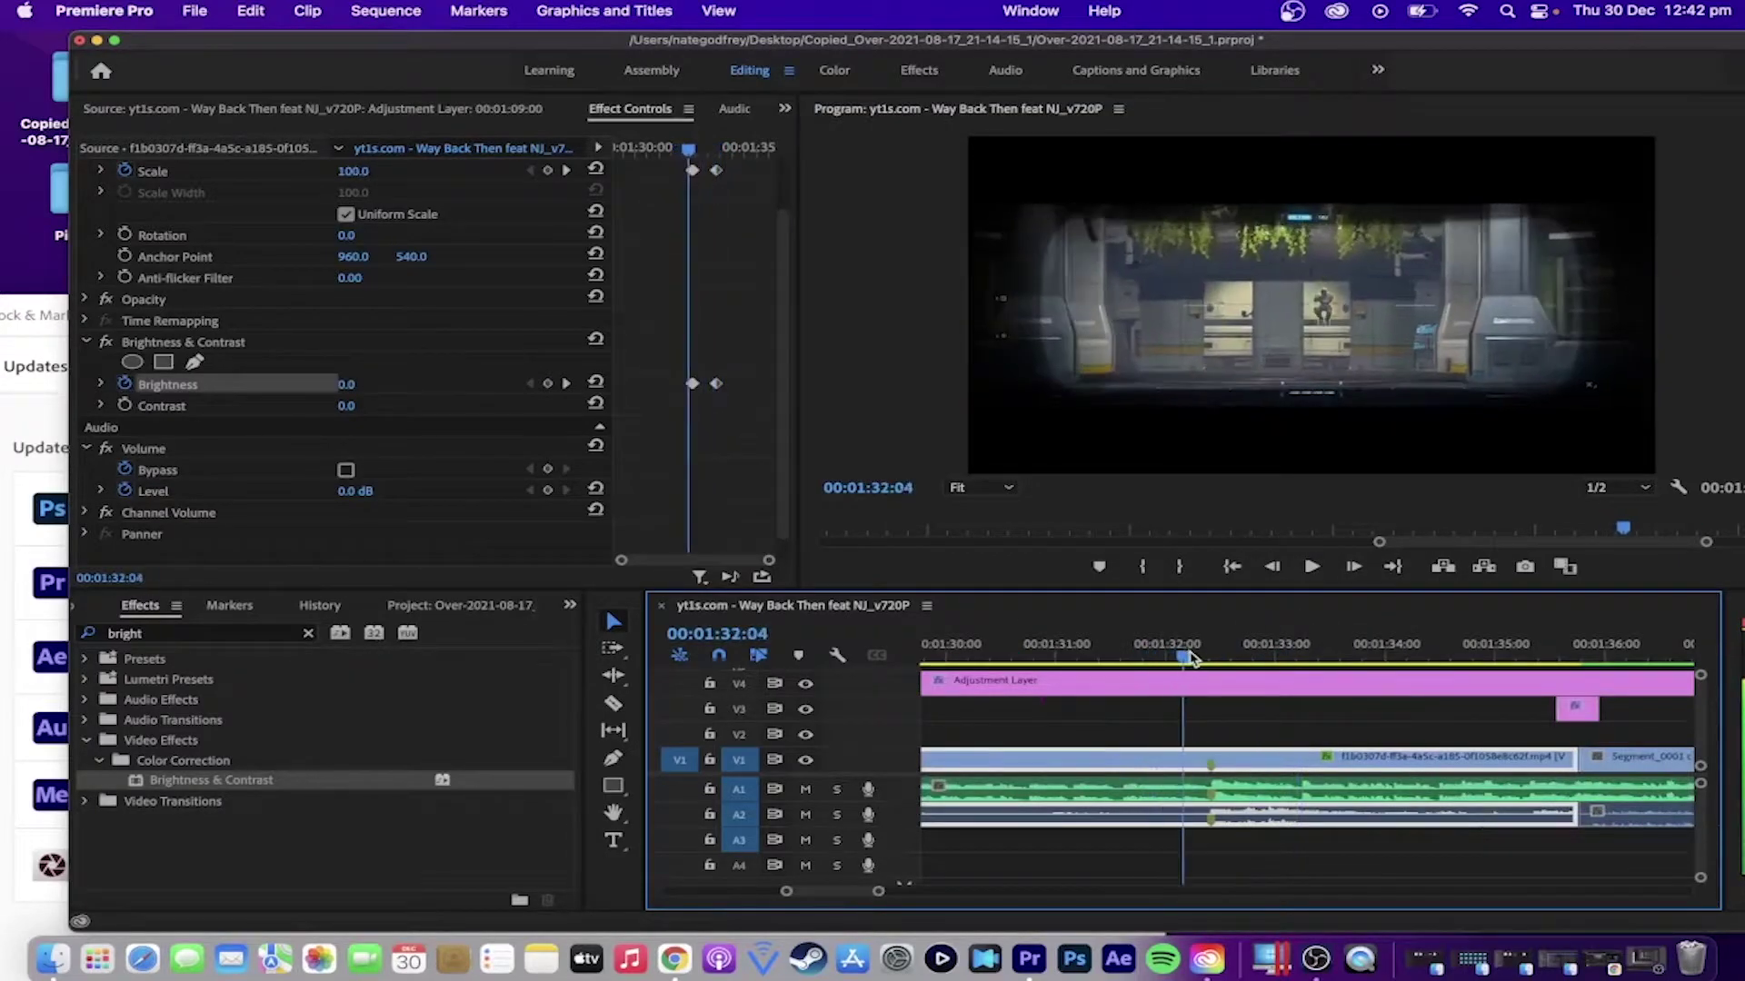
Step: Search 'gau' and apply Gaussian Blur to the gameplay clip
click(189, 633)
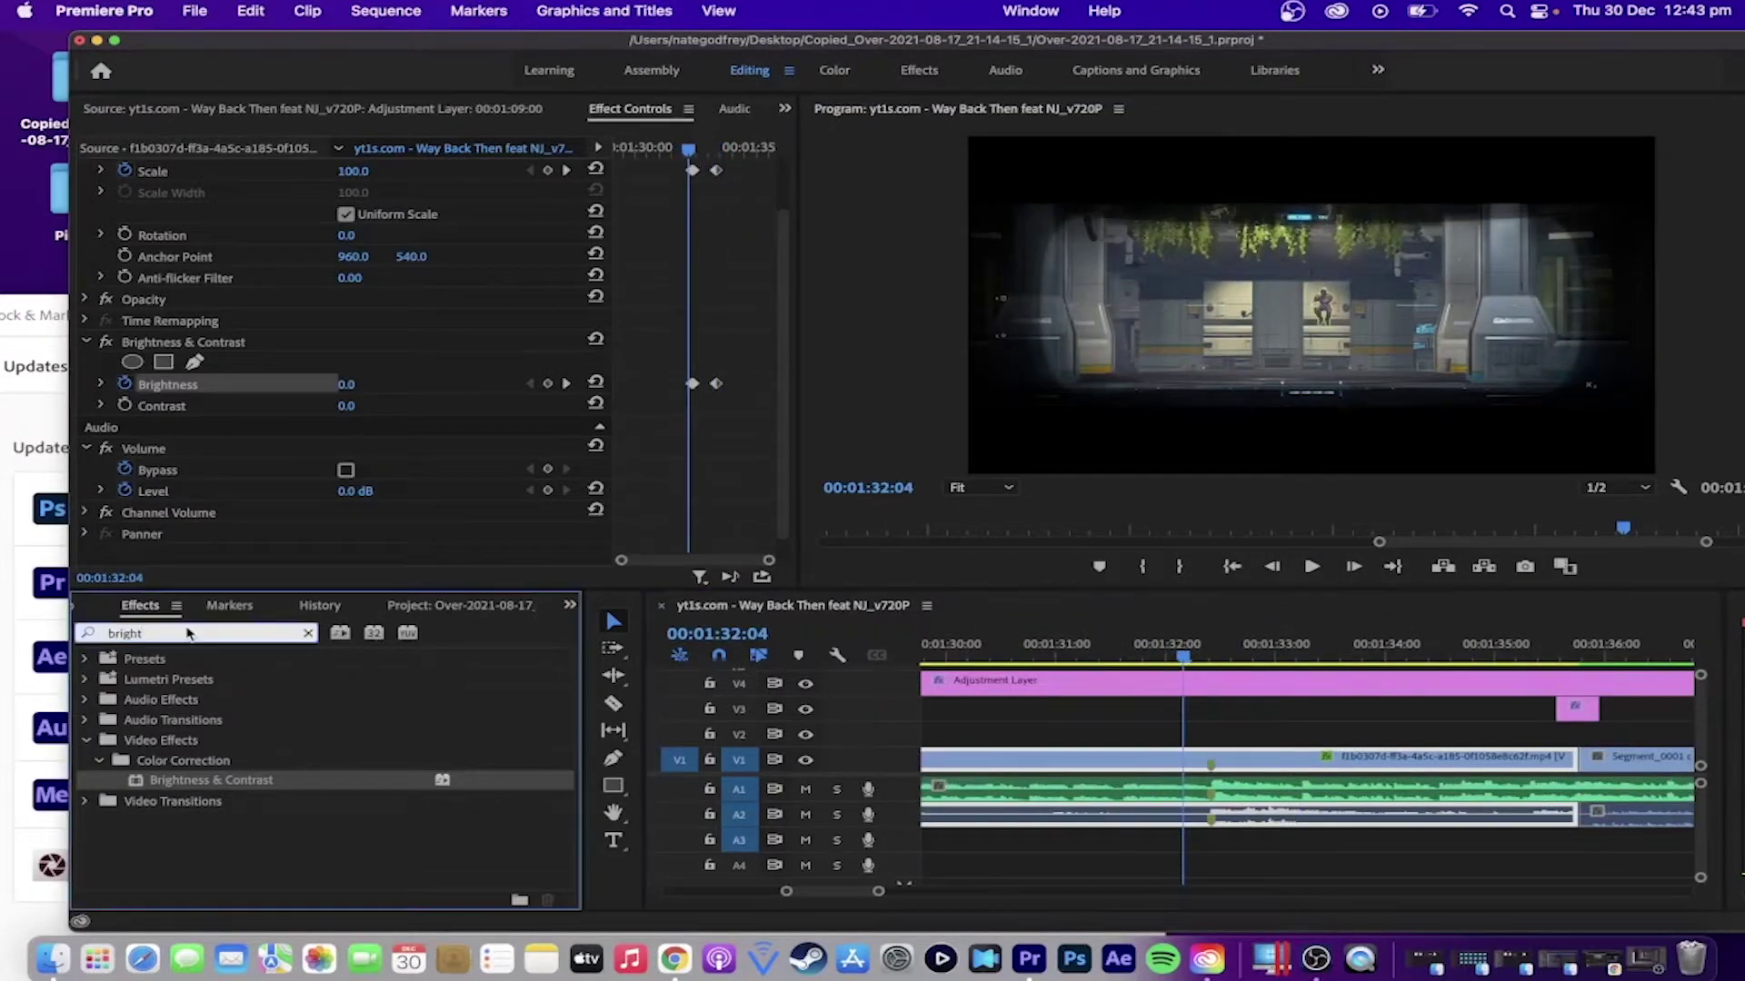
key(BackSpace)
key(BackSpace)
key(BackSpace)
key(BackSpace)
key(BackSpace)
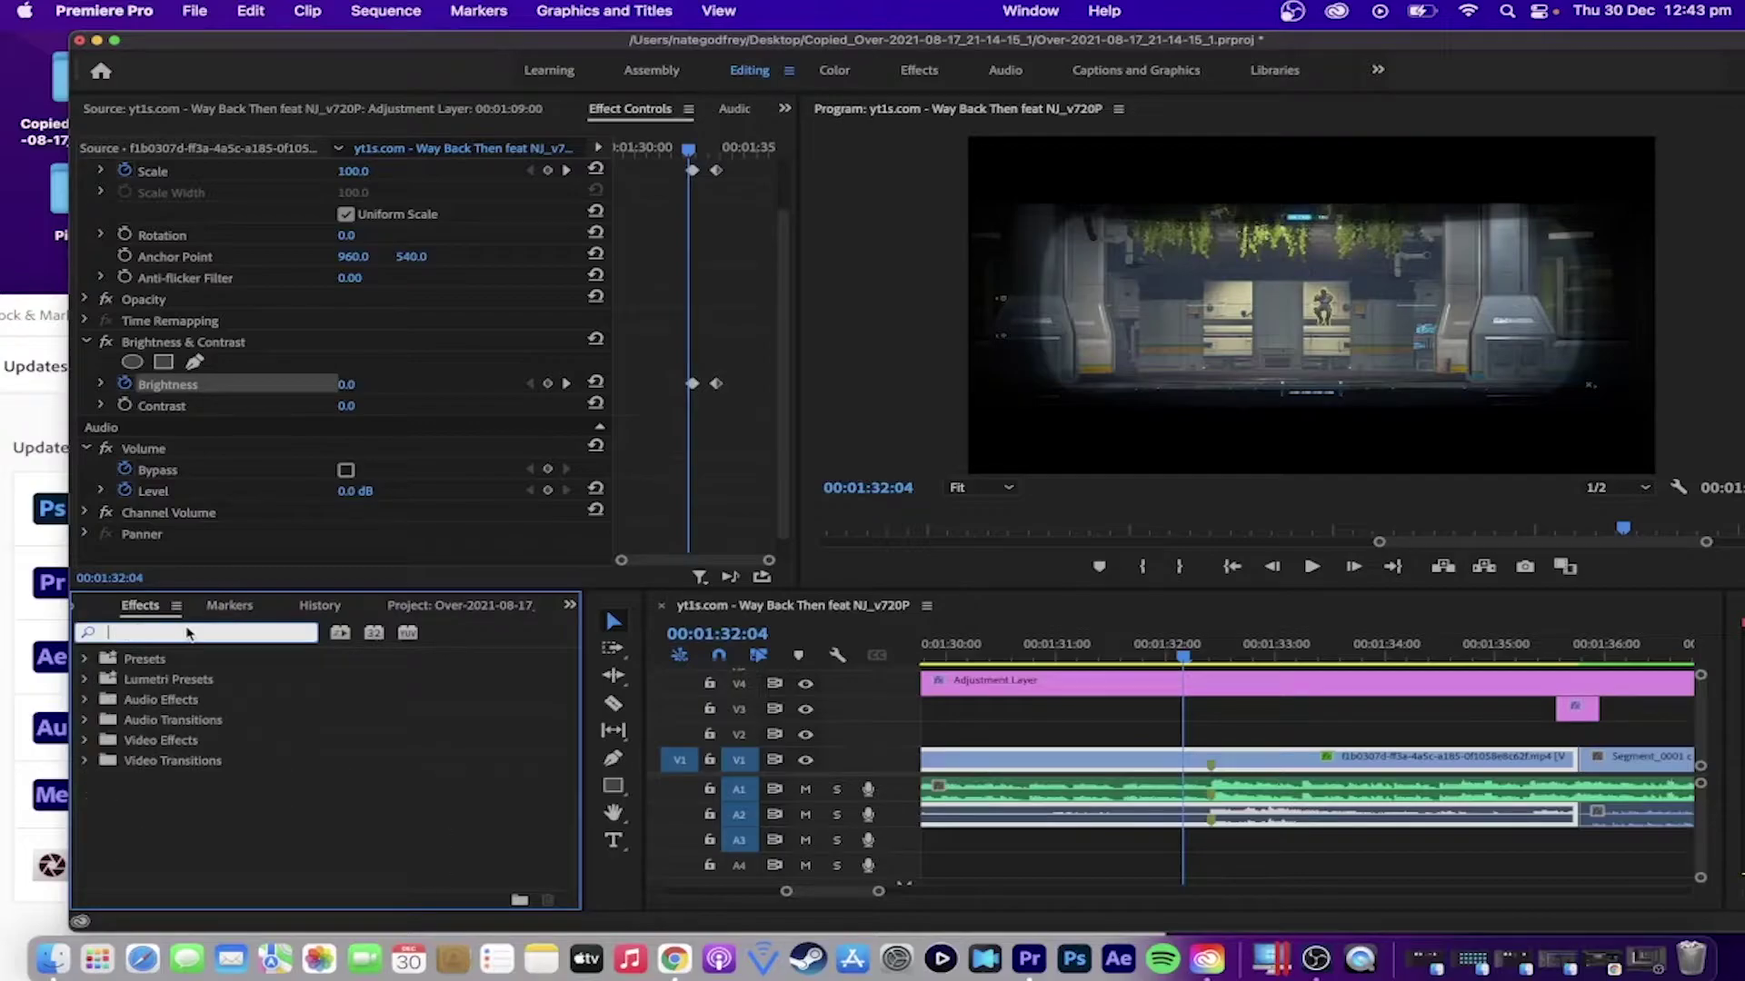
text(gau)
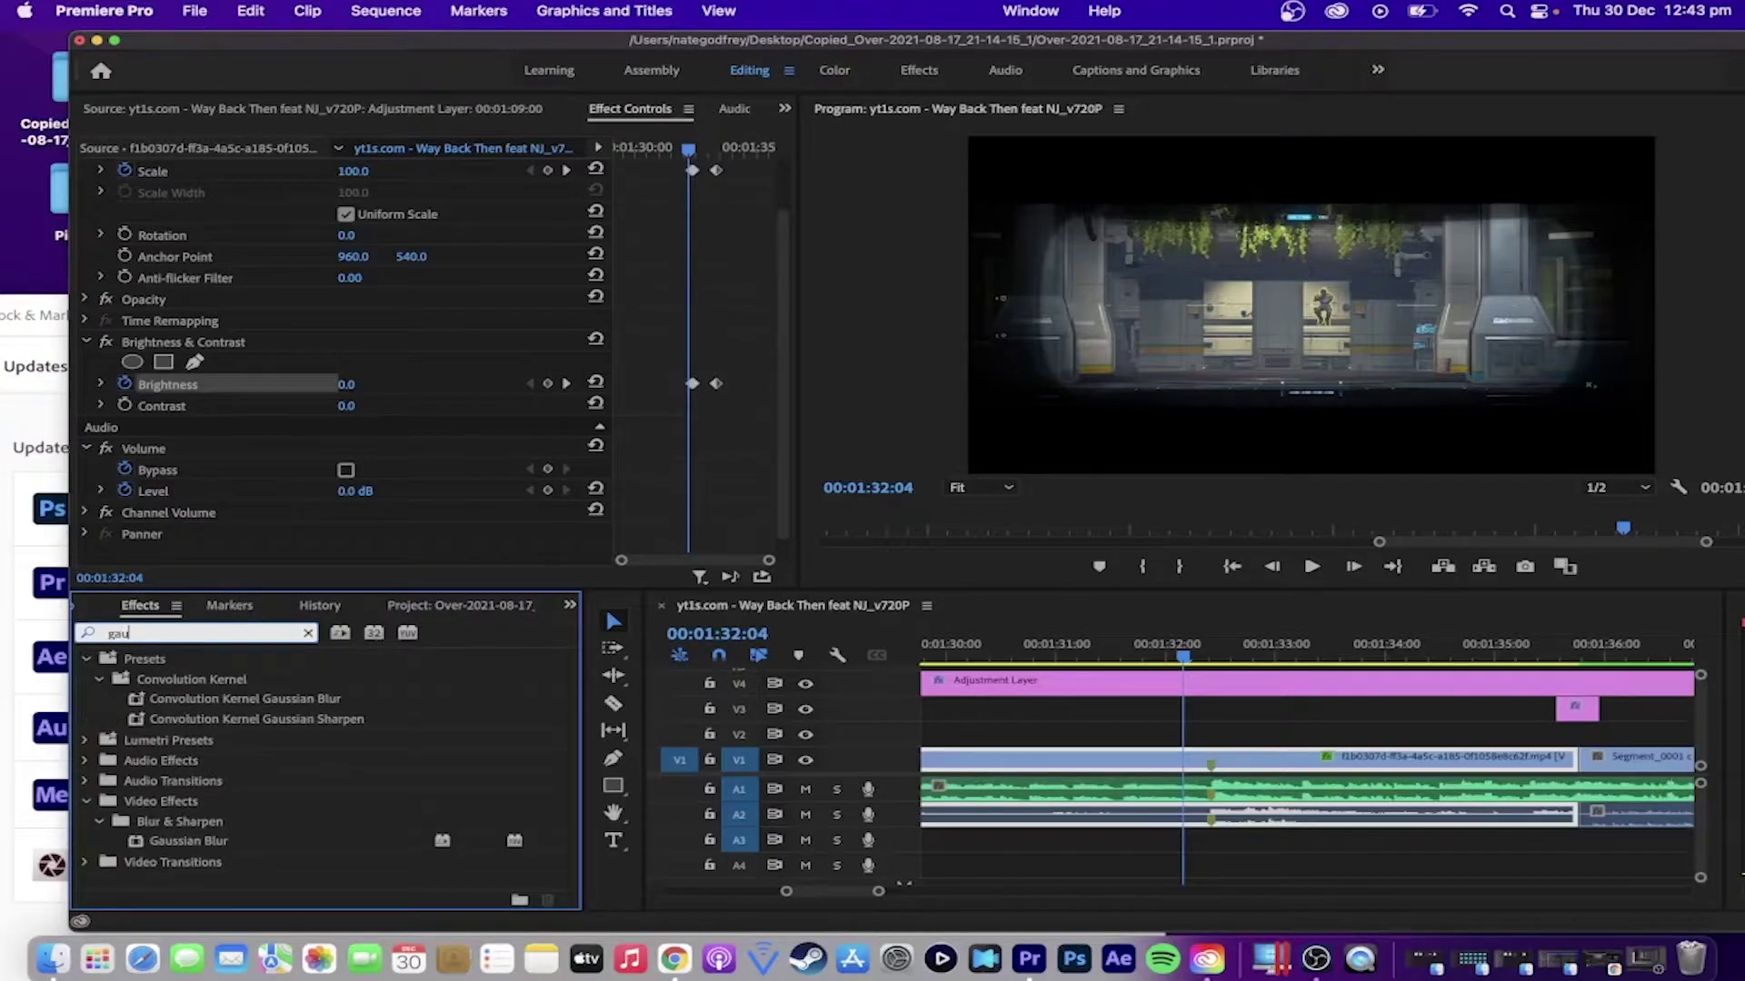
drag(180, 845, 1181, 758)
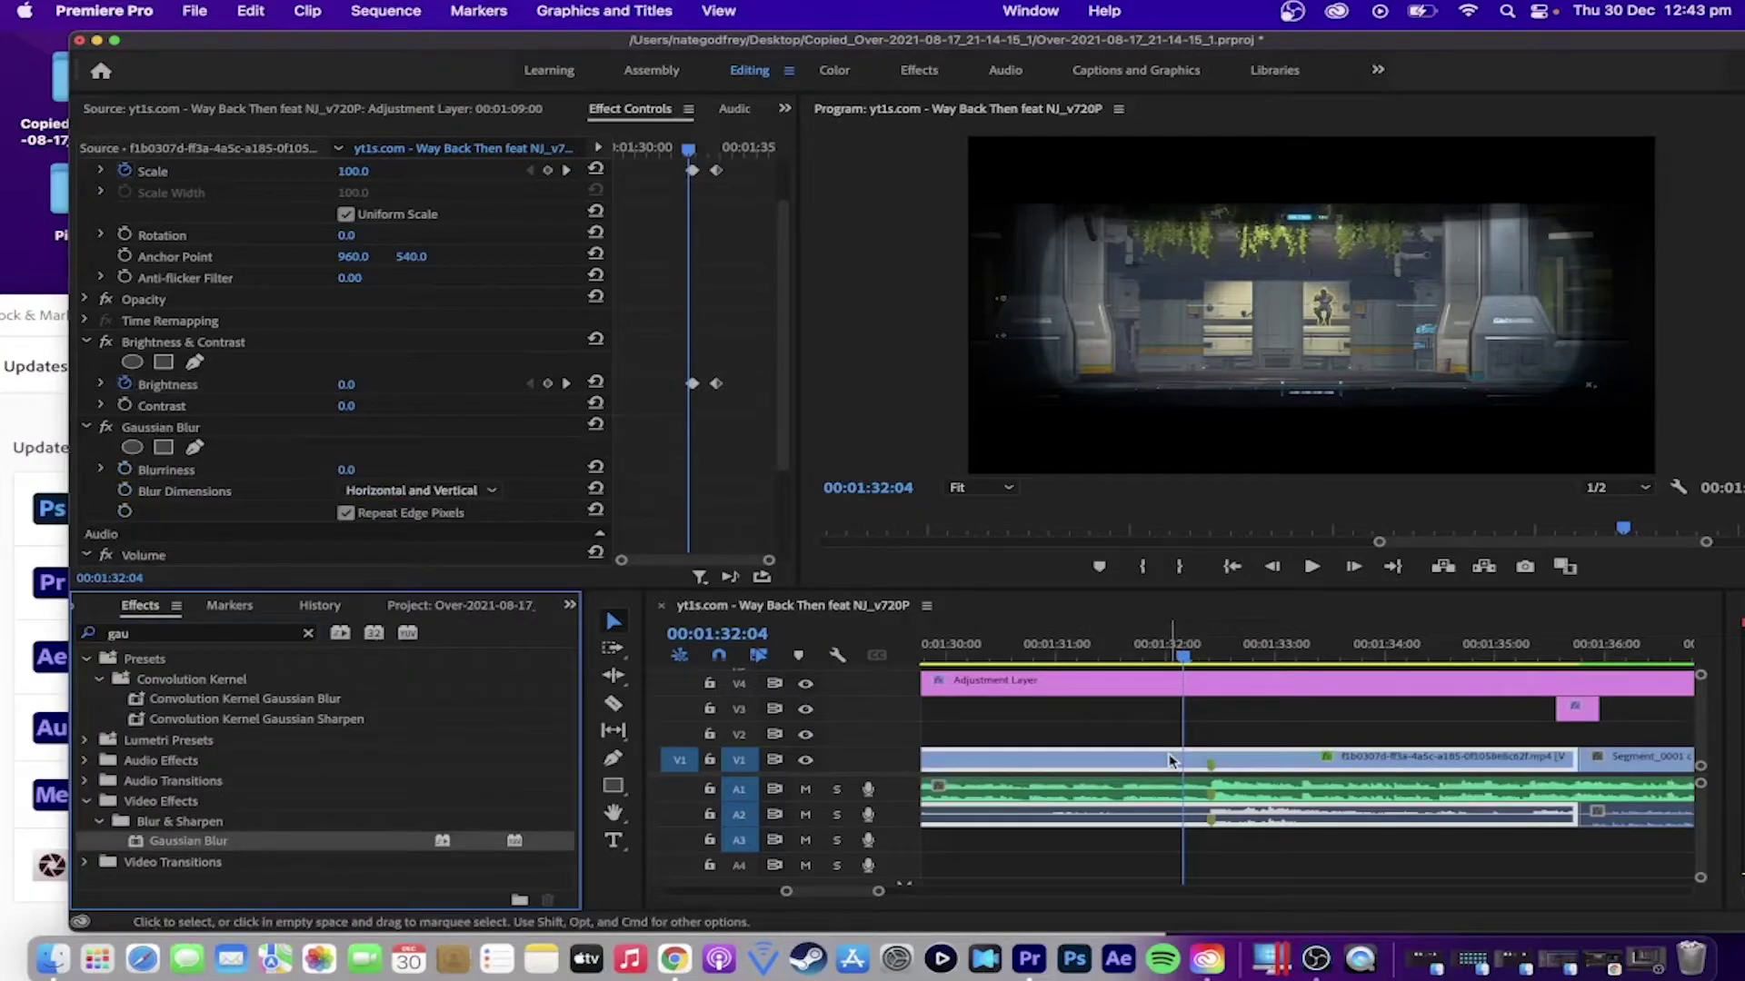
scroll(747, 409, down, 2)
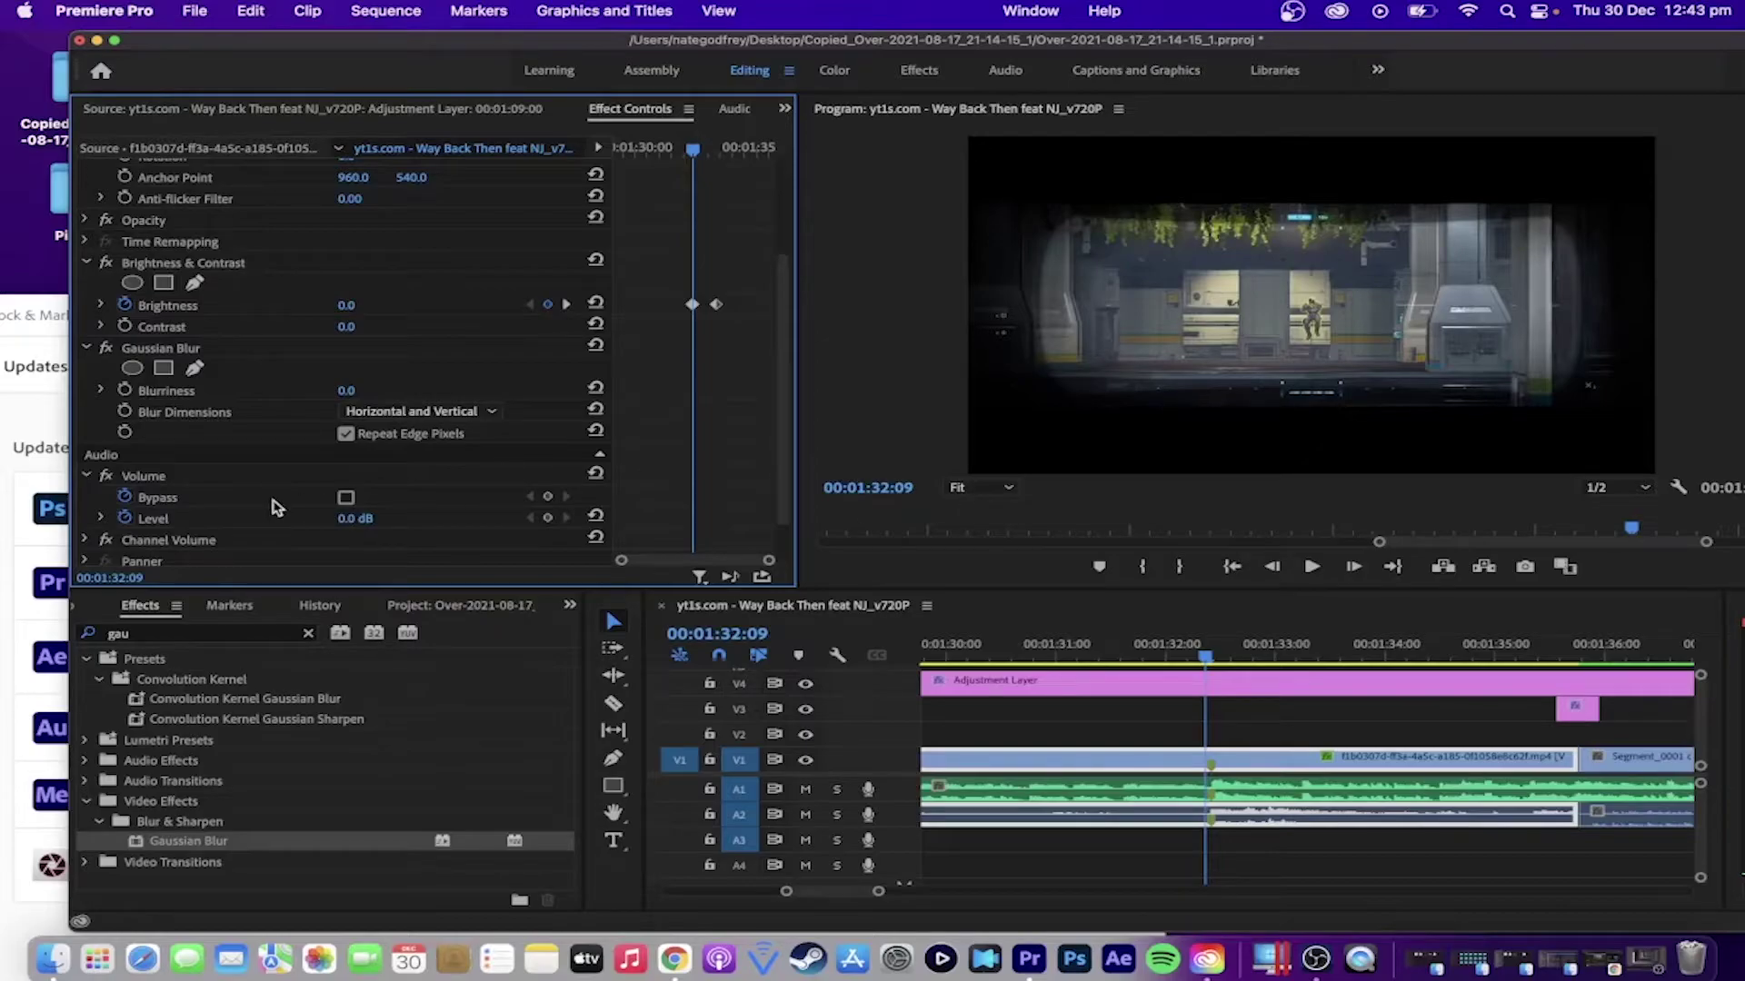
Step: Keyframe Blurriness and set it to 25 one frame after the kill, then preview
click(125, 390)
key(Right)
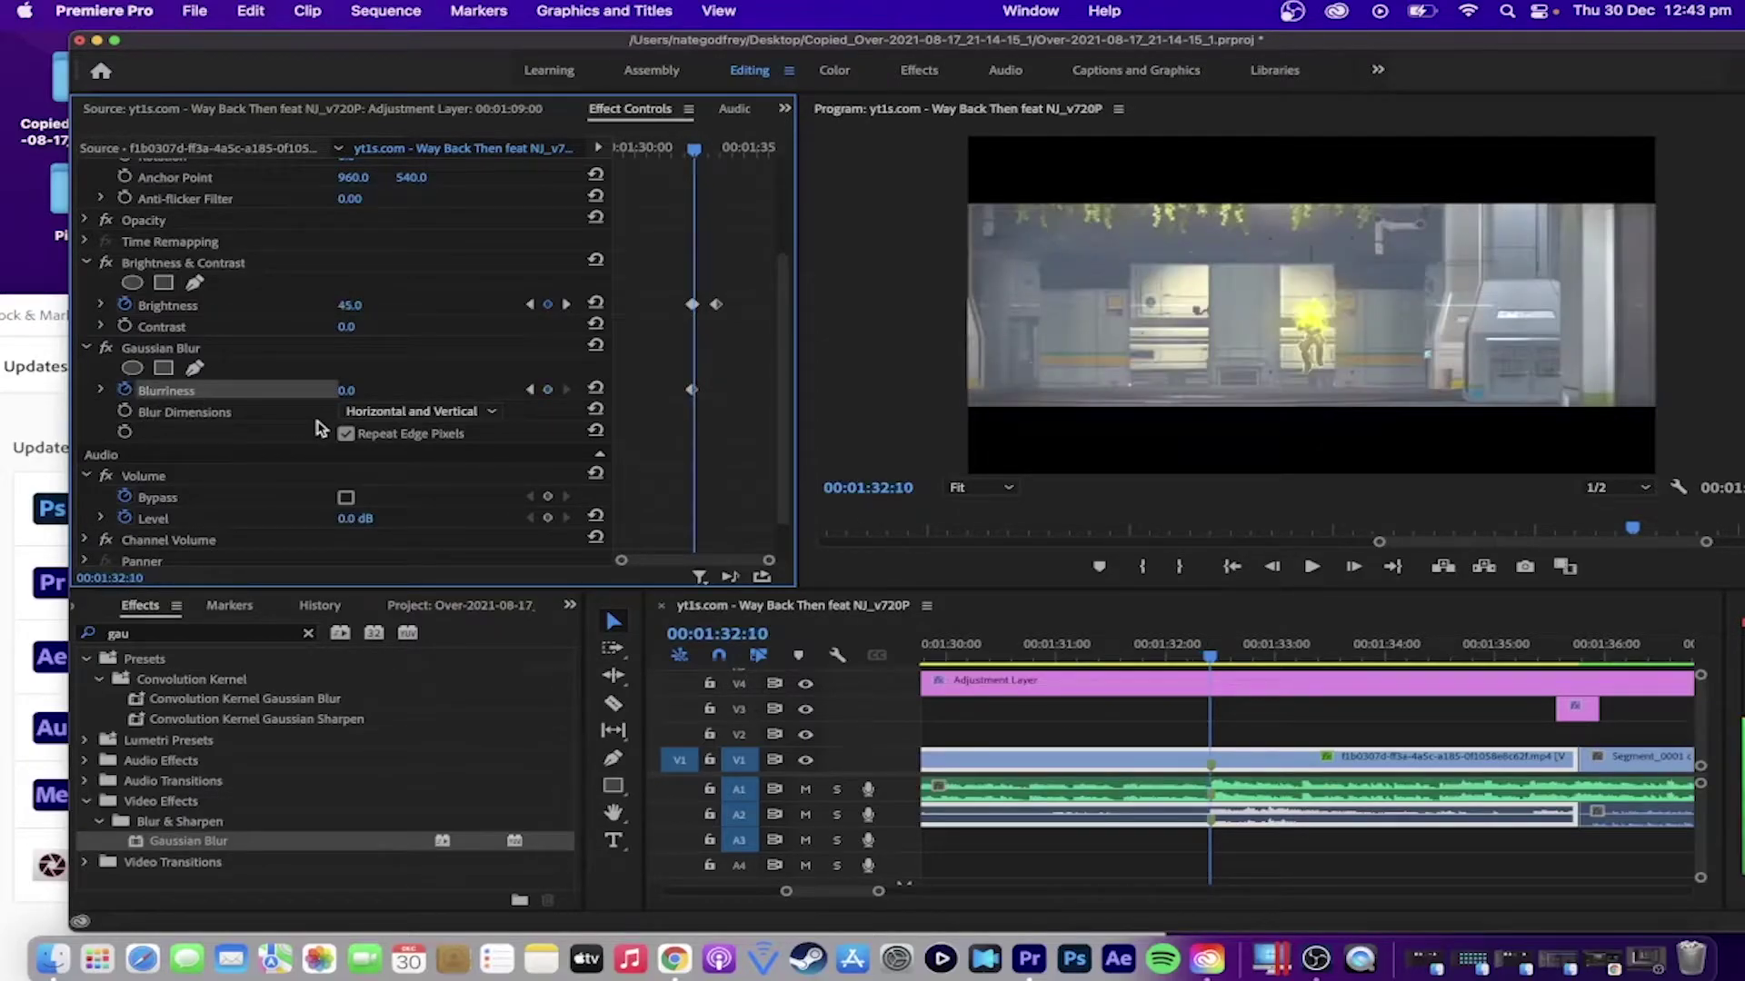
drag(346, 390, 509, 391)
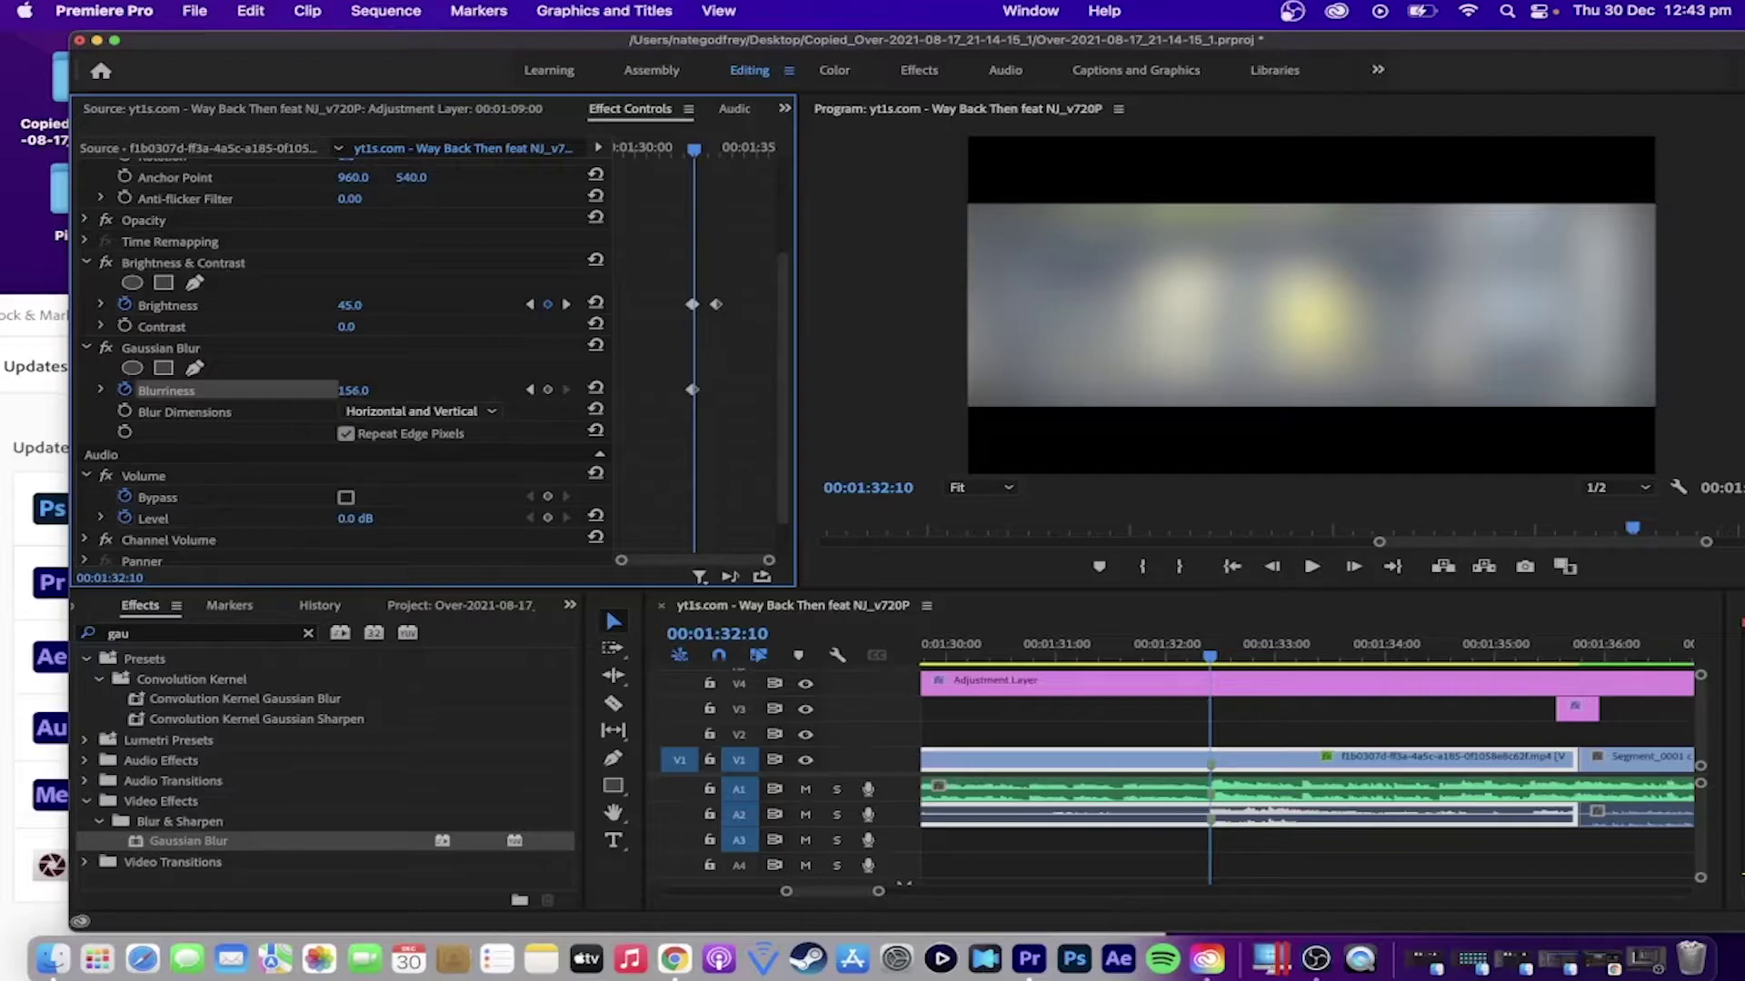
drag(352, 390, 272, 391)
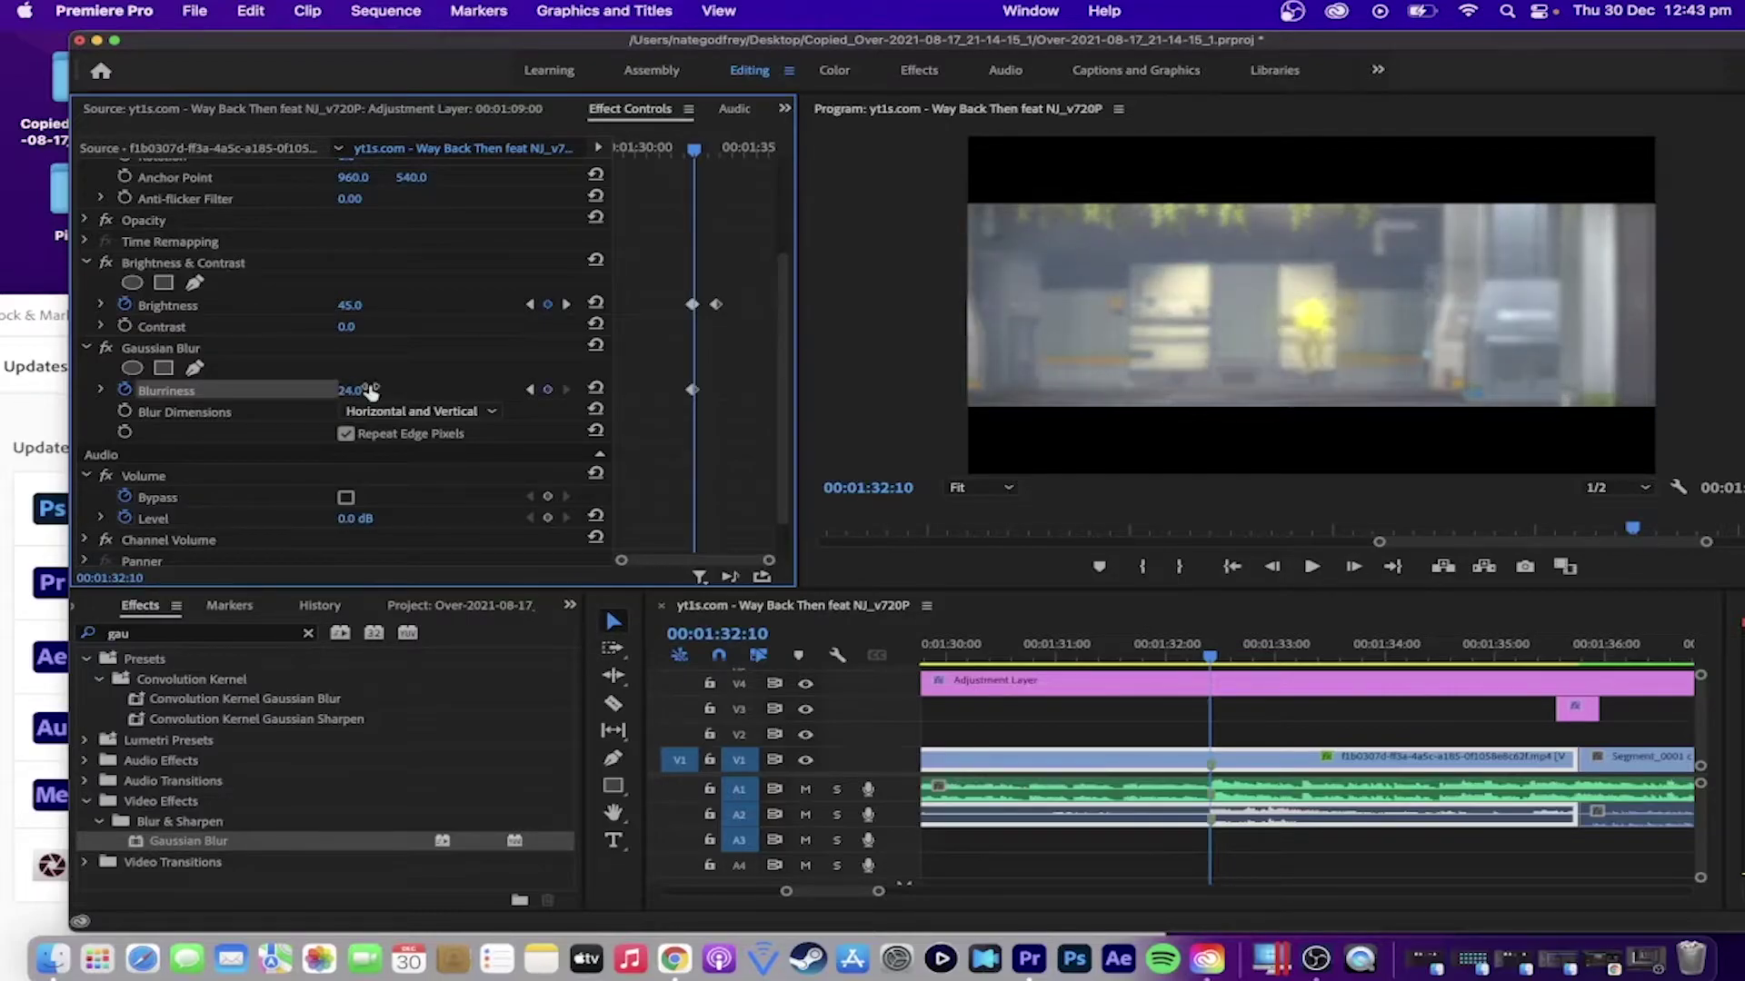
click(369, 389)
key(Return)
click(1311, 566)
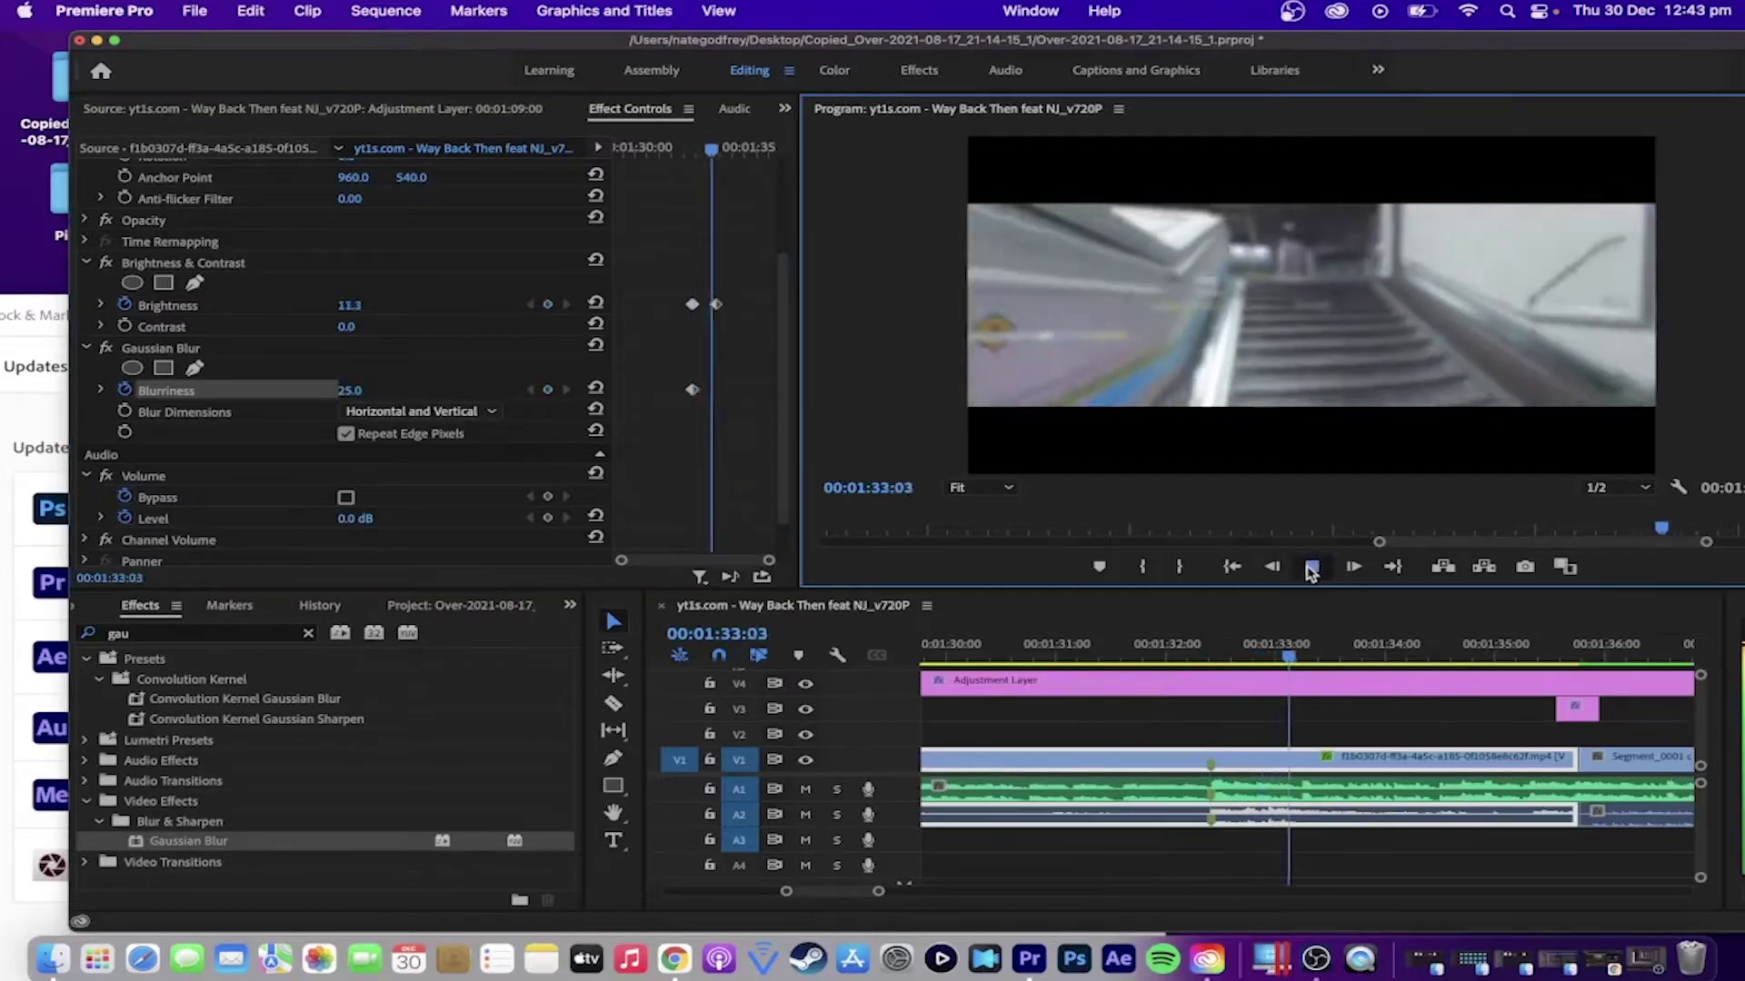
key(space)
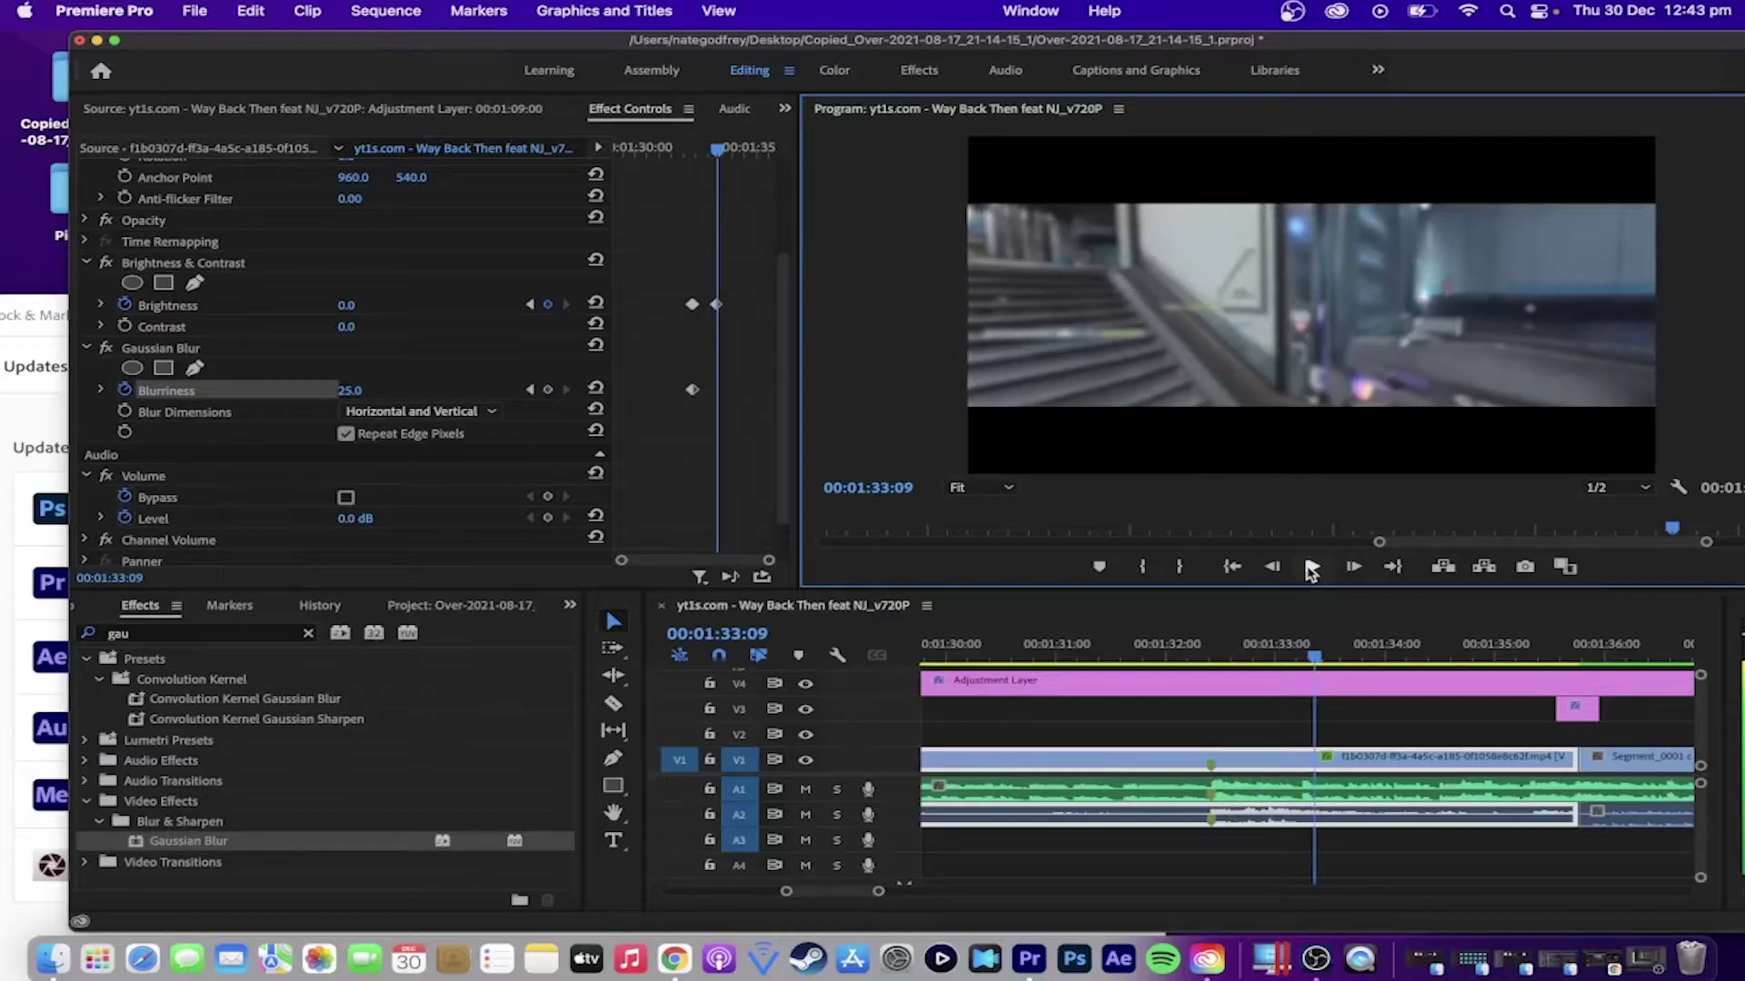
Step: Set Blurriness back to 0 at 00:01:33:09 and replay the section
click(364, 390)
key(Return)
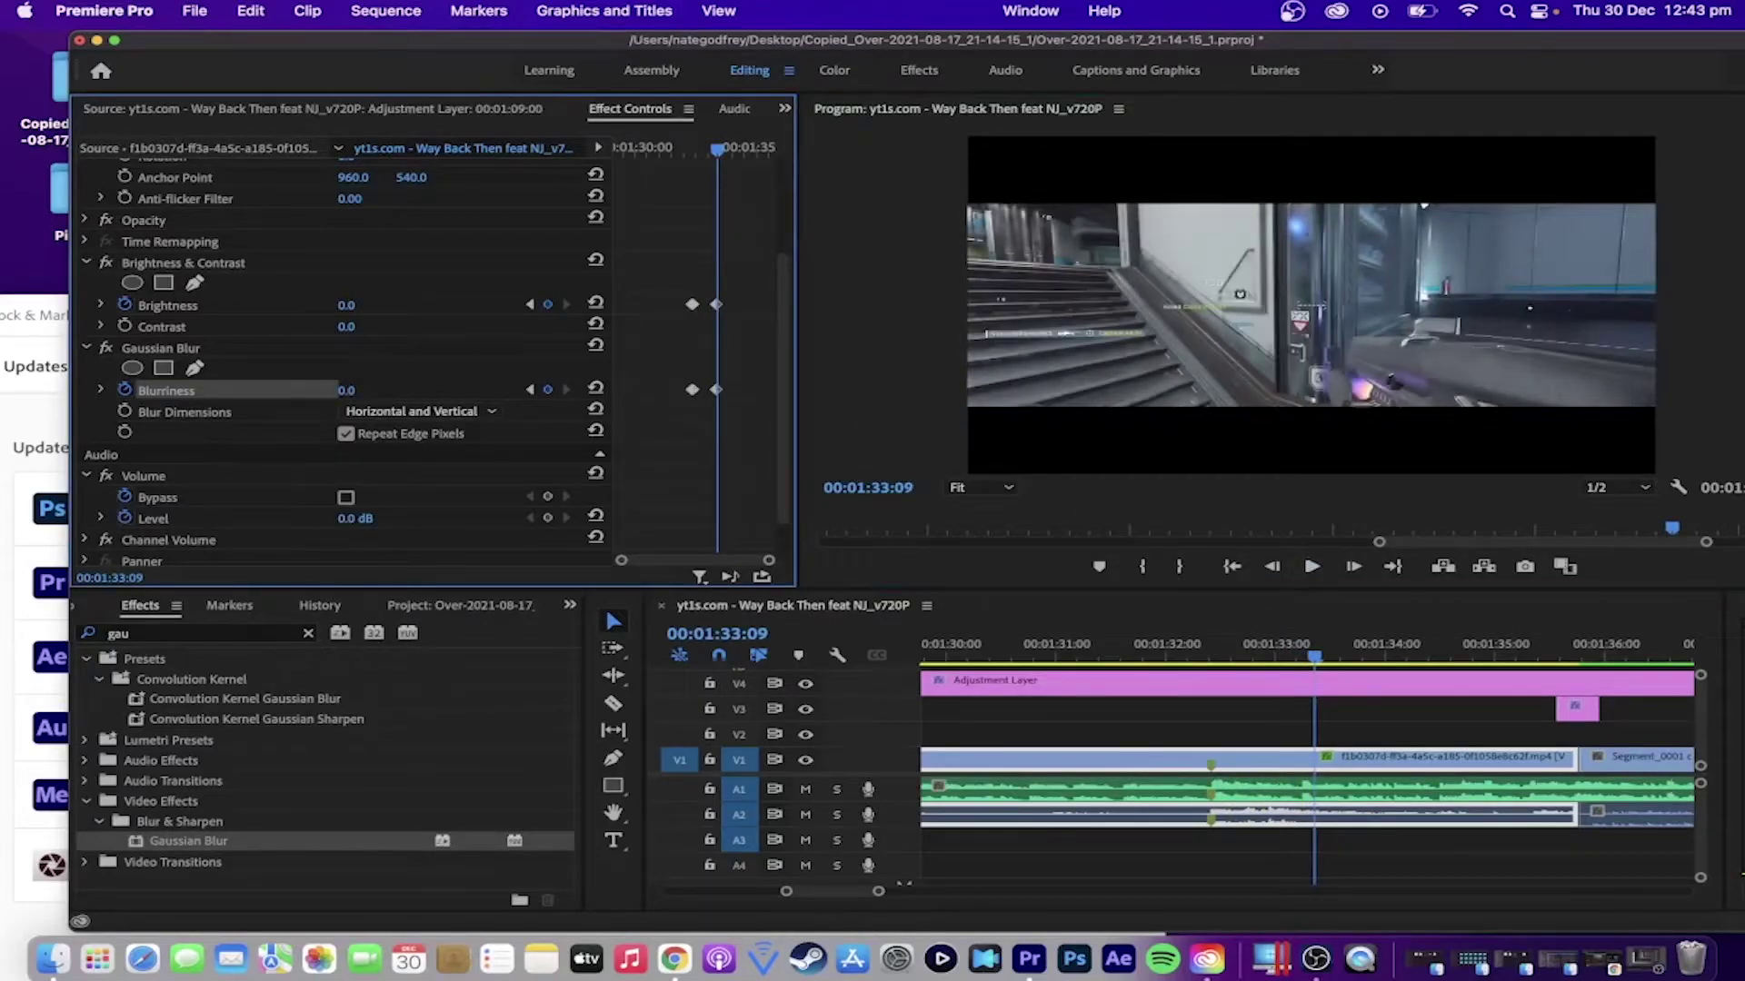
key(shift+k)
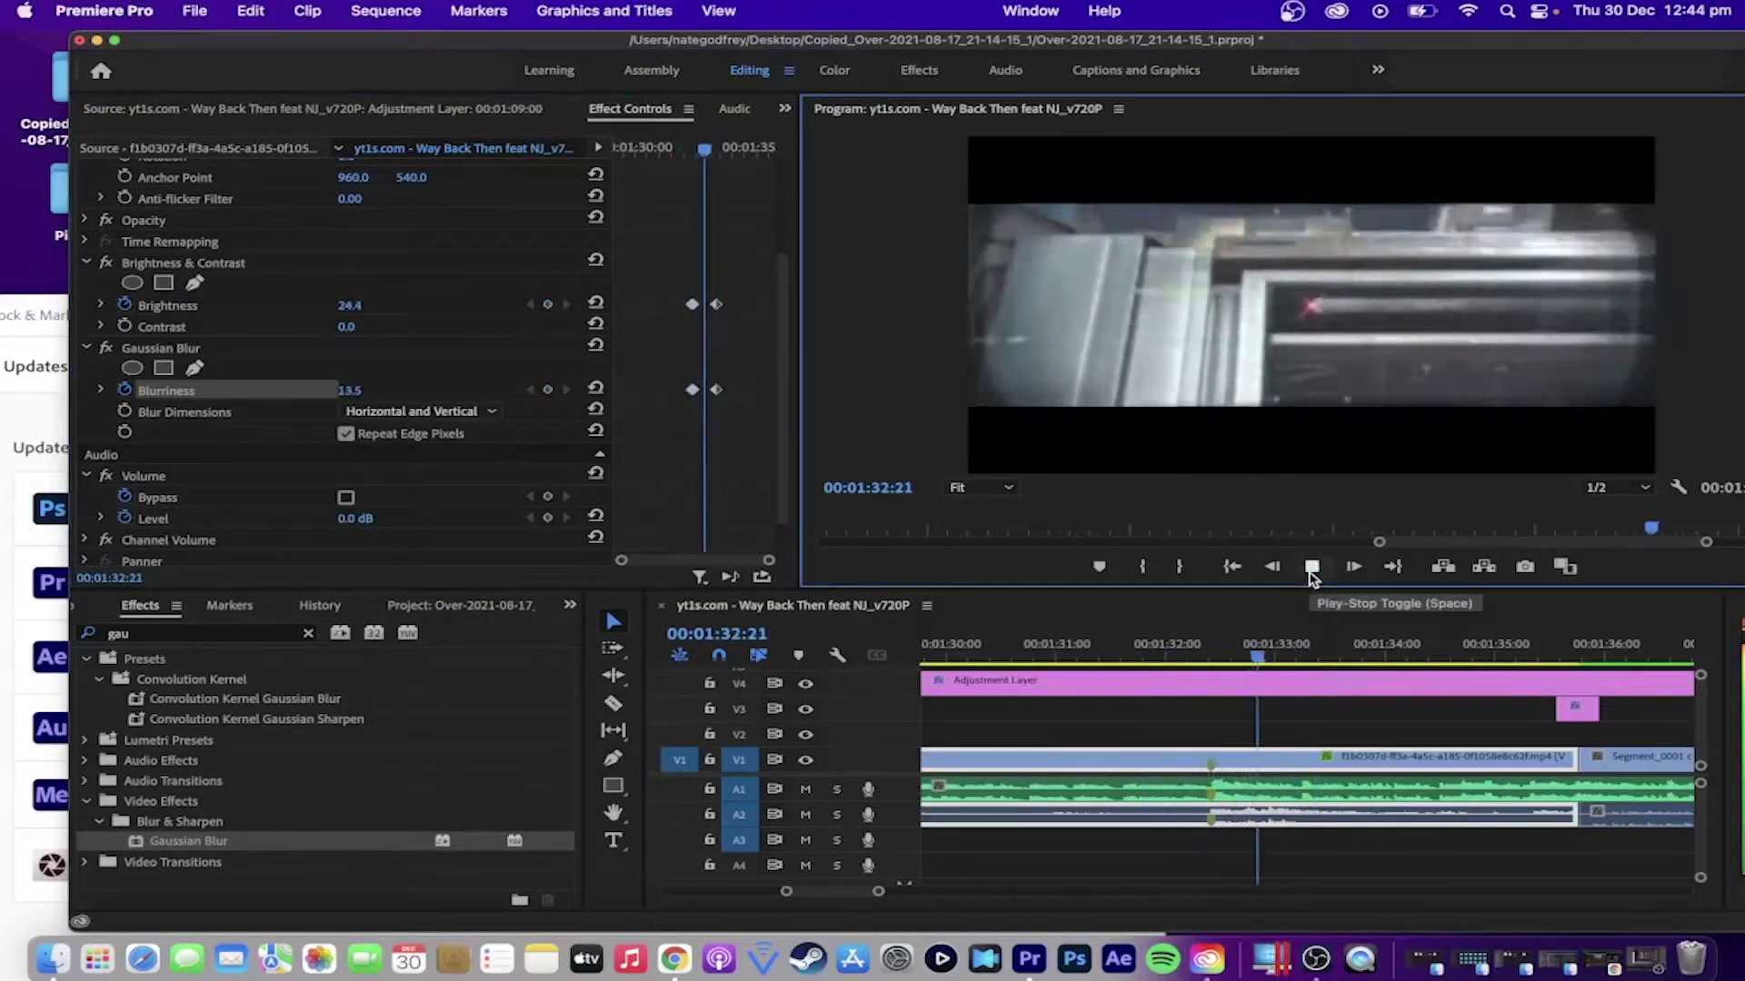
Step: Search 'lens distortion' and apply Lens Distortion to the gameplay clip
click(308, 633)
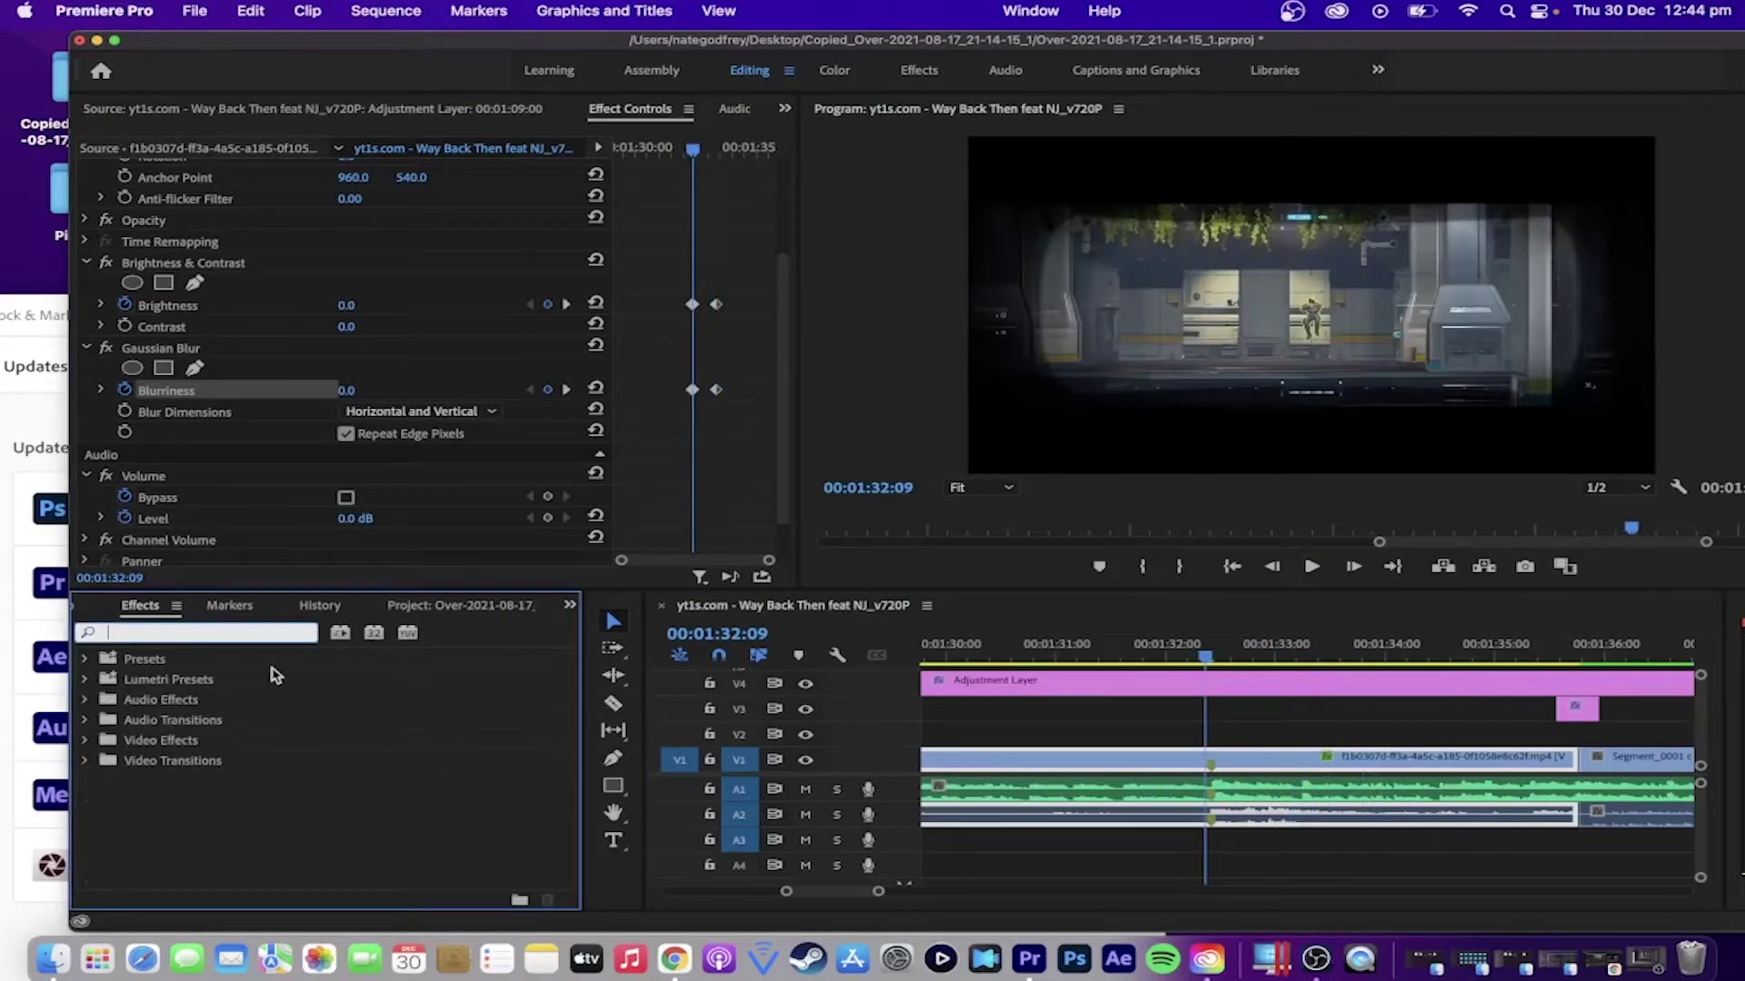
text(l)
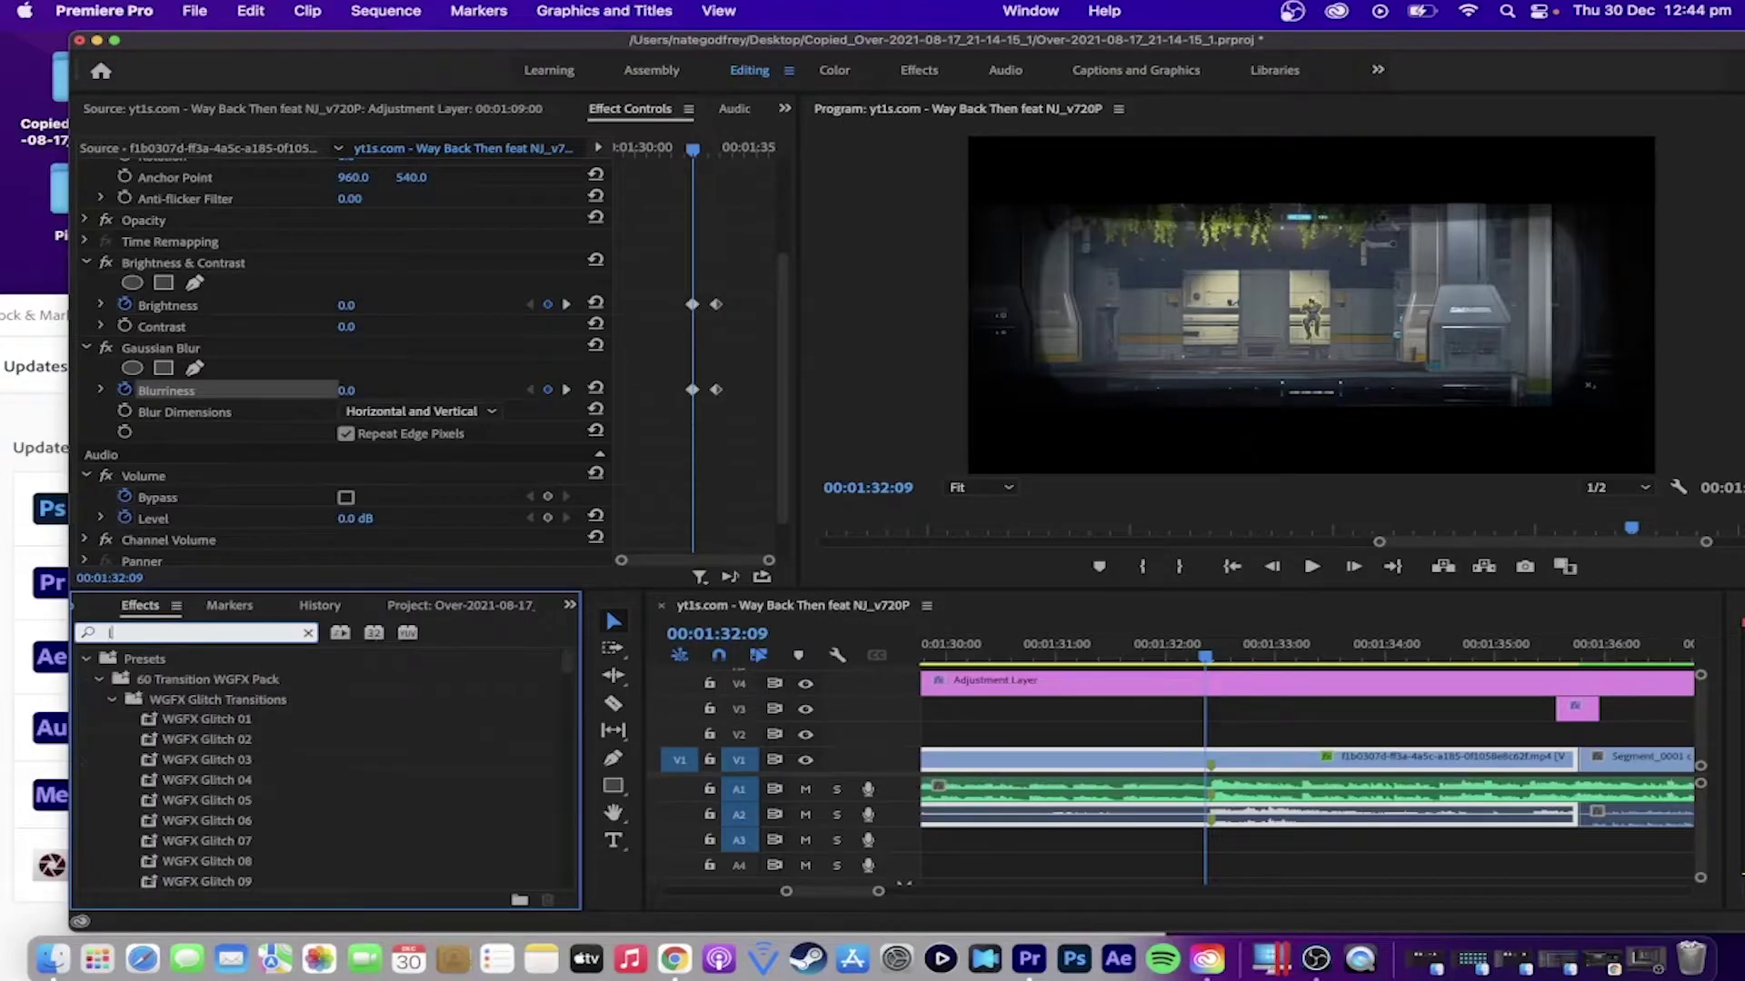
text(ens ds)
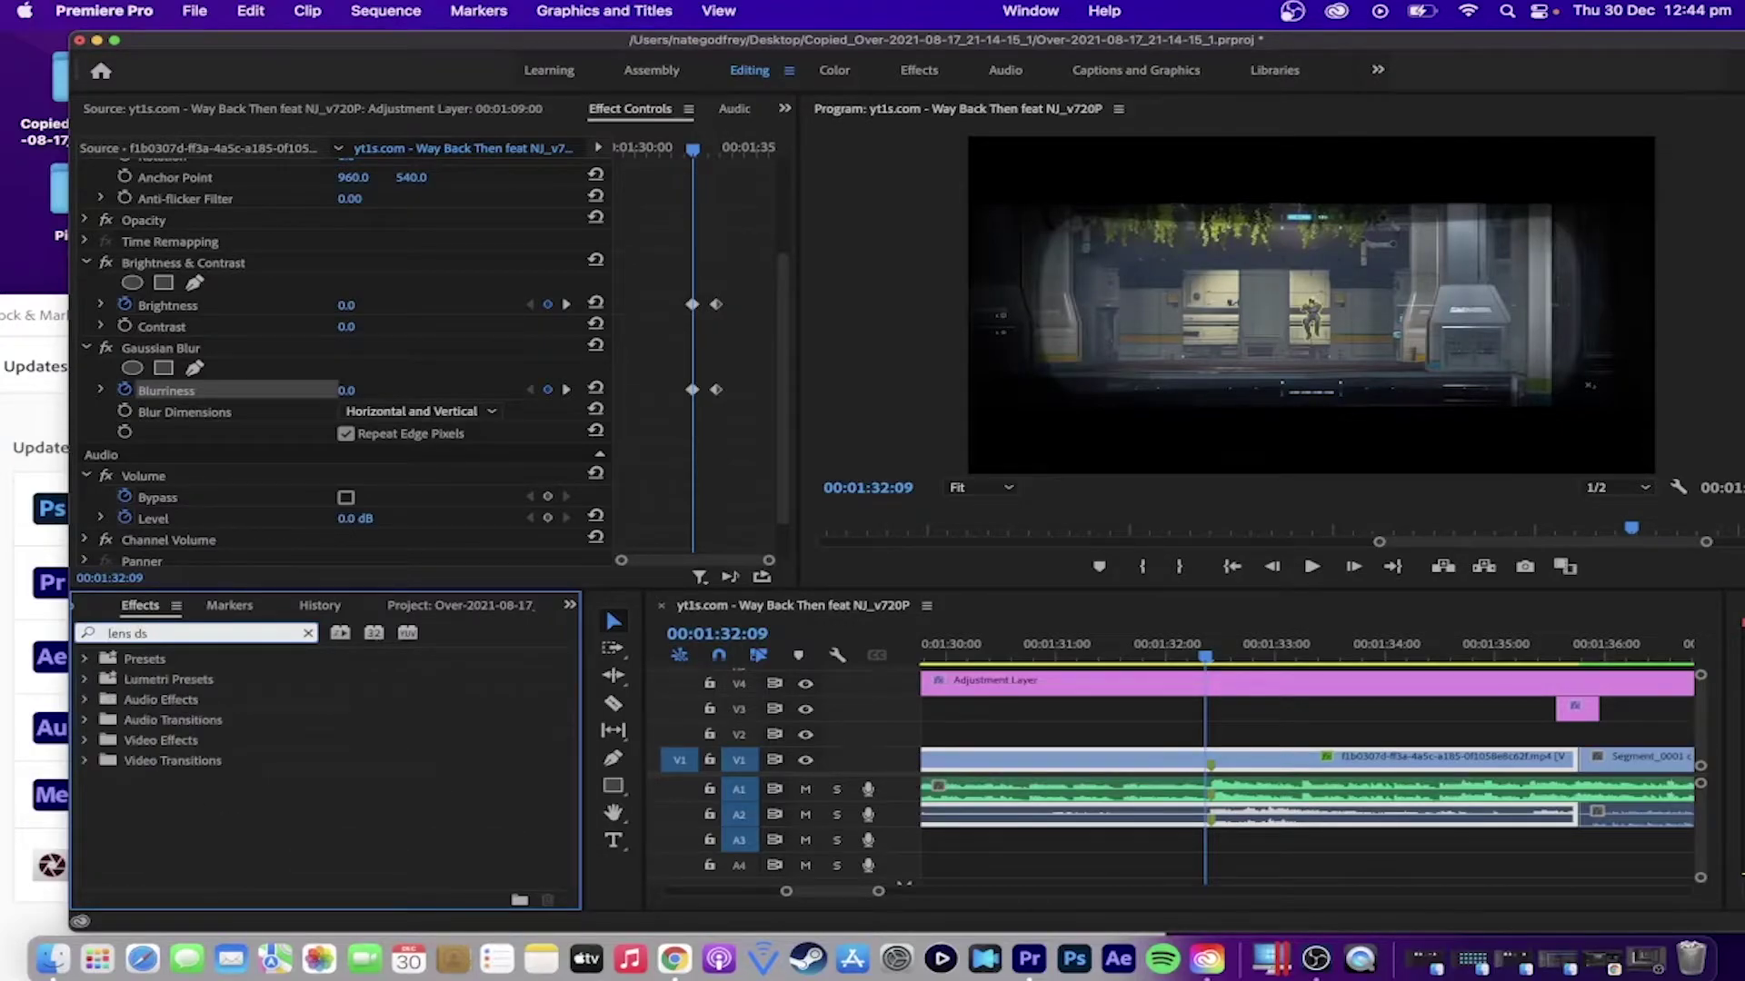
key(BackSpace)
text(istortion)
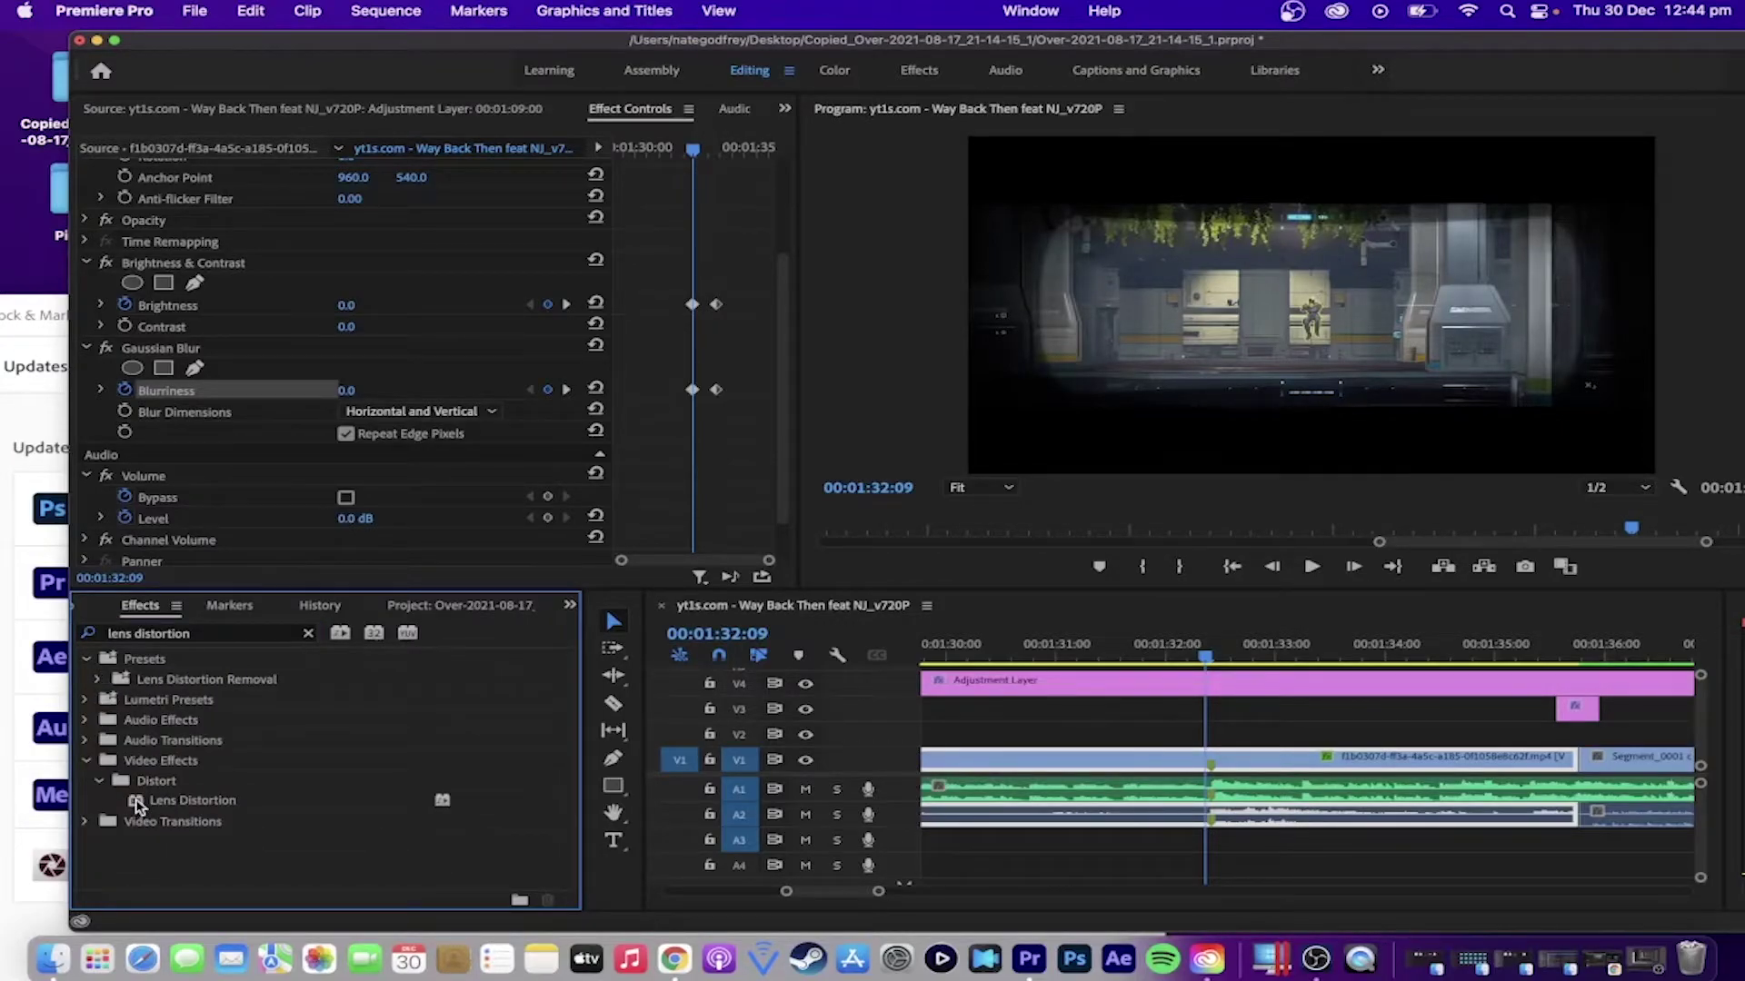
drag(136, 806, 1083, 765)
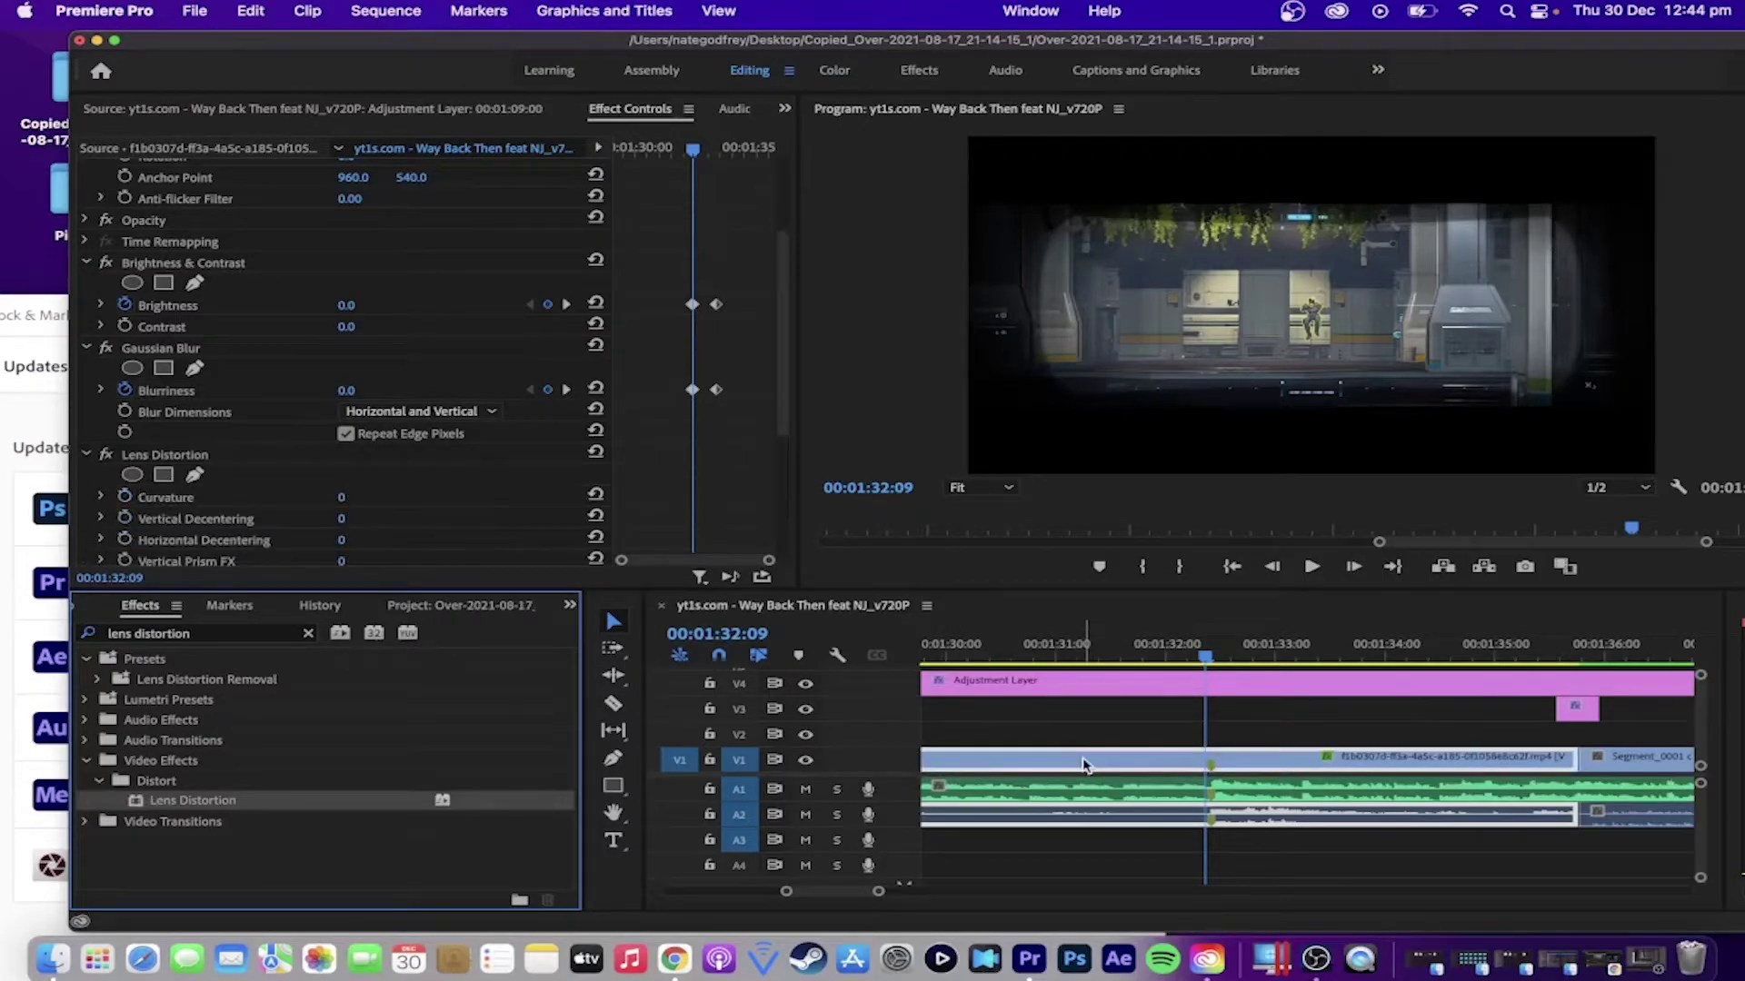
scroll(159, 291, down, 3)
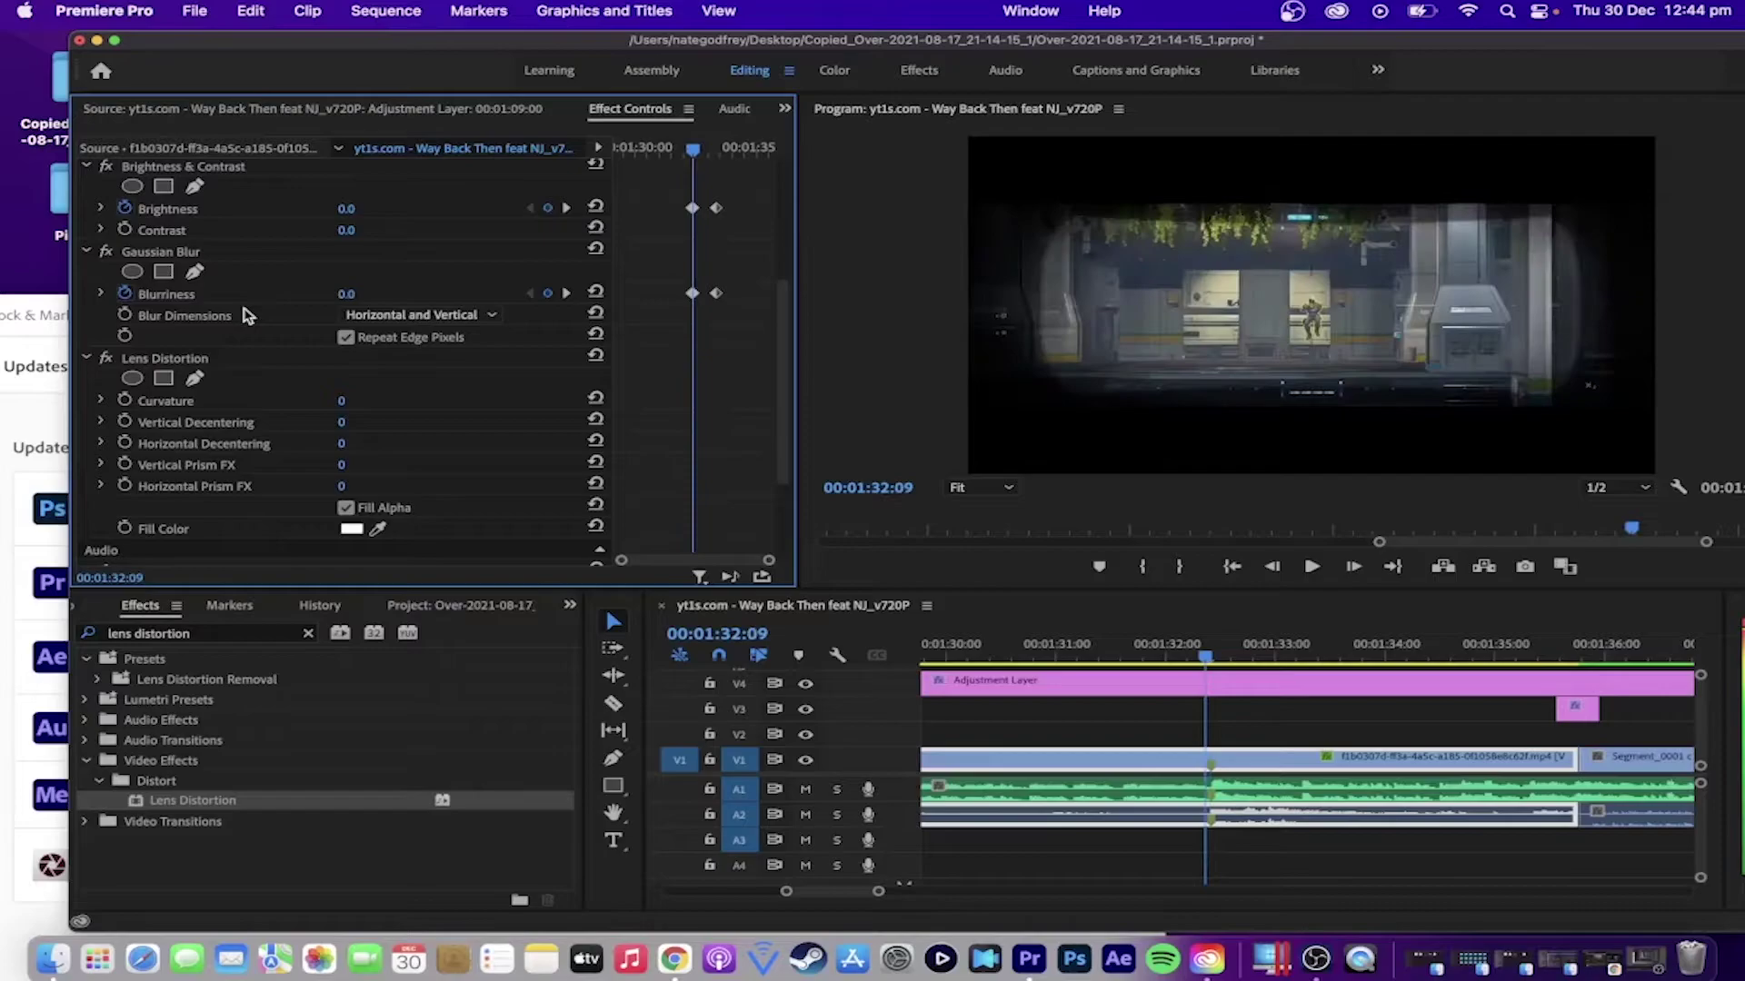
Step: Keyframe a negative Curvature just after the kill, return it to 0 at 00:01:33:09, and preview
click(125, 401)
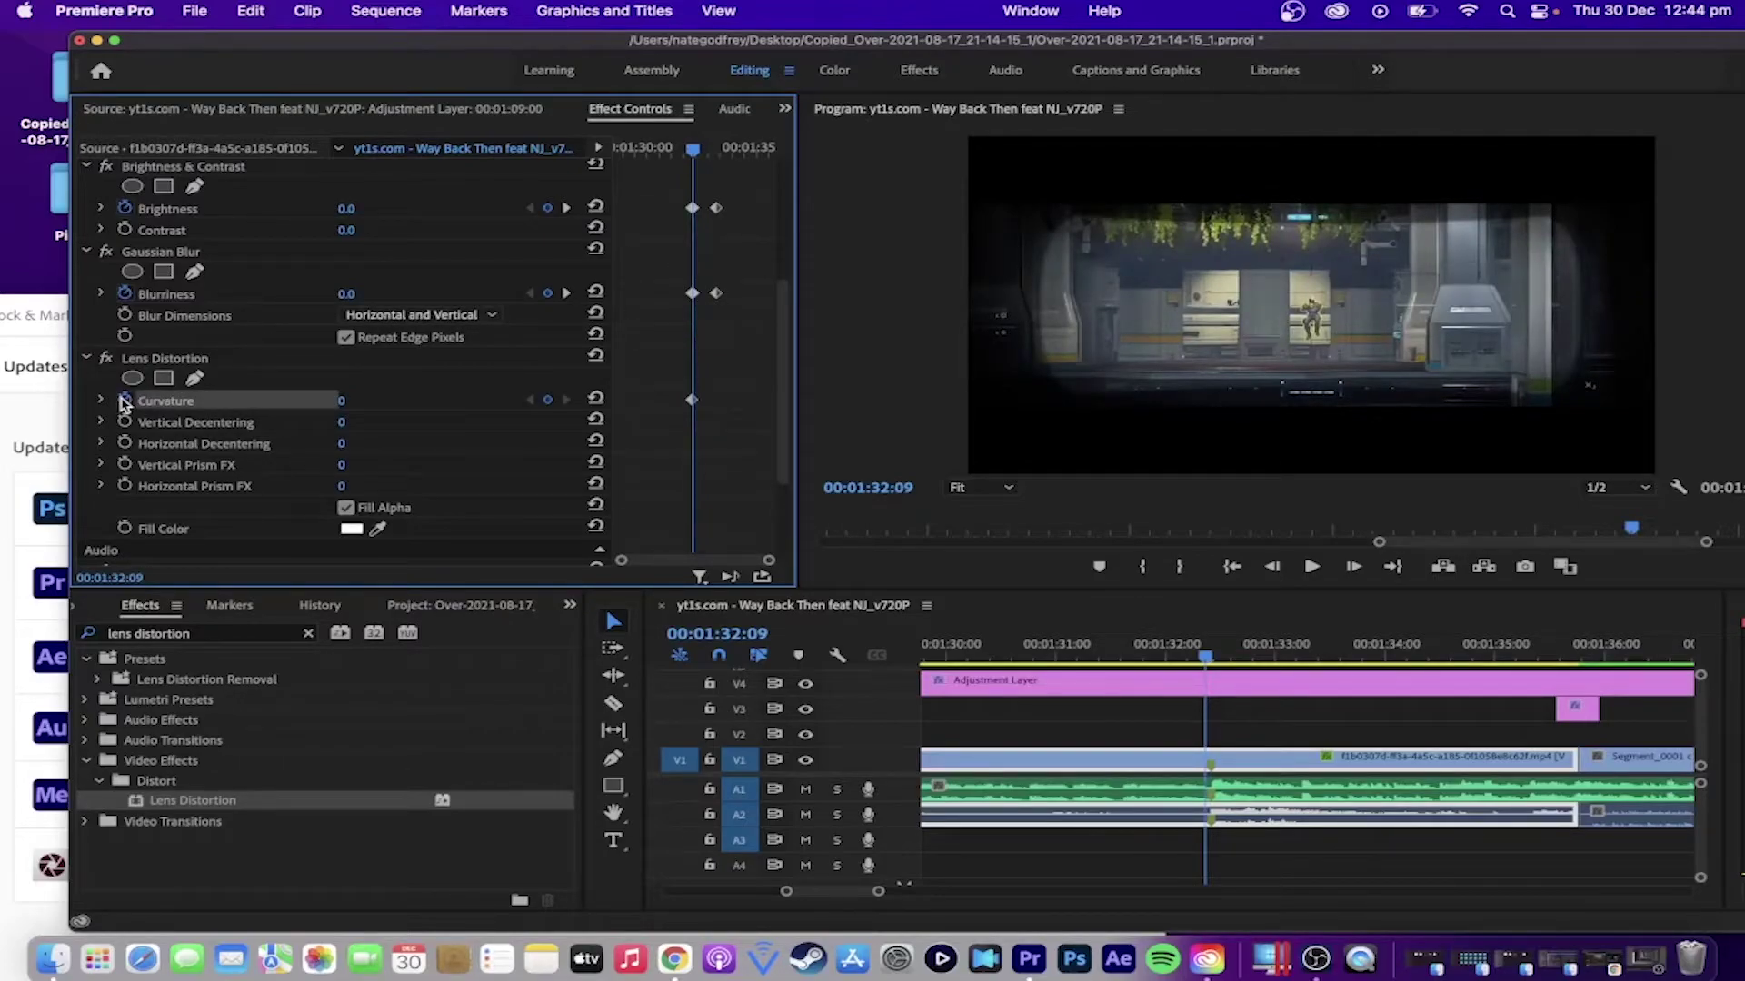
key(Right)
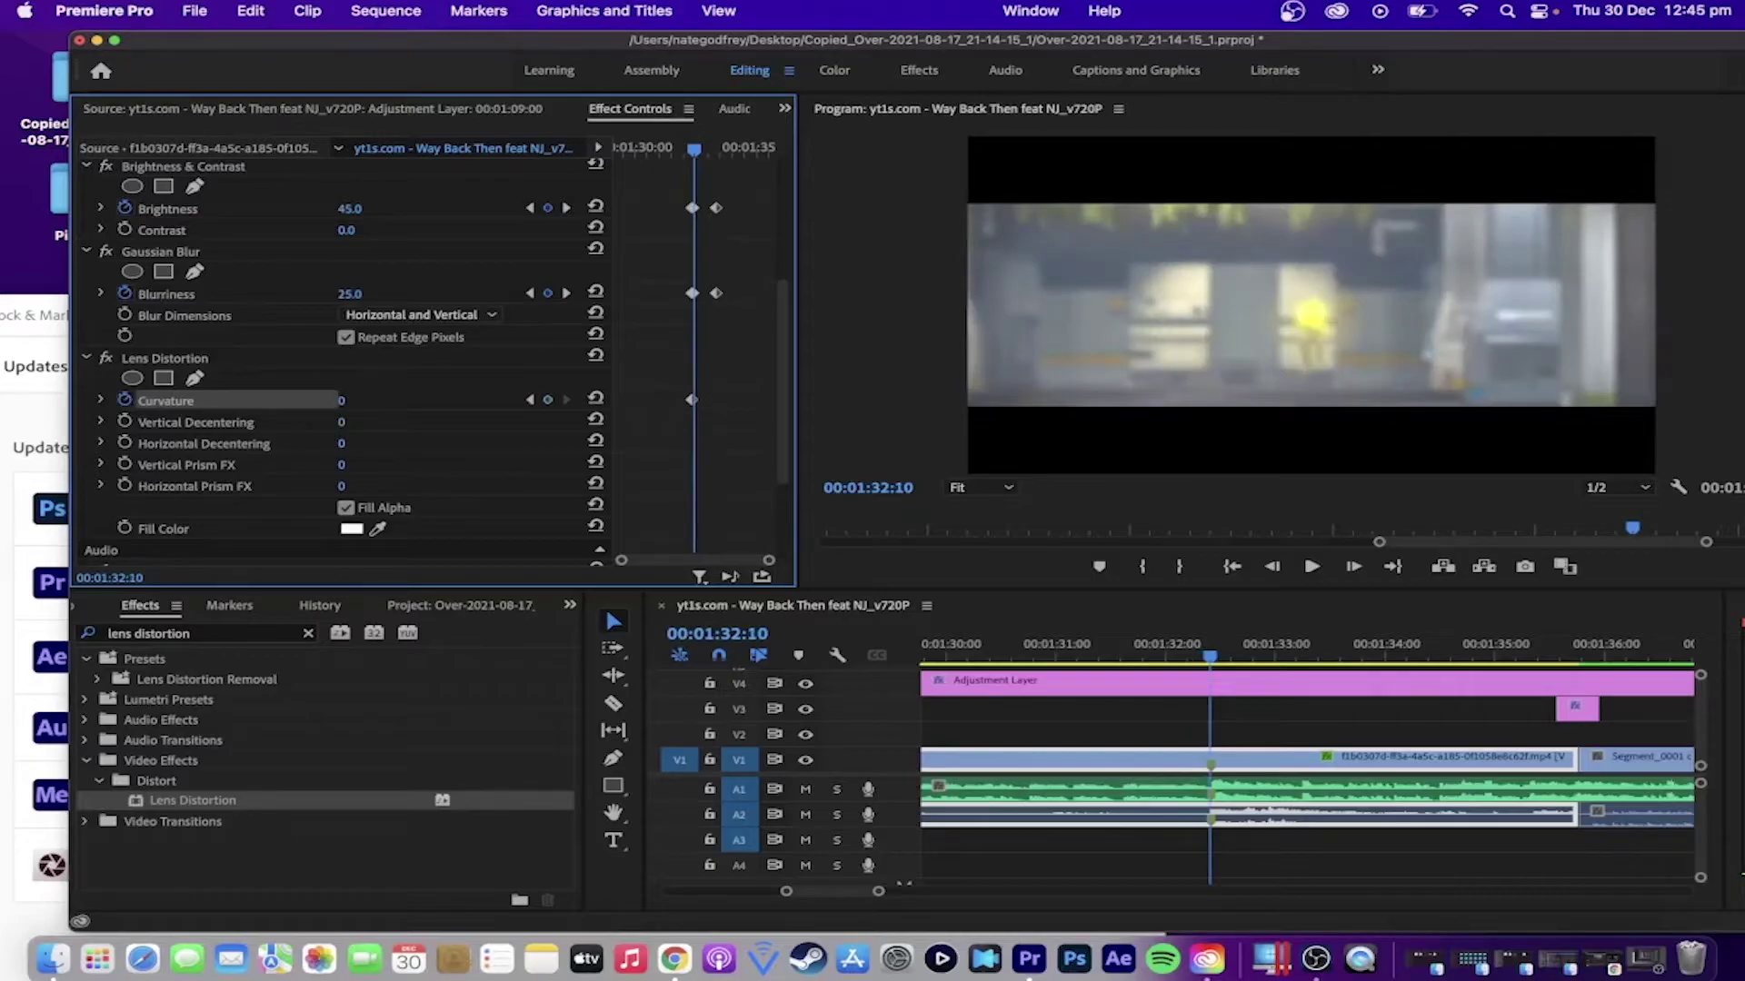
mouse_move(342, 400)
mouse_down()
mouse_move(296, 401)
mouse_move(434, 400)
mouse_move(370, 401)
mouse_up()
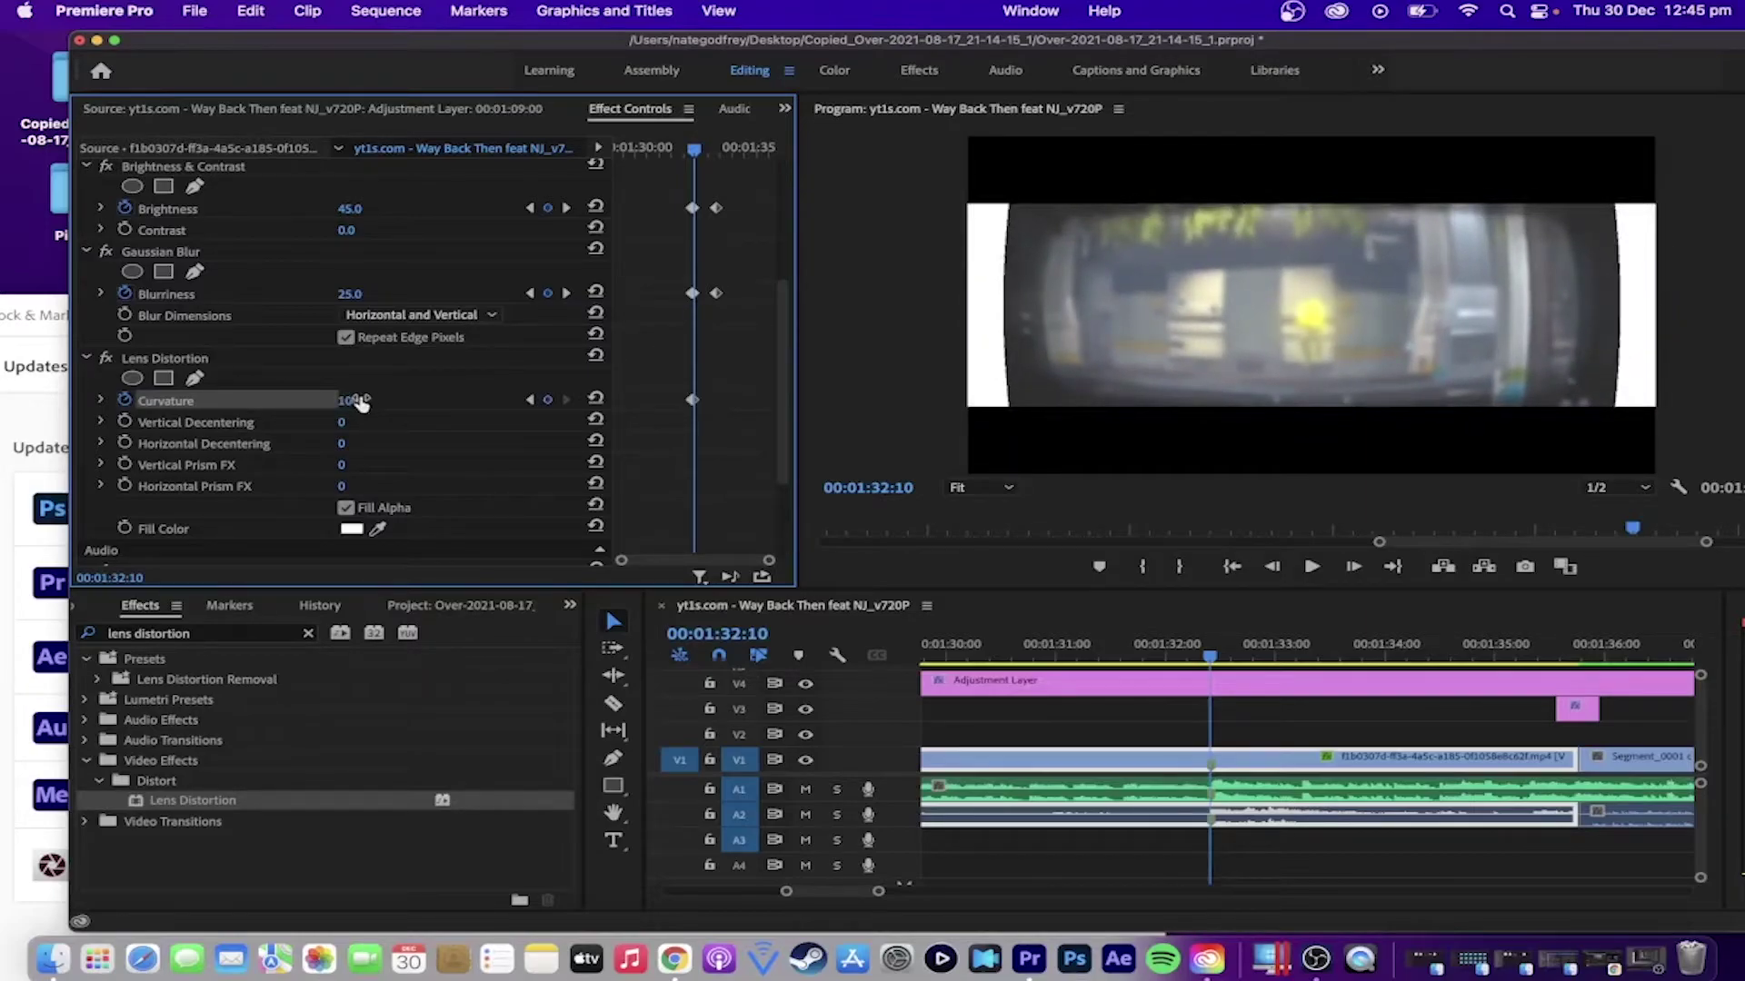
key(Down)
click(345, 401)
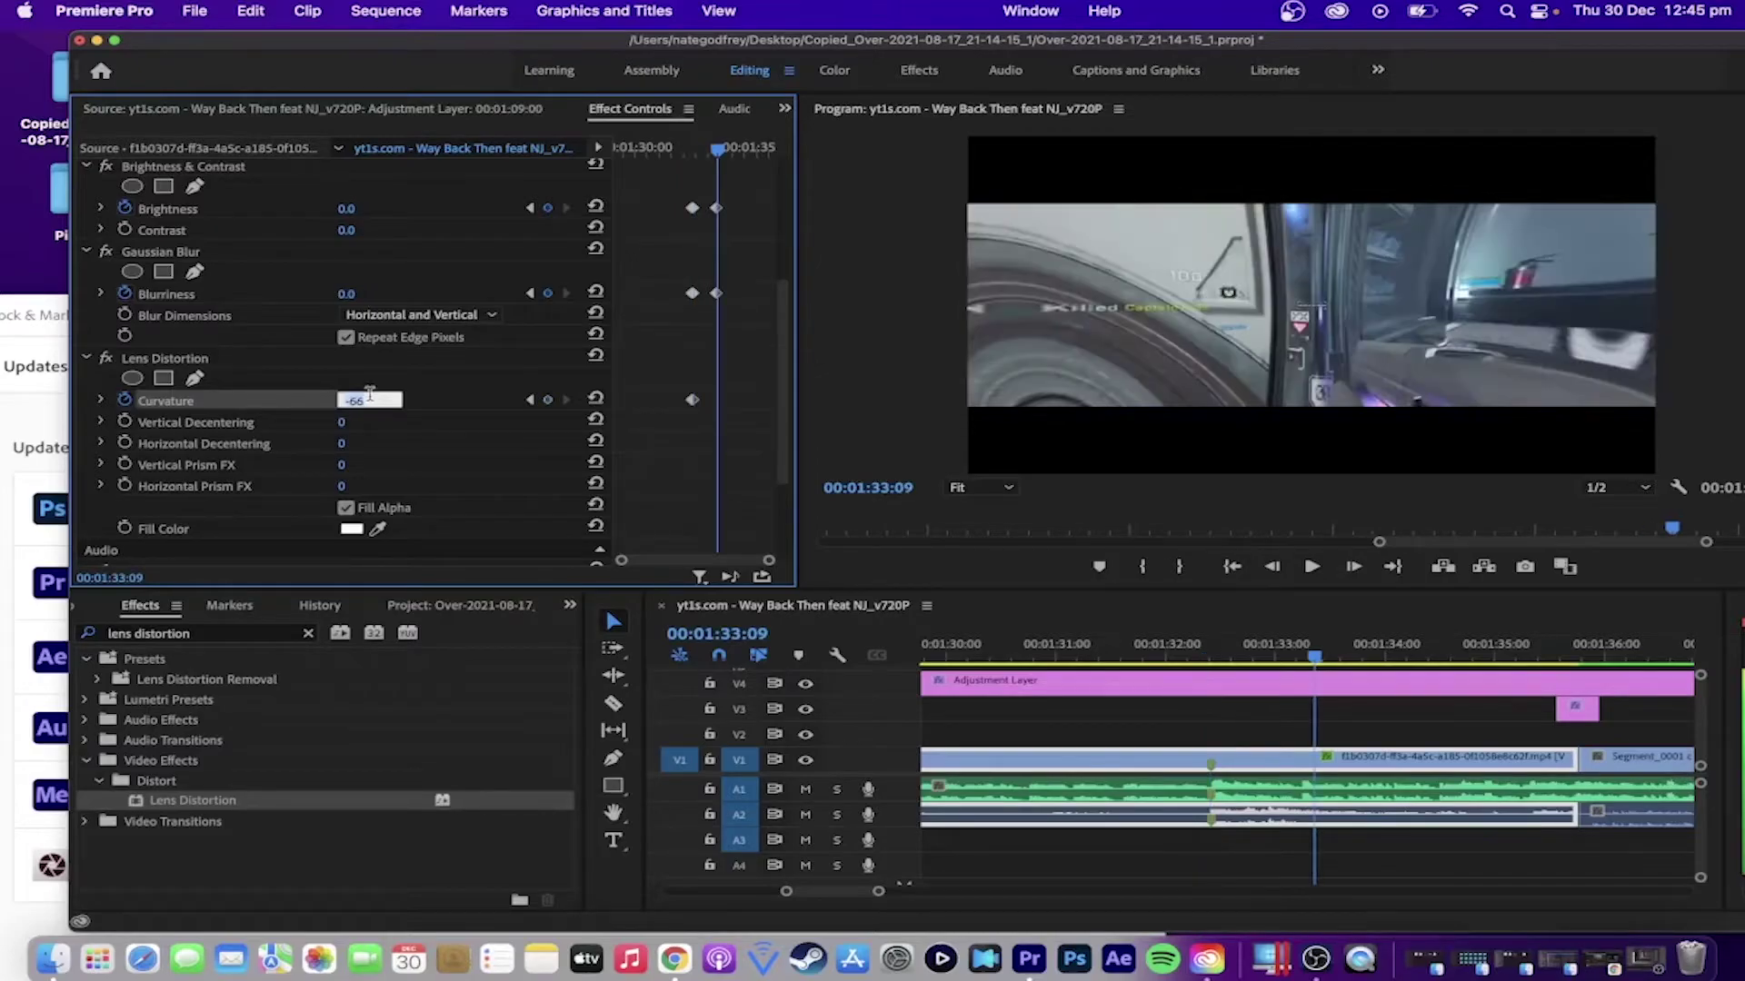
text(0)
key(Return)
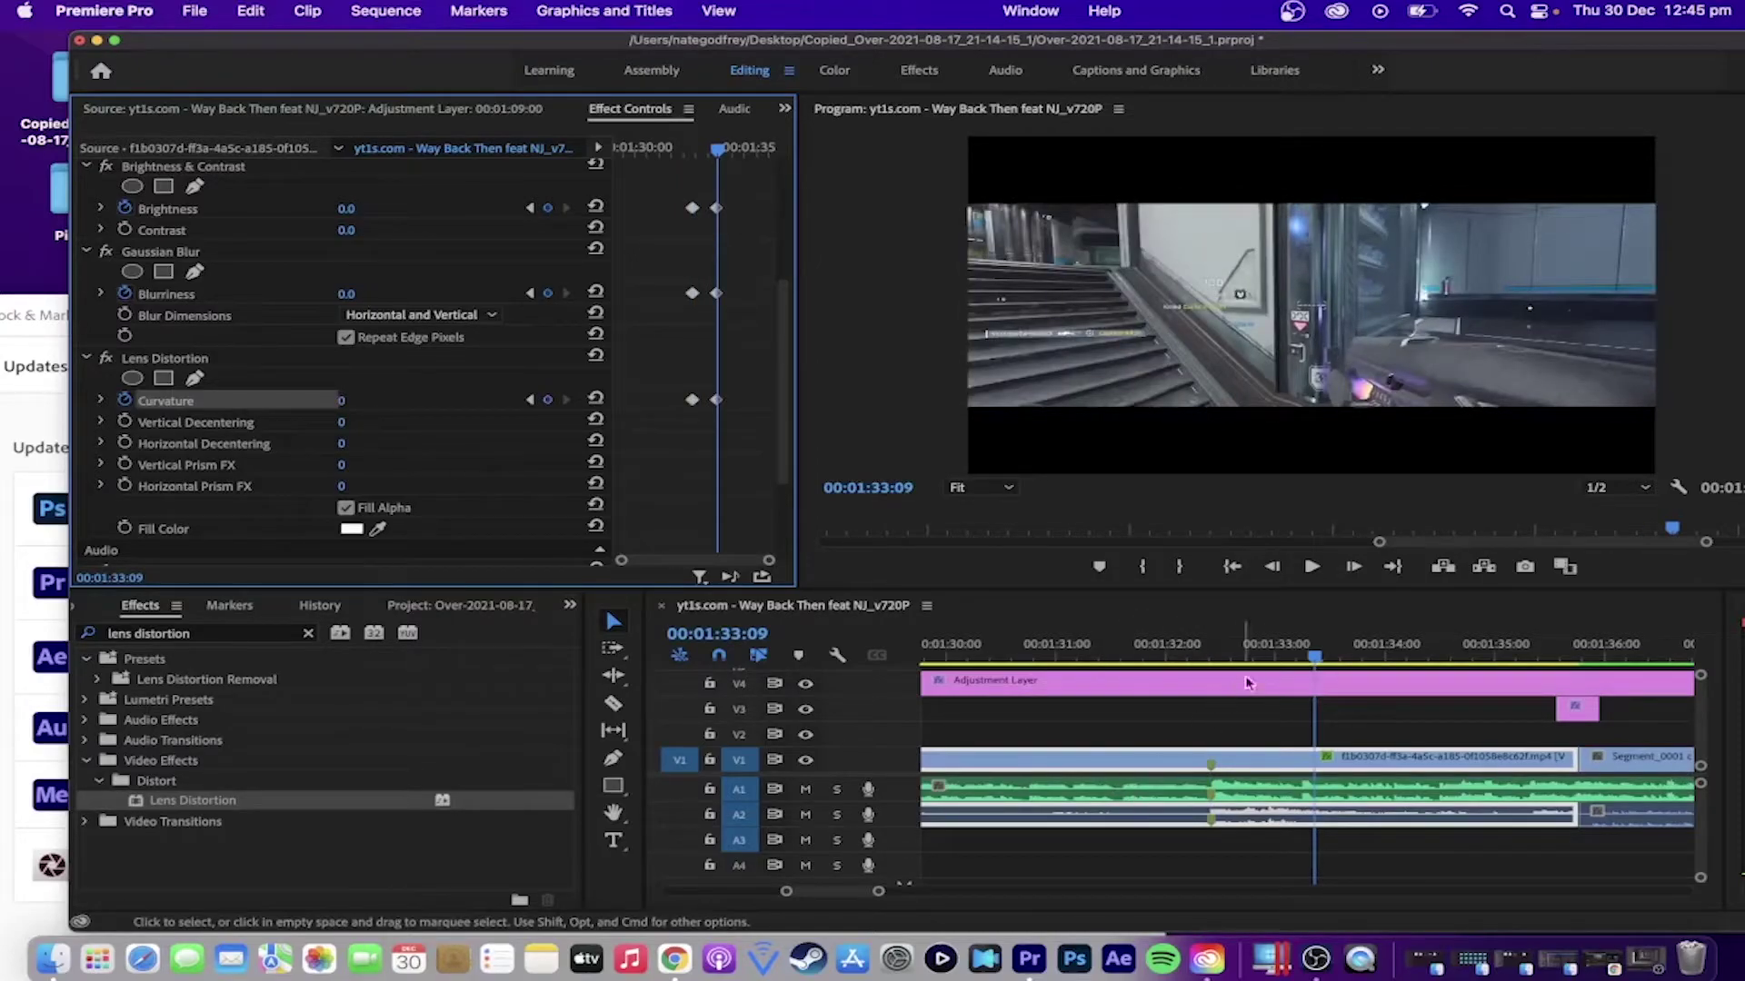
drag(1272, 645, 1064, 647)
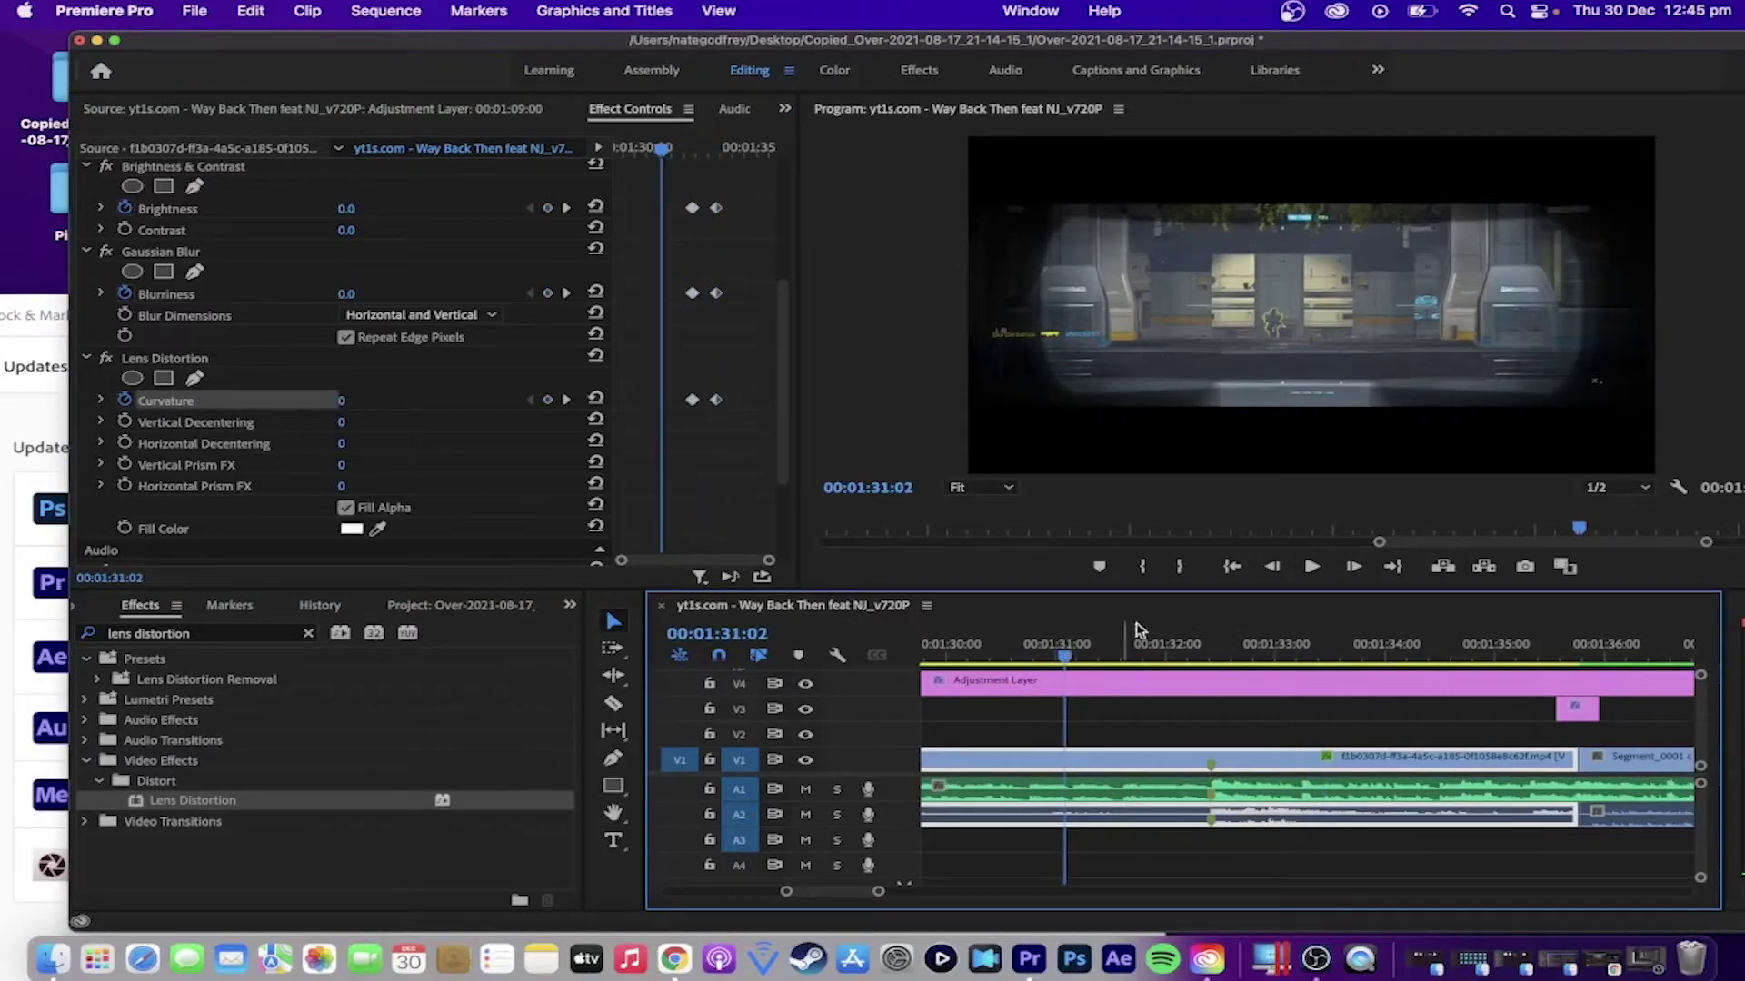
click(1312, 567)
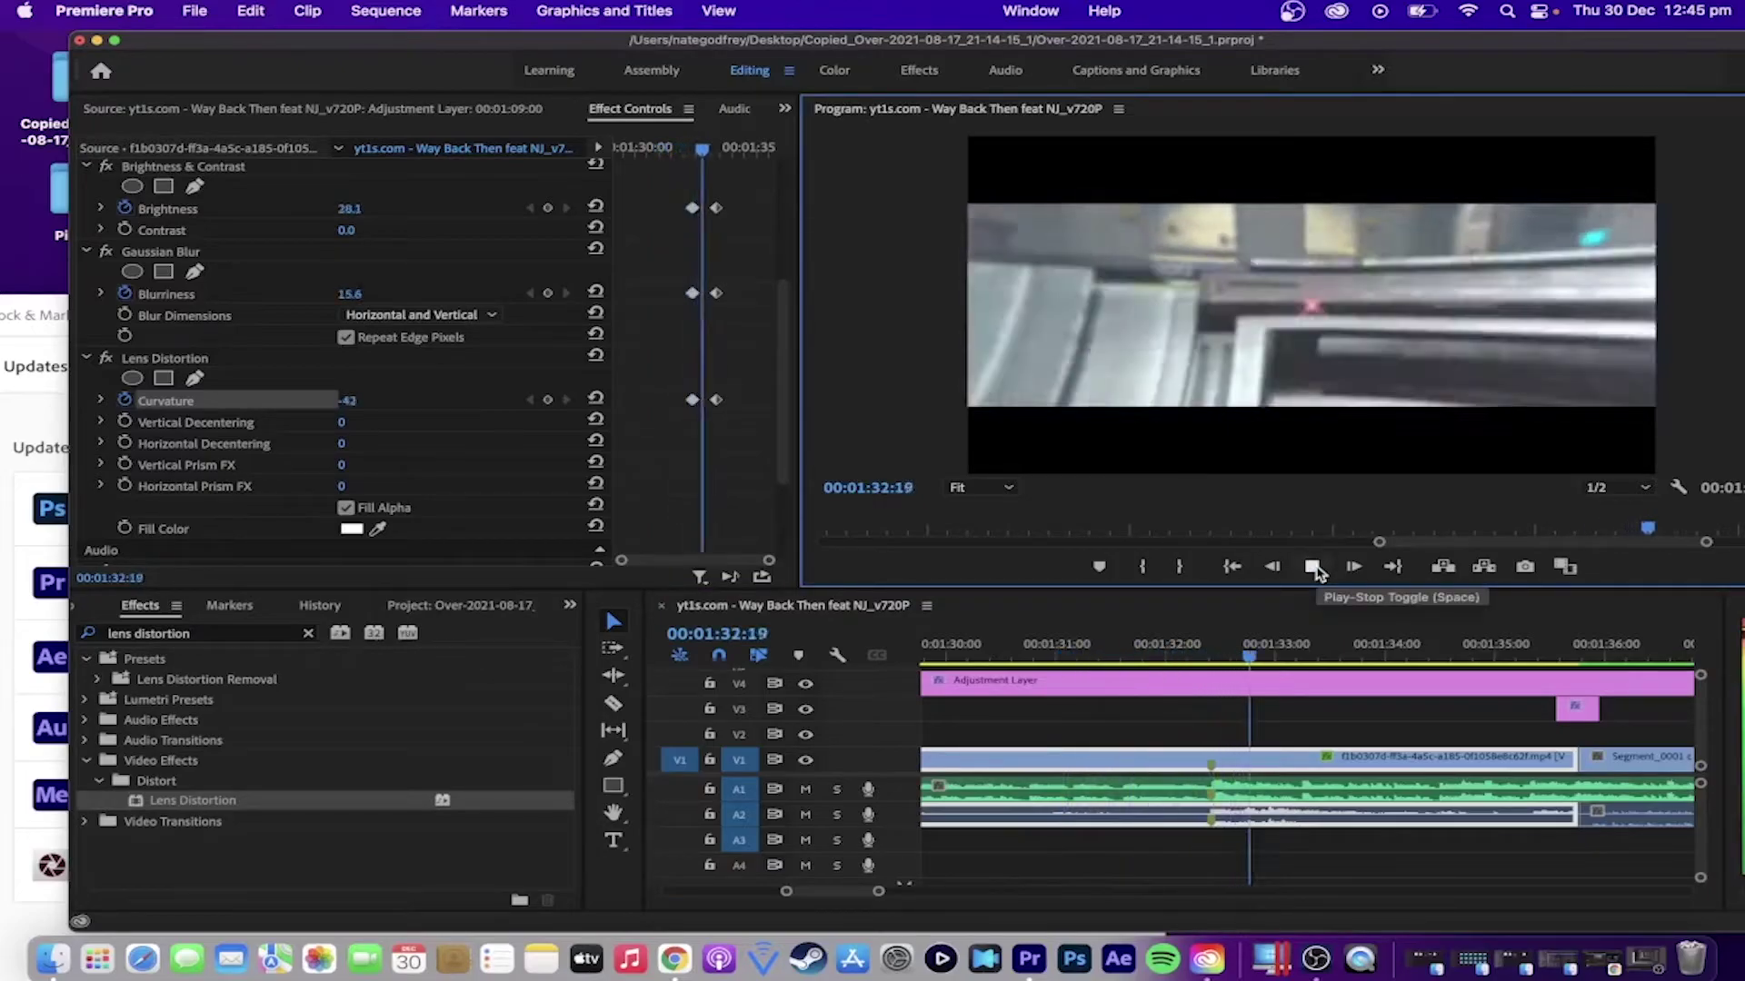
click(1312, 567)
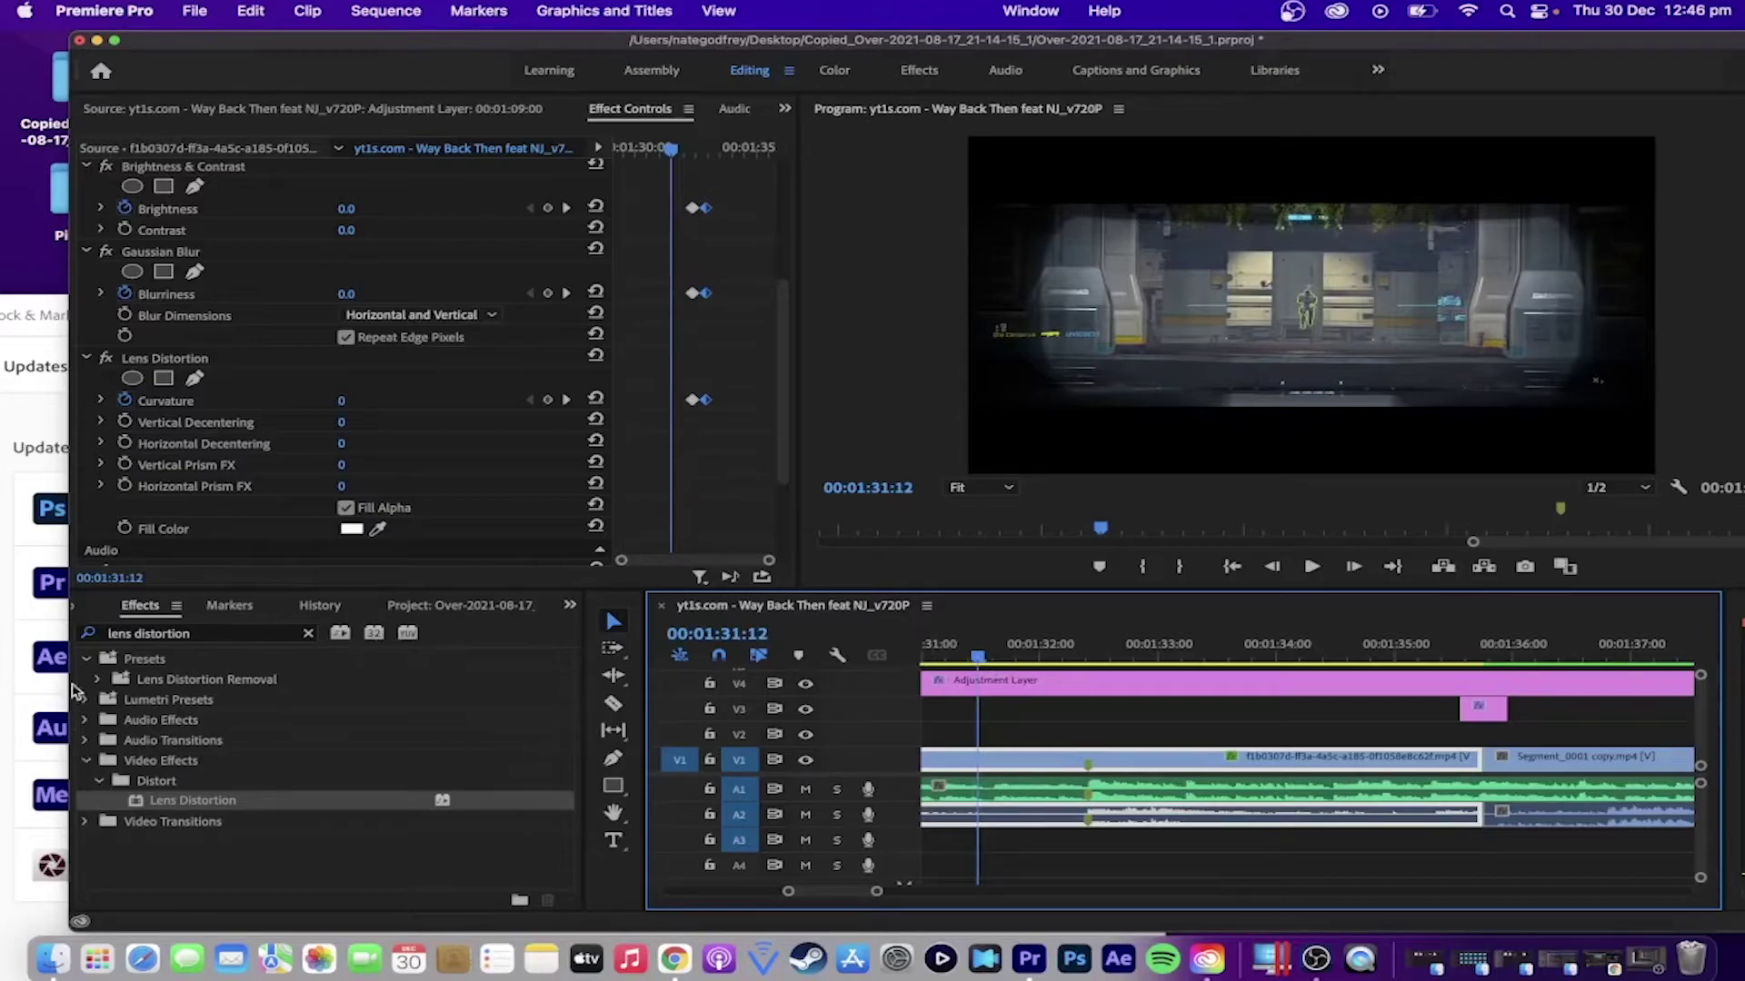
Step: Clear the Effects search and select Motion through Lens Distortion in Effect Controls
drag(214, 638, 87, 634)
key(BackSpace)
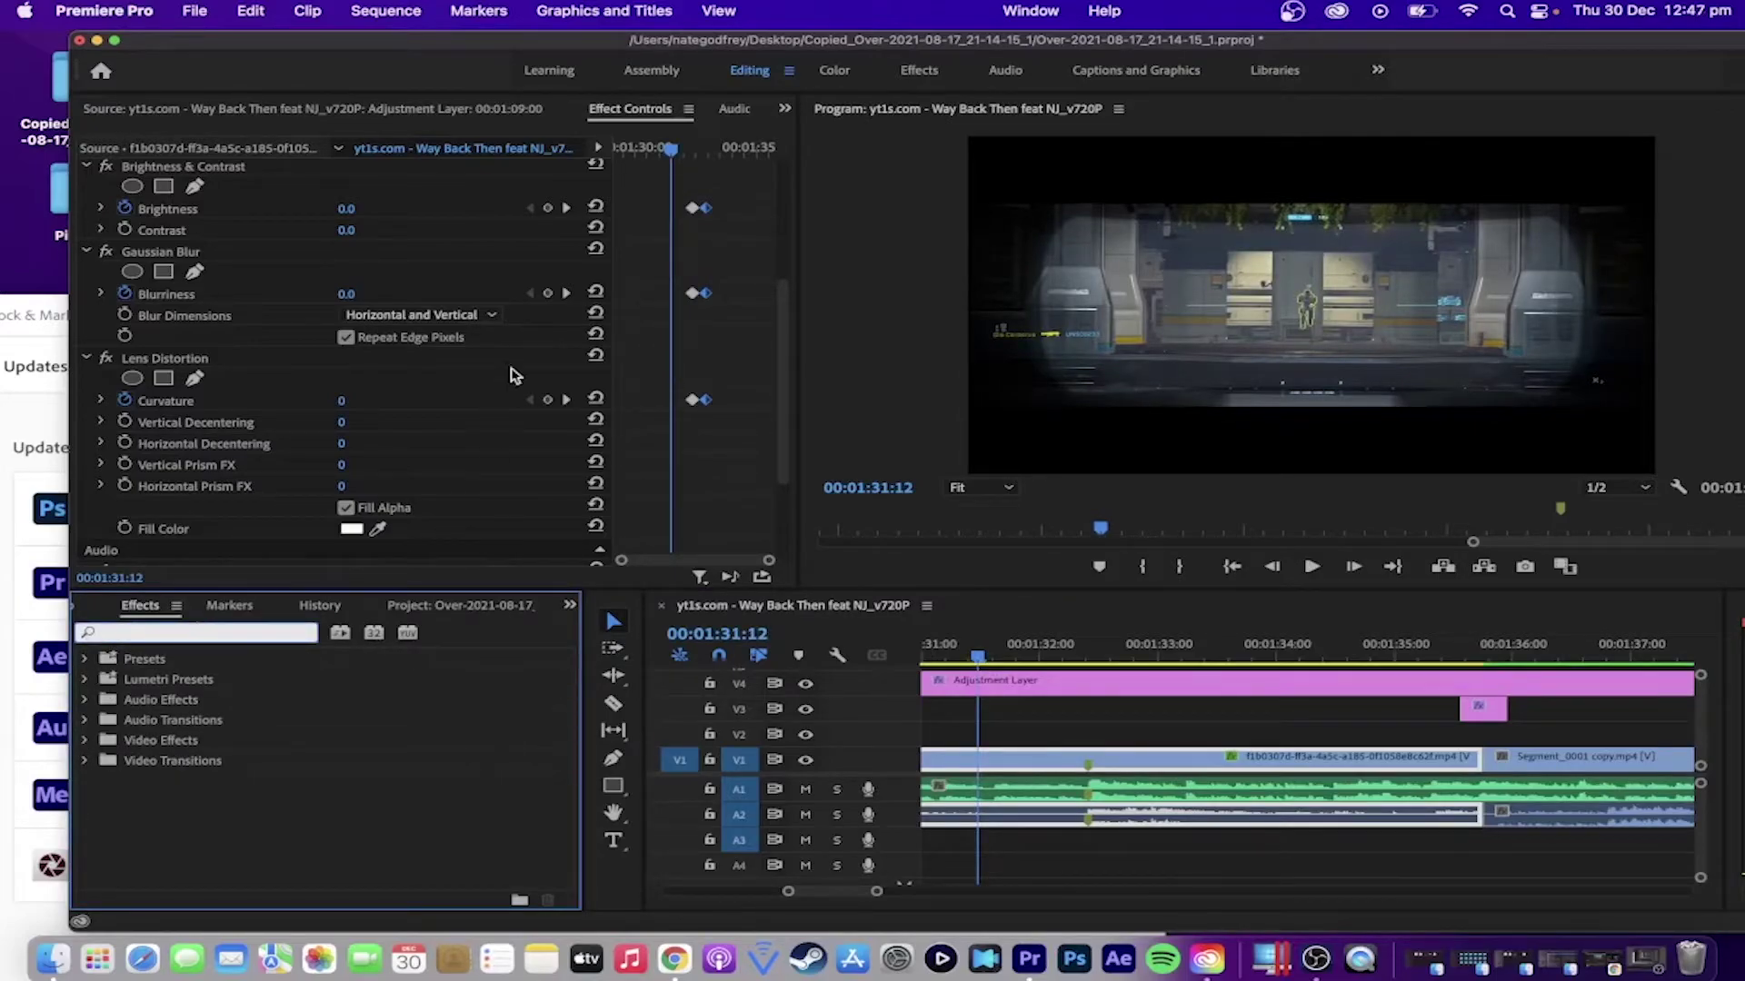
scroll(486, 284, up, 5)
scroll(486, 281, up, 2)
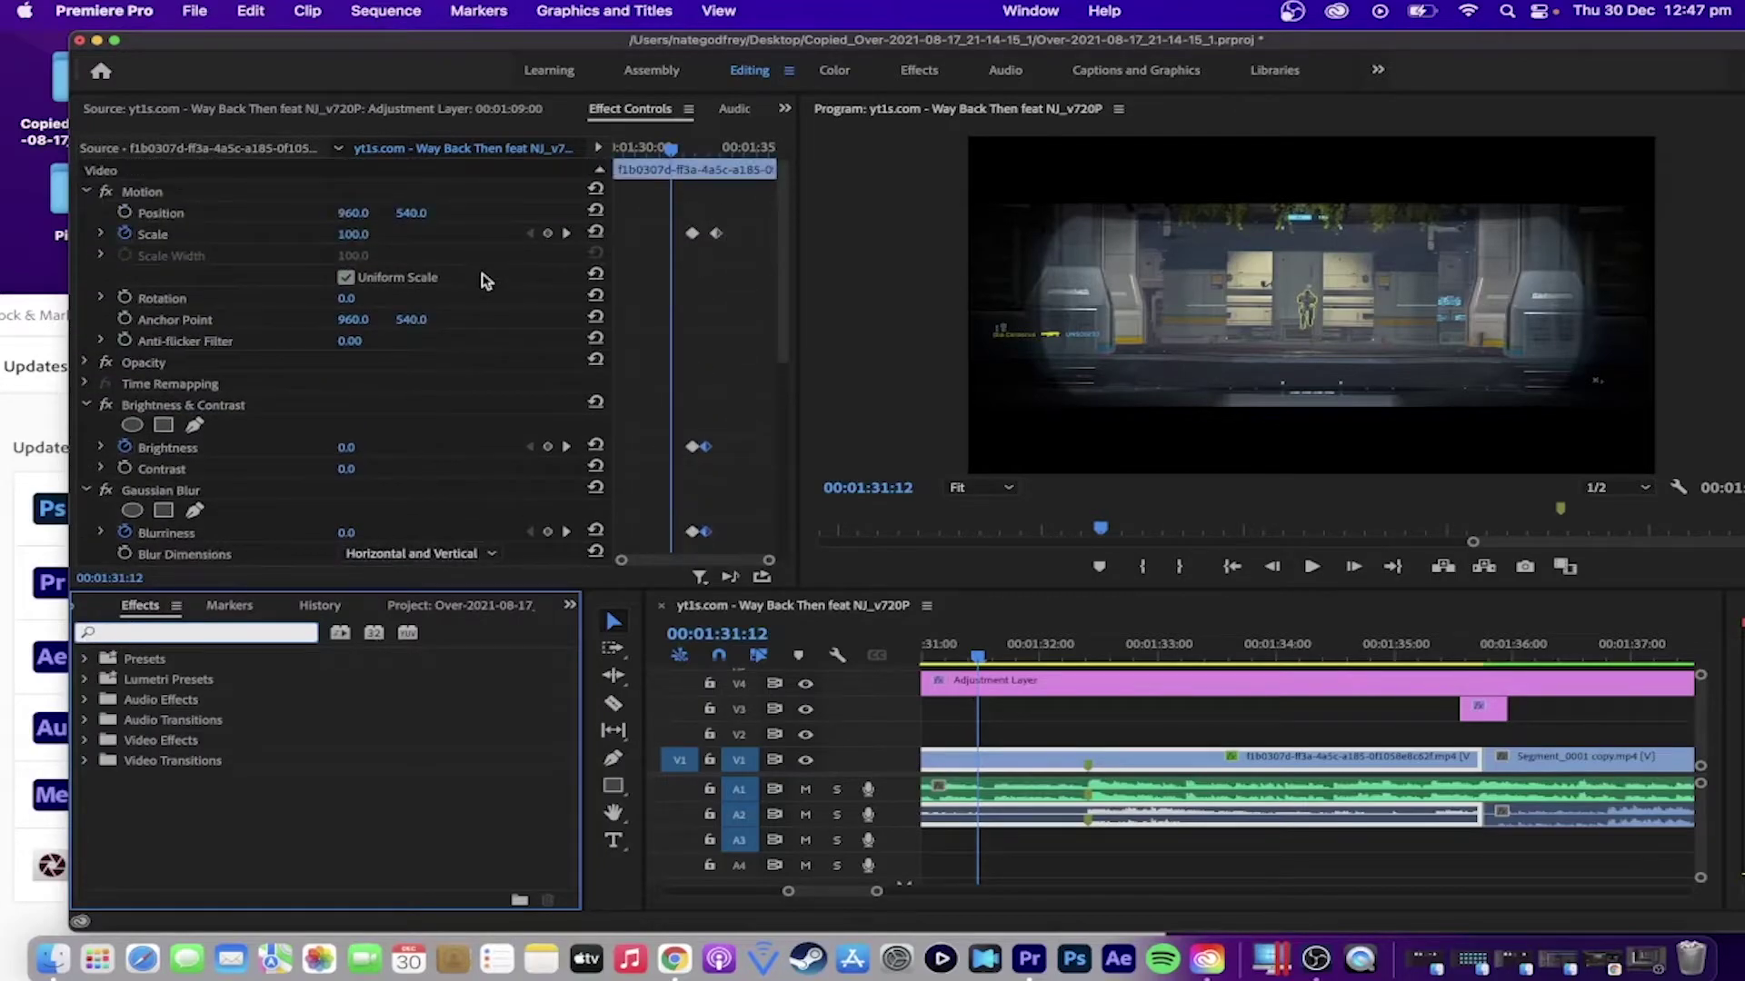
scroll(232, 318, down, 6)
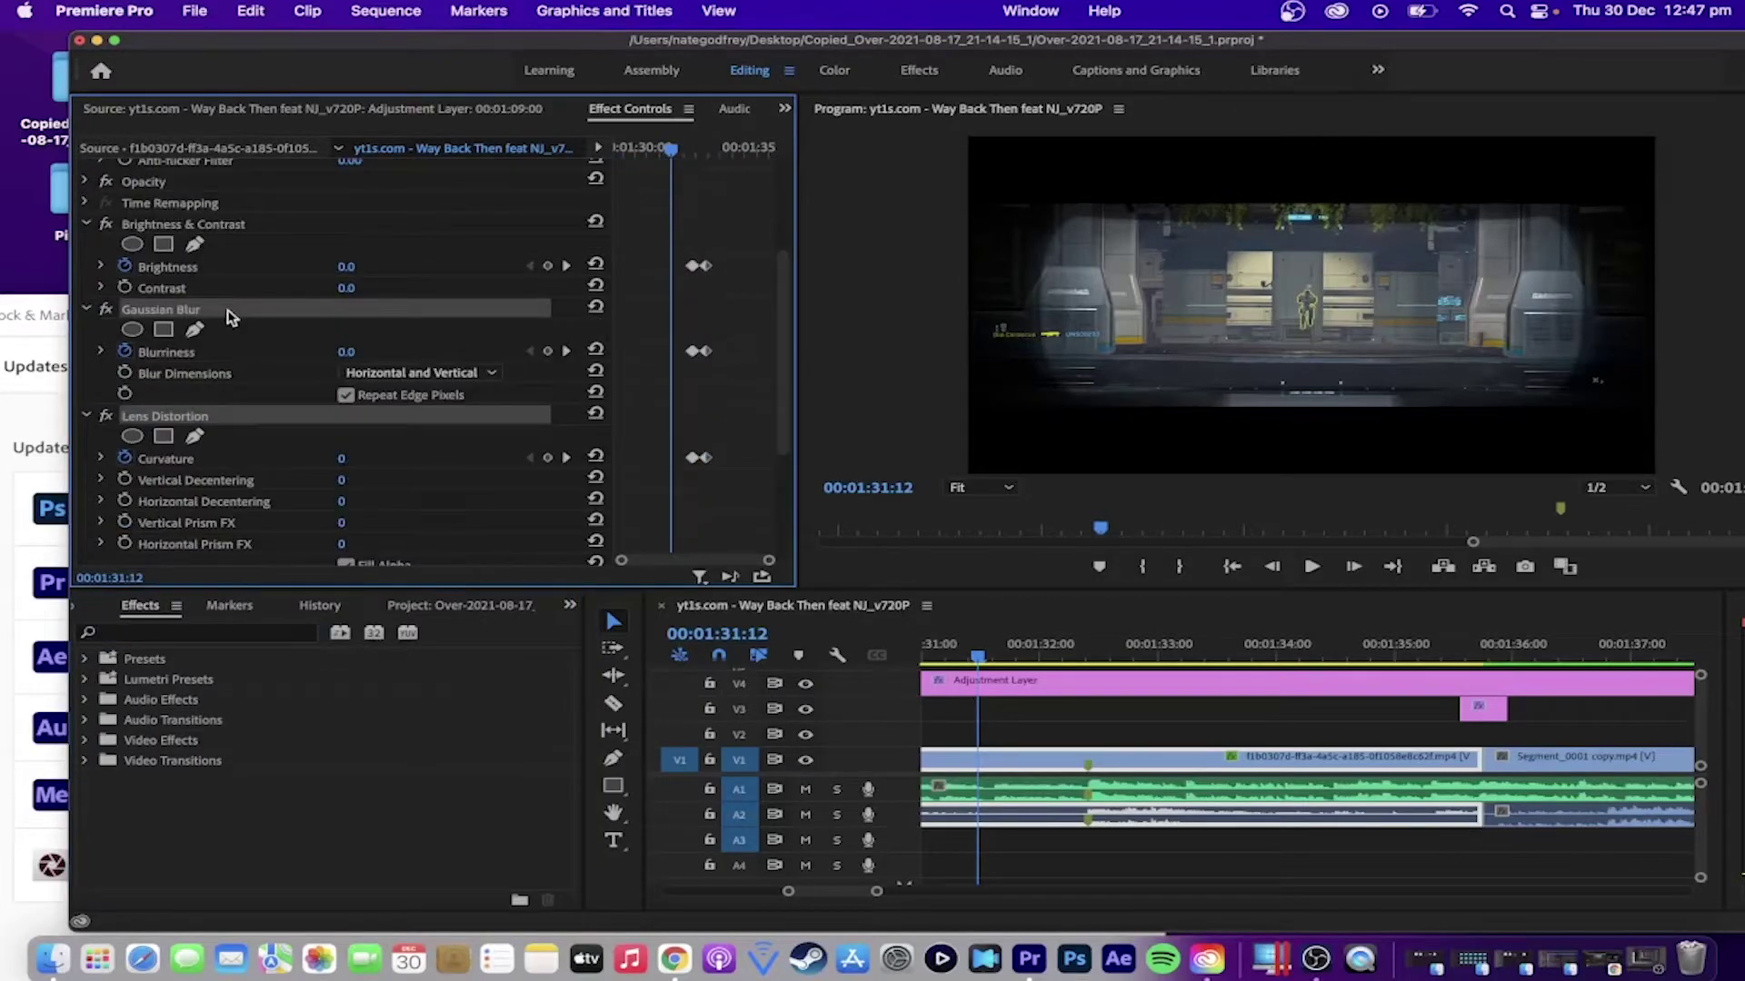
scroll(234, 325, up, 4)
scroll(236, 354, up, 2)
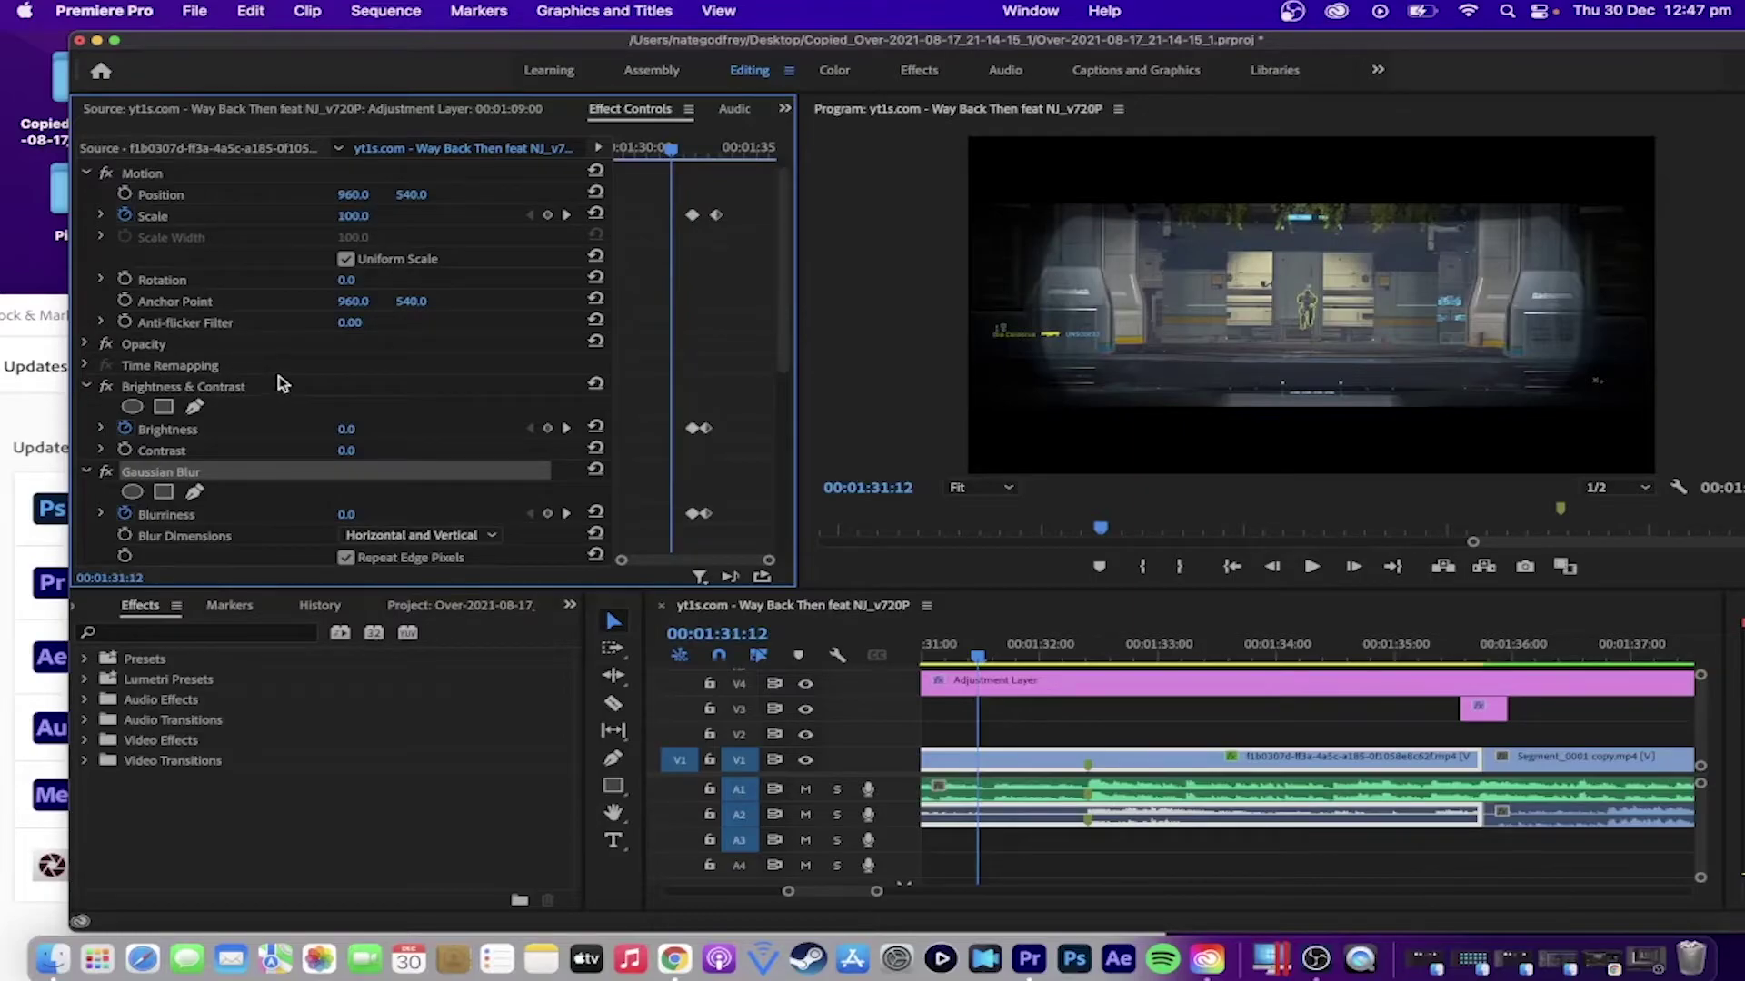
scroll(290, 266, up, 1)
click(254, 193)
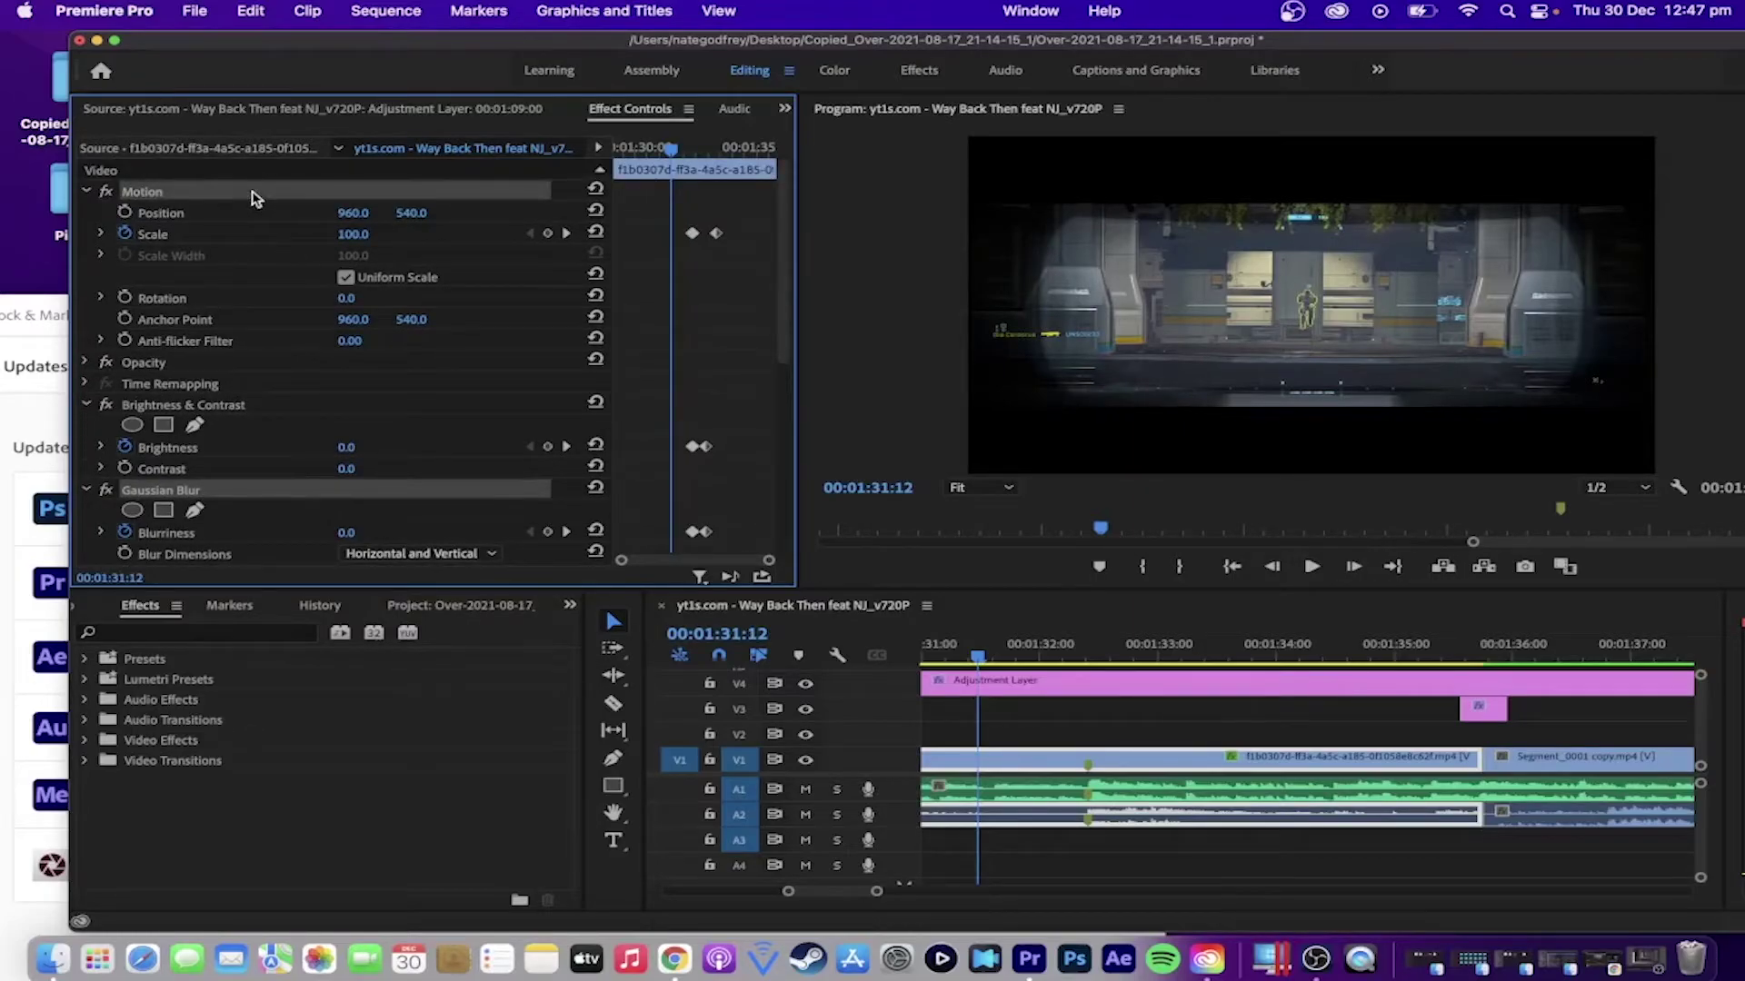
click(271, 406)
scroll(270, 410, down, 1)
scroll(271, 411, up, 1)
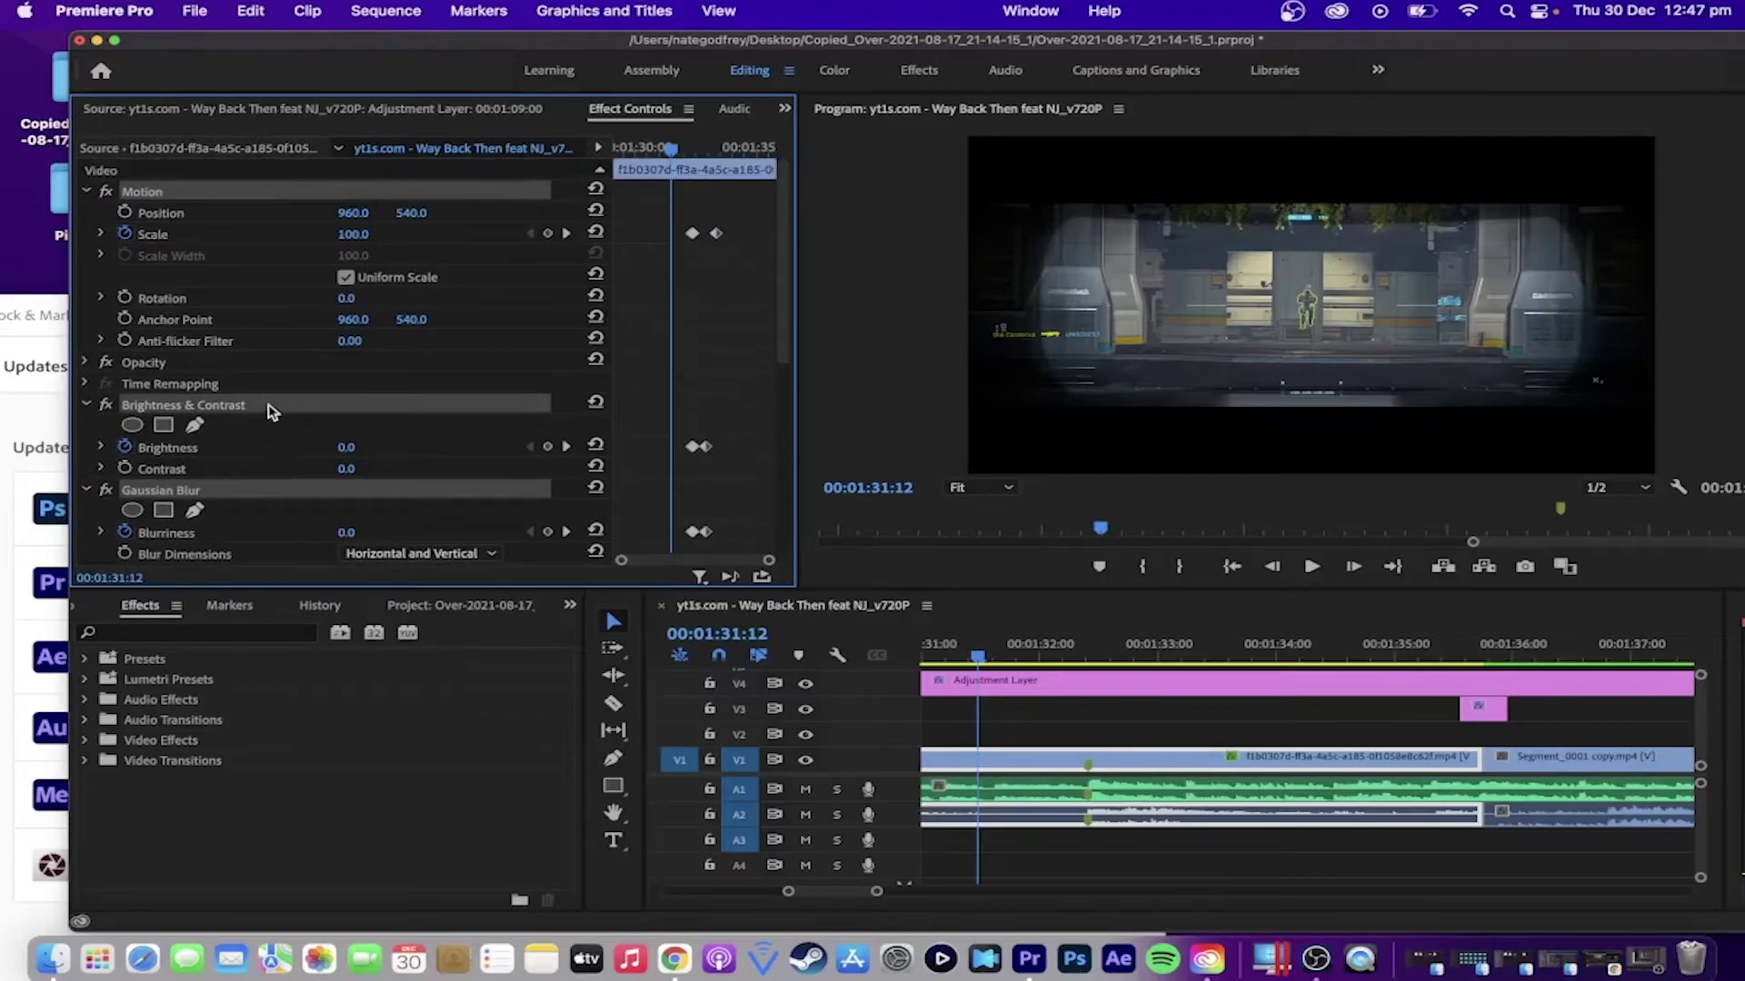
Step: Save the selected effects as a preset named 'Kill effect'
right_click(250, 195)
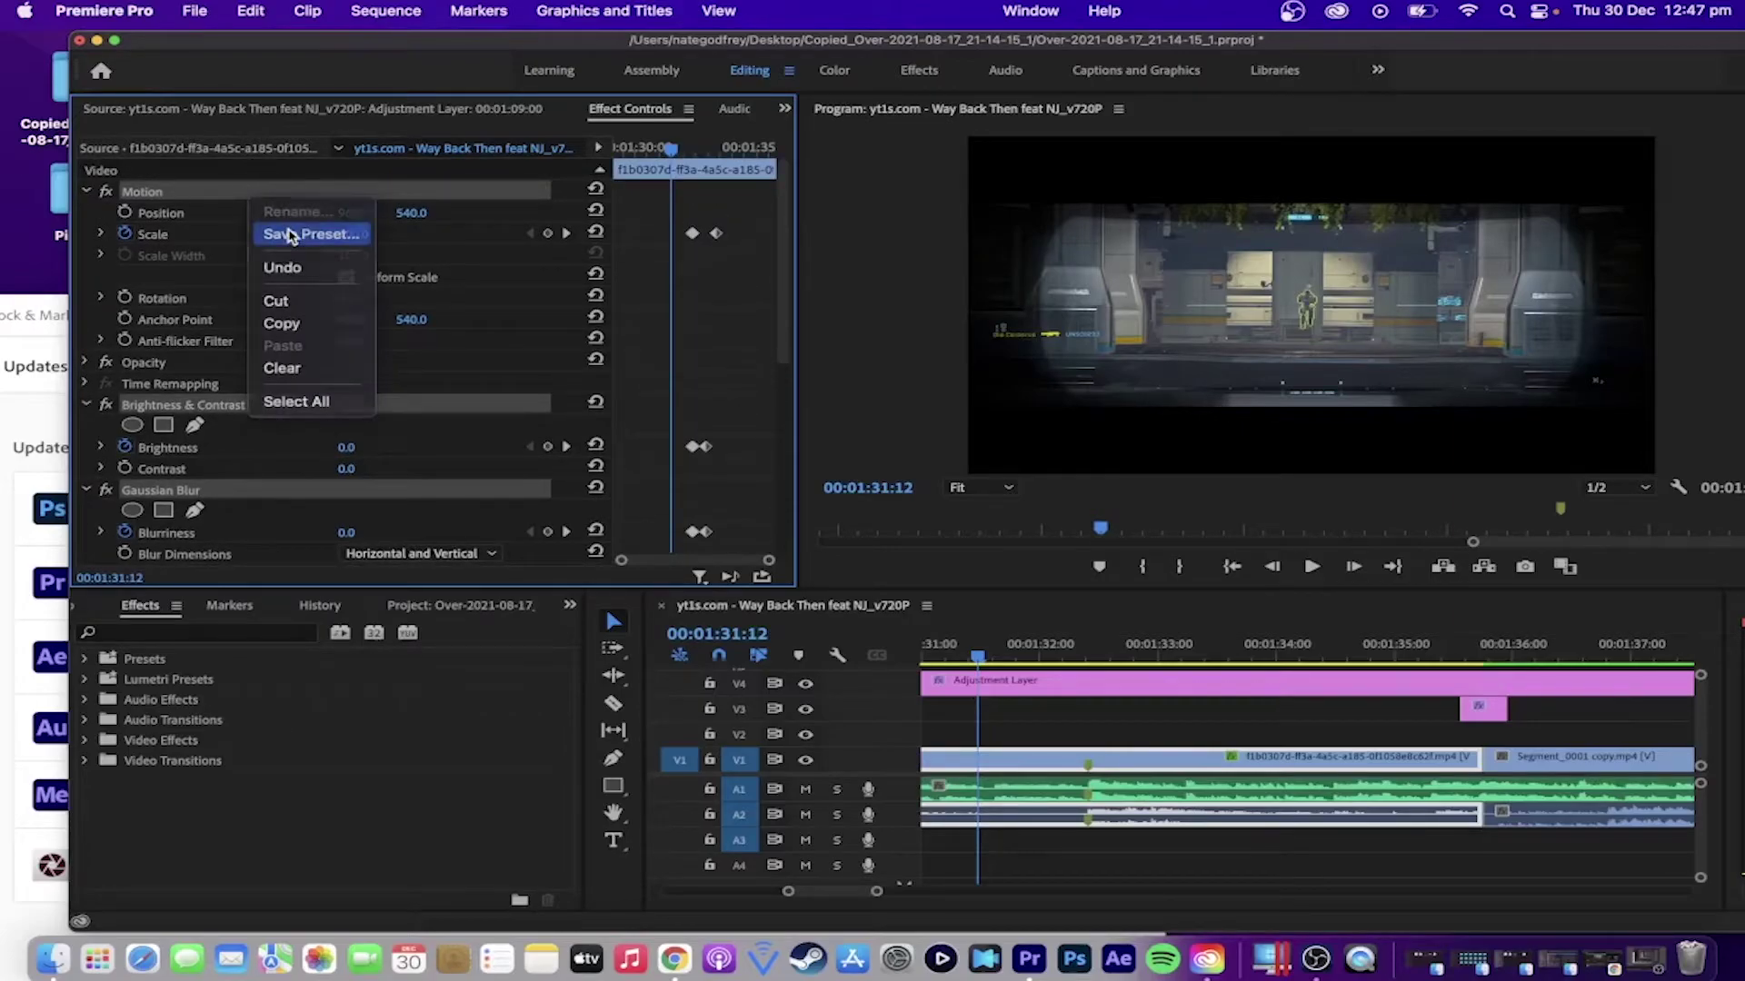
click(282, 235)
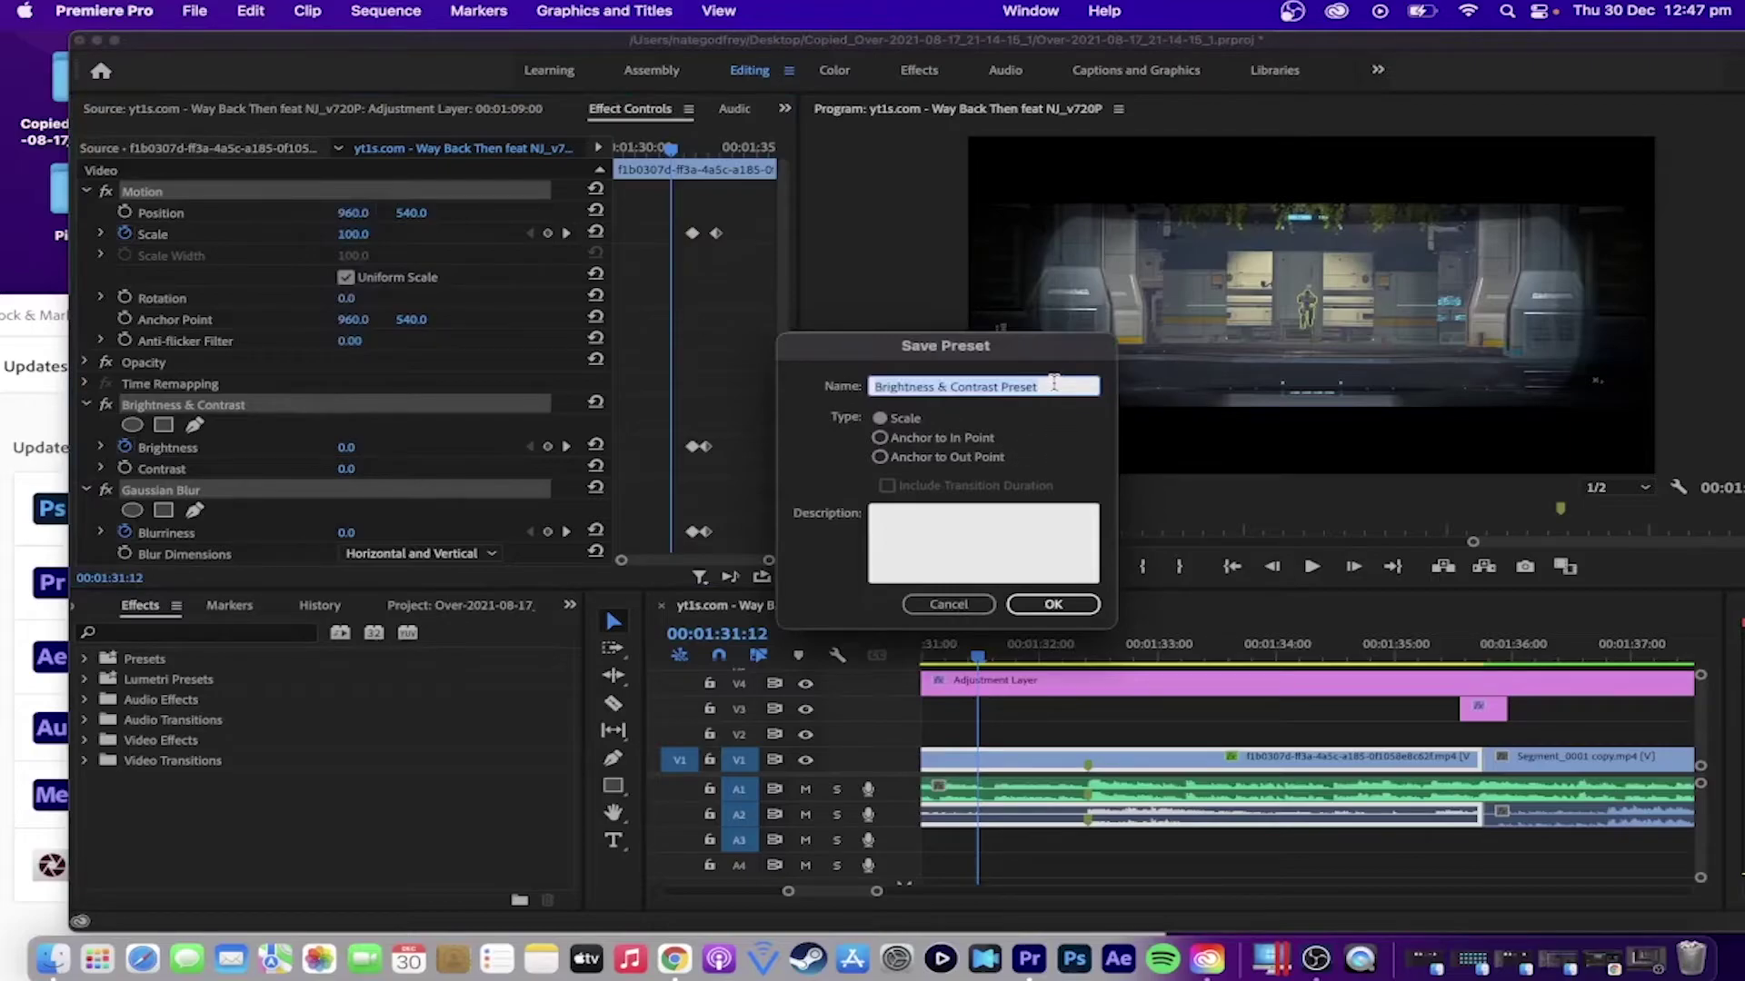
key(BackSpace)
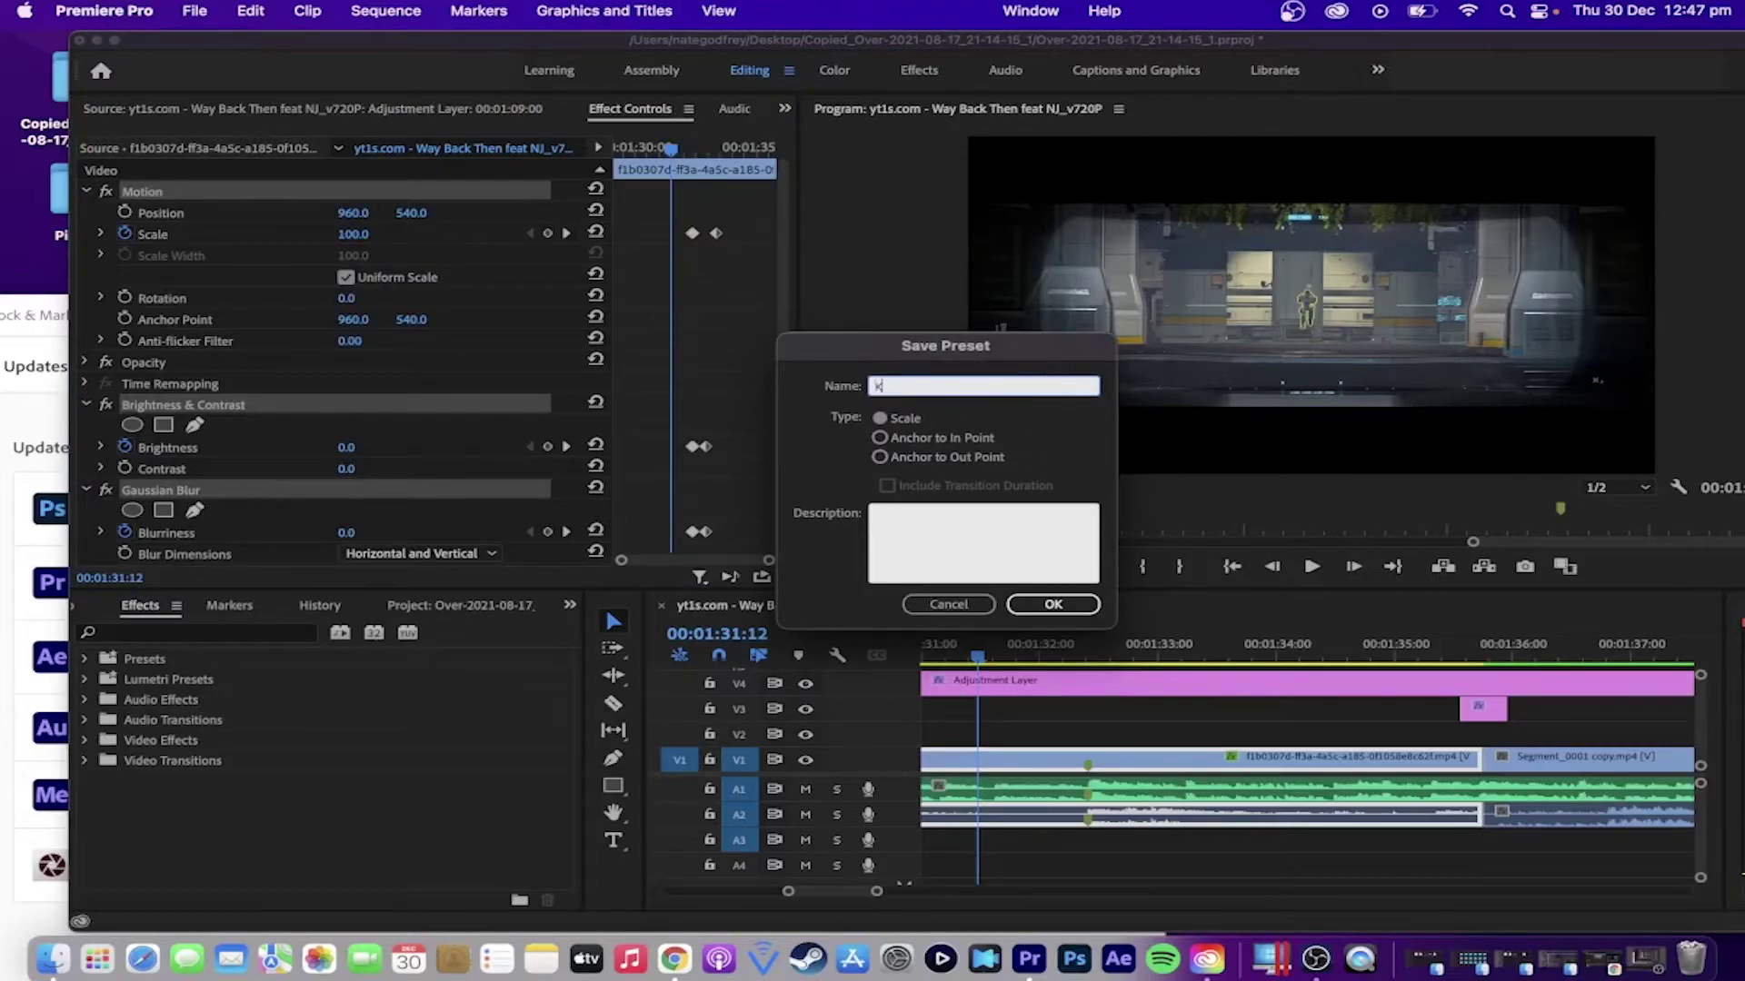
text(Kill effect)
key(Return)
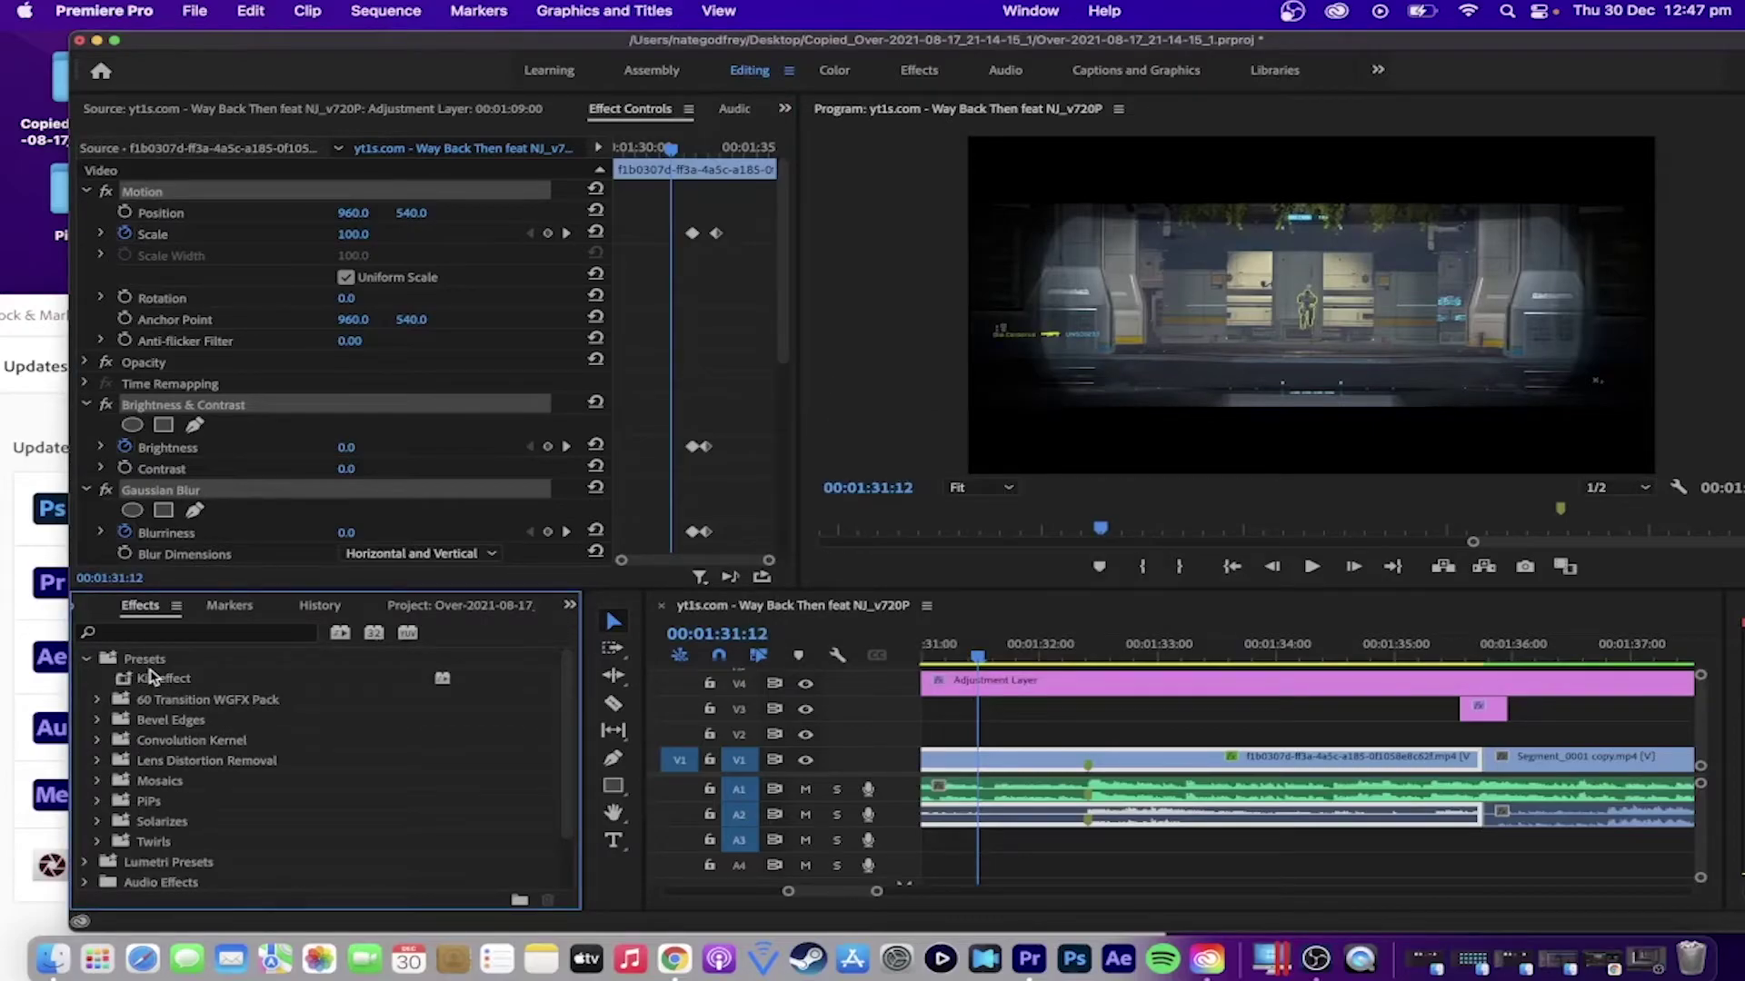
Step: Drag the Kill effect preset from Presets onto the V1 clip near 00:00:32
click(86, 658)
click(86, 658)
click(86, 658)
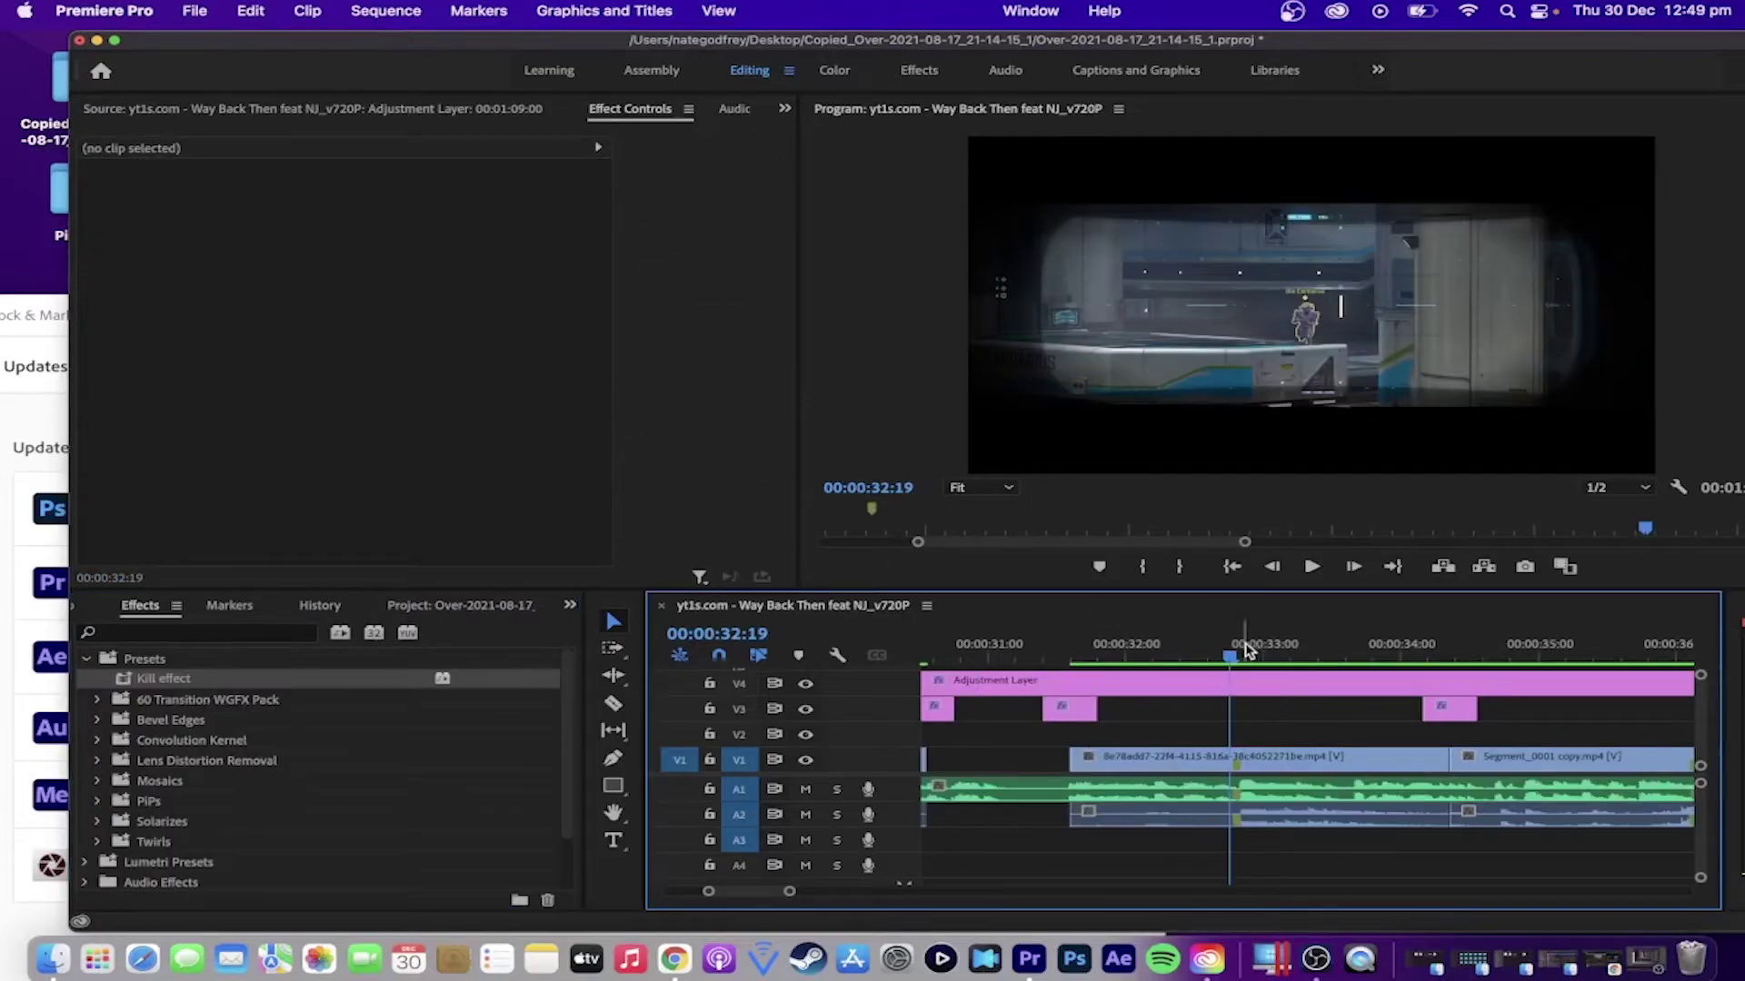
key(Left)
key(Left)
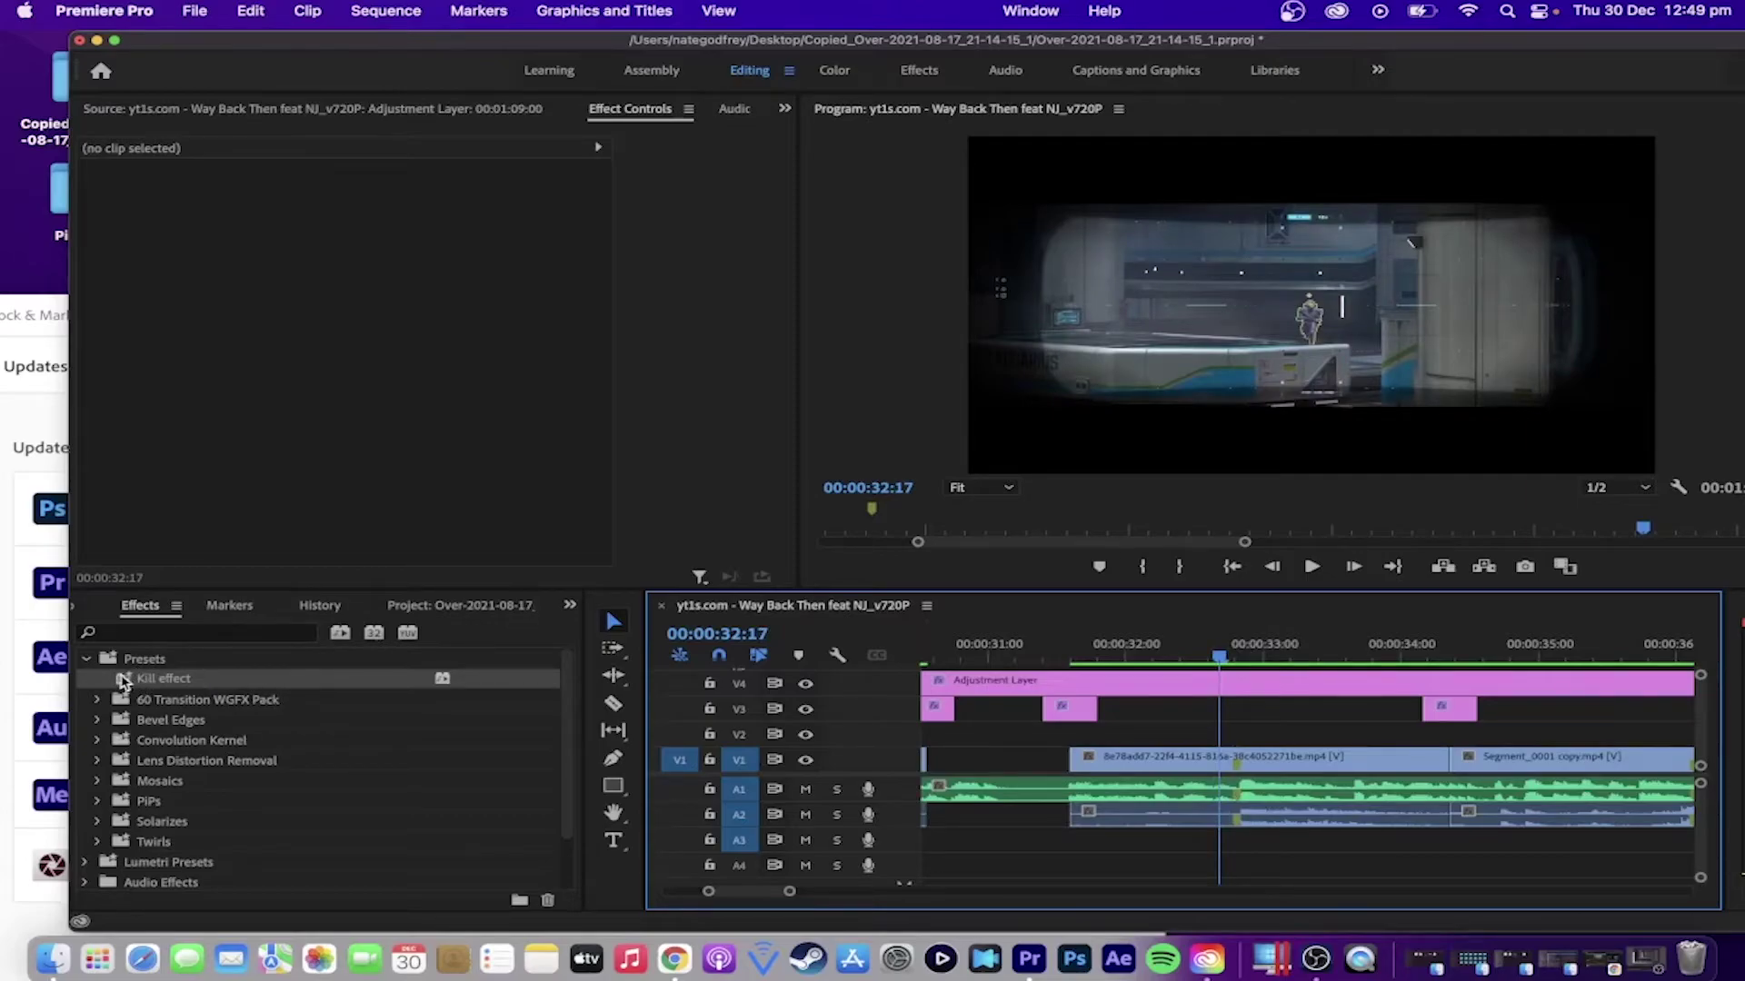
drag(109, 680, 1179, 763)
Step: Play the clip from 00:00:32:07 to preview the preset, then zoom in around the kill
drag(1219, 652, 1163, 653)
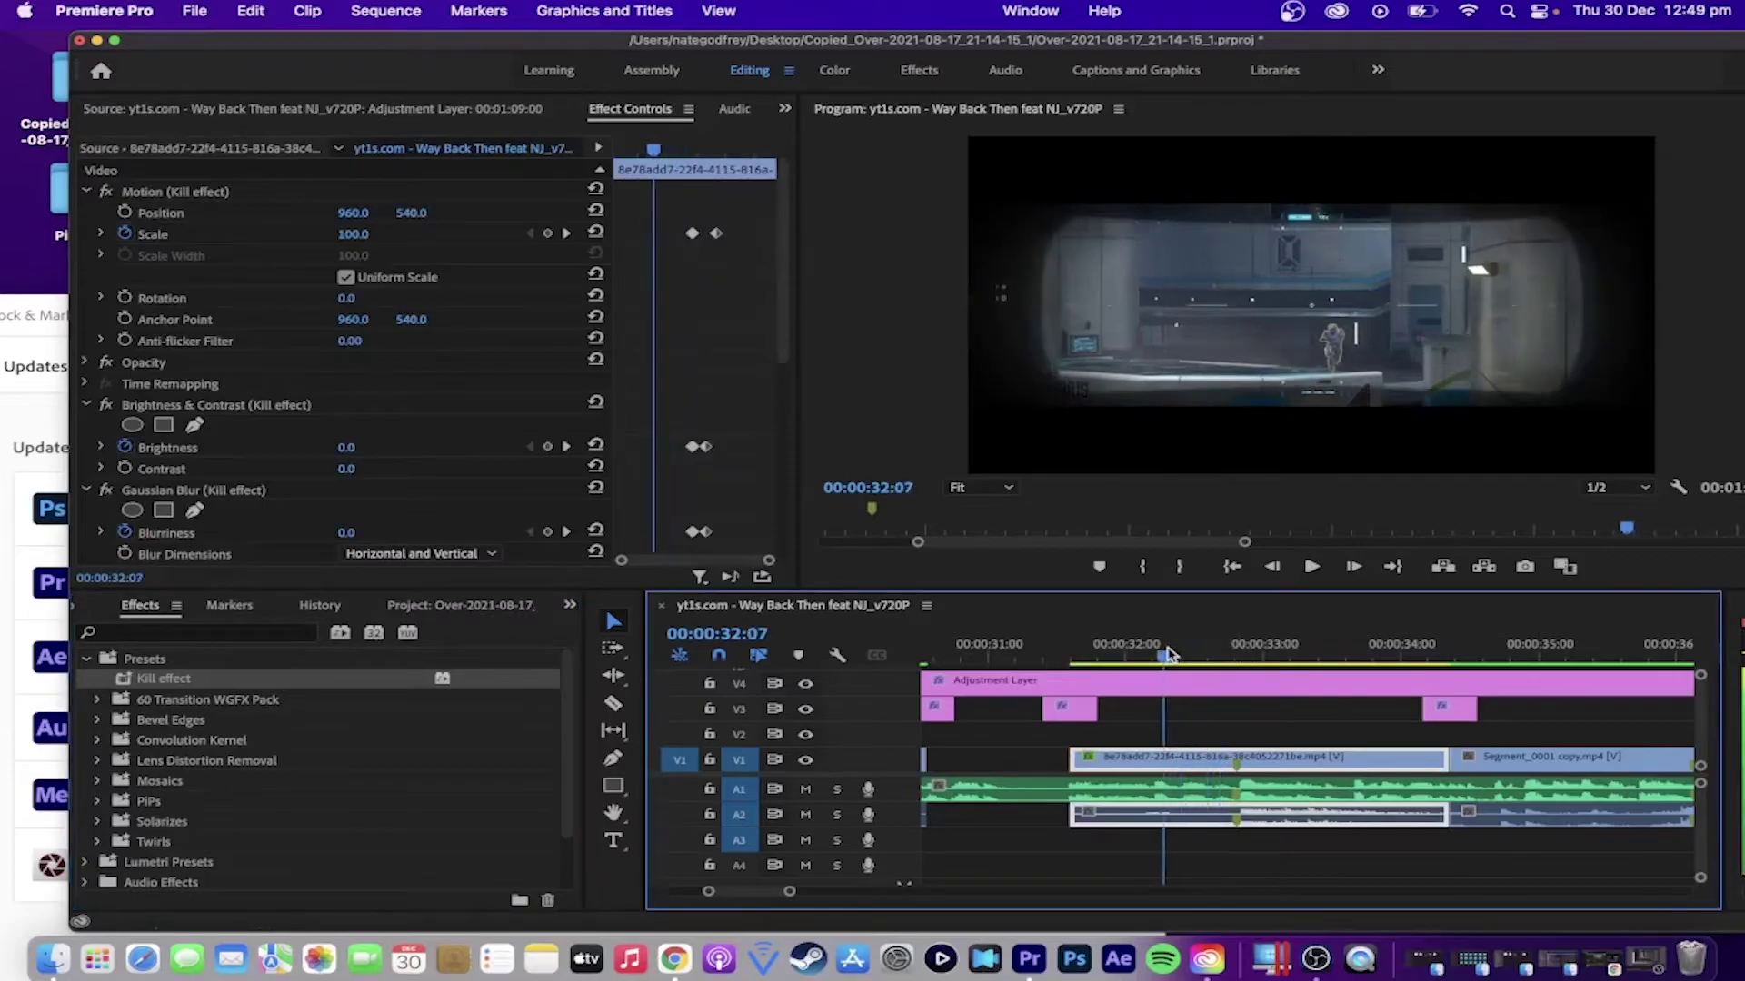
click(1310, 571)
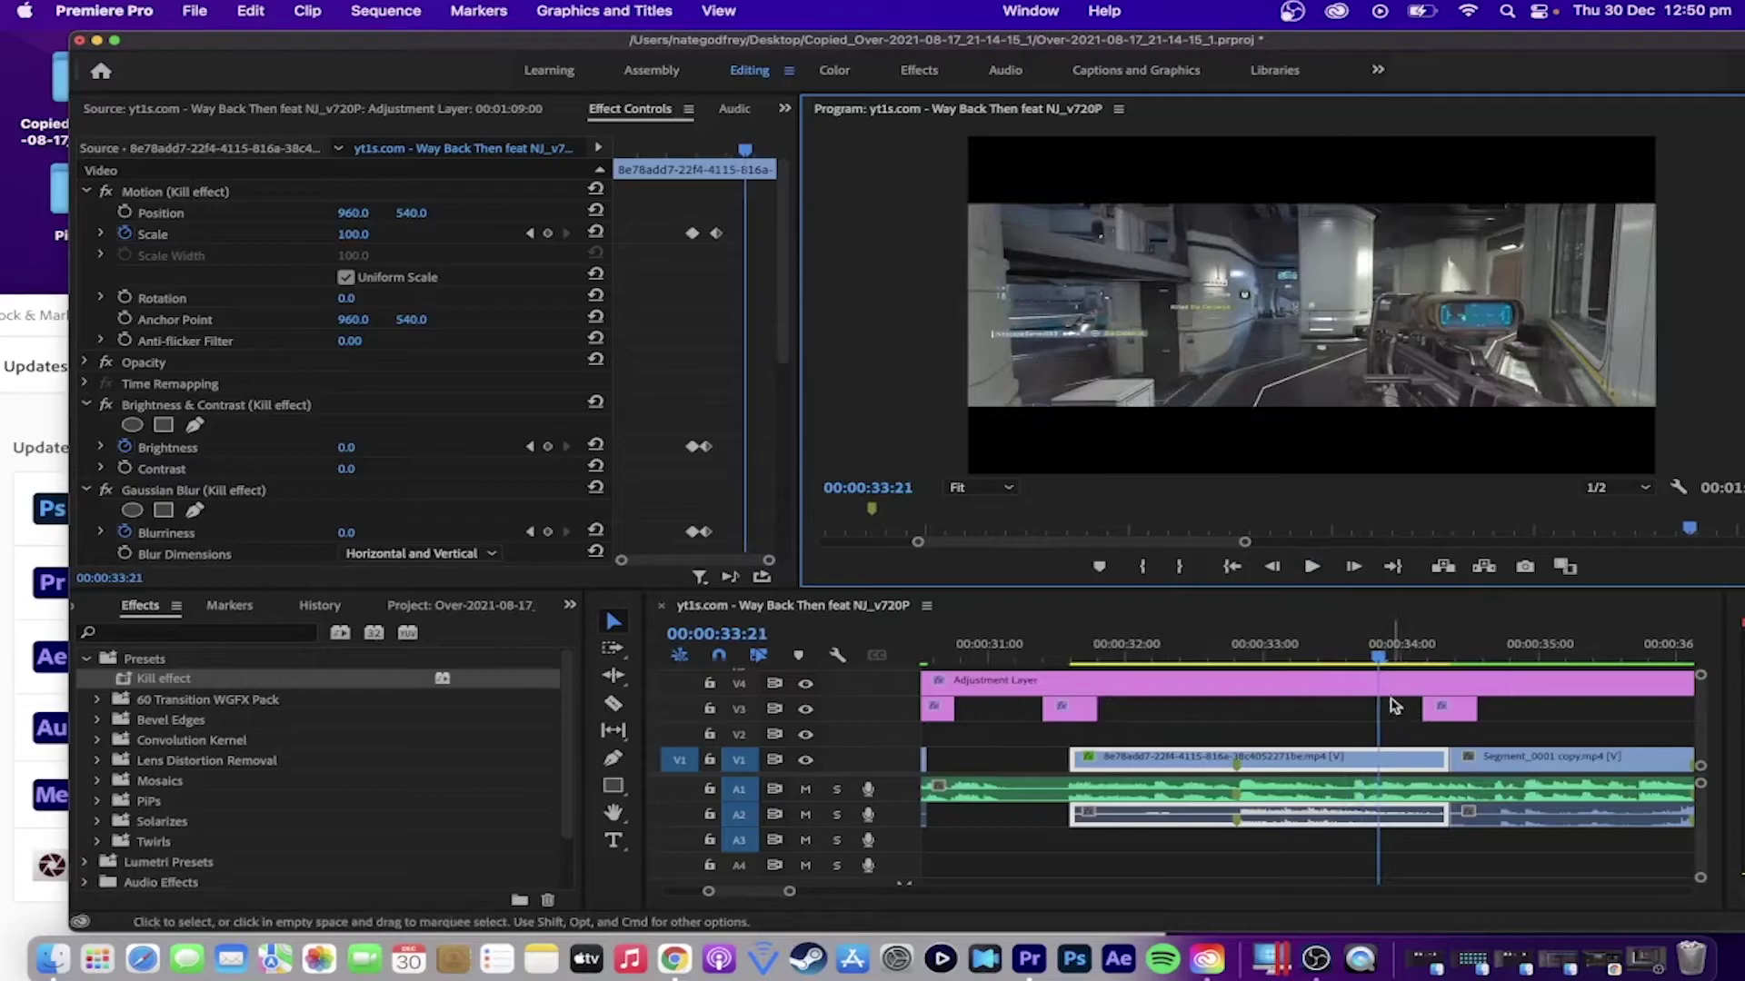
click(1369, 654)
drag(1372, 656, 1197, 654)
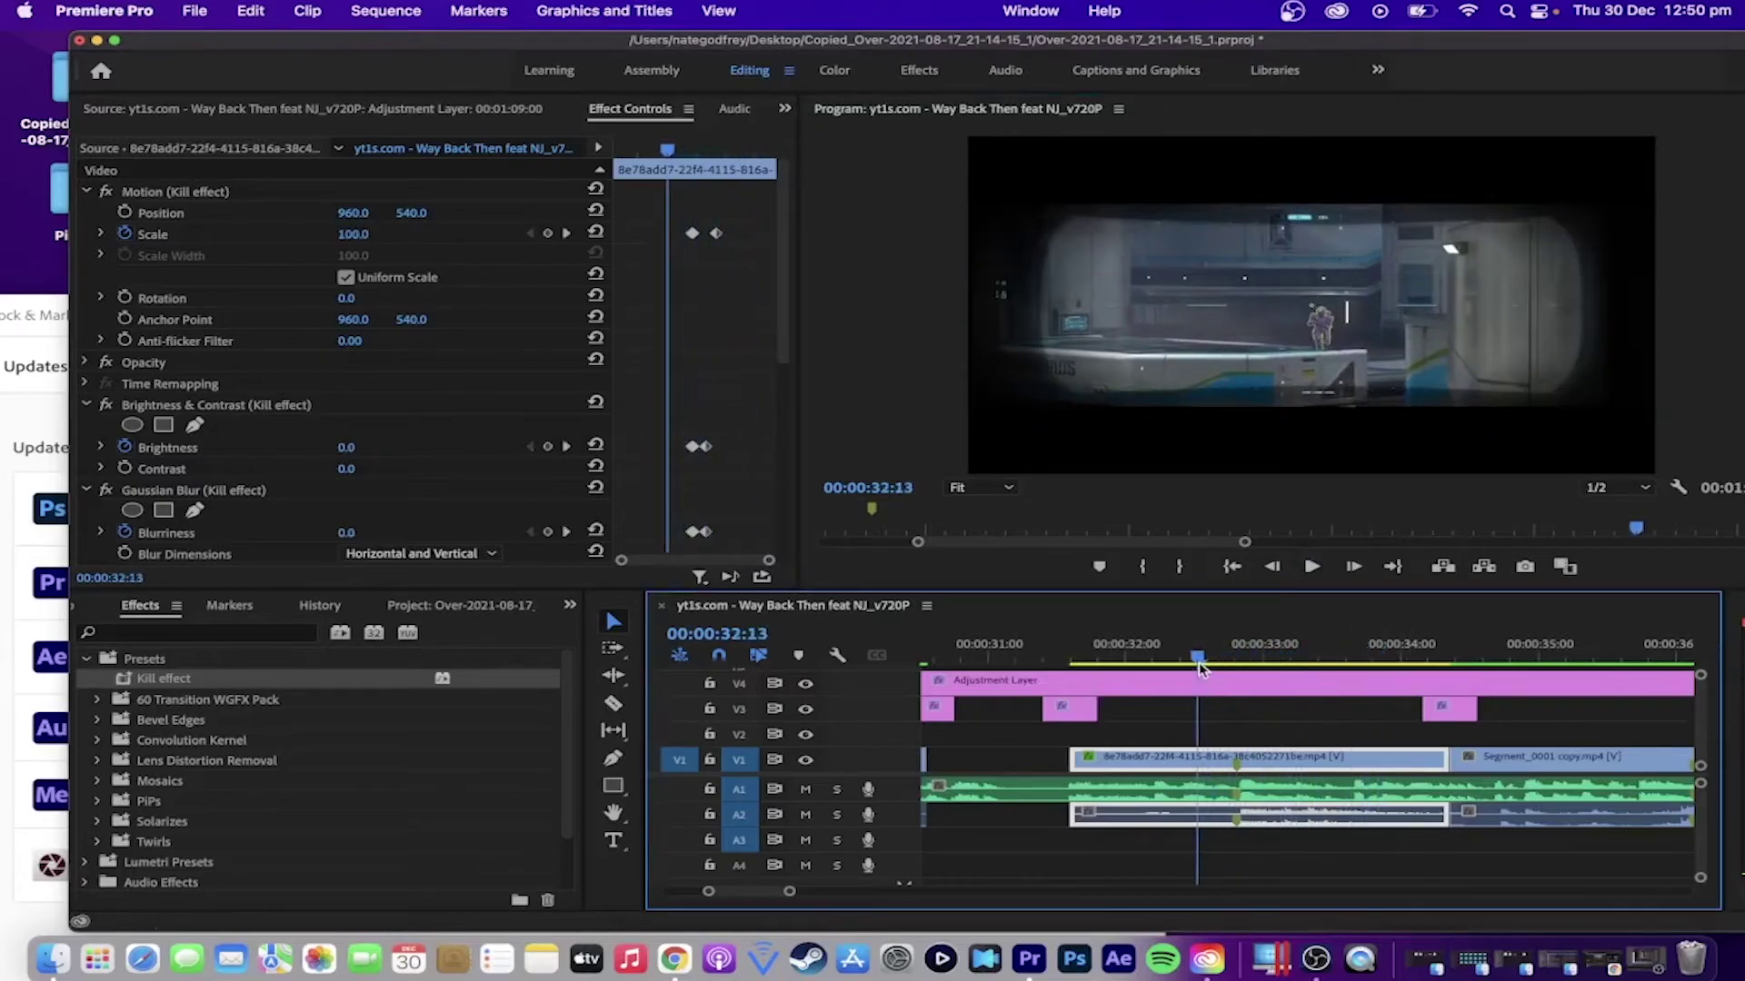
drag(782, 892, 753, 890)
Step: Move all Kill keyframes to start at 00:00:32:19, then frame-step to verify the zoom and flash
click(908, 327)
key(space)
key(space)
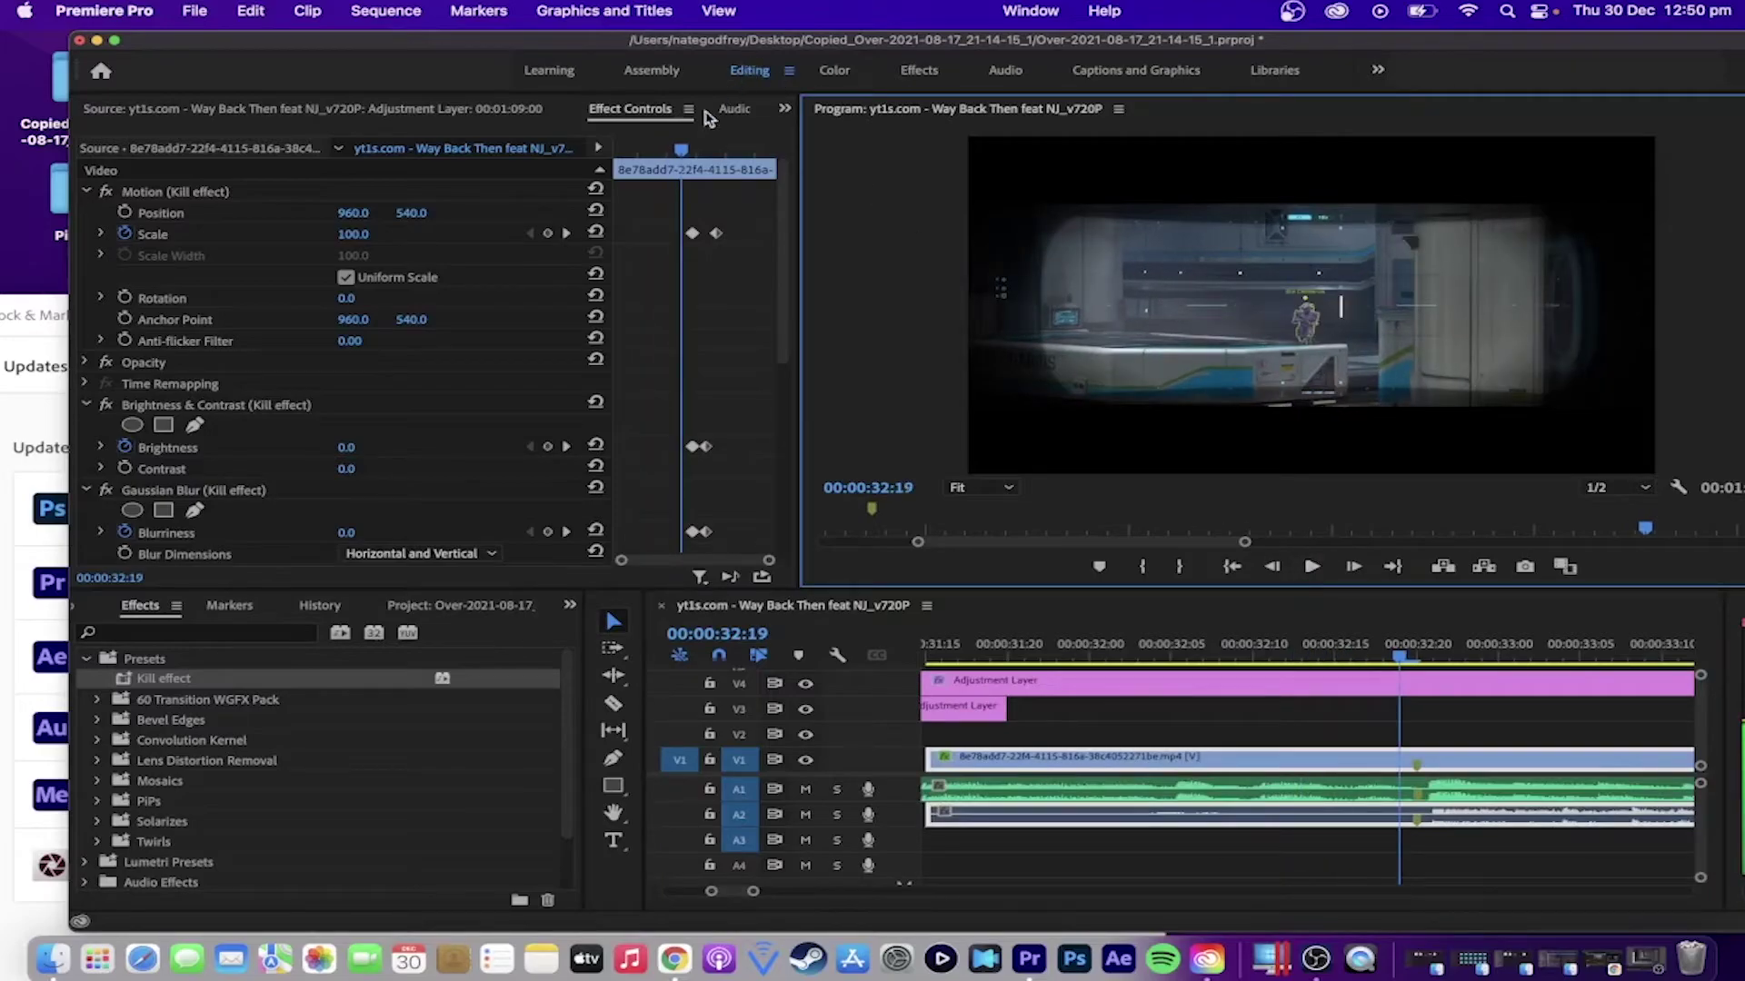
drag(672, 202, 730, 540)
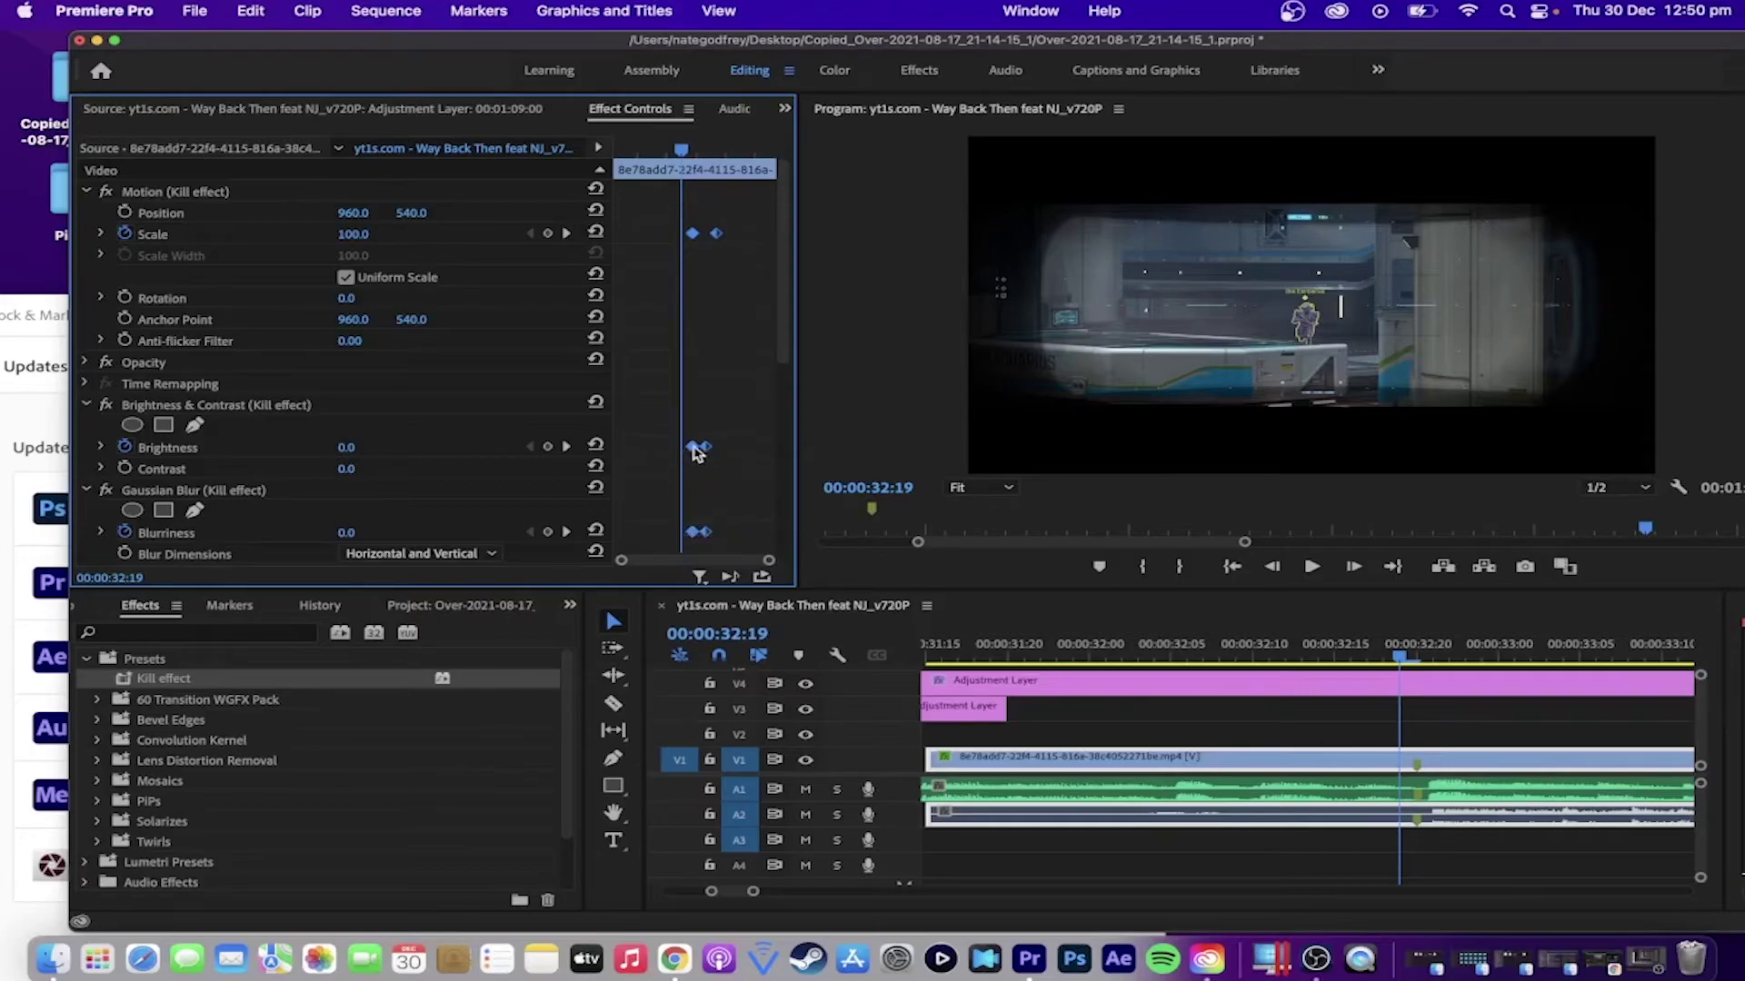
drag(688, 449, 680, 450)
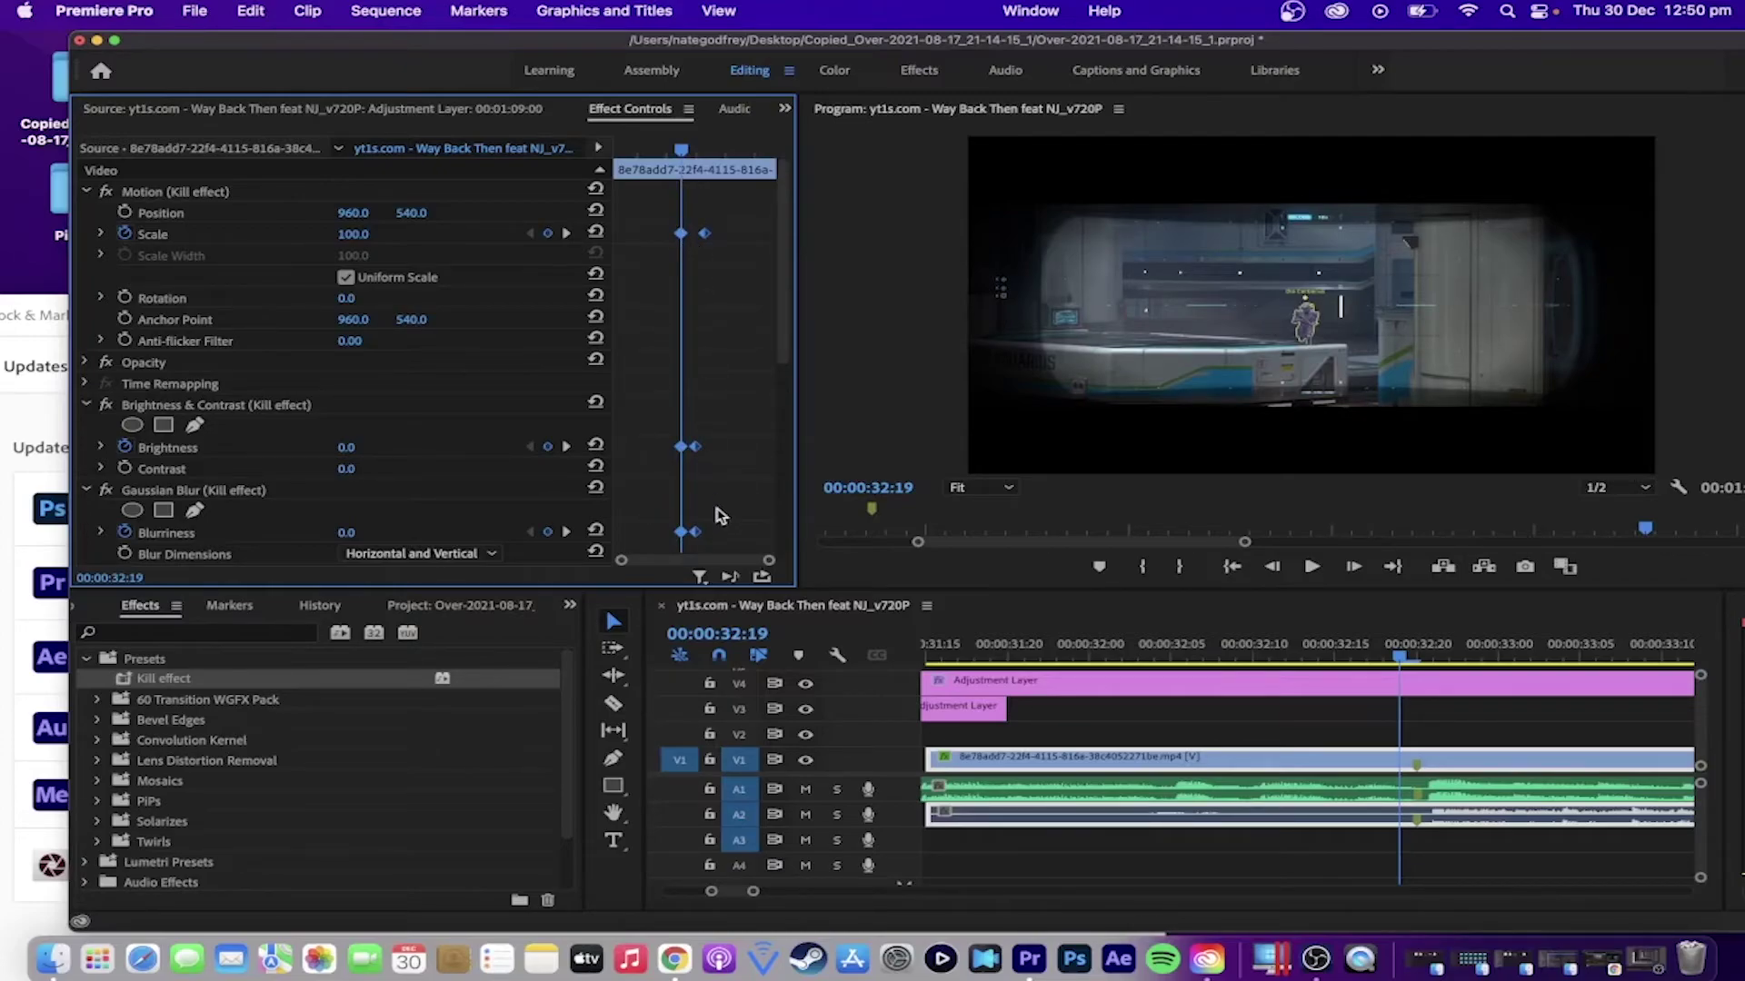
key(Right)
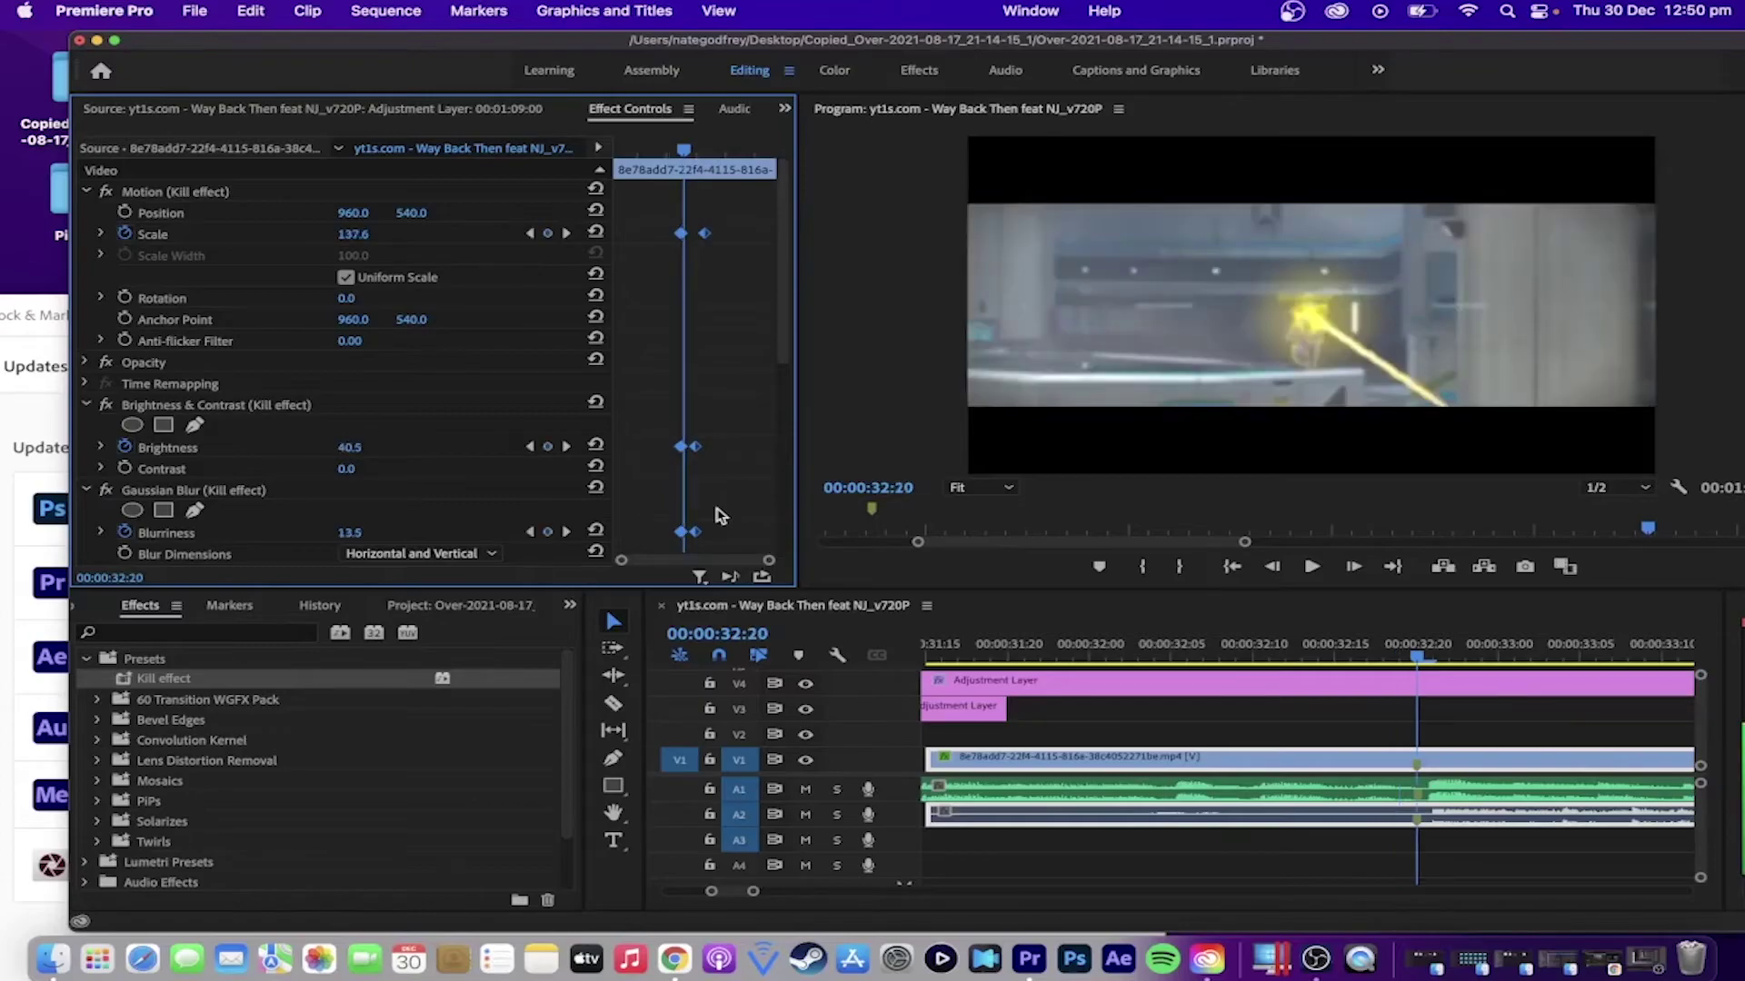
key(Left)
key(Left)
key(Left)
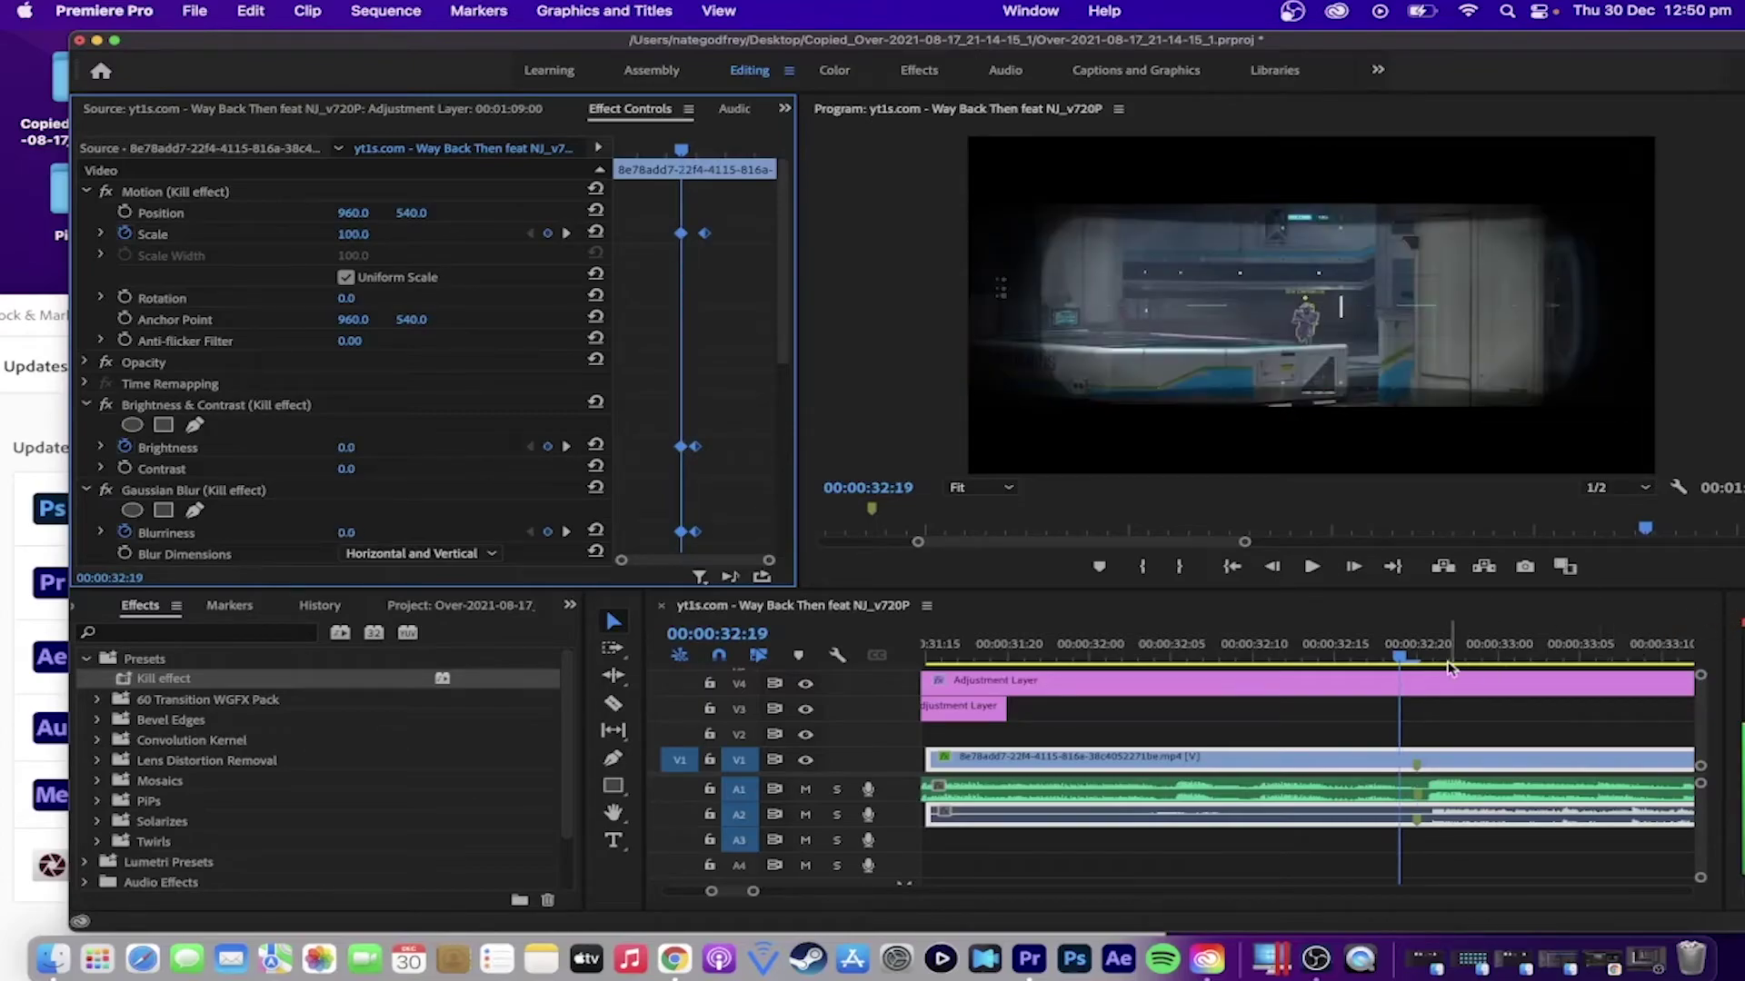